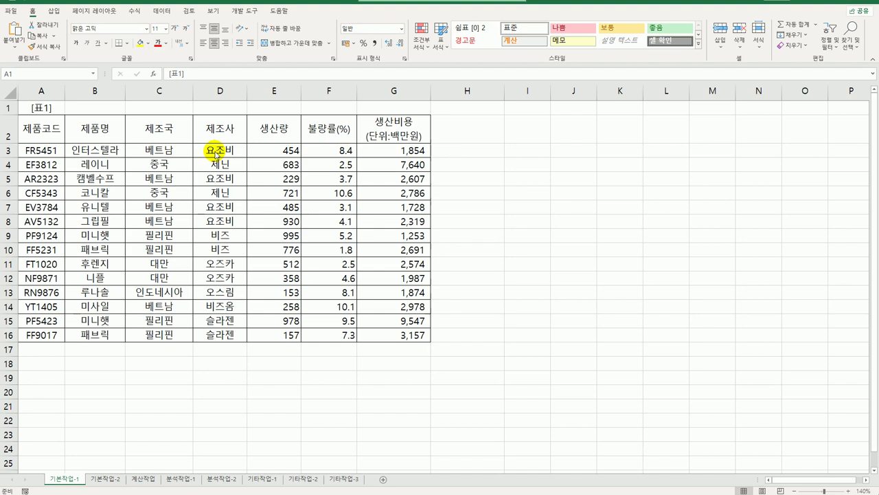
Enter the criteria label 조건 in cell A19 below the product table.
{"action": "left_click_drag", "start_coordinate": [38, 377], "coordinate": [37, 394]}
{"action": "left_click", "coordinate": [36, 438]}
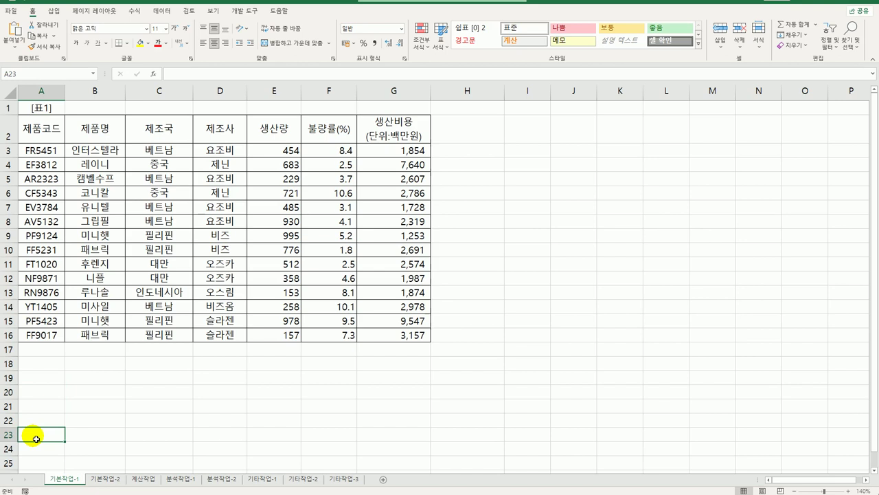
{"action": "left_click", "coordinate": [38, 380]}
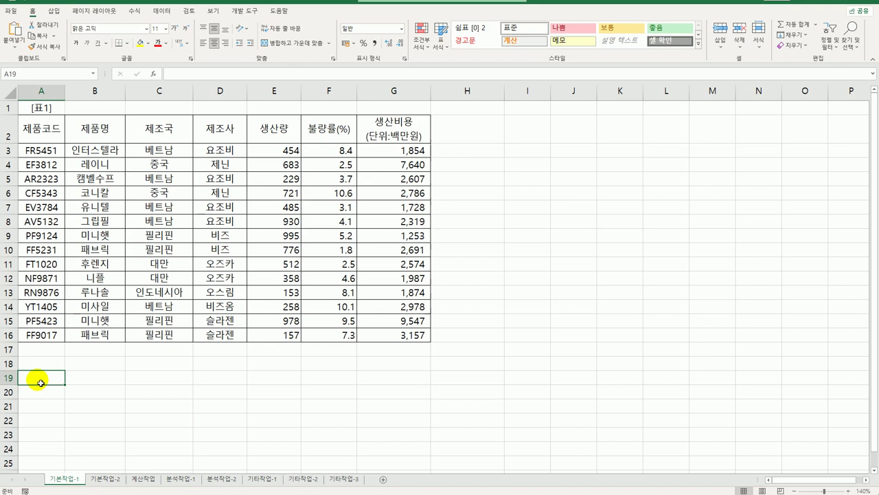
{"action": "double_click", "coordinate": [41, 383]}
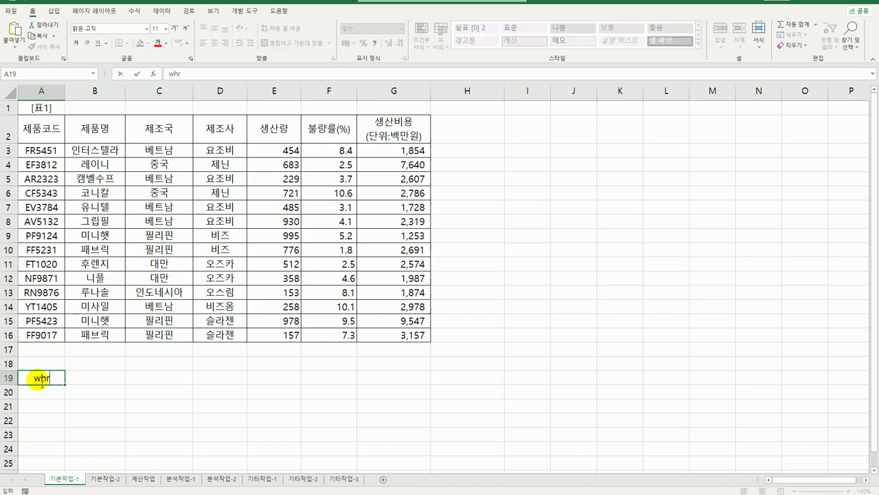
{"action": "type", "text": "조건"}
{"action": "key", "text": "Return"}
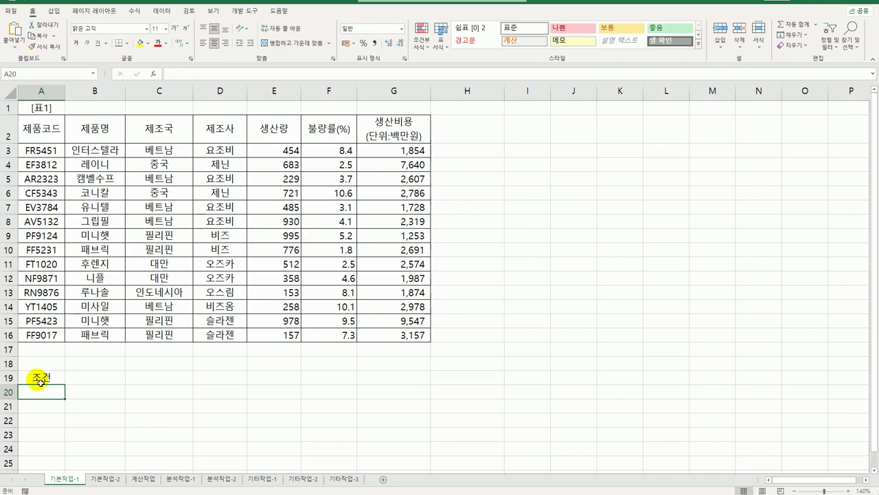
Begin an OR formula in A20 whose first condition is LEFT(A3,1)="A".
{"action": "type", "text": "="}
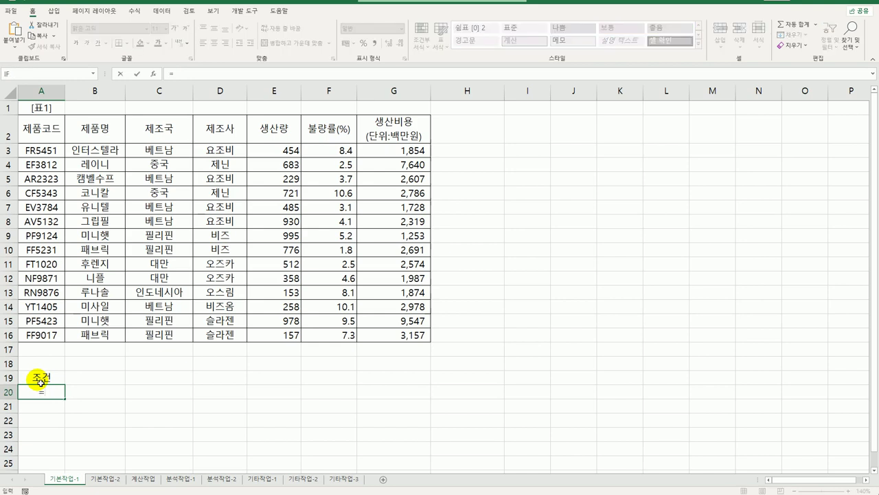
{"action": "type", "text": "or"}
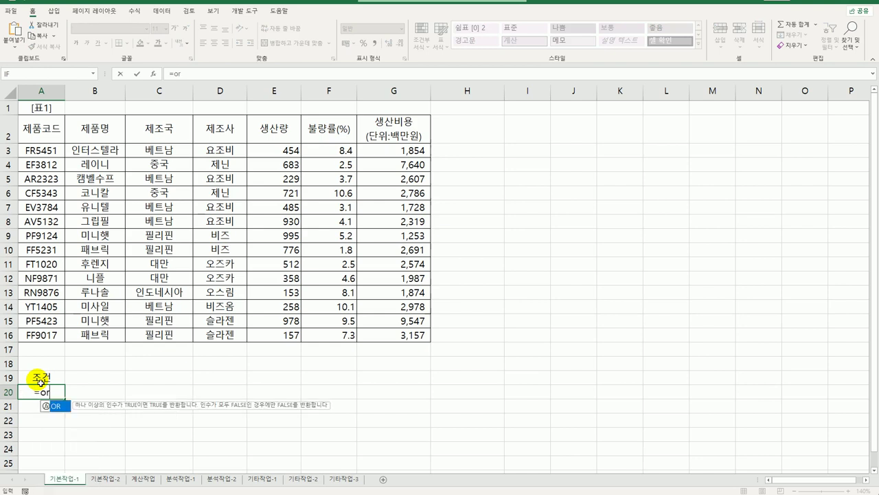
{"action": "type", "text": "(left("}
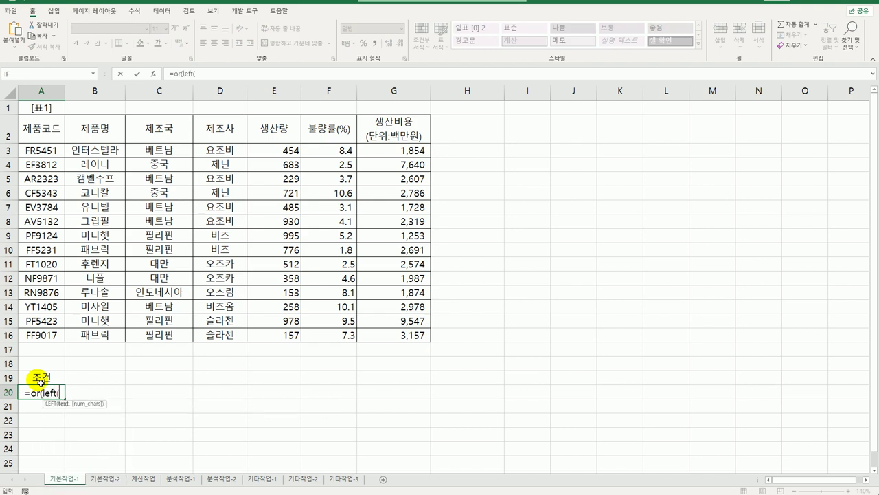
{"action": "left_click", "coordinate": [45, 152]}
{"action": "type", "text": ",1)="}
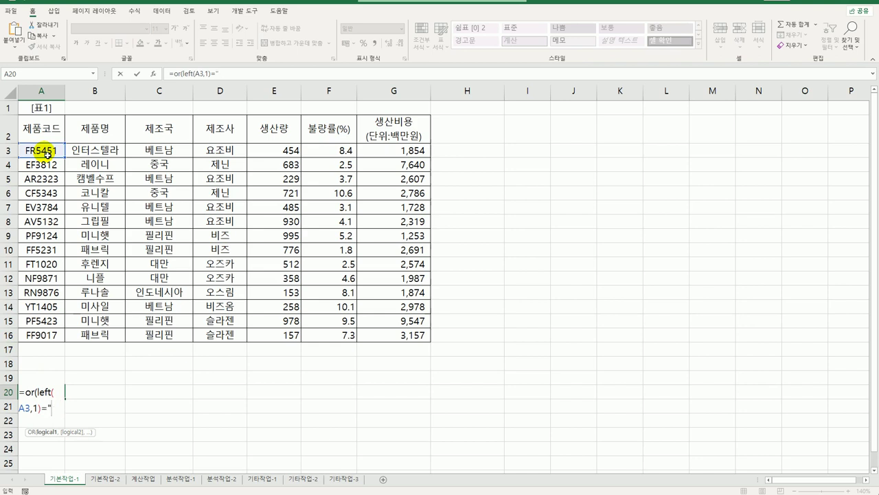
{"action": "type", "text": "\"A\","}
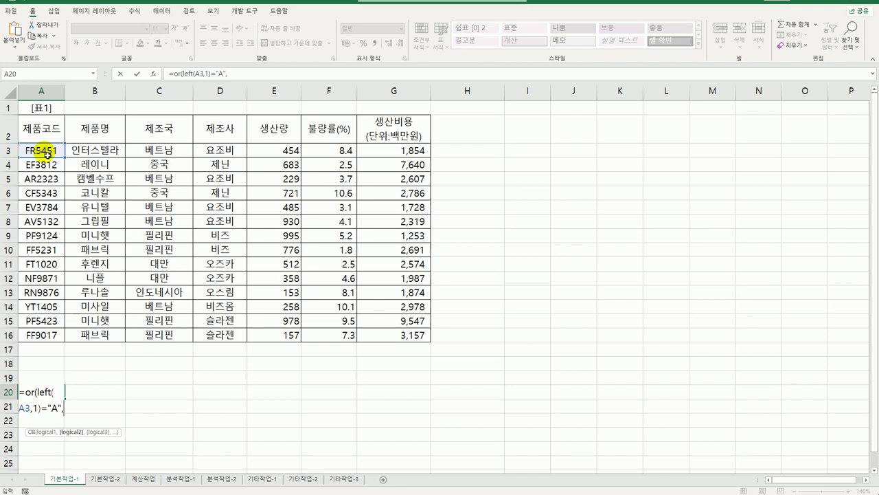
Add the second condition G3>=LARGE($G$3:$G$16,3) to the OR formula in A20 and complete the formula.
{"action": "left_click", "coordinate": [383, 152]}
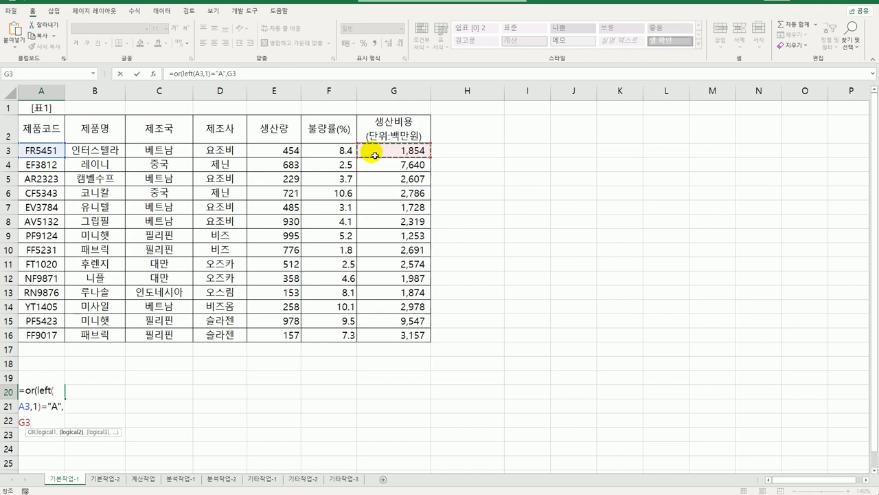
{"action": "type", "text": ">=lar"}
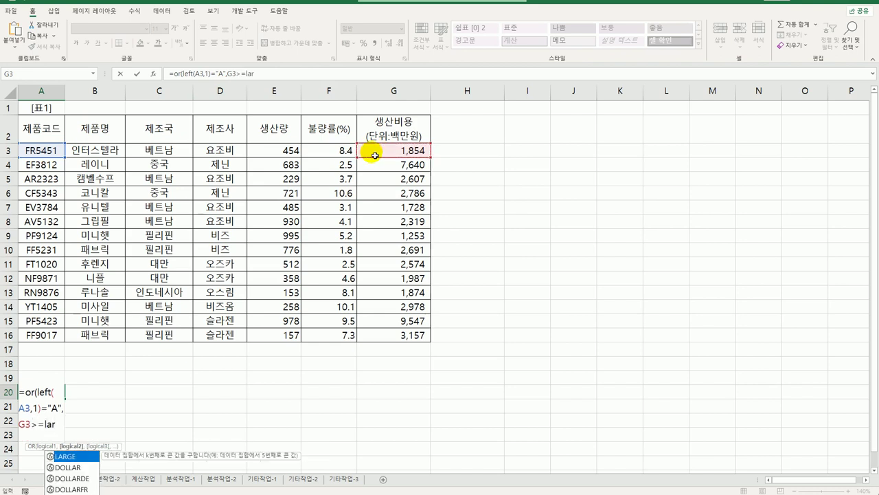
{"action": "key", "text": "Tab"}
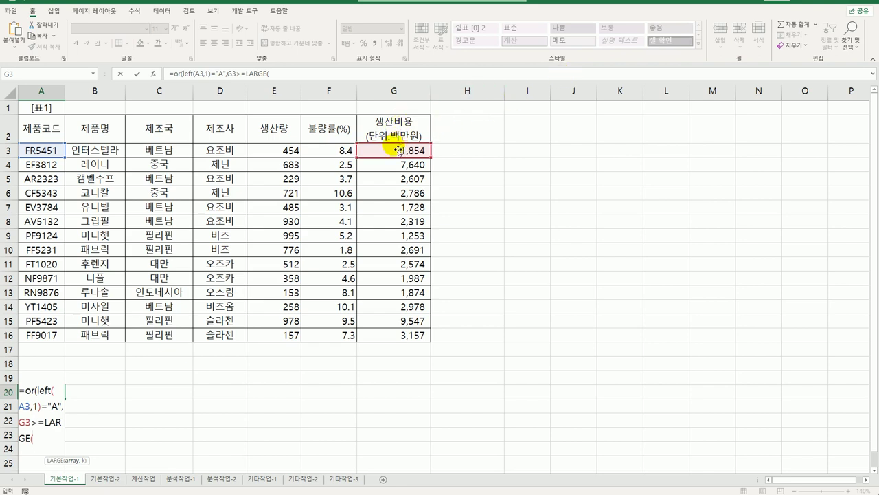
{"action": "left_click_drag", "start_coordinate": [399, 145], "coordinate": [383, 335]}
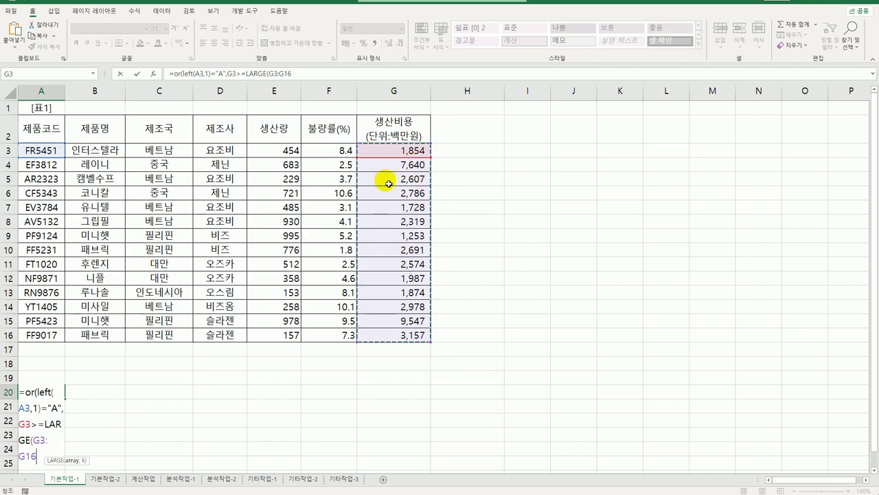
{"action": "key", "text": "F4"}
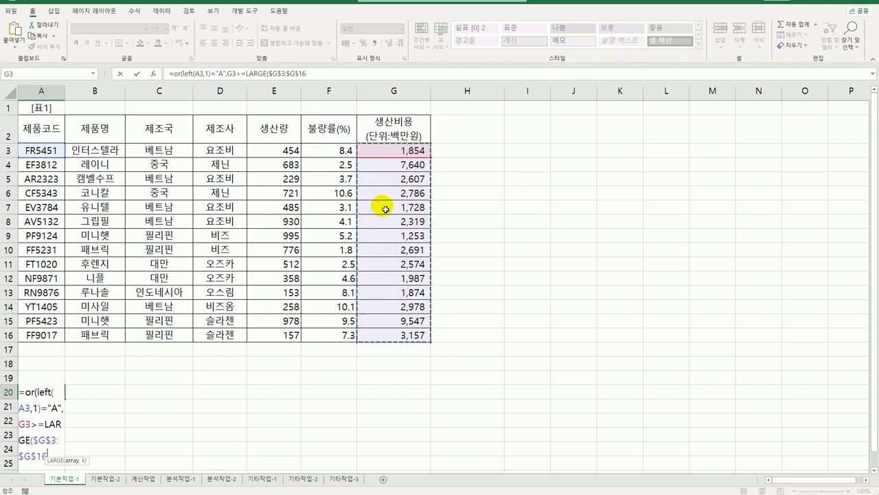
{"action": "type", "text": ",3)"}
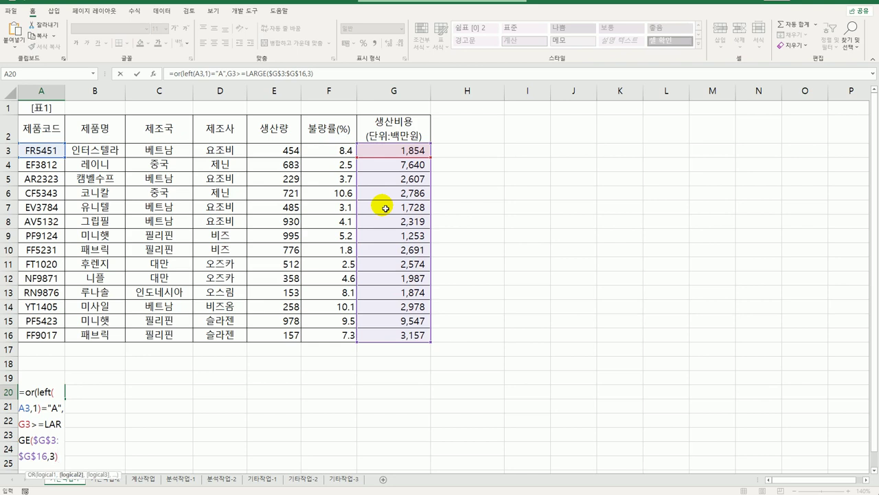
{"action": "type", "text": ")"}
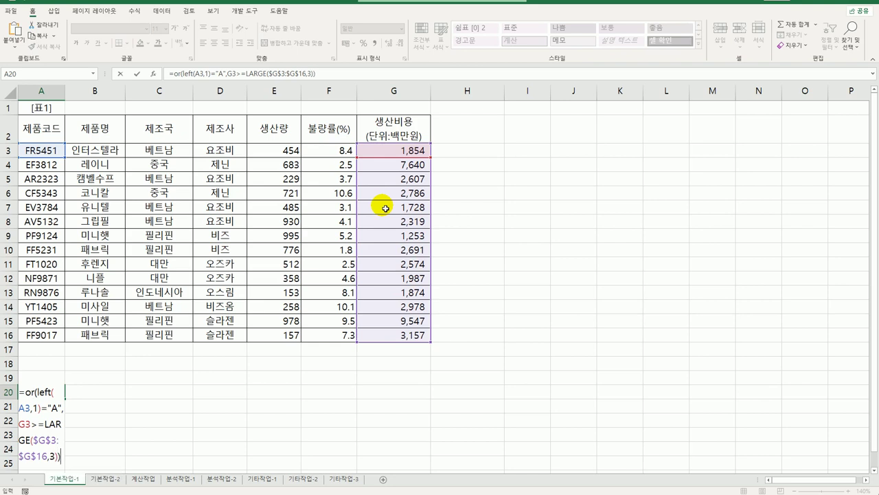
{"action": "key", "text": "Return"}
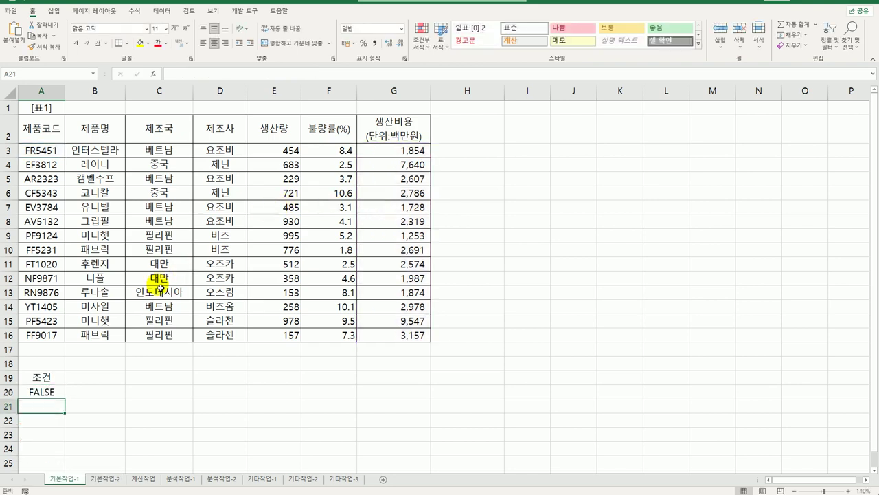
Start an advanced filter on the product table A2:G16 with A19:A20 as the criteria range.
{"action": "left_click", "coordinate": [54, 397]}
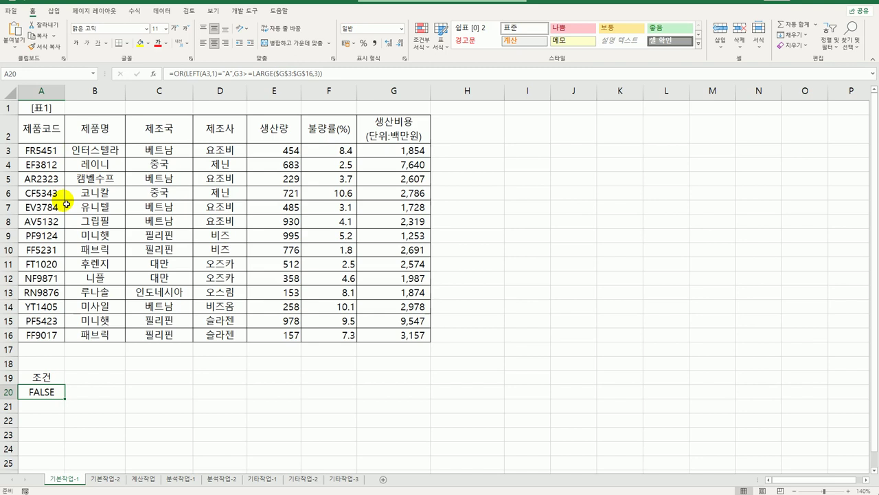
{"action": "left_click", "coordinate": [64, 205]}
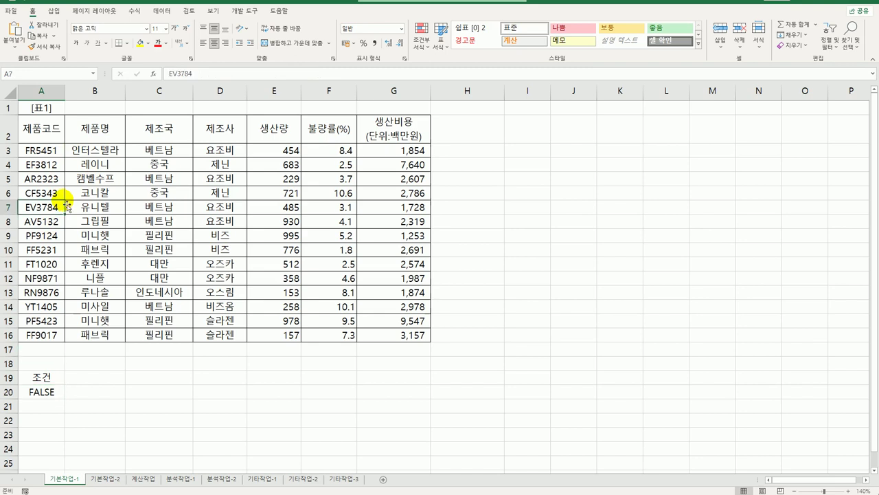
{"action": "left_click", "coordinate": [160, 10]}
{"action": "left_click", "coordinate": [293, 48]}
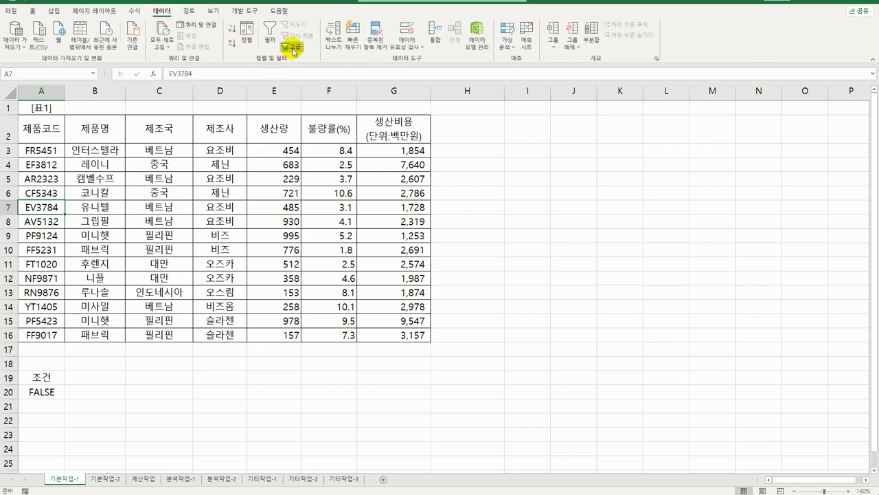
{"action": "left_click_drag", "start_coordinate": [563, 276], "coordinate": [522, 164]}
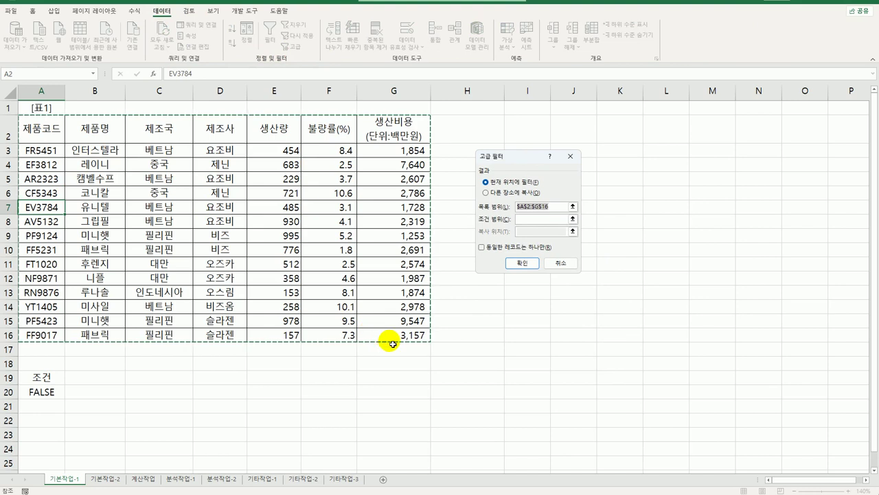
{"action": "left_click", "coordinate": [525, 219]}
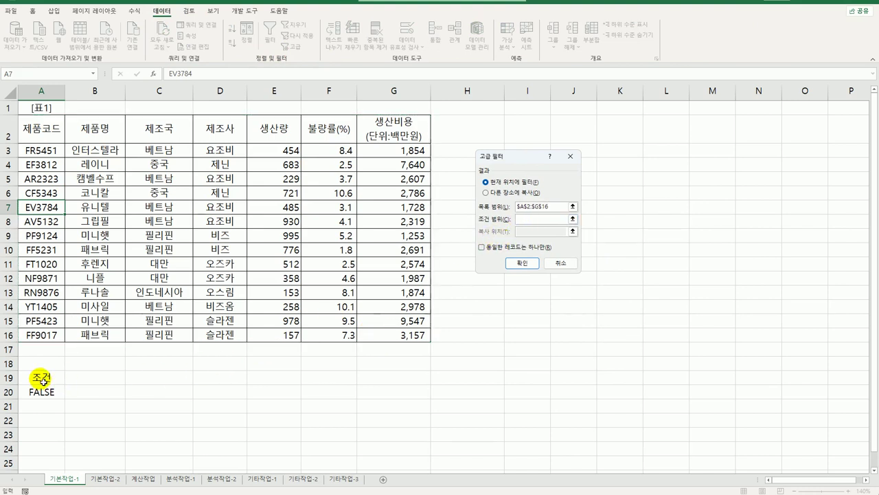
{"action": "left_click_drag", "start_coordinate": [41, 378], "coordinate": [43, 394]}
Copy the filter results to another location starting at A23 and run the advanced filter.
{"action": "left_click", "coordinate": [493, 194]}
{"action": "left_click", "coordinate": [534, 231]}
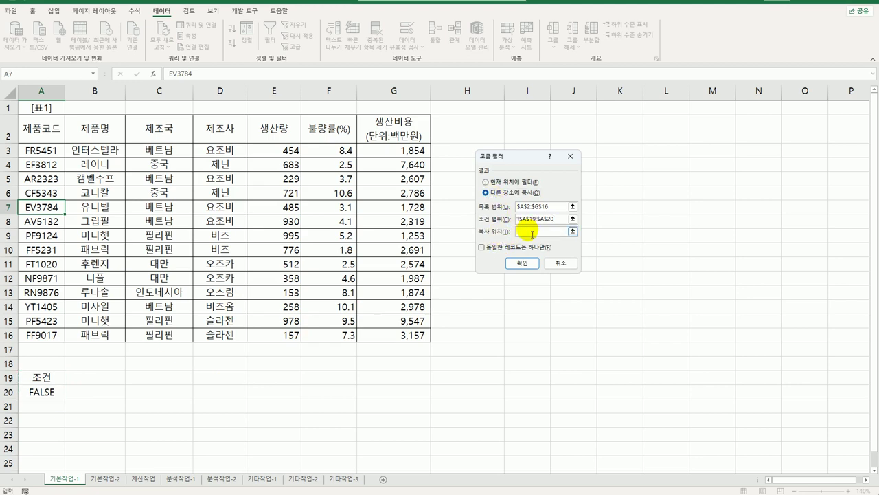
{"action": "left_click", "coordinate": [46, 437]}
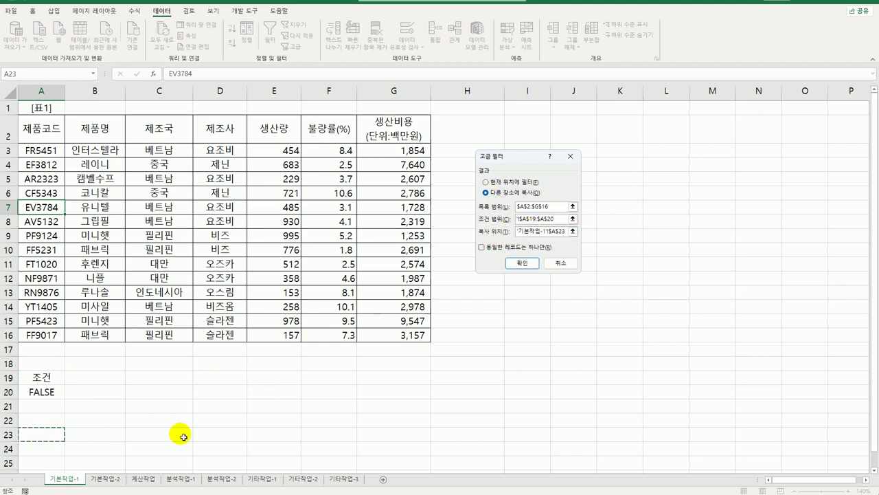
{"action": "left_click", "coordinate": [524, 264]}
{"action": "scroll", "coordinate": [351, 418], "scroll_direction": "down", "scroll_amount": 3}
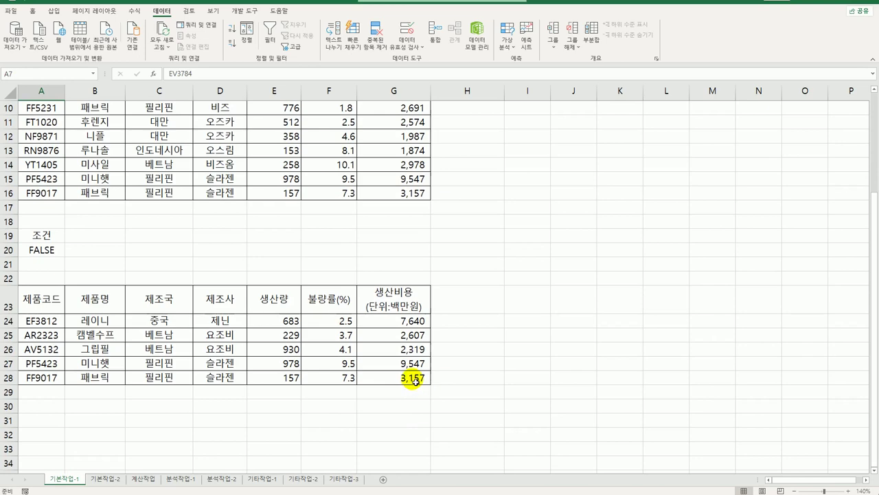
{"action": "scroll", "coordinate": [416, 383], "scroll_direction": "up", "scroll_amount": 3}
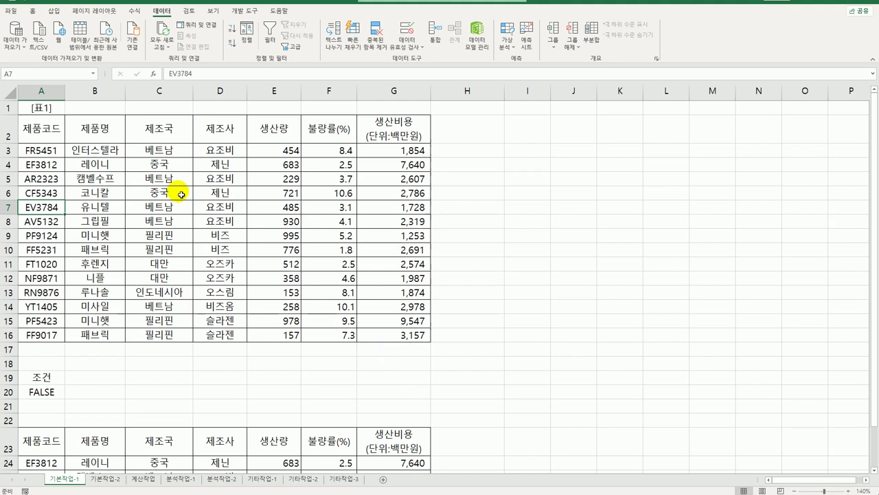
Create a new conditional formatting rule for A3:G16 that uses a formula to determine which cells to format.
{"action": "left_click_drag", "start_coordinate": [54, 150], "coordinate": [388, 337]}
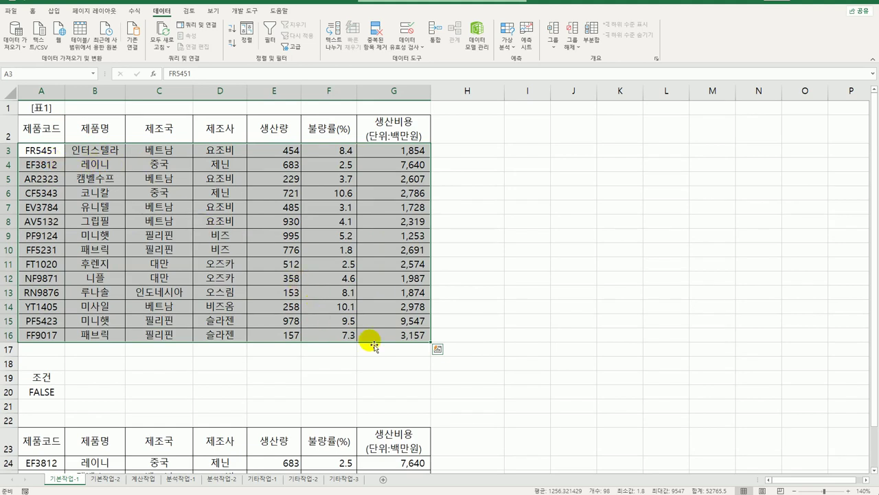
{"action": "left_click", "coordinate": [32, 11]}
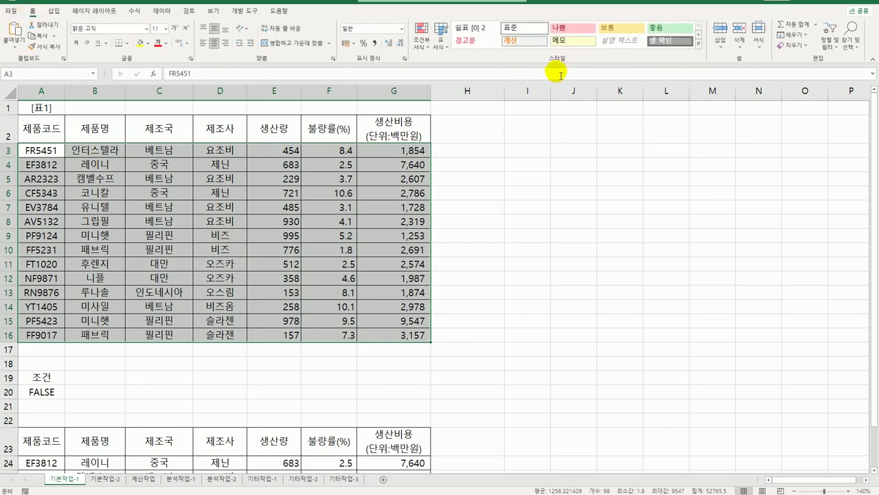
{"action": "left_click", "coordinate": [422, 38]}
{"action": "left_click", "coordinate": [449, 173]}
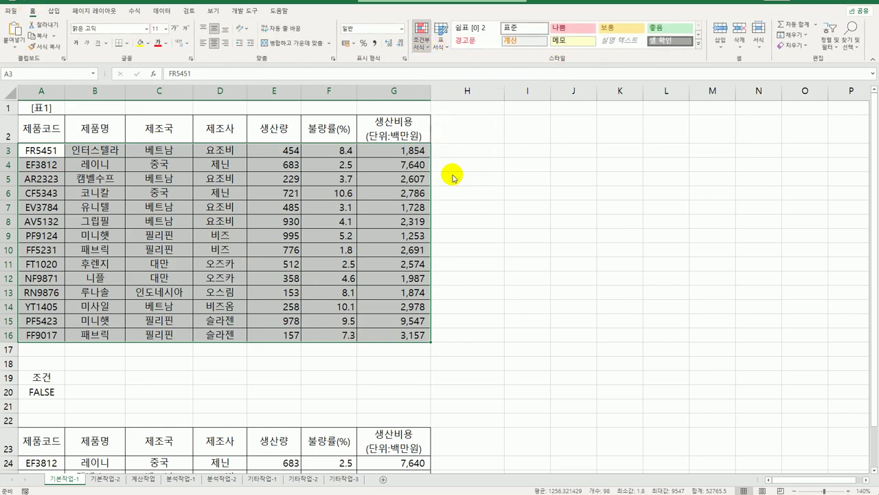
{"action": "left_click_drag", "start_coordinate": [481, 122], "coordinate": [499, 102]}
{"action": "left_click", "coordinate": [534, 181]}
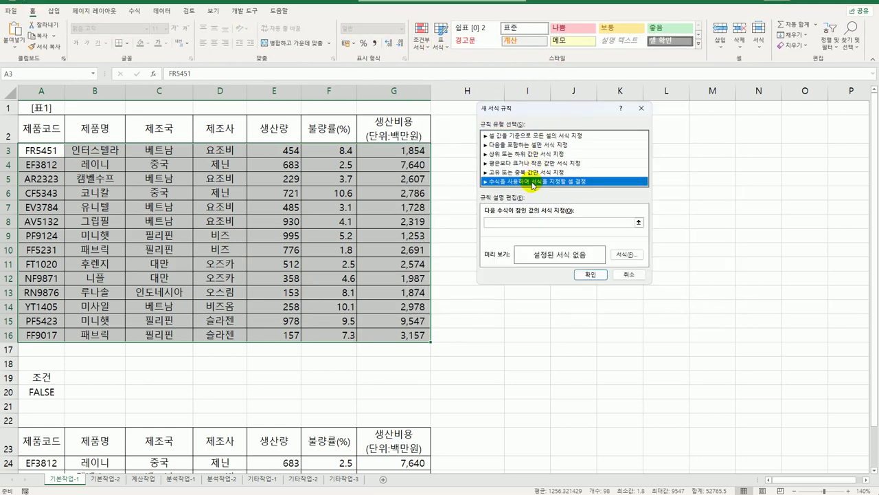
Start the rule's OR formula with the first condition $E3=MAX($E$3:$E$16).
{"action": "left_click", "coordinate": [522, 223]}
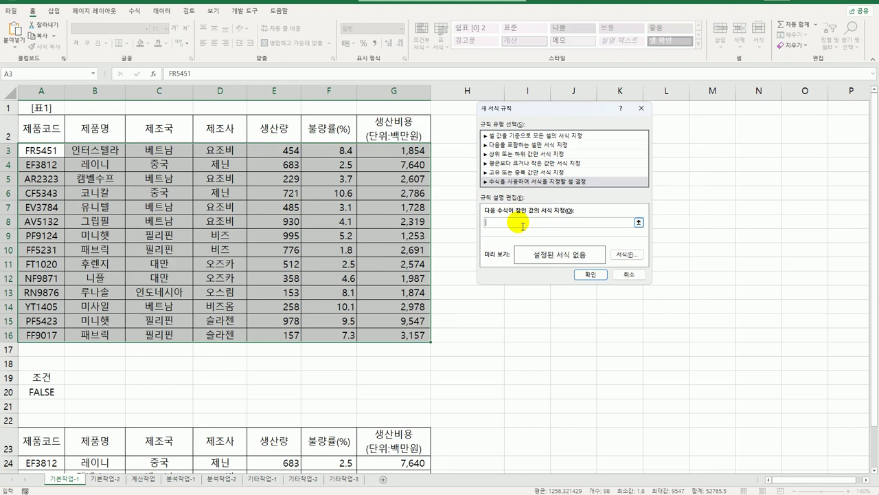
{"action": "type", "text": "=or("}
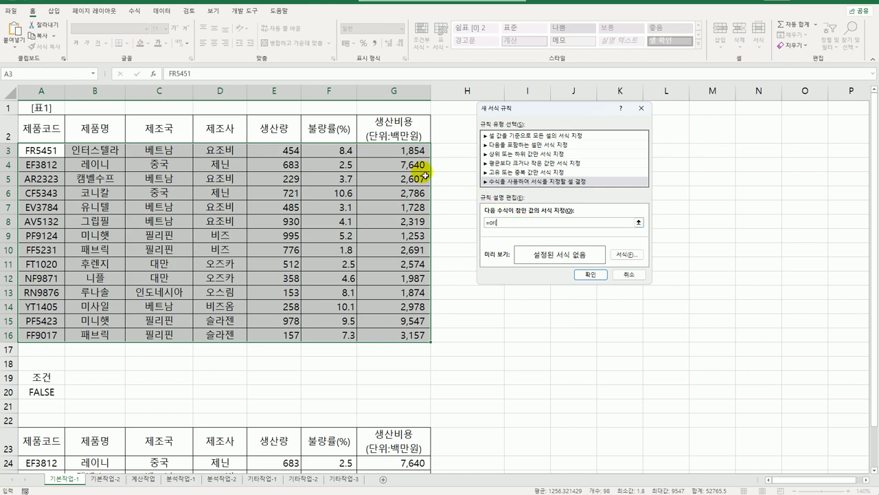
{"action": "left_click", "coordinate": [267, 154]}
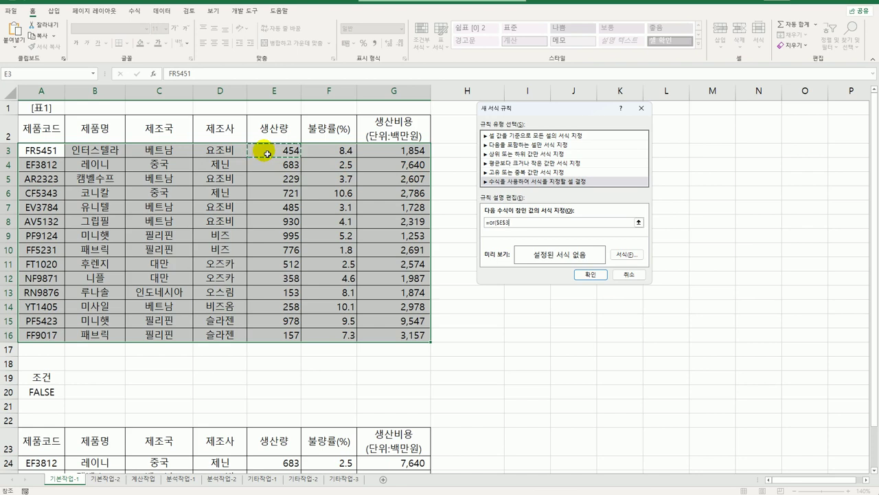
{"action": "key", "text": "F4"}
{"action": "key", "text": "F4"}
{"action": "type", "text": "=max("}
{"action": "left_click_drag", "start_coordinate": [268, 152], "coordinate": [287, 336]}
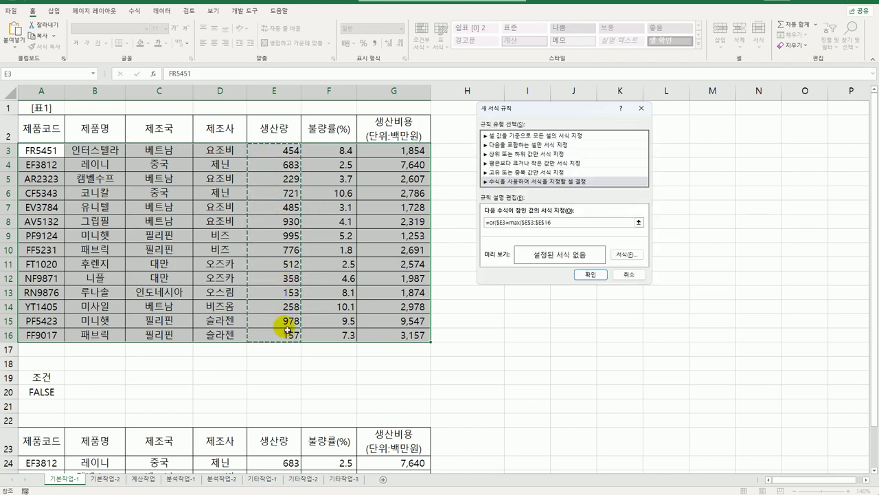
{"action": "type", "text": ")"}
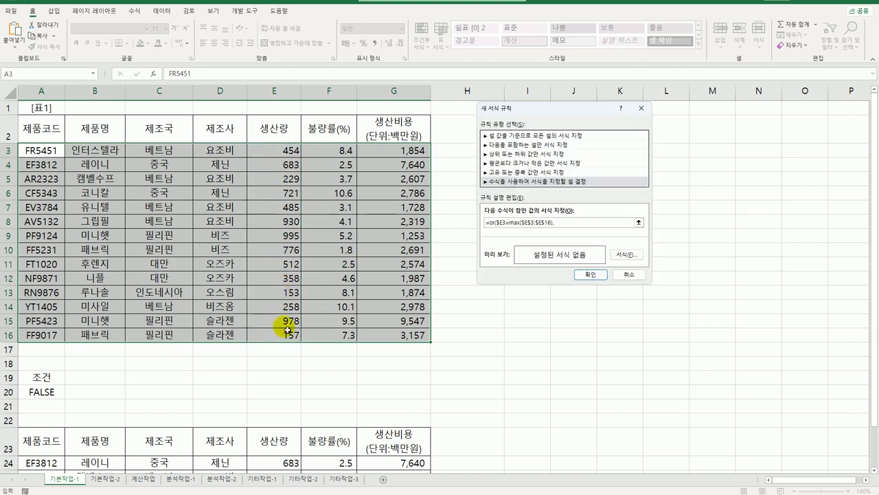
Add the second condition $E3=MIN($E$3:$E$16) to the rule's OR formula and complete the formula.
{"action": "type", "text": ","}
{"action": "left_click", "coordinate": [290, 153]}
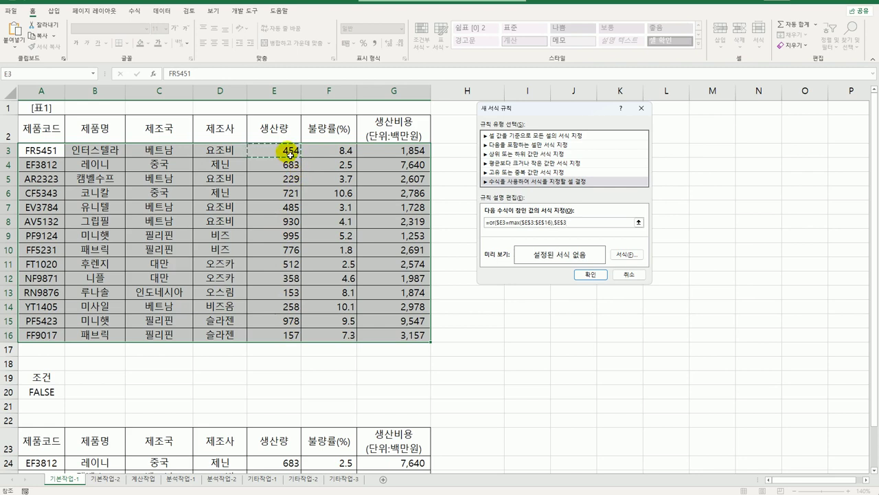
{"action": "type", "text": "=min("}
{"action": "left_click_drag", "start_coordinate": [290, 153], "coordinate": [290, 335]}
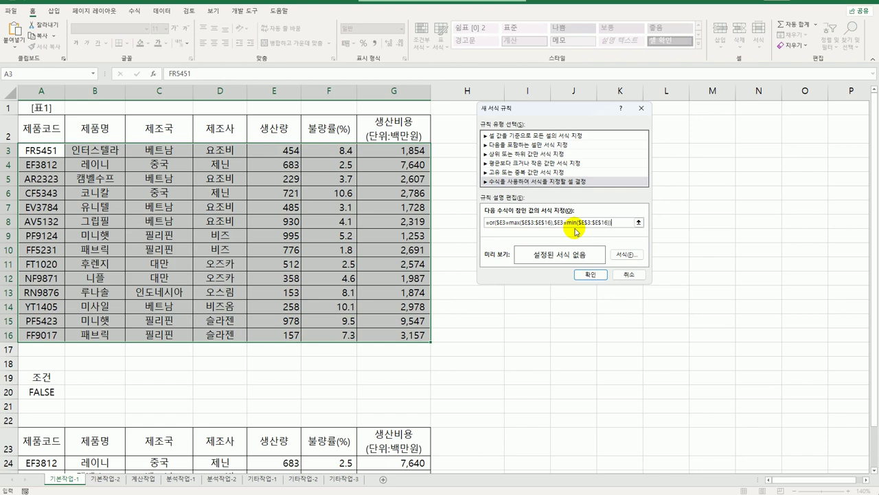
Set the rule's format to bold italic with red font color and apply the rule to the table.
{"action": "left_click", "coordinate": [622, 255]}
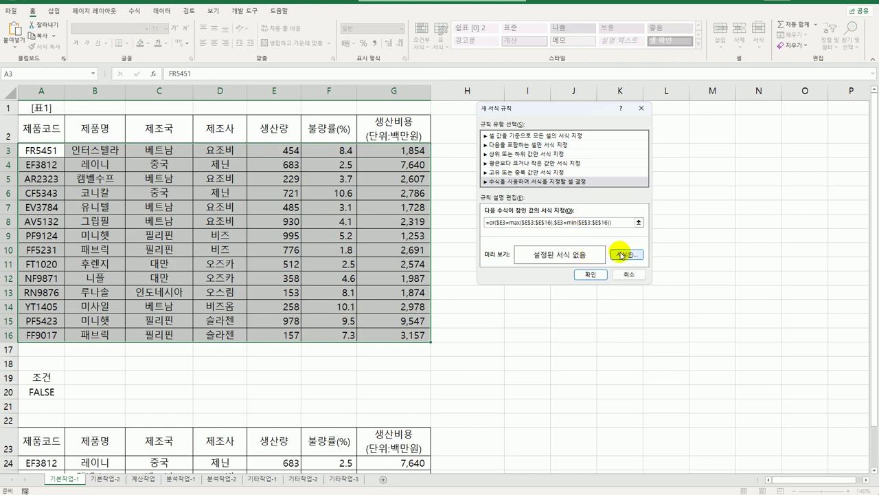
{"action": "left_click", "coordinate": [562, 153]}
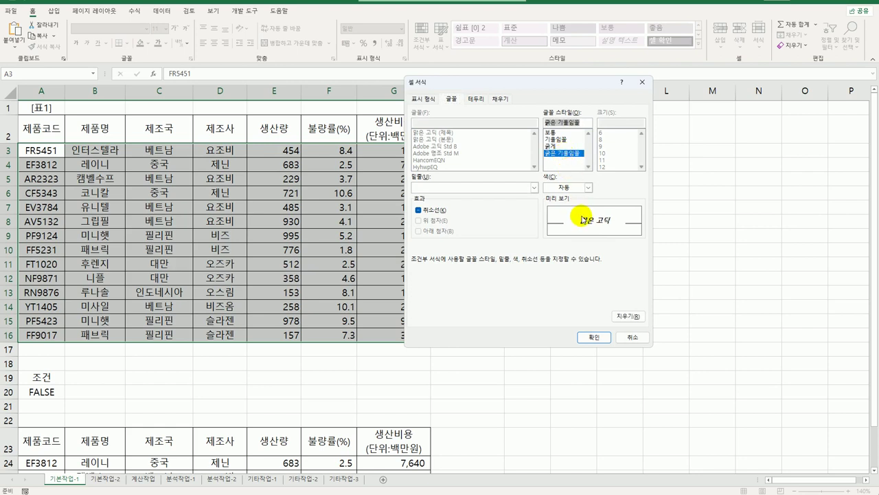
{"action": "left_click", "coordinate": [588, 187]}
{"action": "left_click", "coordinate": [556, 287]}
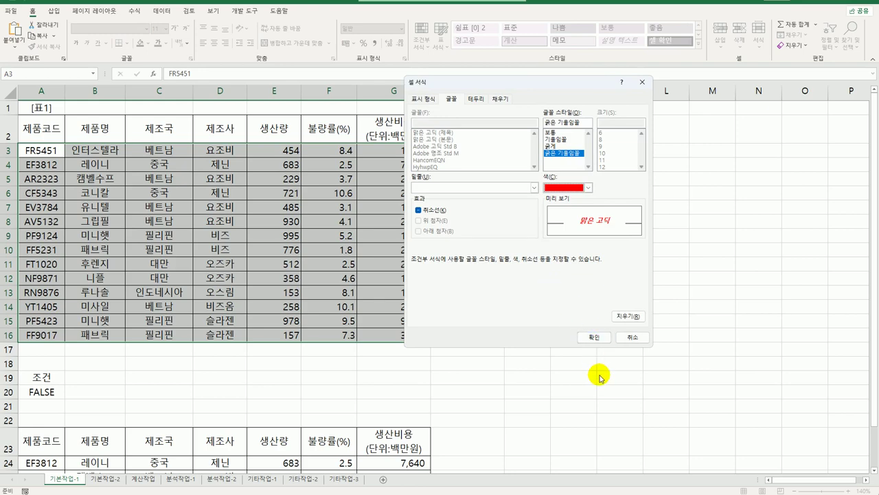
{"action": "left_click", "coordinate": [594, 336]}
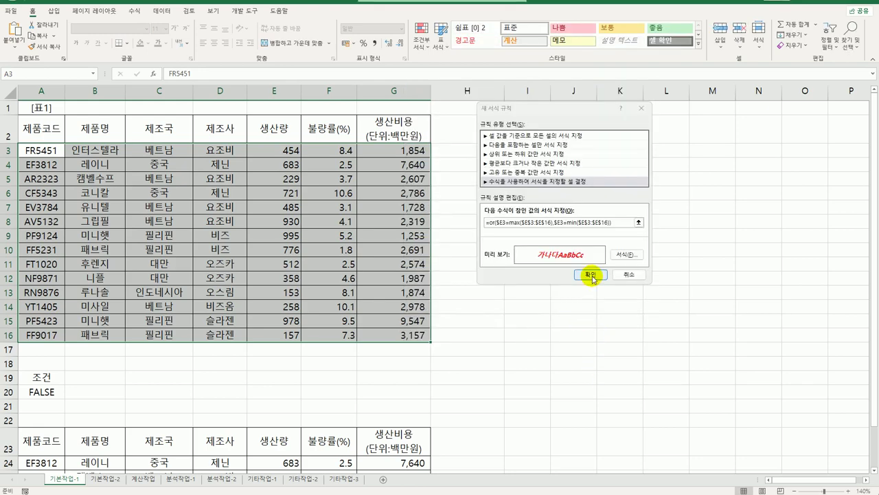
{"action": "left_click", "coordinate": [591, 275]}
{"action": "left_click", "coordinate": [572, 310]}
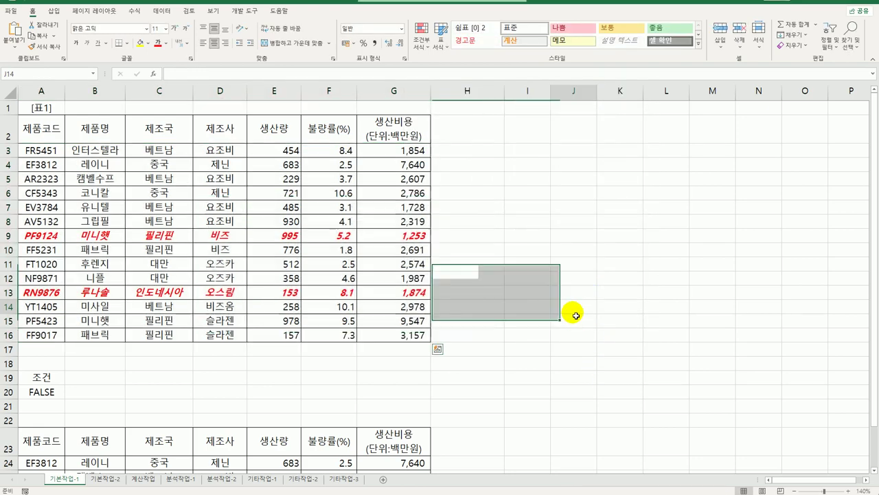
{"action": "left_click", "coordinate": [288, 235]}
{"action": "left_click", "coordinate": [300, 292]}
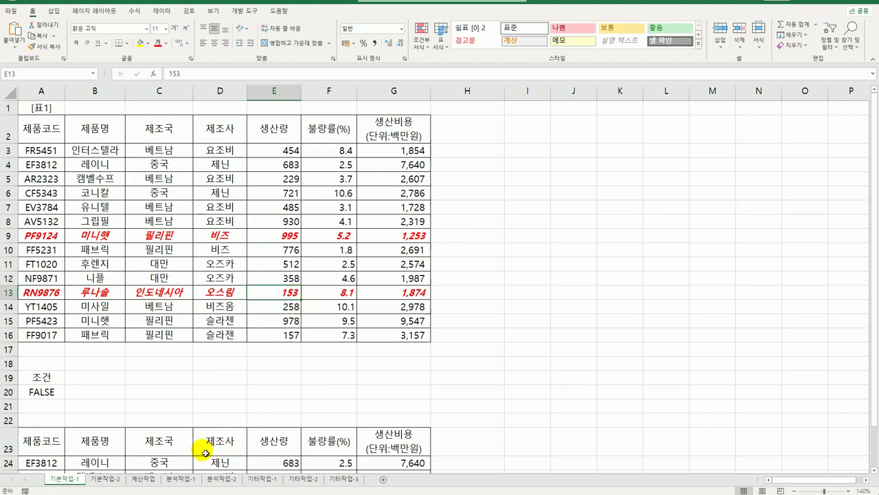
On sheet 기본작업-2, turn off the Locked (잠금) protection for all cells.
{"action": "left_click", "coordinate": [106, 479]}
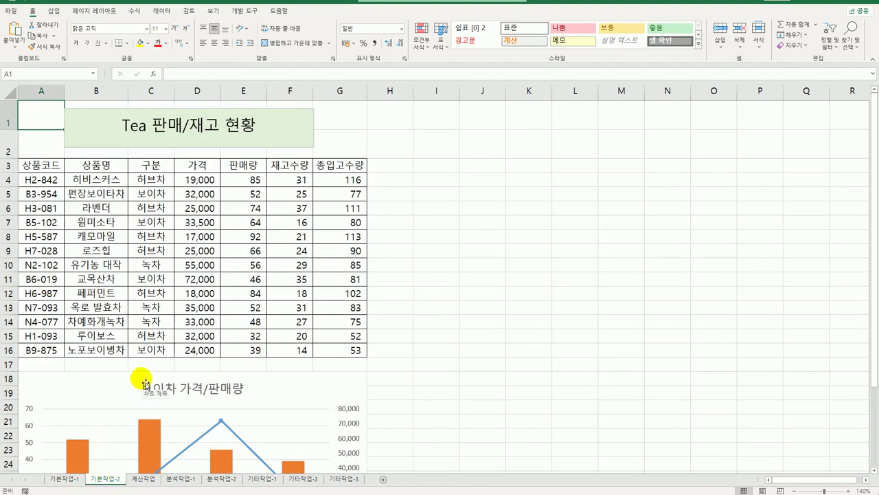
{"action": "left_click", "coordinate": [13, 93]}
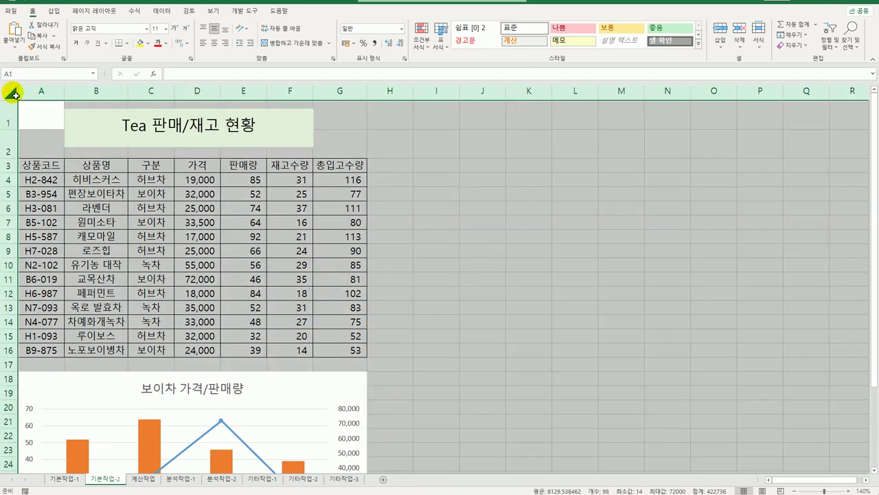
{"action": "right_click", "coordinate": [13, 94]}
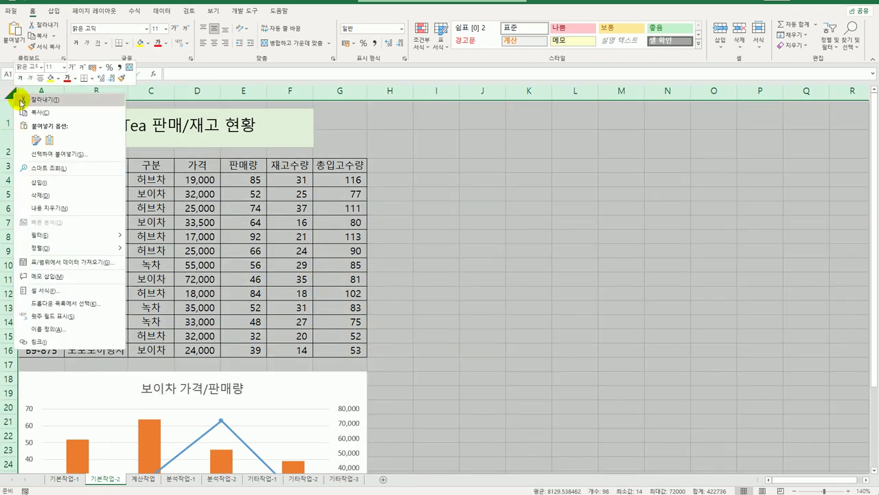
{"action": "left_click", "coordinate": [74, 297]}
{"action": "left_click_drag", "start_coordinate": [123, 181], "coordinate": [558, 125]}
{"action": "left_click", "coordinate": [540, 134]}
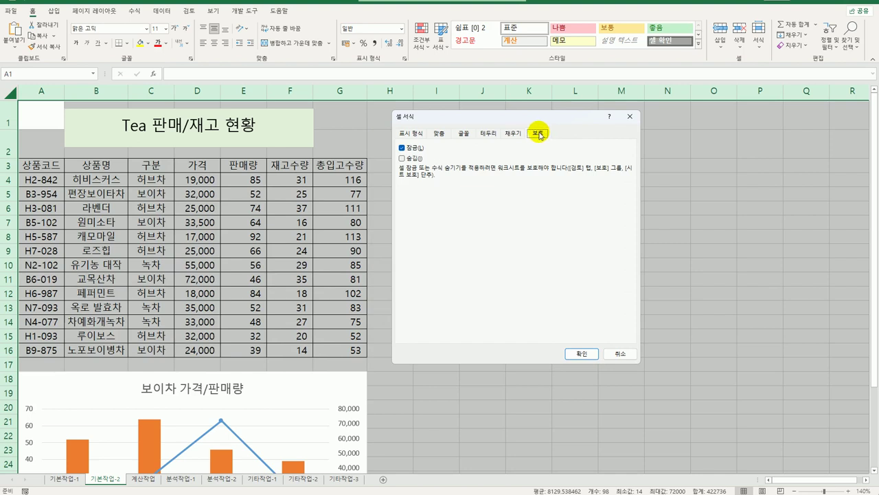
{"action": "left_click", "coordinate": [411, 149]}
{"action": "left_click", "coordinate": [412, 150]}
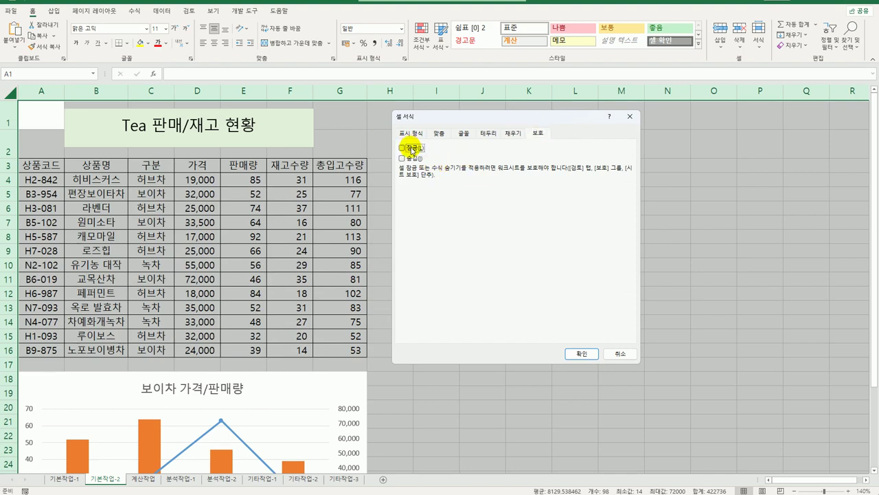
{"action": "left_click", "coordinate": [580, 353]}
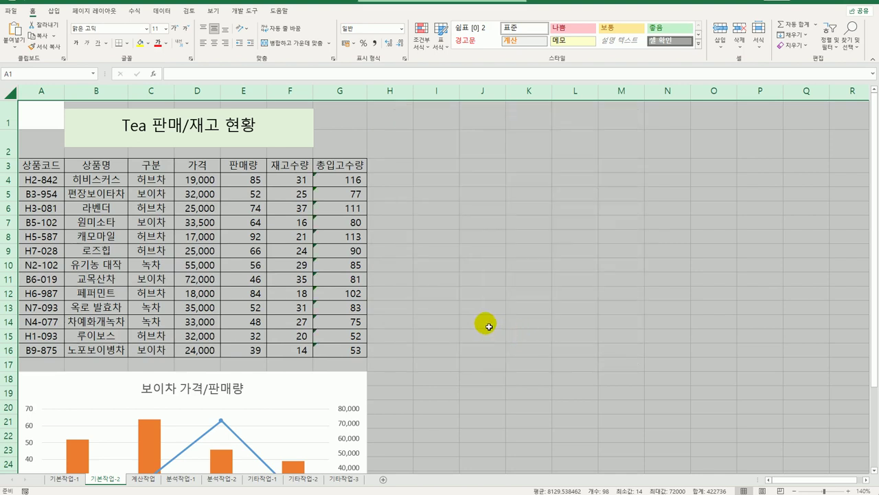
Check the lock and text lock properties of the Tea 판매/재고 현황 title text box.
{"action": "key", "text": "alt+w"}
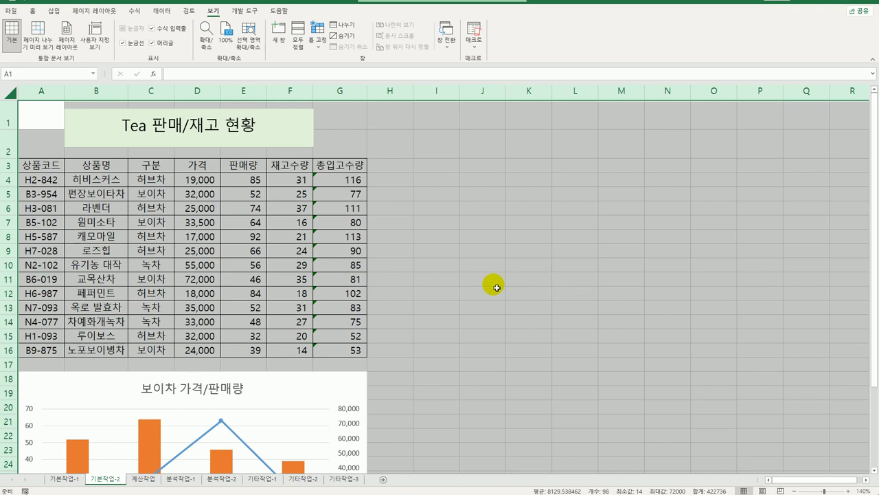
{"action": "left_click", "coordinate": [315, 131]}
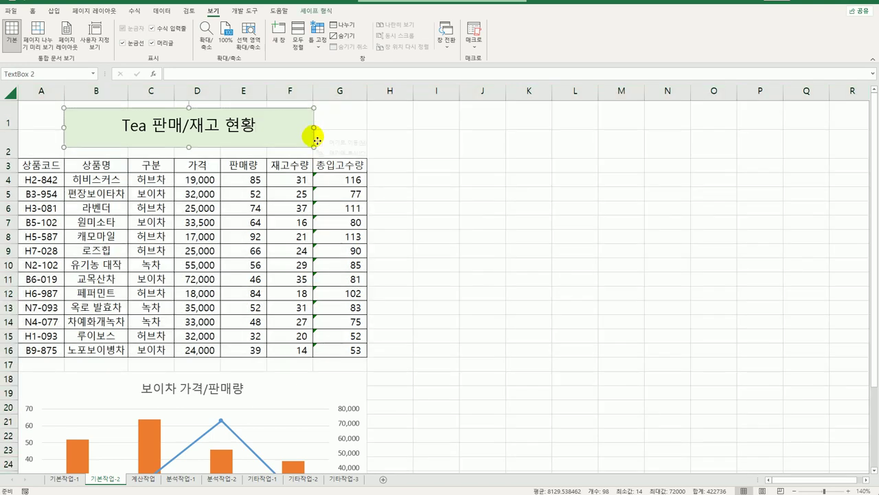
{"action": "right_click", "coordinate": [306, 141]}
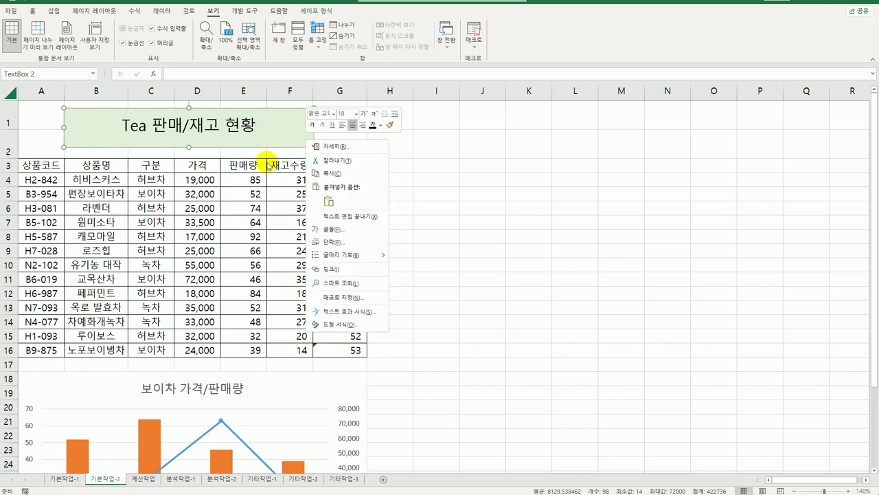
{"action": "key", "text": "Escape"}
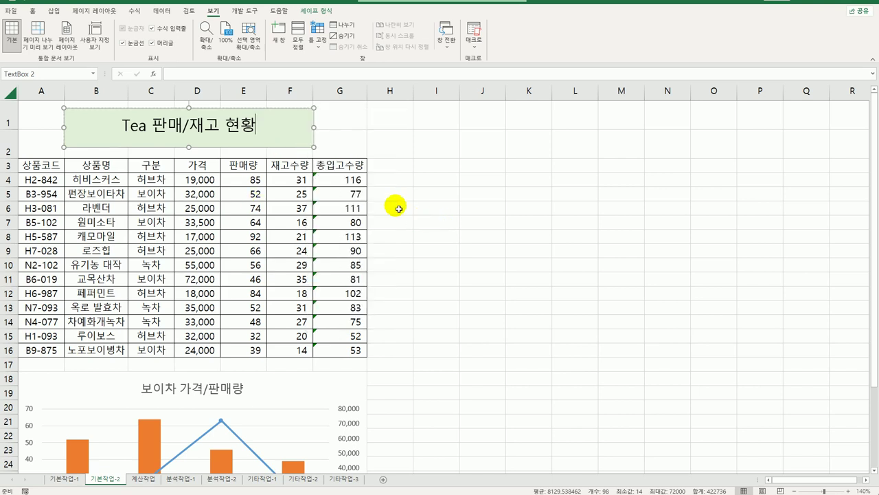
{"action": "right_click", "coordinate": [313, 137]}
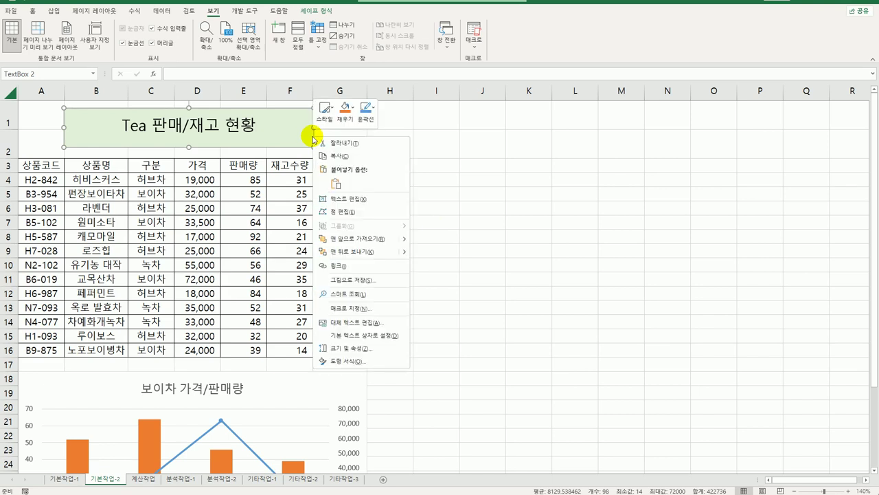
{"action": "left_click", "coordinate": [377, 366]}
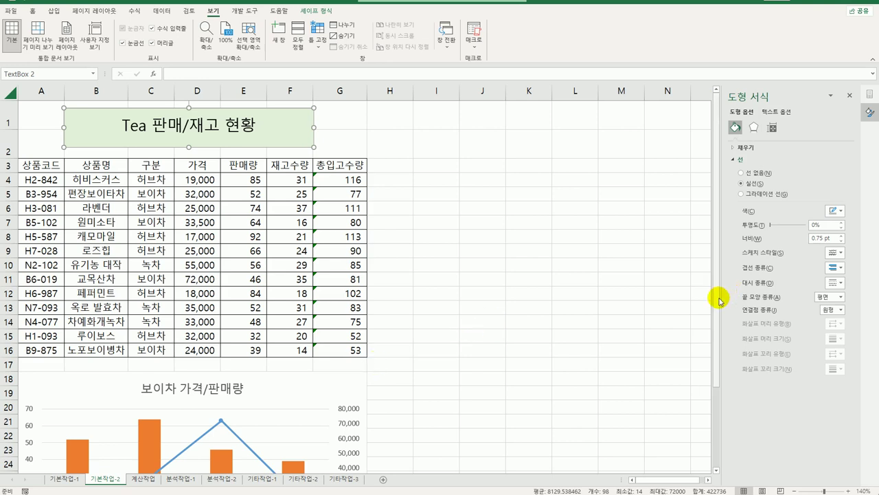
{"action": "left_click", "coordinate": [772, 129]}
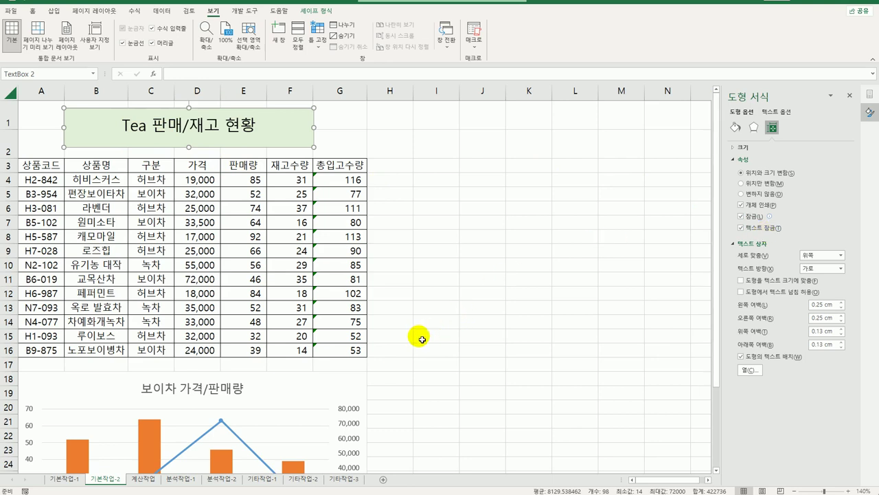
Check the lock property of the 보이차 가격/판매량 chart.
{"action": "left_click", "coordinate": [359, 382]}
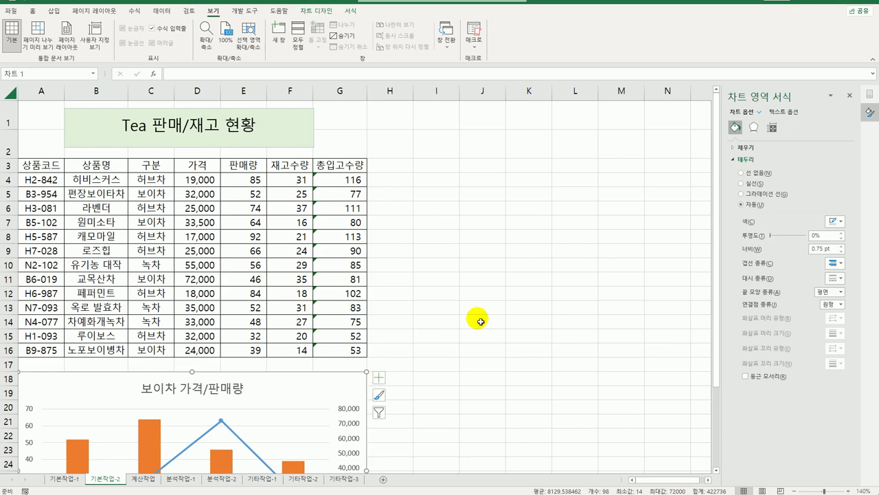
{"action": "left_click", "coordinate": [772, 128]}
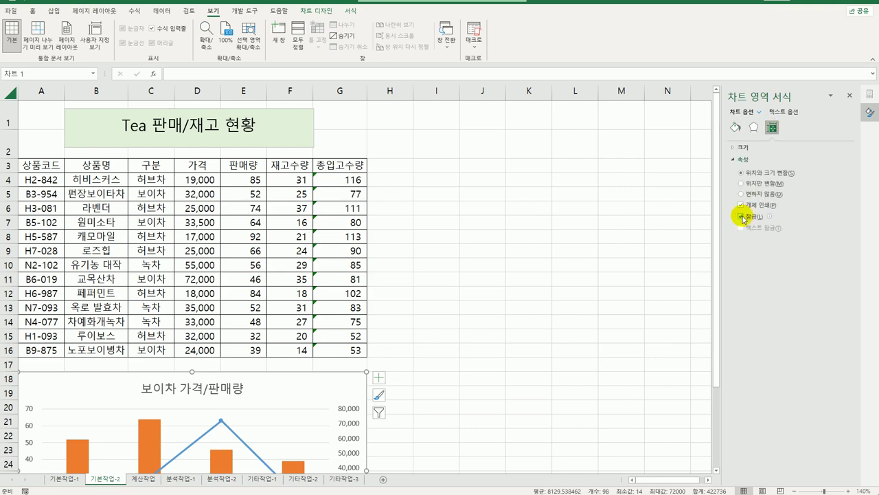
{"action": "left_click", "coordinate": [453, 238]}
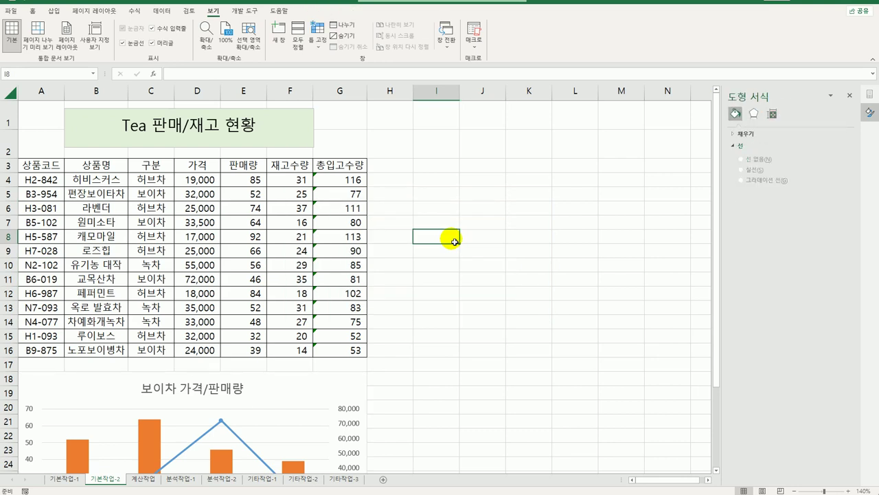
Turn on both Locked (잠금) and Hidden (숨김) protection for the 총입고수량 cells G4:G16.
{"action": "left_click_drag", "start_coordinate": [334, 180], "coordinate": [333, 354]}
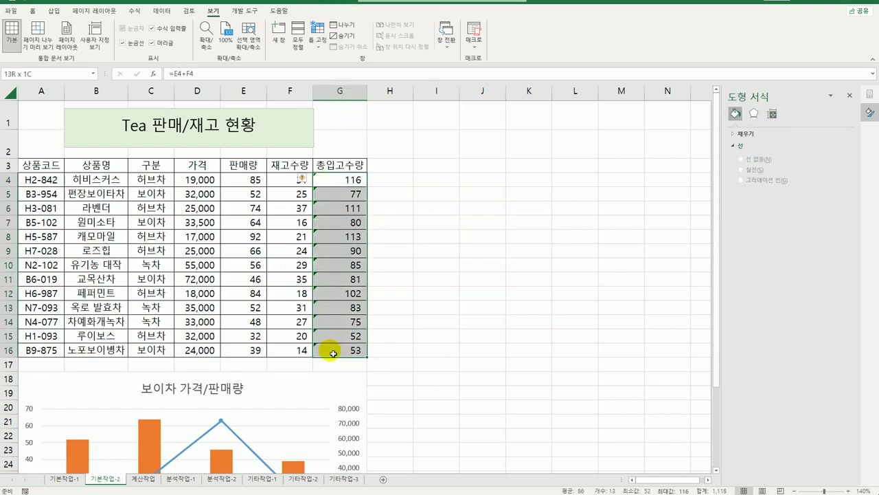
{"action": "left_click_drag", "start_coordinate": [333, 353], "coordinate": [332, 353]}
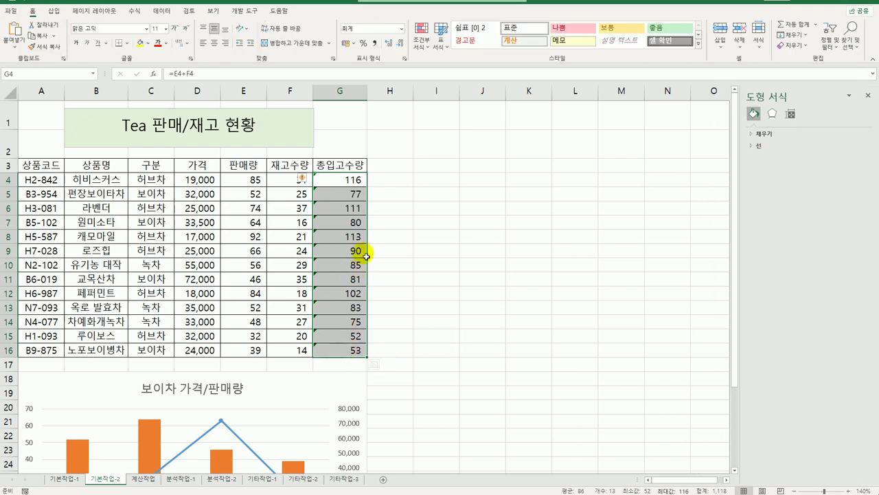
{"action": "right_click", "coordinate": [341, 186]}
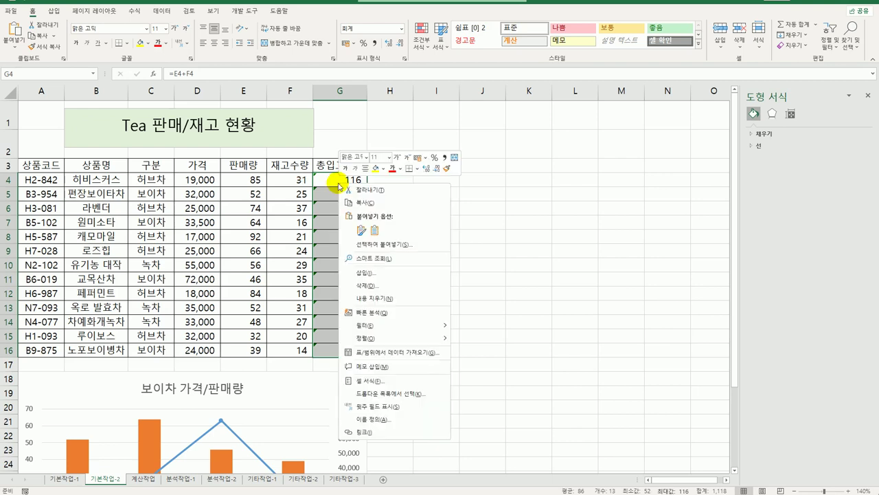
{"action": "left_click", "coordinate": [396, 389]}
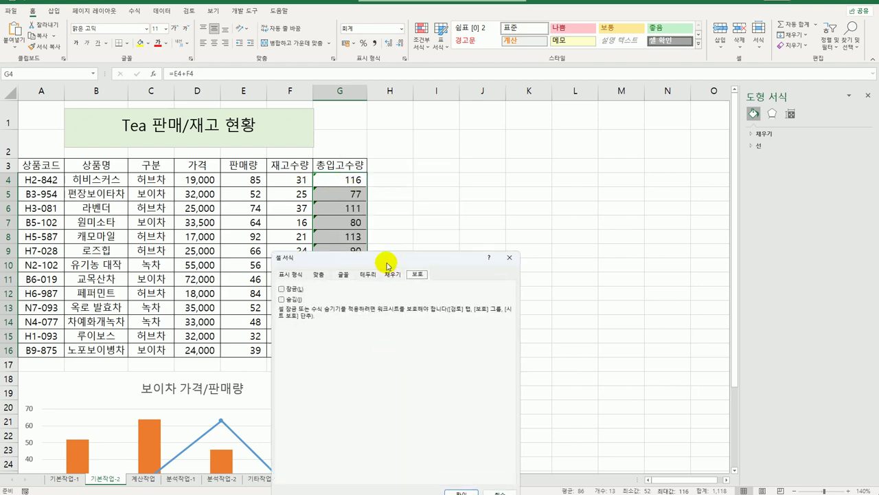
{"action": "left_click_drag", "start_coordinate": [441, 260], "coordinate": [518, 143]}
{"action": "left_click", "coordinate": [421, 173]}
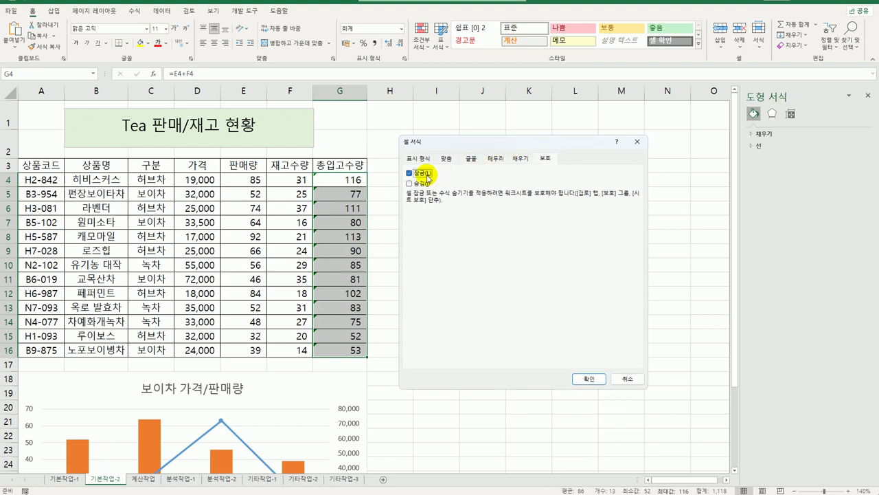
{"action": "left_click", "coordinate": [426, 185]}
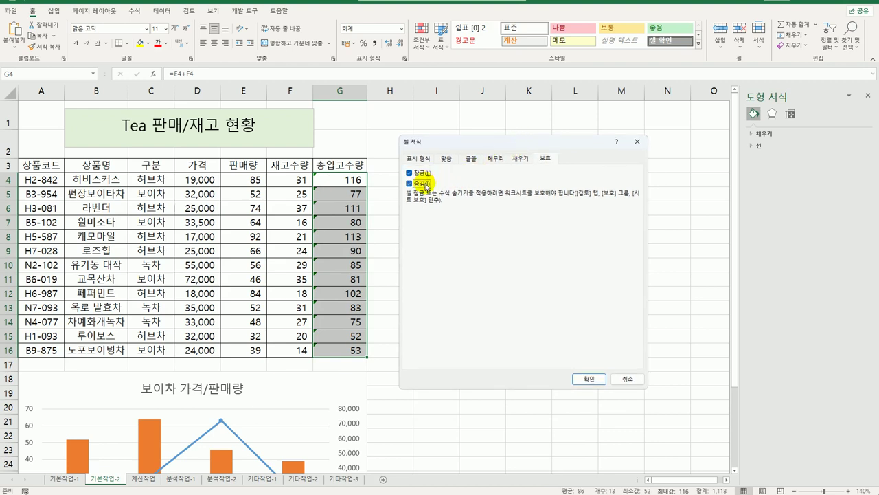
{"action": "left_click", "coordinate": [588, 379]}
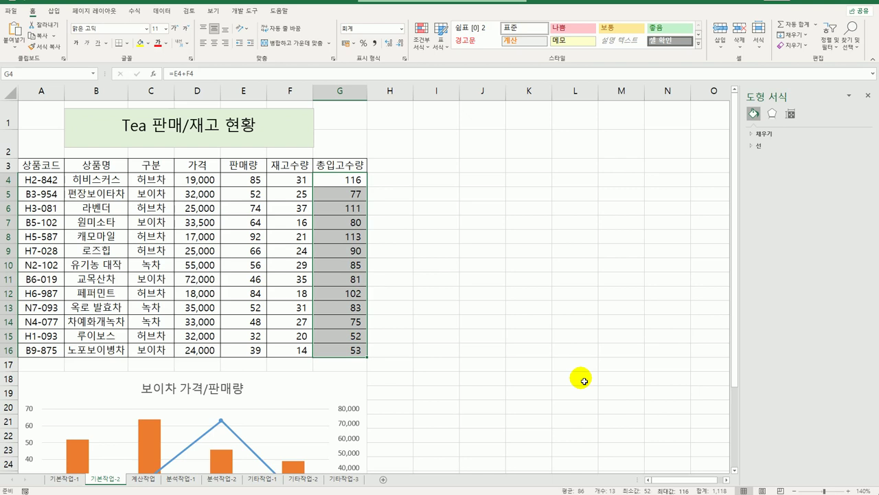
Protect sheet 기본작업-2 without a password, allowing selection of locked and unlocked cells.
{"action": "left_click", "coordinate": [519, 348]}
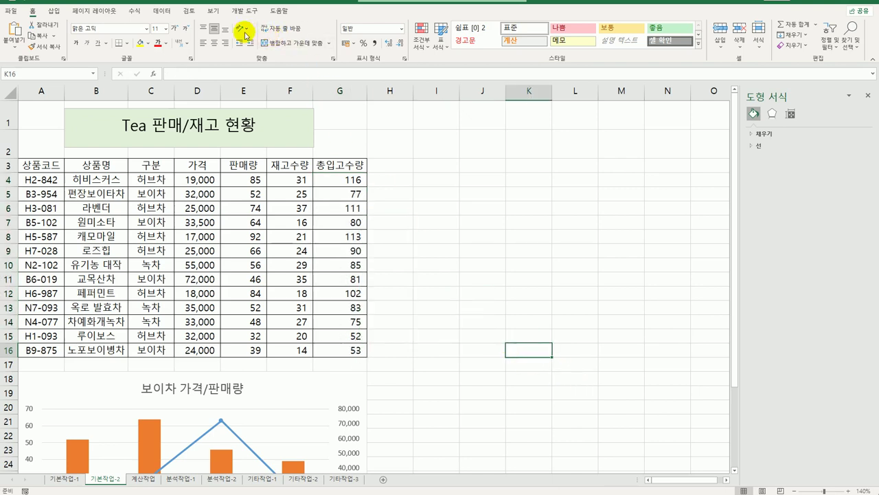
{"action": "left_click", "coordinate": [189, 11]}
{"action": "left_click", "coordinate": [321, 34]}
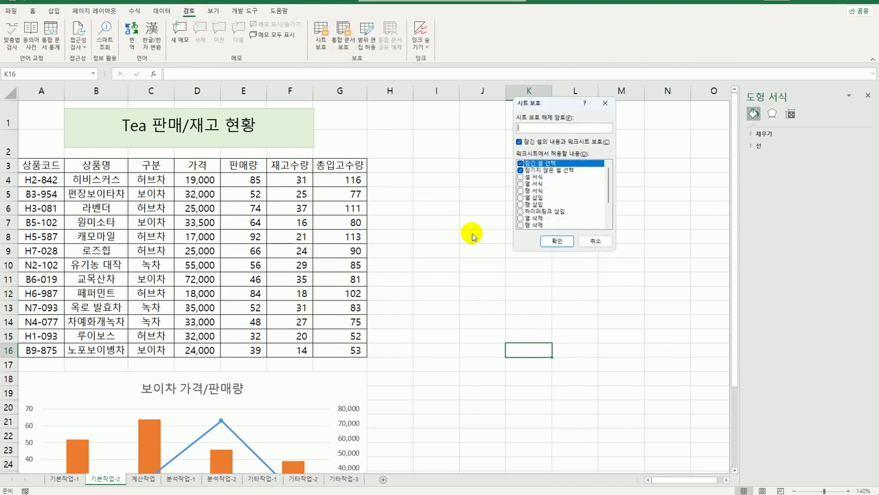
{"action": "left_click_drag", "start_coordinate": [557, 107], "coordinate": [521, 139]}
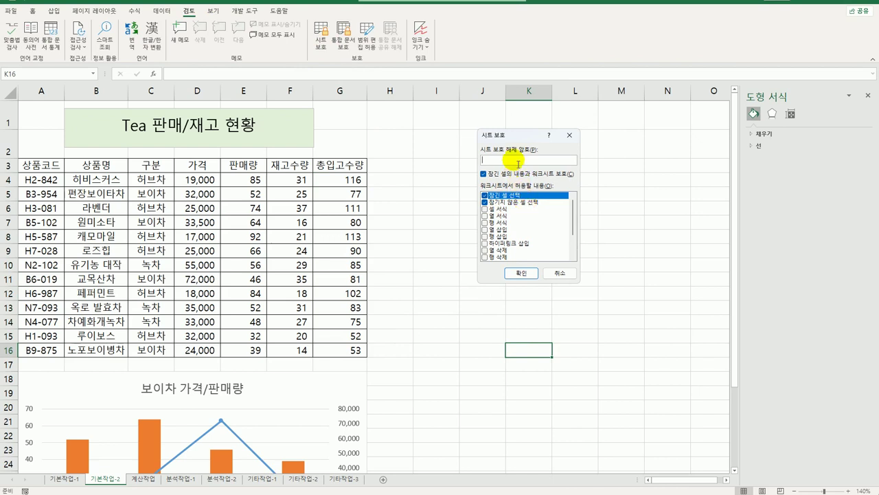
{"action": "left_click", "coordinate": [530, 274]}
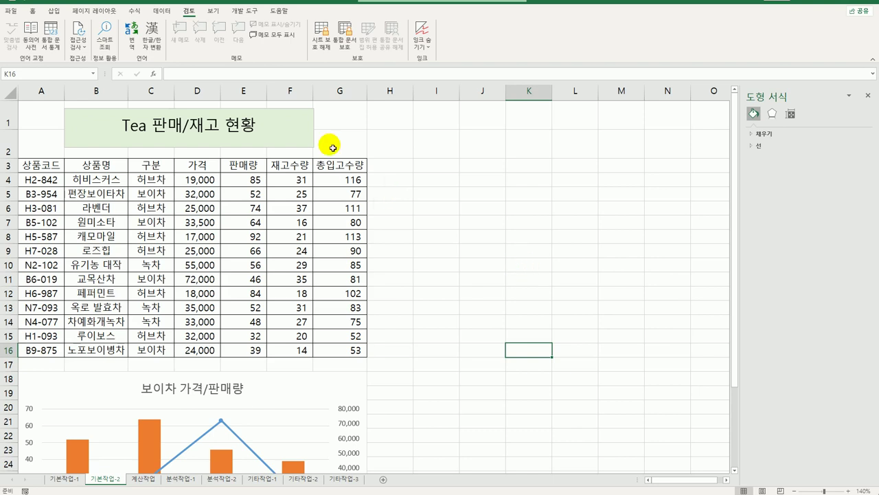
Show the sheet in page break preview, shrink the print area to A1:G31, and close the shape format pane.
{"action": "left_click", "coordinate": [215, 15]}
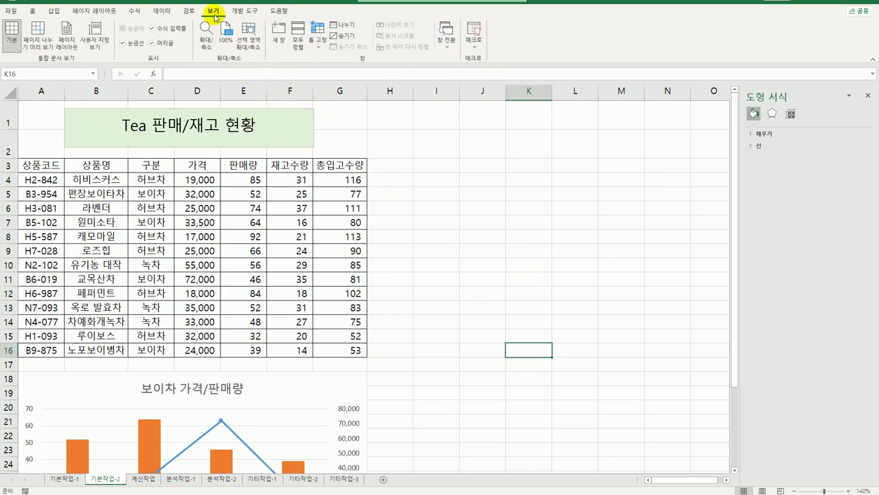
{"action": "left_click", "coordinate": [38, 43]}
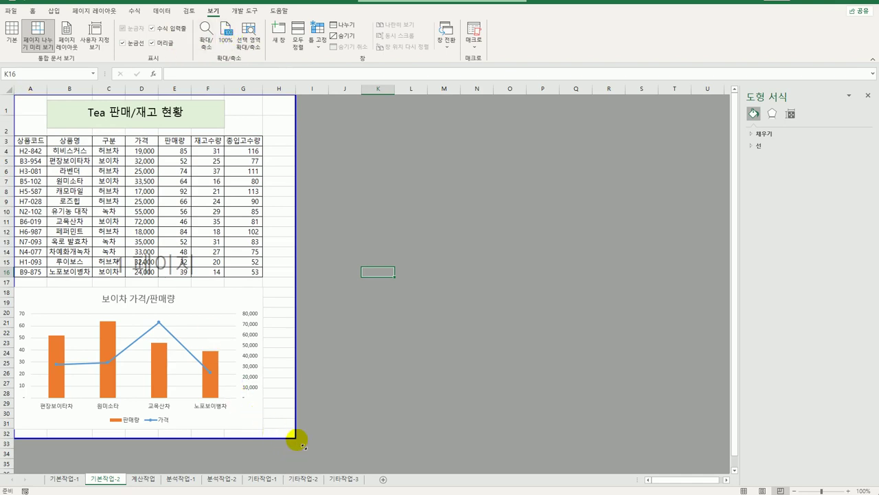
{"action": "left_click_drag", "start_coordinate": [295, 437], "coordinate": [273, 432]}
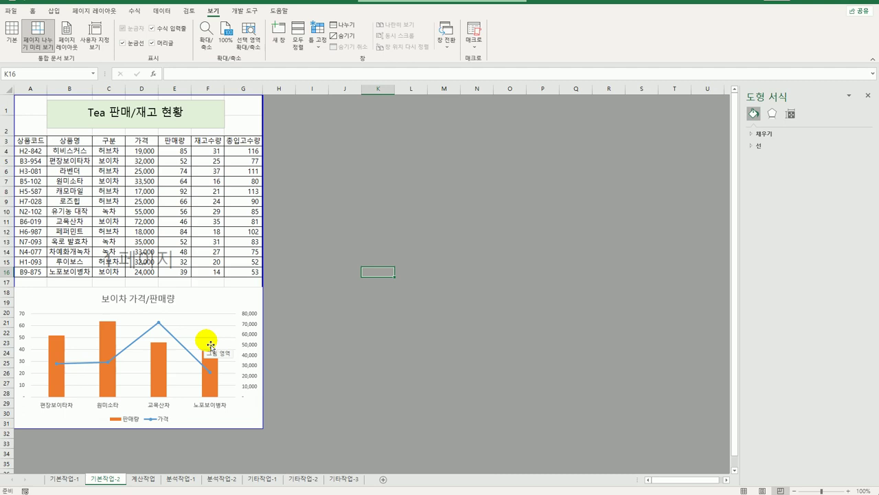
{"action": "left_click", "coordinate": [313, 362]}
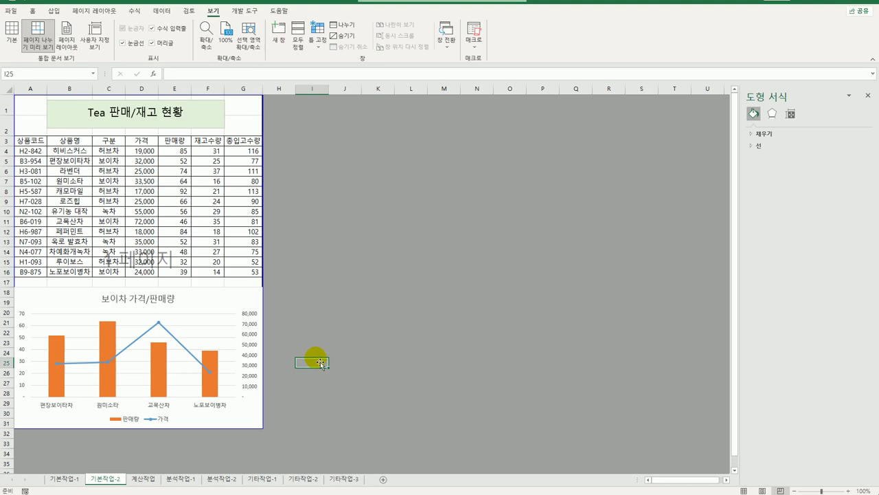
{"action": "left_click", "coordinate": [867, 96]}
On sheet 계산작업, examine the asset codes and names in 표1 and the center codes and names in 표2.
{"action": "left_click", "coordinate": [146, 479]}
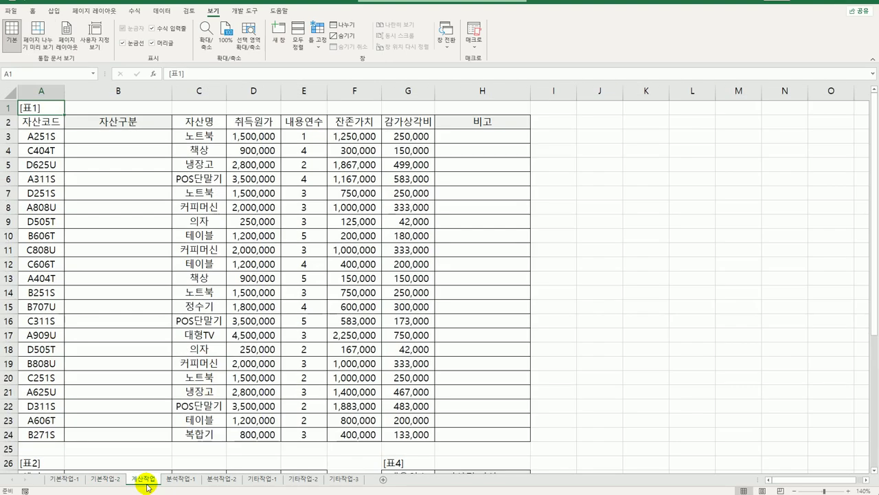
{"action": "left_click", "coordinate": [103, 140]}
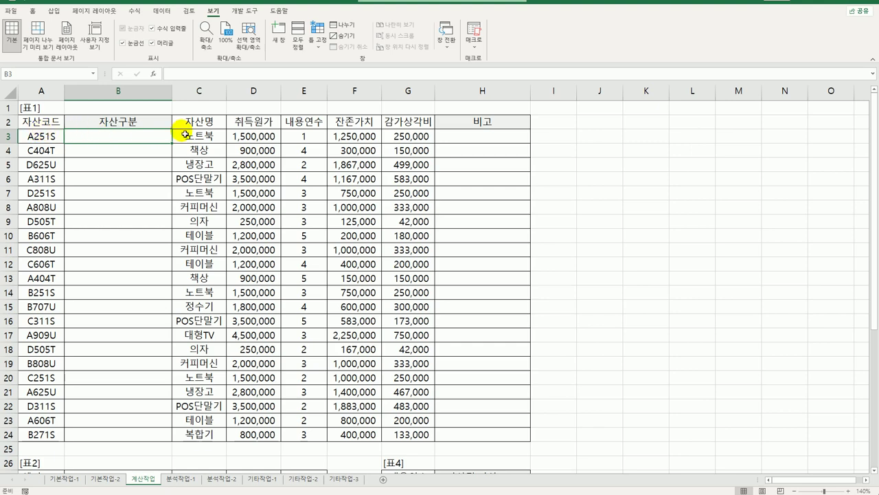
{"action": "left_click", "coordinate": [54, 136]}
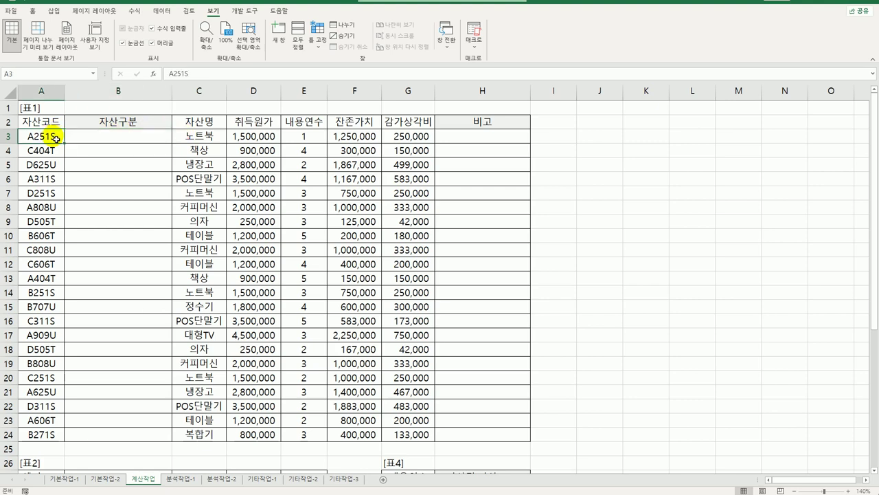
{"action": "scroll", "coordinate": [286, 230], "scroll_direction": "down", "scroll_amount": 3}
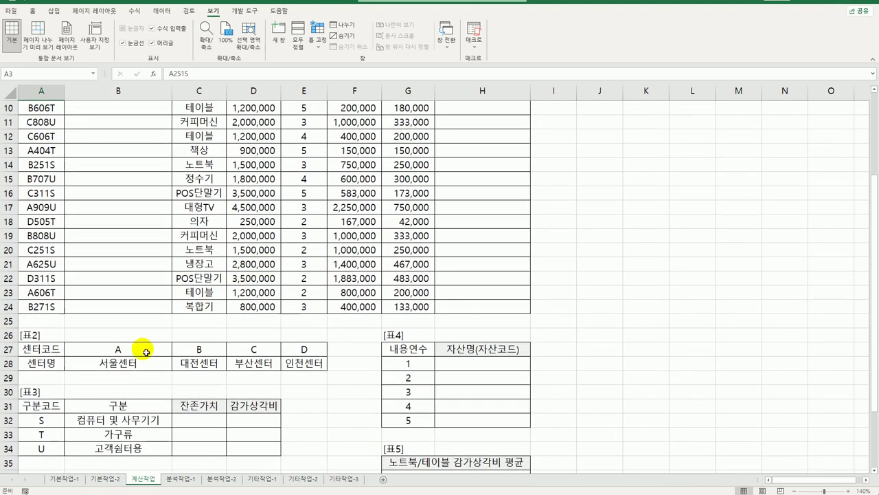
{"action": "left_click", "coordinate": [130, 355]}
{"action": "left_click", "coordinate": [122, 362]}
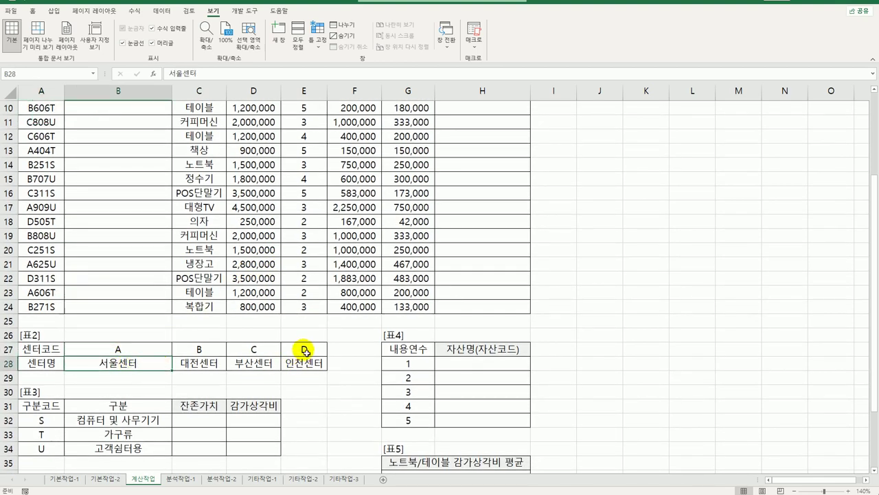
{"action": "left_click", "coordinate": [310, 371]}
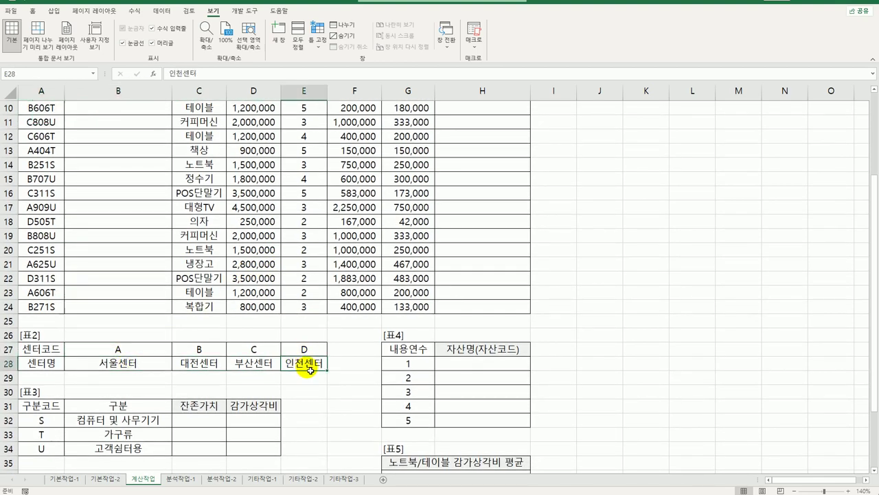
{"action": "scroll", "coordinate": [310, 370], "scroll_direction": "up", "scroll_amount": 3}
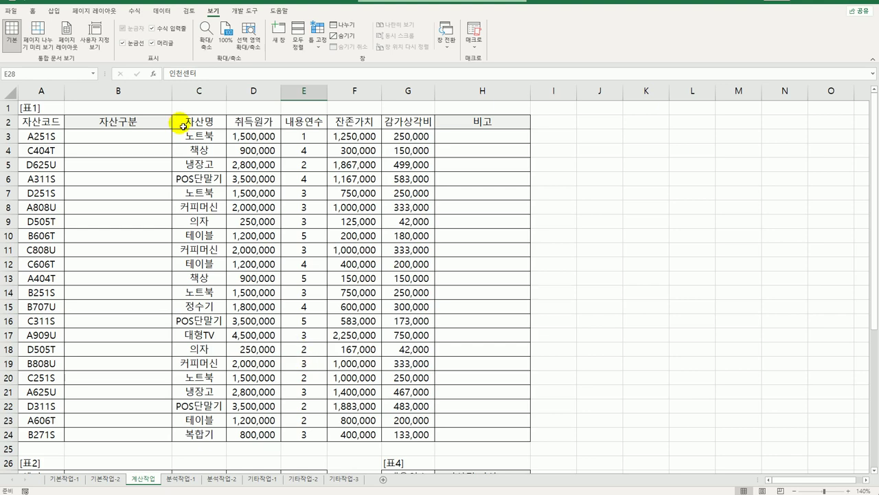
{"action": "left_click", "coordinate": [210, 137]}
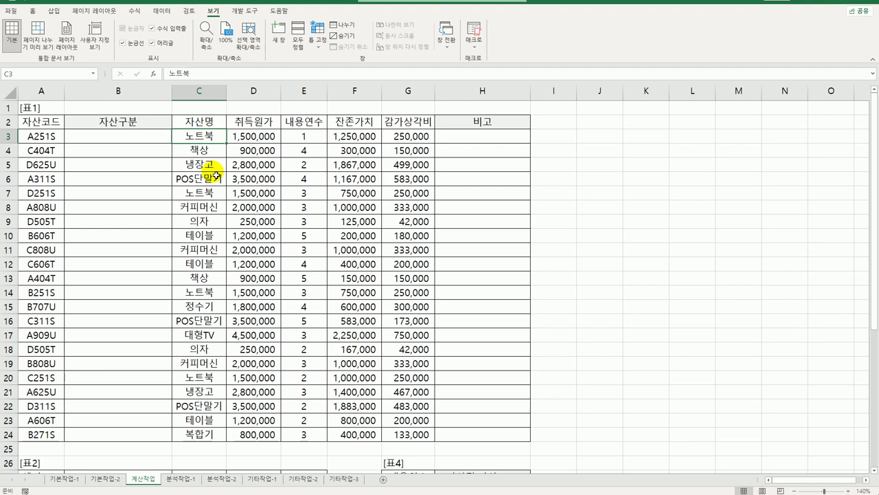
Enter =LEFT(A3,1) in B3 of the 자산구분 column and fill it down to B24.
{"action": "left_click", "coordinate": [146, 141]}
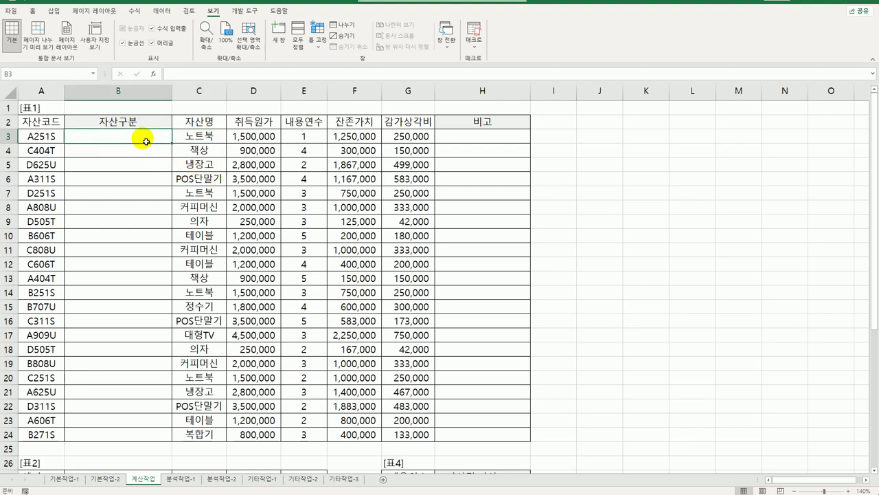
{"action": "scroll", "coordinate": [145, 141], "scroll_direction": "down", "scroll_amount": 3}
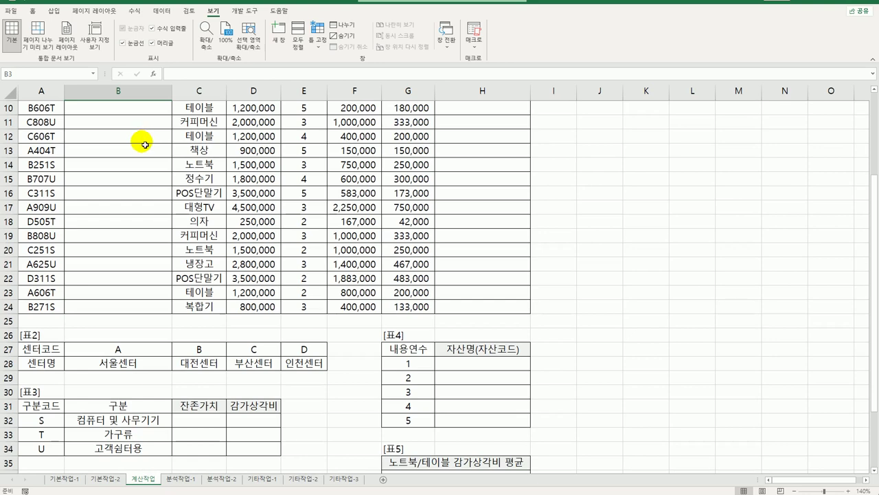
{"action": "scroll", "coordinate": [146, 142], "scroll_direction": "up", "scroll_amount": 3}
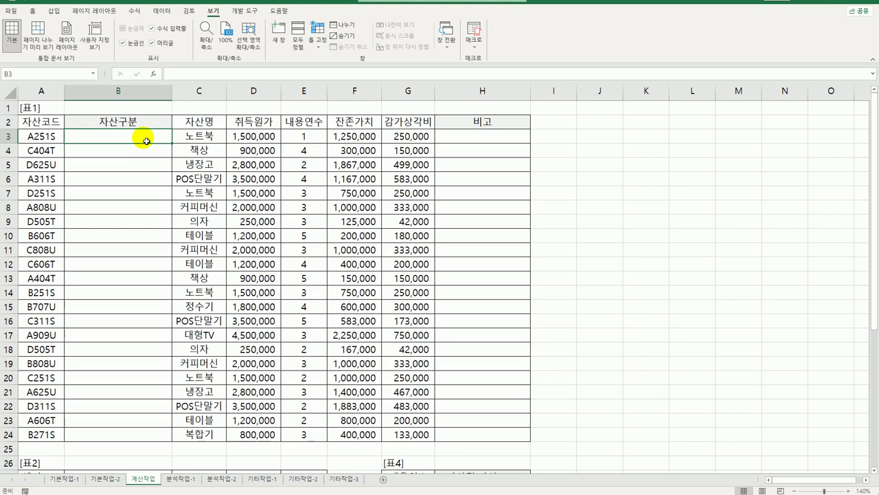
{"action": "type", "text": "="}
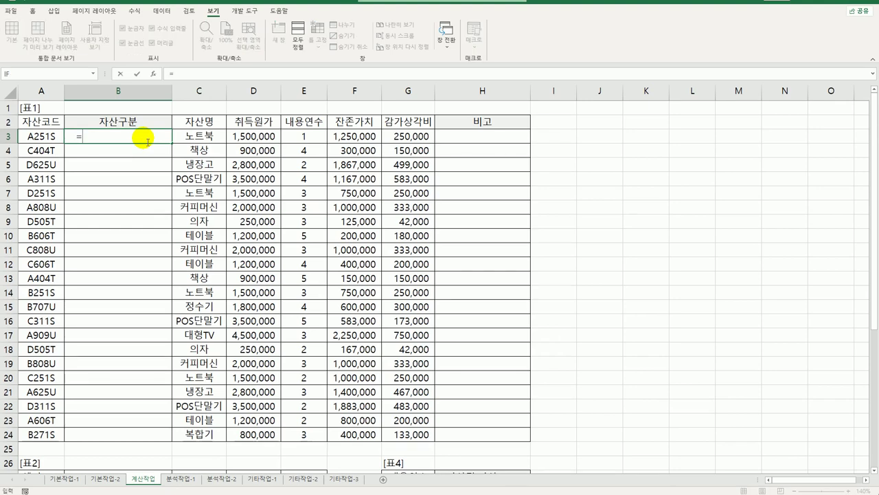
{"action": "type", "text": "left"}
{"action": "key", "text": "Tab"}
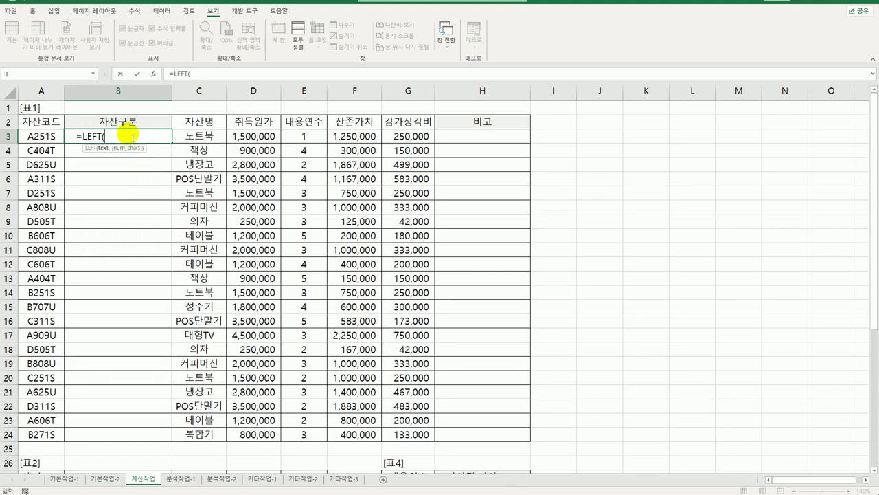
{"action": "left_click", "coordinate": [58, 137]}
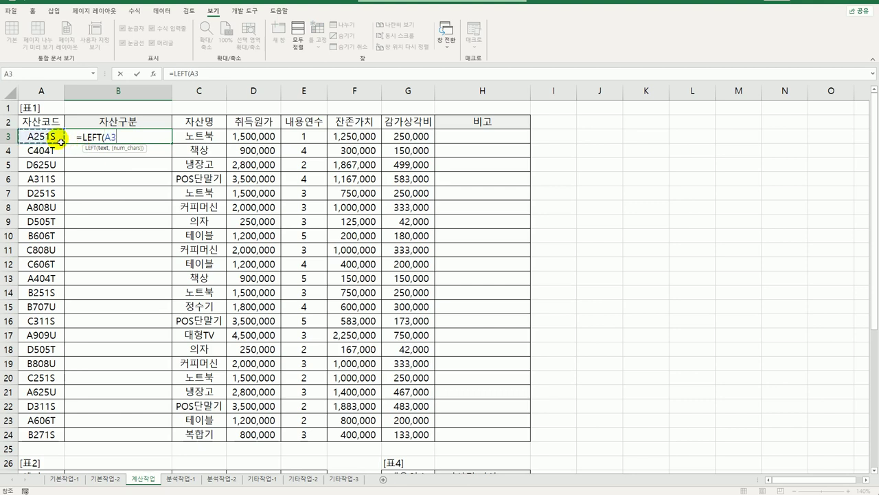
{"action": "type", "text": ",1)"}
{"action": "key", "text": "Return"}
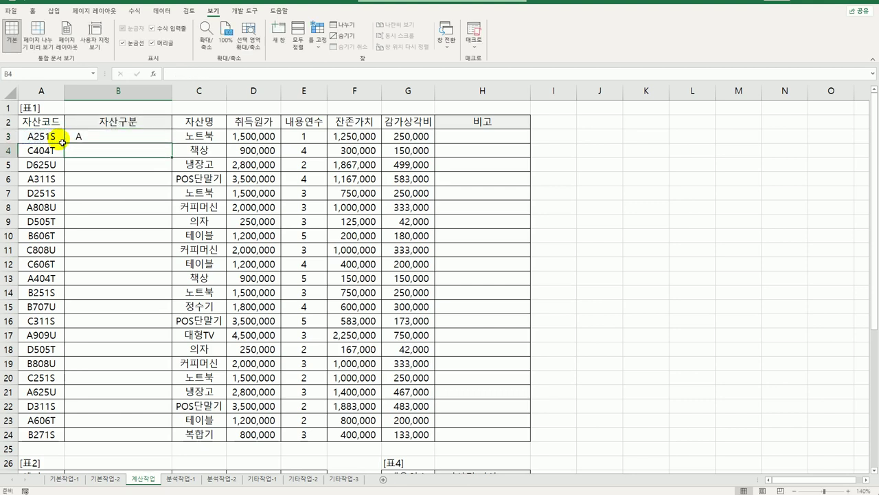
{"action": "left_click", "coordinate": [103, 136]}
{"action": "double_click", "coordinate": [169, 147]}
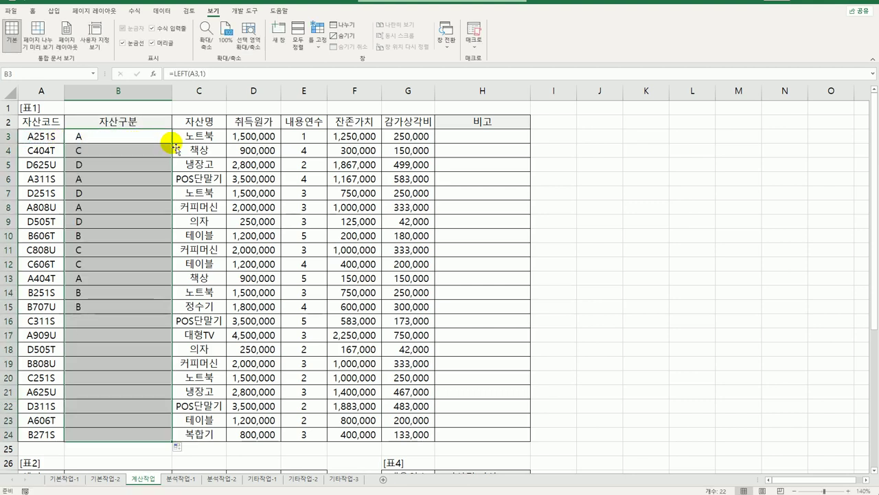
In B3, wrap LEFT(A3,1) in HLOOKUP as the lookup value, with the absolute range $B$27:$E$28 of 표2 as the table array.
{"action": "double_click", "coordinate": [79, 137]}
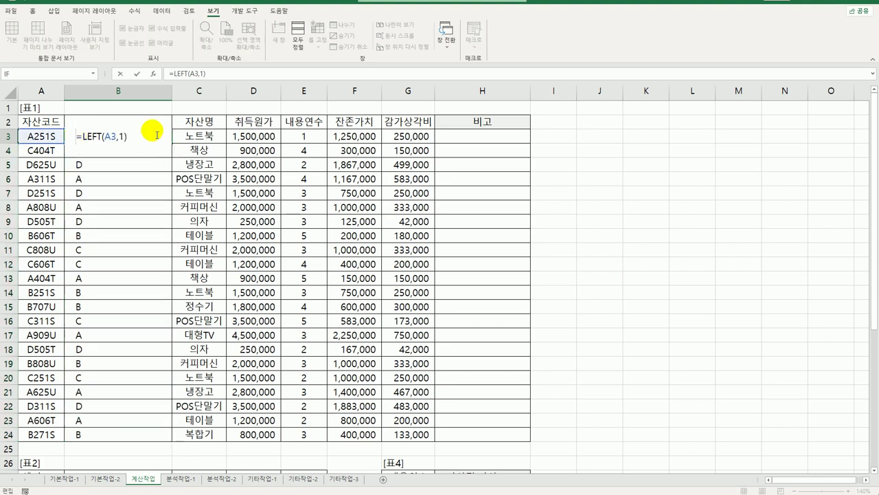
{"action": "key", "text": "Right"}
{"action": "type", "text": "hlo"}
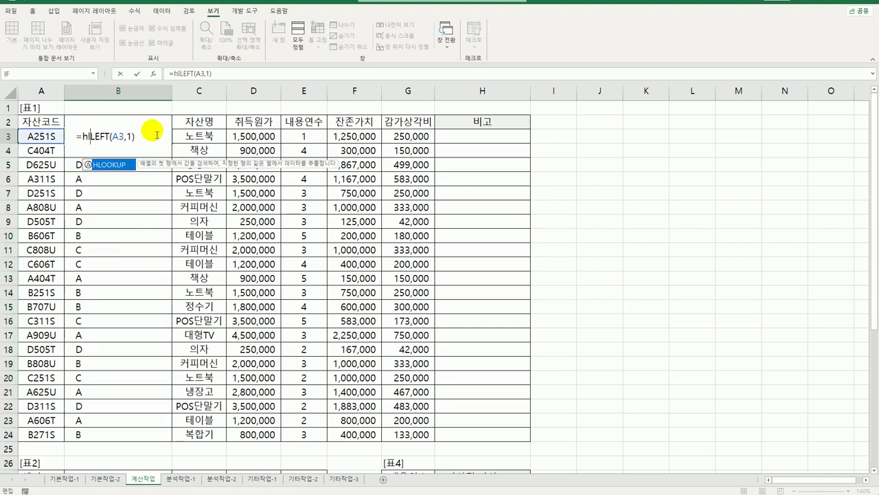
{"action": "key", "text": "Tab"}
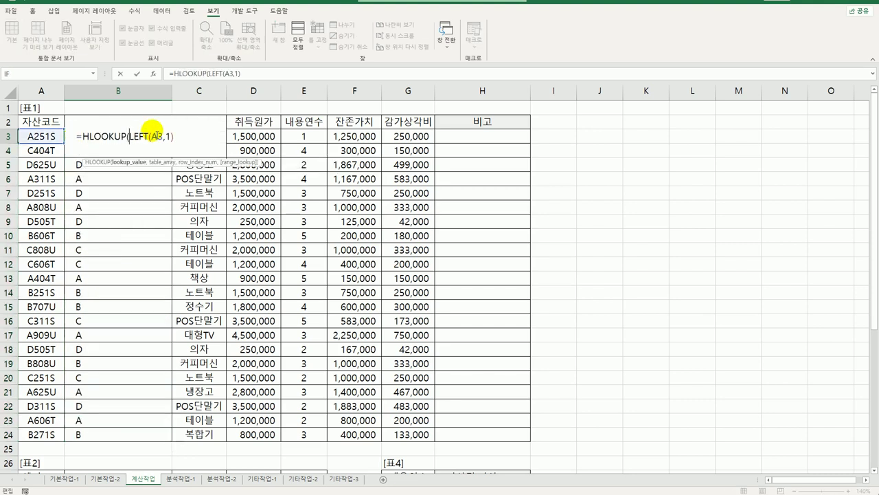
{"action": "left_click", "coordinate": [184, 143]}
{"action": "type", "text": ","}
{"action": "scroll", "coordinate": [176, 137], "scroll_direction": "down", "scroll_amount": 6}
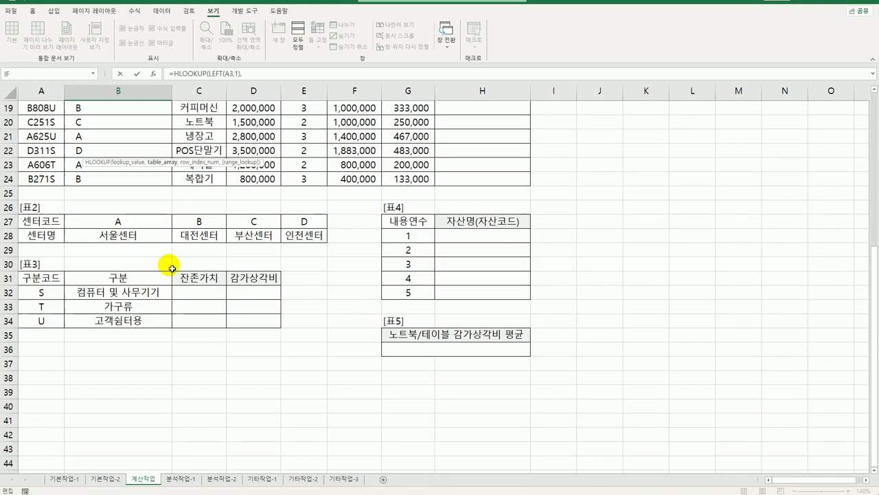
{"action": "left_click_drag", "start_coordinate": [118, 222], "coordinate": [302, 235]}
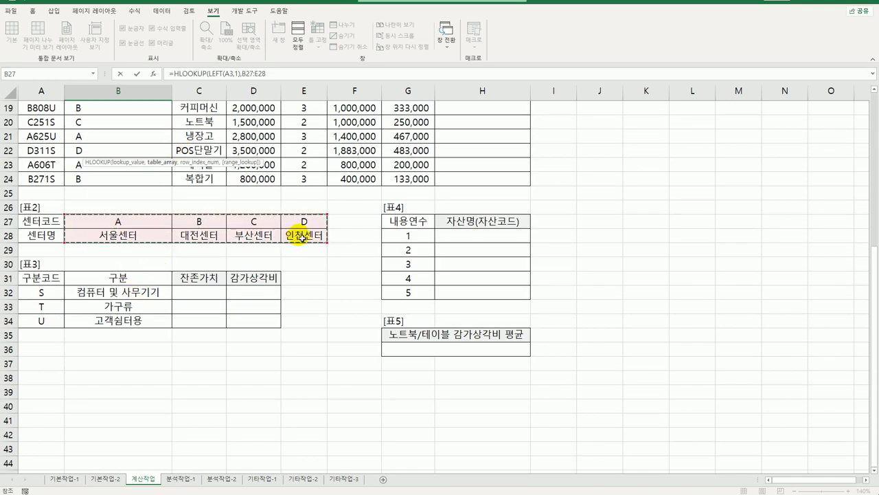
{"action": "key", "text": "F4"}
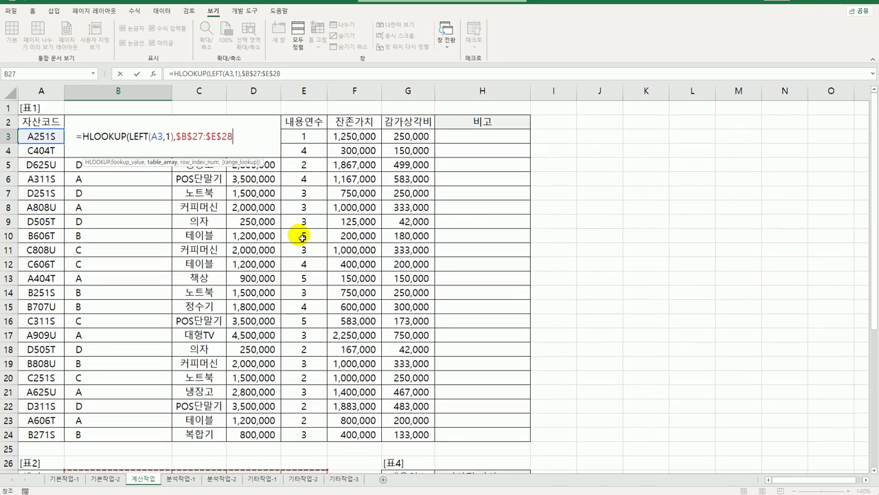
Complete the HLOOKUP in B3 with row index 2 and exact match FALSE, and fill it down to B24.
{"action": "type", "text": ","}
{"action": "scroll", "coordinate": [302, 235], "scroll_direction": "down", "scroll_amount": 3}
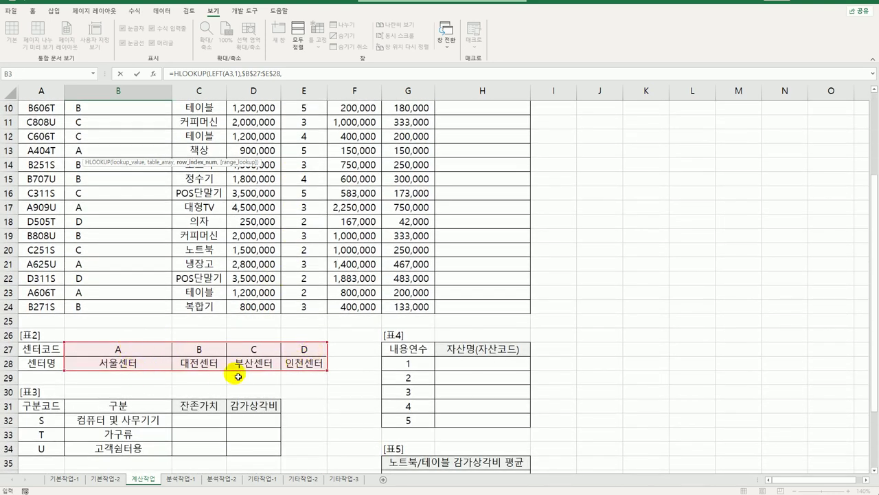
{"action": "type", "text": "2"}
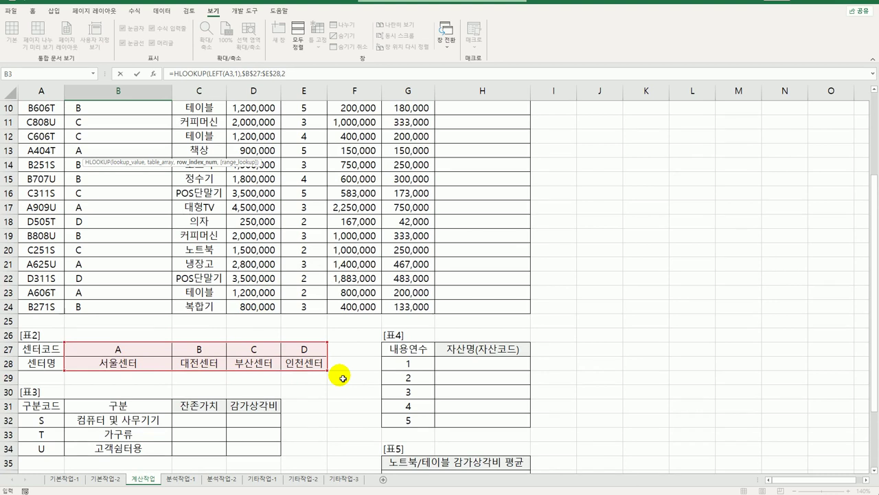
{"action": "type", "text": ","}
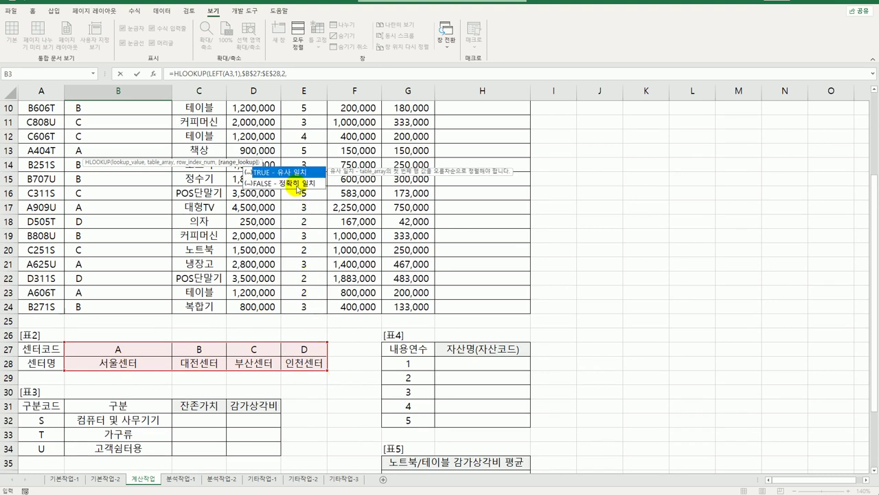
{"action": "double_click", "coordinate": [296, 184]}
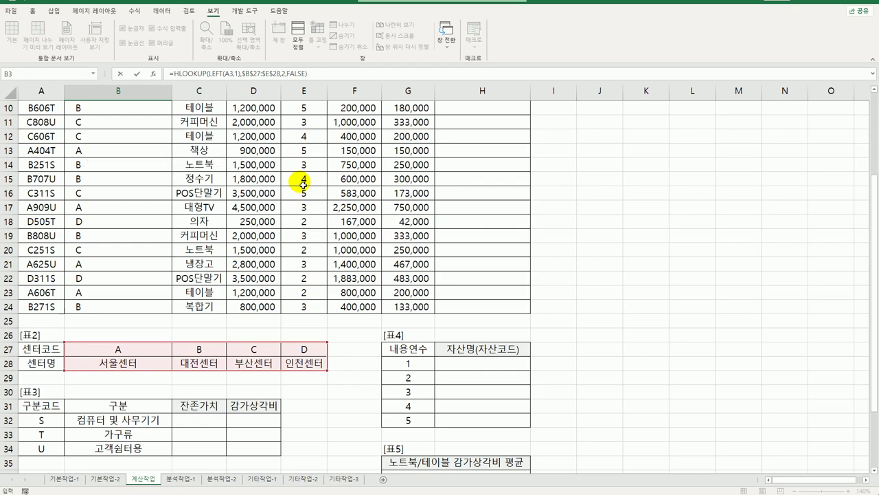
{"action": "key", "text": "Return"}
{"action": "scroll", "coordinate": [188, 180], "scroll_direction": "down", "scroll_amount": 2}
{"action": "scroll", "coordinate": [188, 180], "scroll_direction": "up", "scroll_amount": 3}
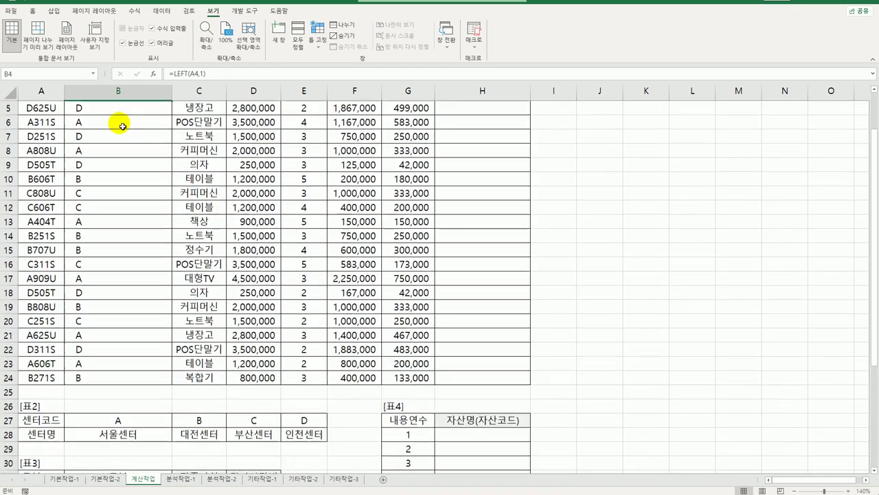
{"action": "left_click", "coordinate": [140, 136]}
{"action": "left_click_drag", "start_coordinate": [174, 146], "coordinate": [144, 450]}
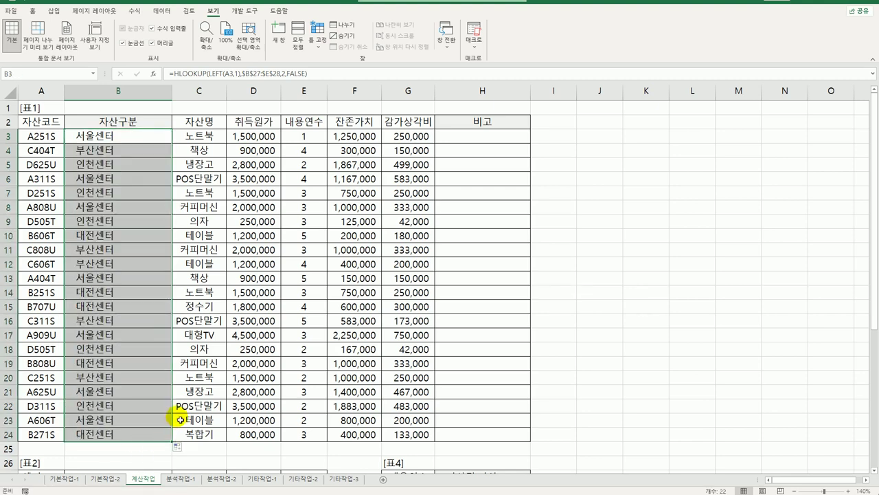
Wrap B3's HLOOKUP in CONCAT, appending "-" and the asset name in C3, and fill the formula down to B24.
{"action": "left_click", "coordinate": [103, 137]}
{"action": "double_click", "coordinate": [103, 137]}
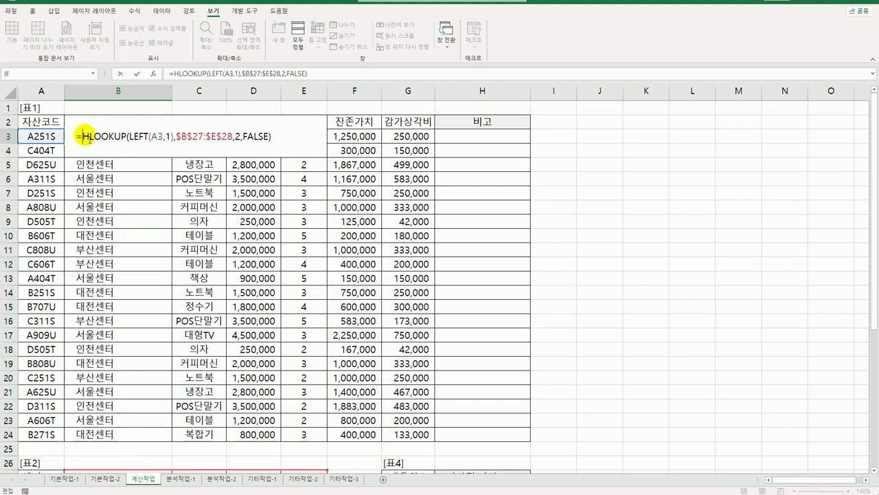
{"action": "type", "text": "con"}
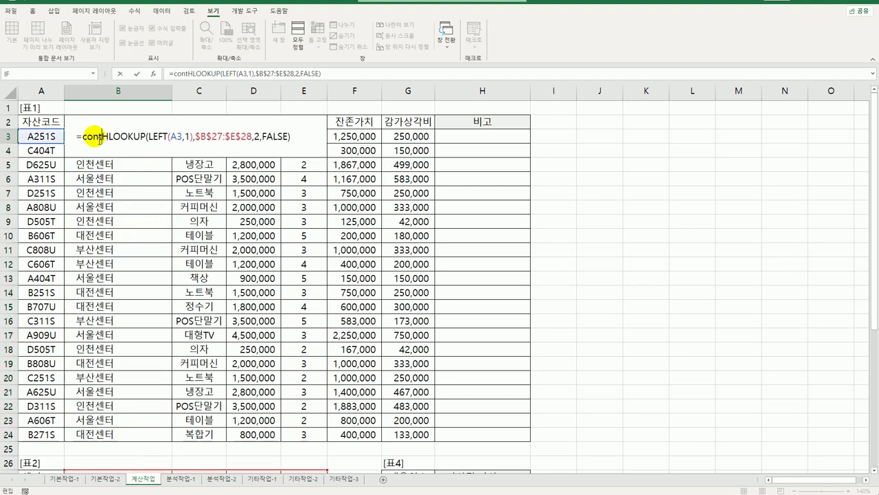
{"action": "key", "text": "Tab"}
{"action": "key", "text": "End"}
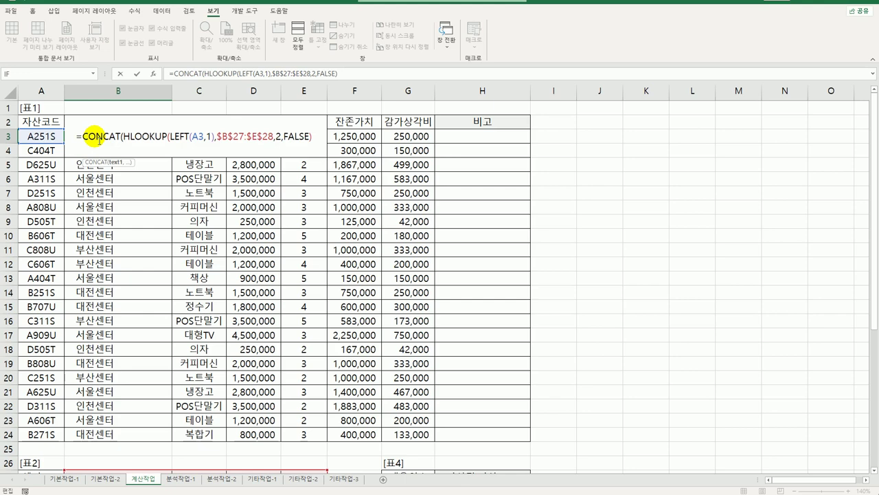
{"action": "type", "text": "),\"-\""}
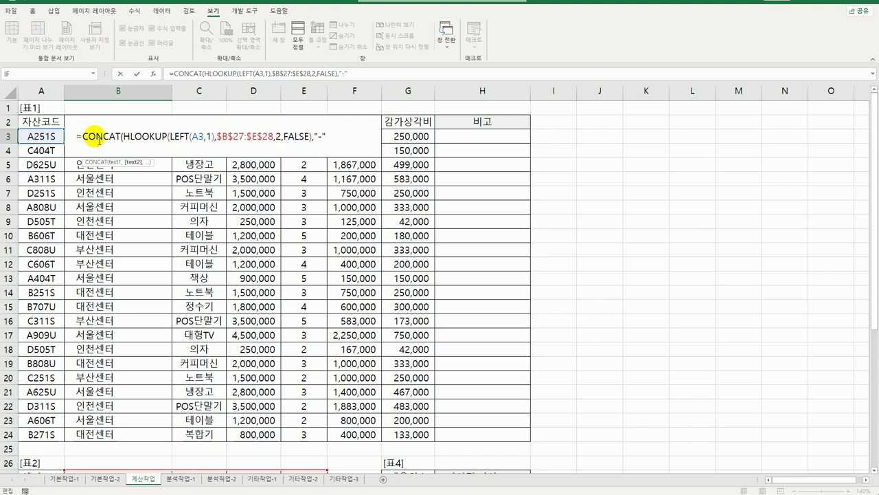
{"action": "type", "text": ",c3)"}
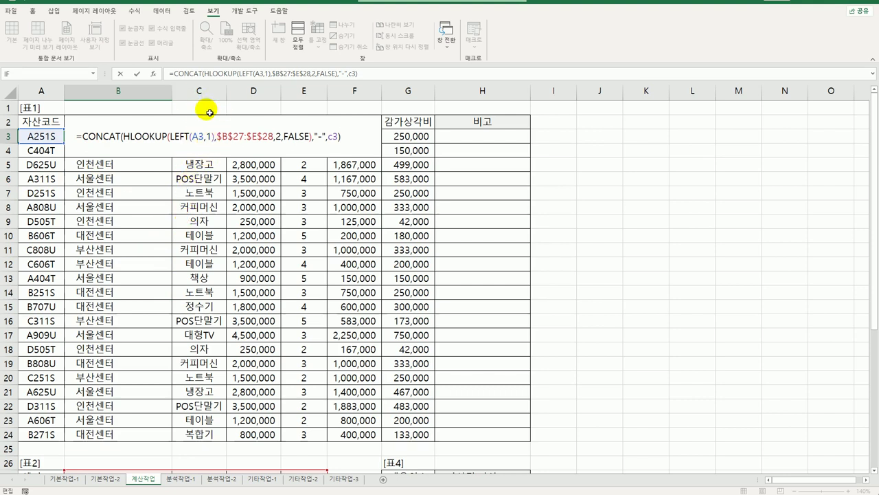
{"action": "key", "text": "ctrl+Return"}
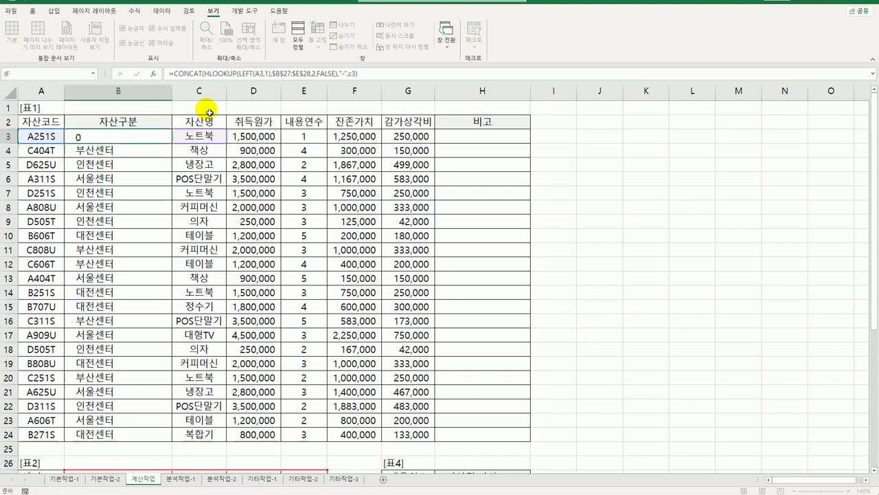
{"action": "double_click", "coordinate": [173, 144]}
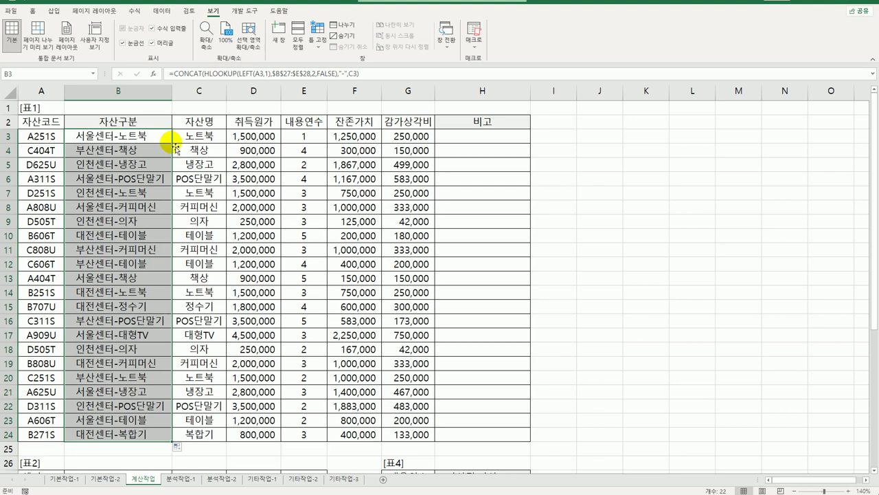
Examine the 잔존가치 and 감가상각비 columns of 표1 and the result cells C32:D34 of 표3.
{"action": "scroll", "coordinate": [172, 147], "scroll_direction": "down", "scroll_amount": 3}
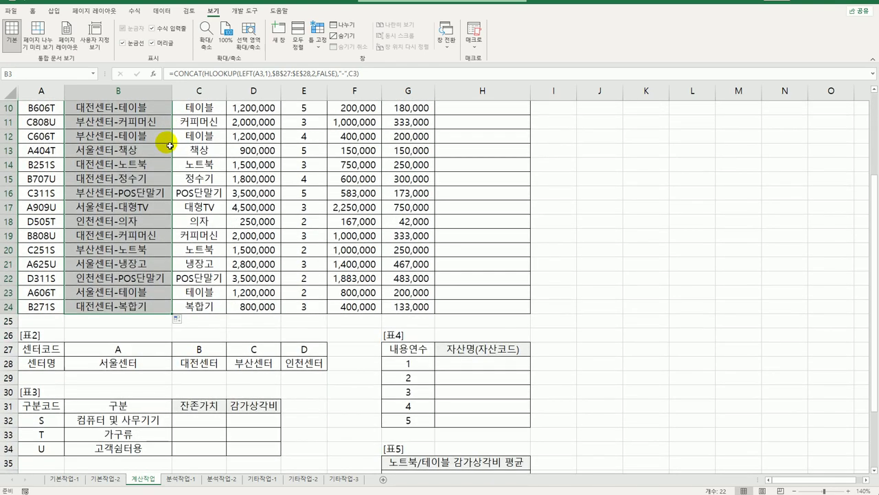
{"action": "scroll", "coordinate": [169, 145], "scroll_direction": "up", "scroll_amount": 3}
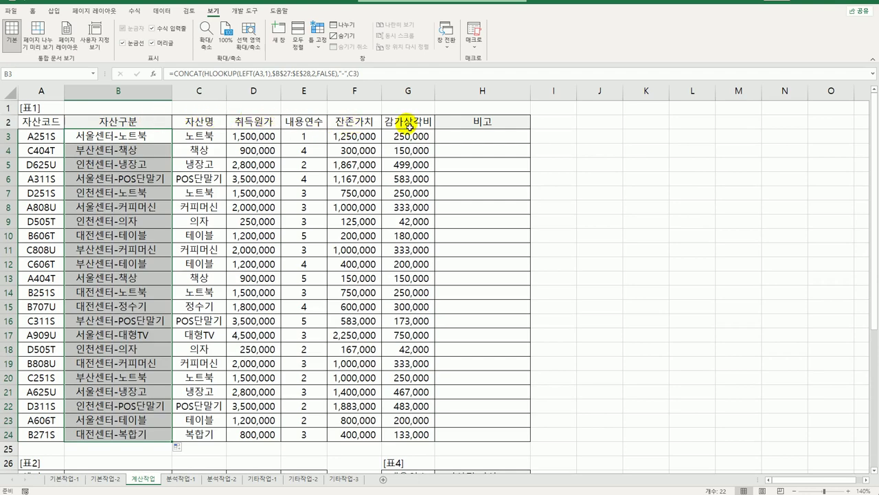
{"action": "scroll", "coordinate": [378, 137], "scroll_direction": "down", "scroll_amount": 3}
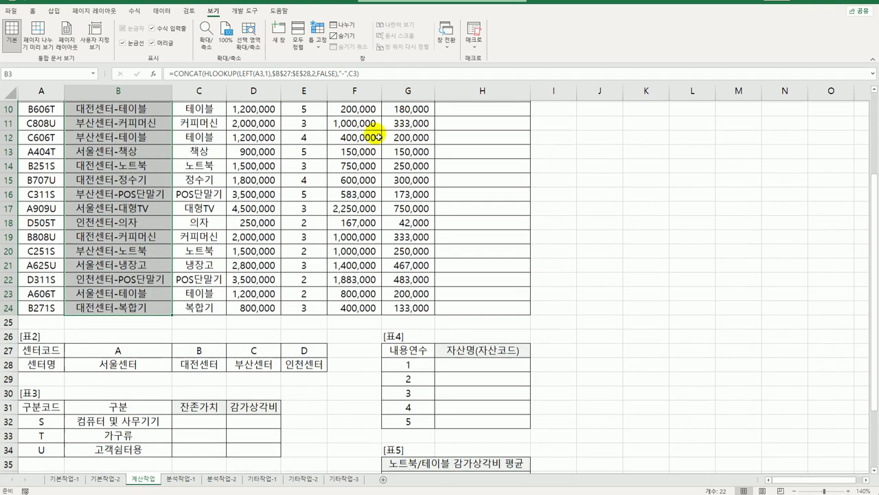
{"action": "scroll", "coordinate": [204, 371], "scroll_direction": "down", "scroll_amount": 3}
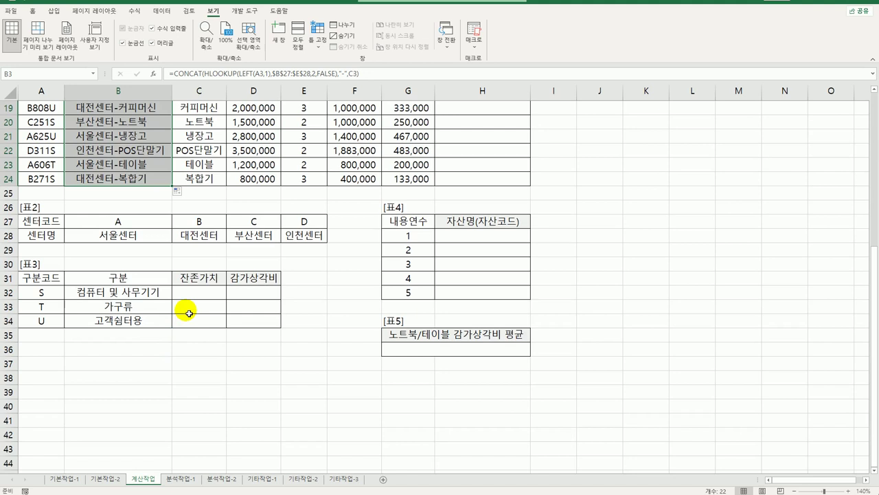
{"action": "left_click", "coordinate": [200, 297]}
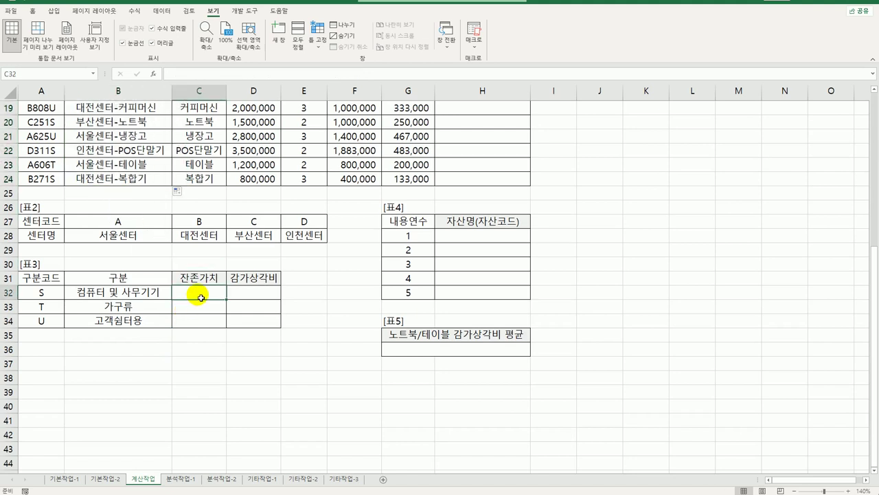
{"action": "left_click_drag", "start_coordinate": [200, 296], "coordinate": [237, 321]}
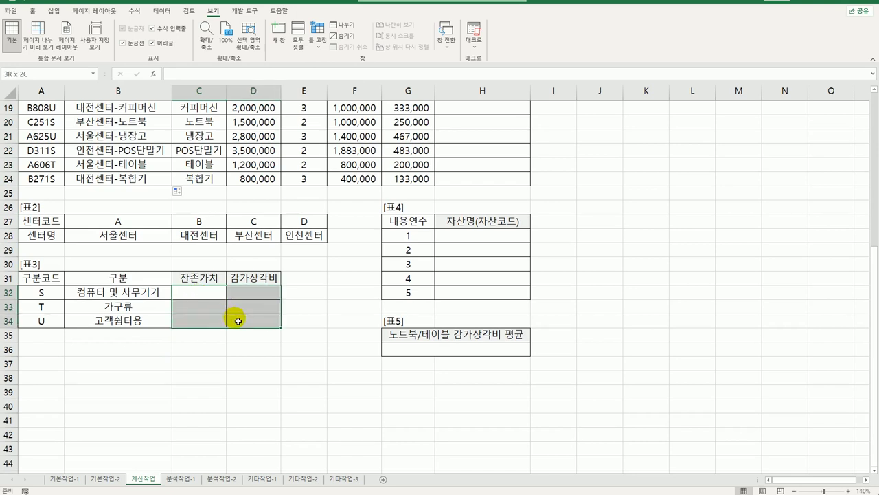
Begin the 잔존가치 formula in C32 of 표3 with =sum((RIGHT($A$3:$A$24,1), using the asset codes of 표1.
{"action": "left_click", "coordinate": [193, 293]}
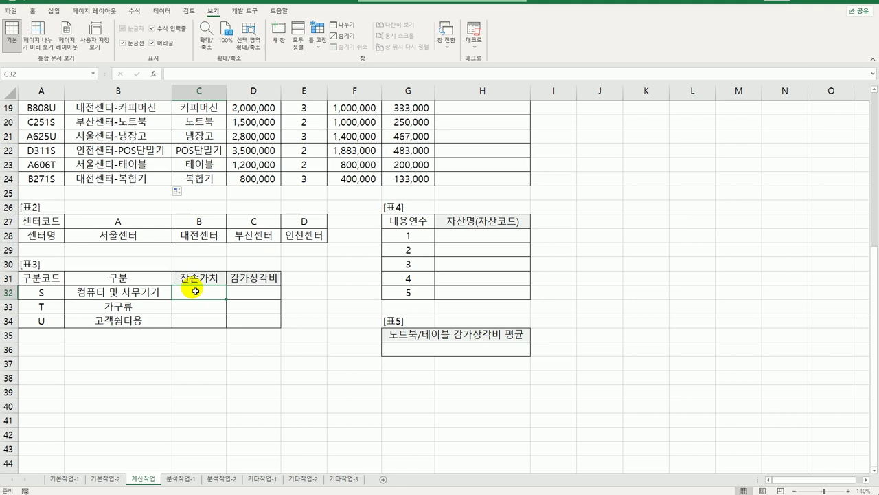
{"action": "type", "text": "="}
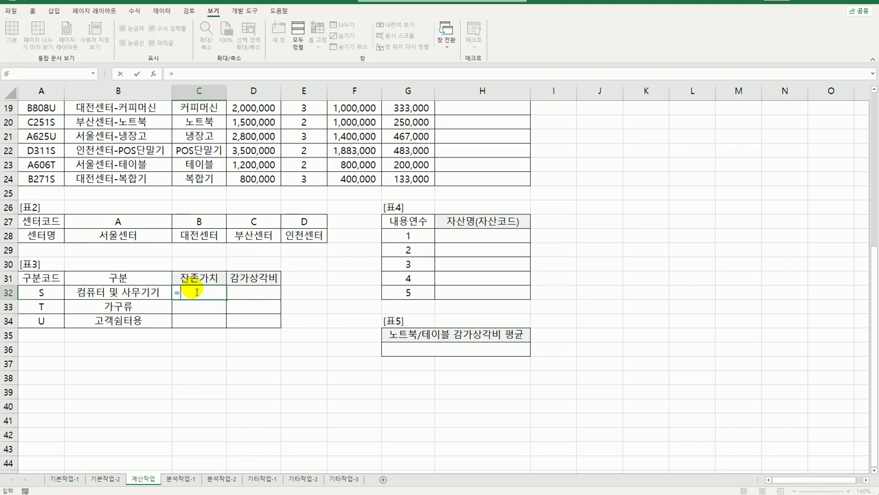
{"action": "type", "text": "sum("}
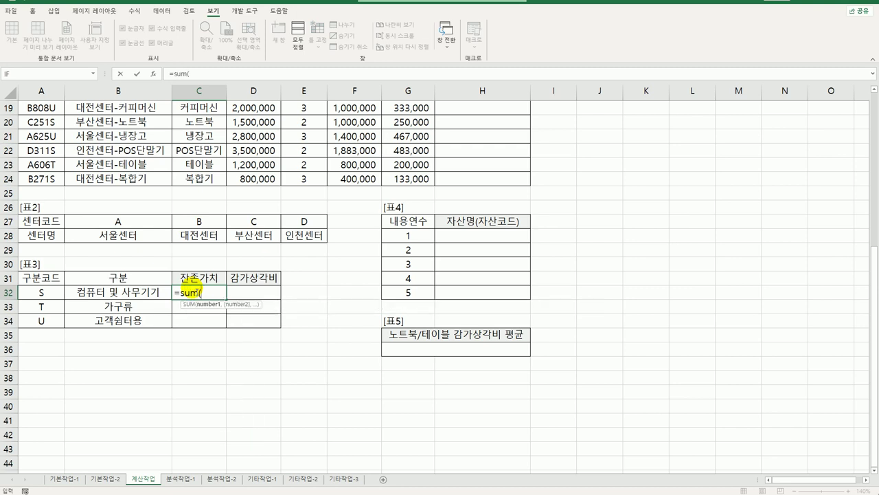
{"action": "type", "text": "(ri"}
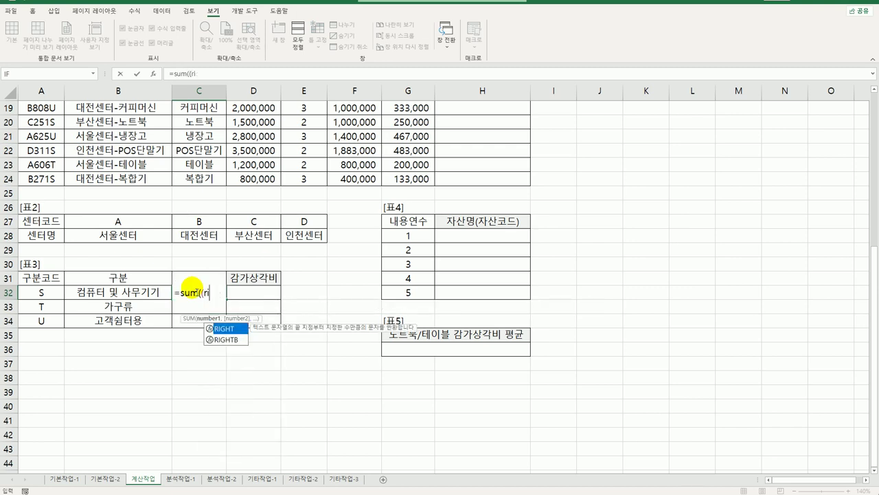
{"action": "key", "text": "Tab"}
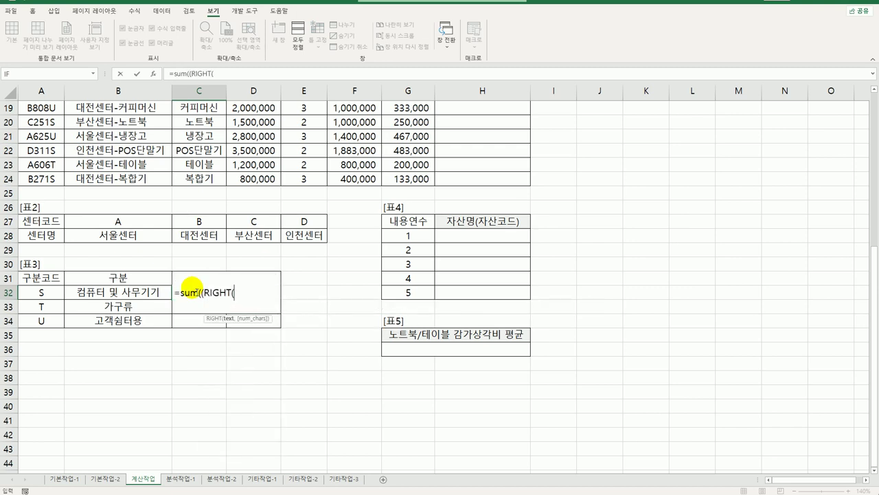
{"action": "scroll", "coordinate": [135, 270], "scroll_direction": "up", "scroll_amount": 6}
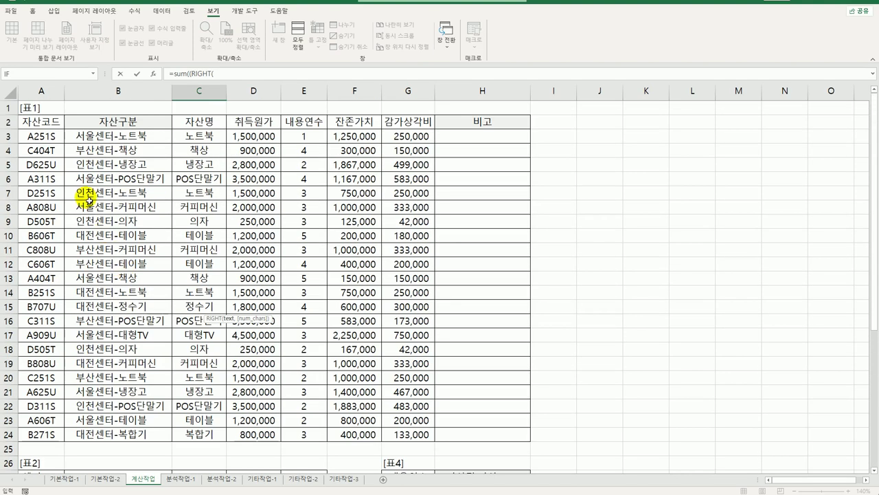
{"action": "left_click_drag", "start_coordinate": [40, 135], "coordinate": [59, 420]}
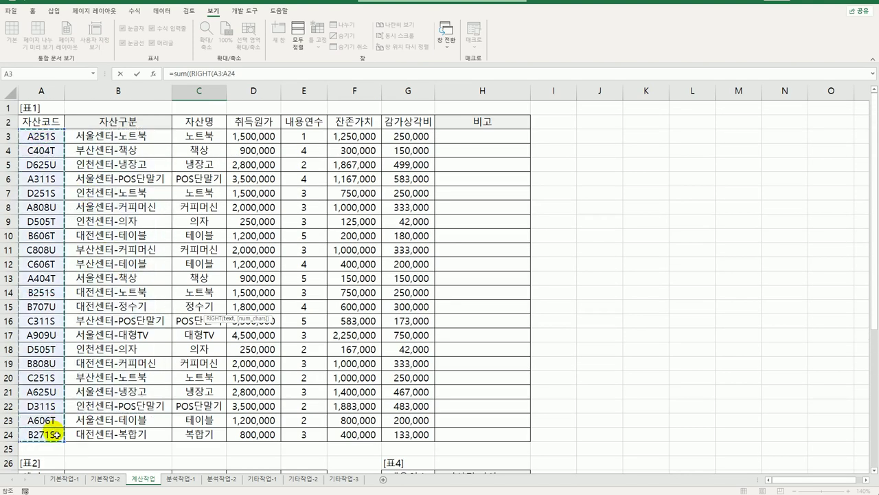
{"action": "scroll", "coordinate": [55, 426], "scroll_direction": "down", "scroll_amount": 6}
{"action": "key", "text": "F4"}
{"action": "type", "text": ",1)+"}
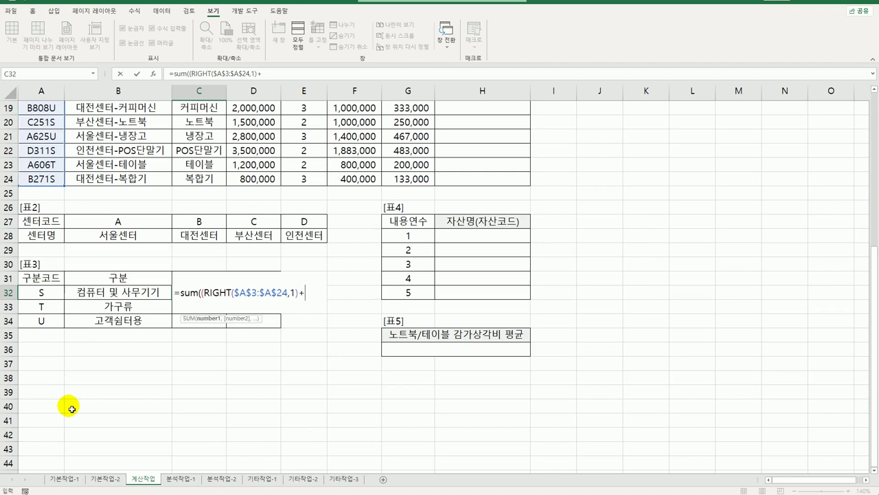
Continue the C32 formula by comparing the code's last character with $A32, closing the condition and adding a multiplication sign.
{"action": "key", "text": "BackSpace"}
{"action": "type", "text": "="}
{"action": "key", "text": "Left"}
{"action": "key", "text": "Left"}
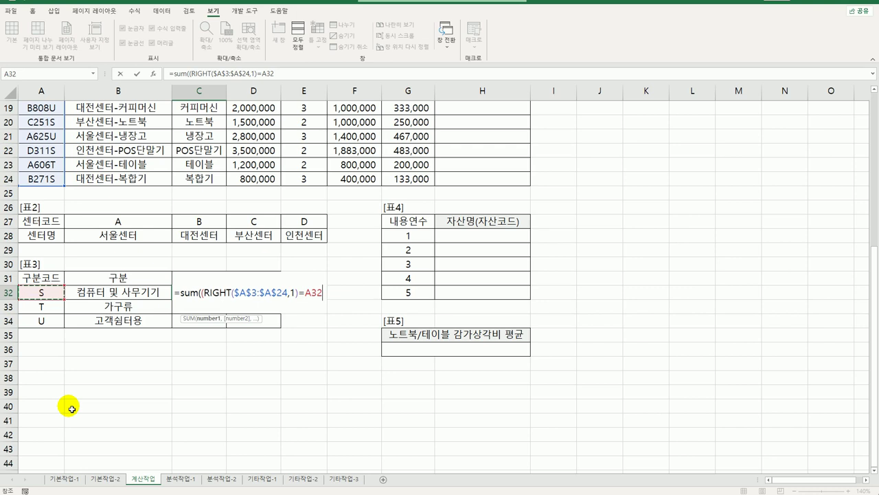
{"action": "key", "text": "F4"}
{"action": "key", "text": "F4"}
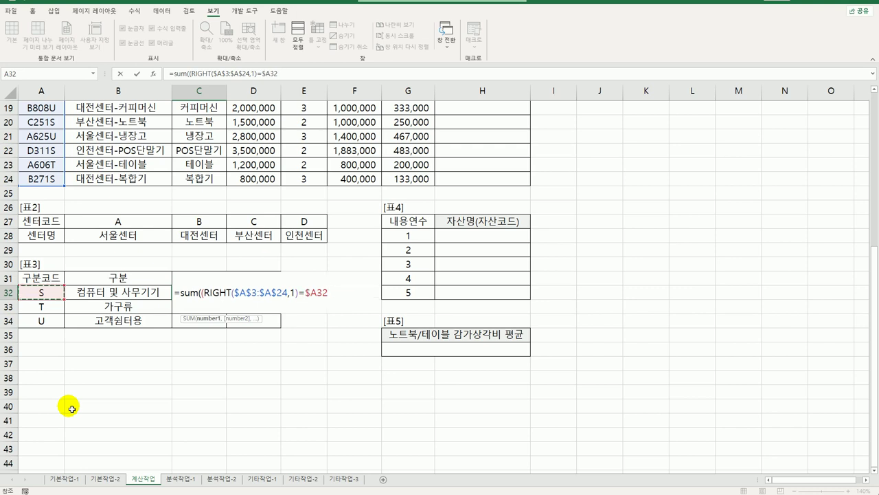
{"action": "type", "text": ")*"}
Multiply the condition by the 잔존가치 range F$3:F$24 and enter C32's SUM as an array formula.
{"action": "scroll", "coordinate": [83, 385], "scroll_direction": "up", "scroll_amount": 6}
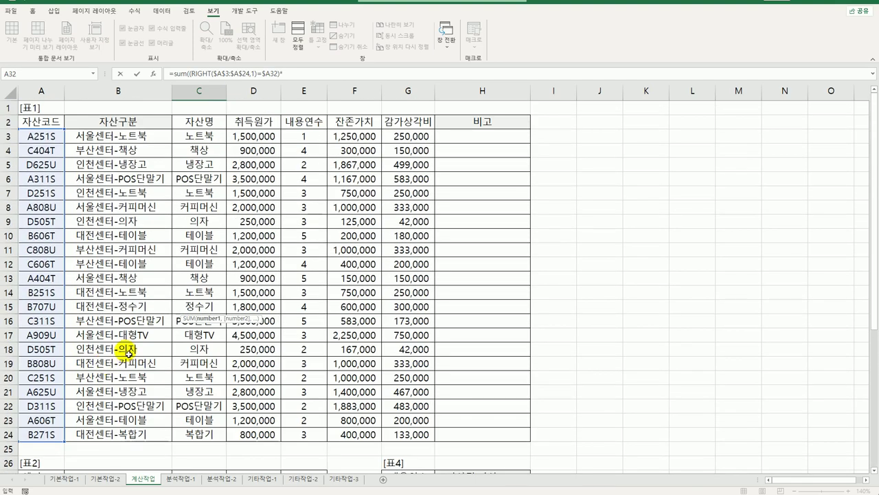
{"action": "left_click_drag", "start_coordinate": [352, 136], "coordinate": [358, 434]}
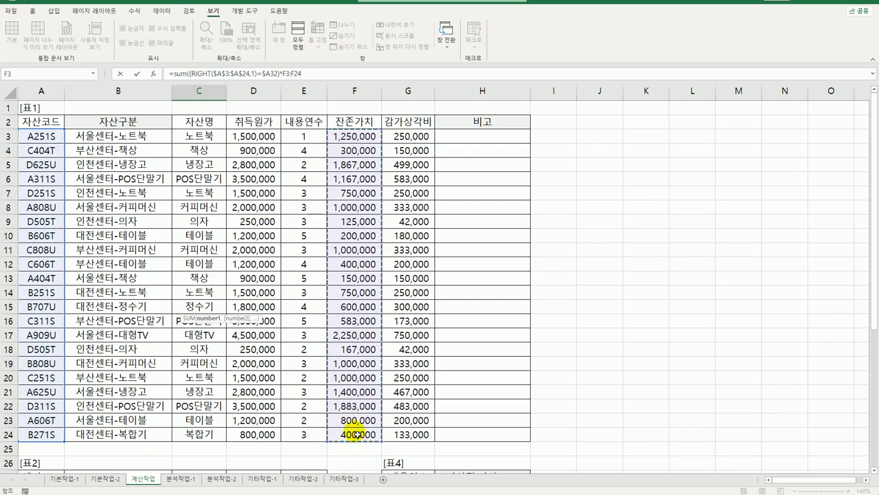
{"action": "scroll", "coordinate": [357, 432], "scroll_direction": "down", "scroll_amount": 3}
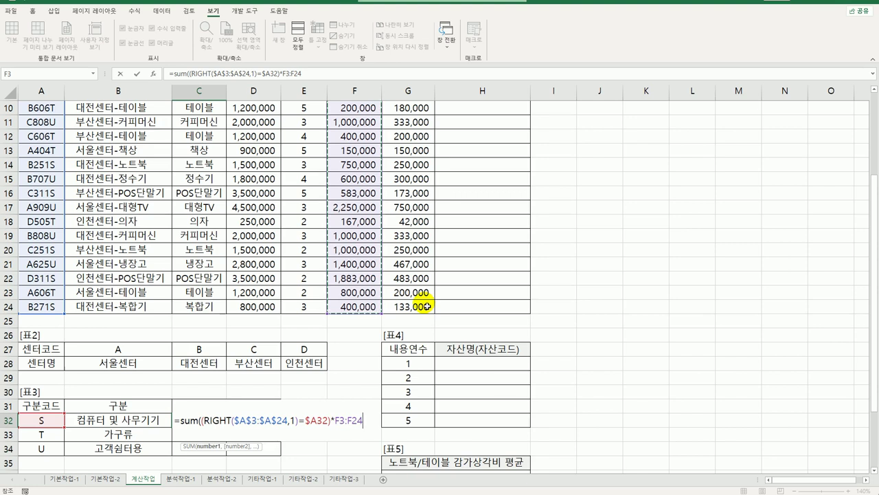
{"action": "key", "text": "F4"}
{"action": "key", "text": "F4"}
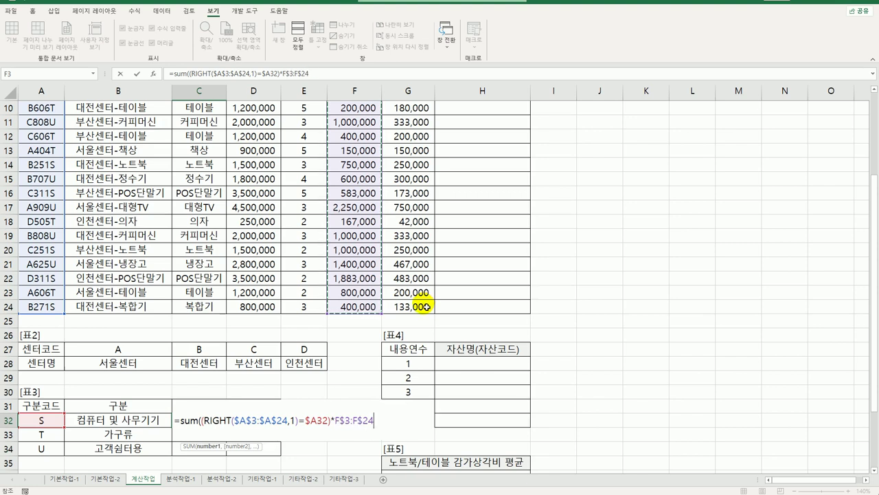
{"action": "type", "text": ")"}
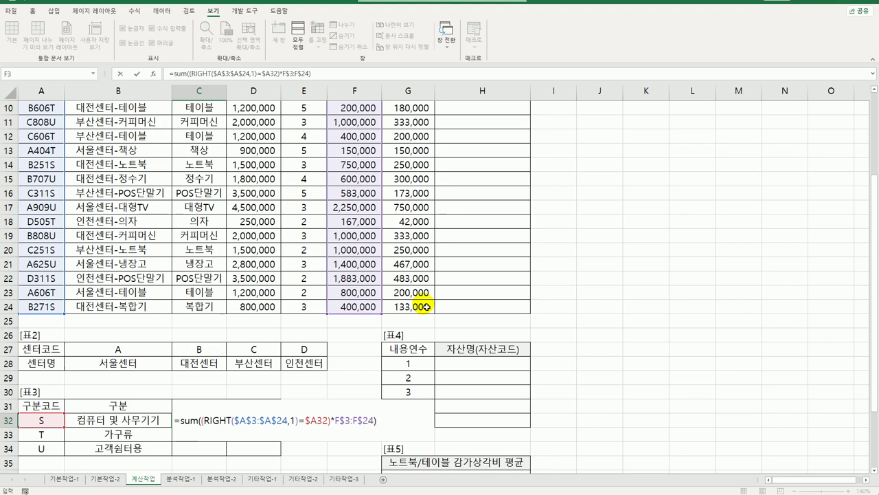
{"action": "key", "text": "ctrl+shift+Return"}
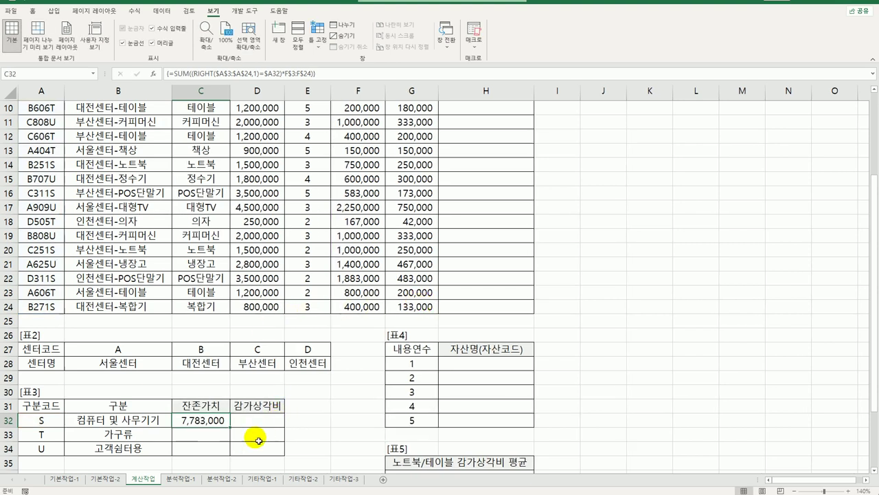
Fill C32's array formula across C32:D34 of 표3 and check the formulas in D32 and C32.
{"action": "left_click_drag", "start_coordinate": [230, 427], "coordinate": [279, 459]}
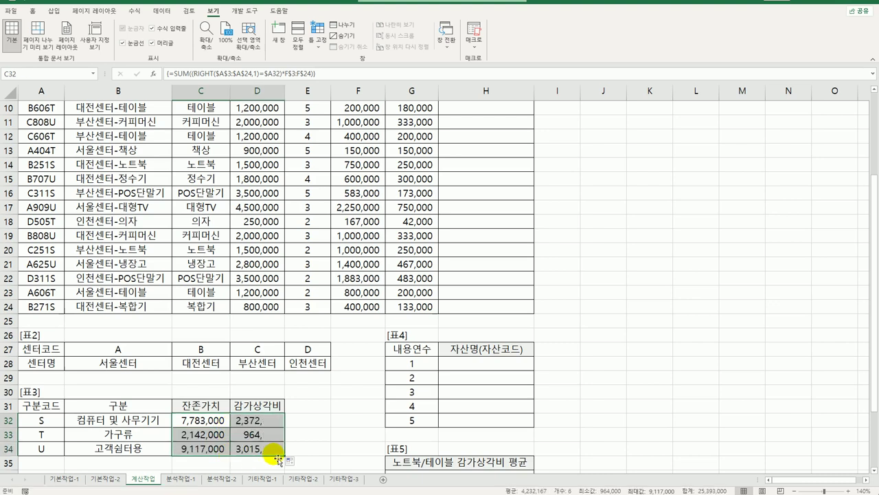
{"action": "left_click", "coordinate": [268, 420]}
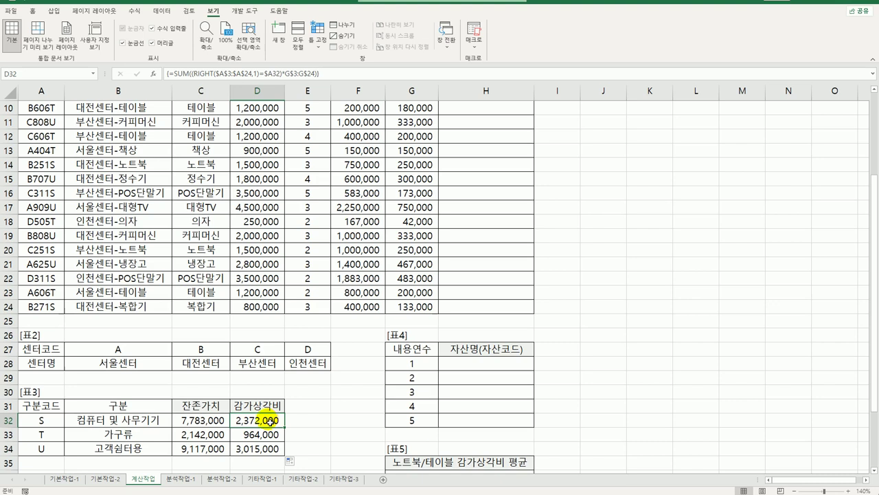
{"action": "left_click", "coordinate": [220, 421]}
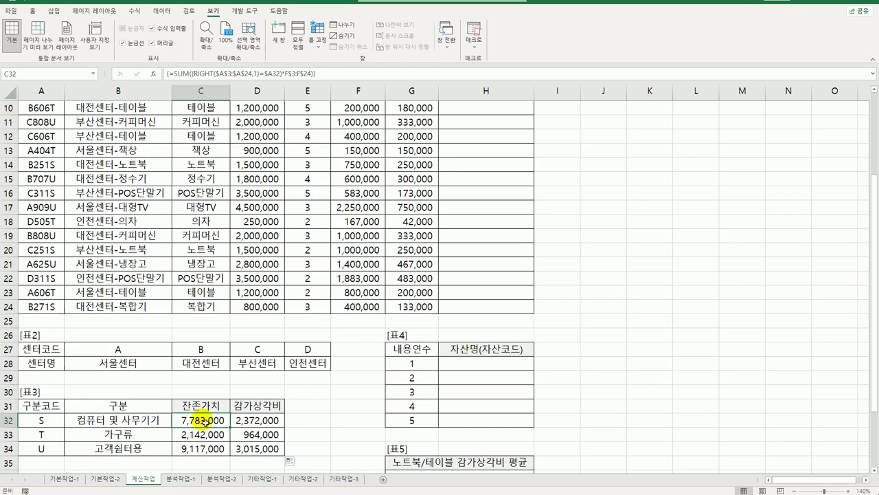
Examine the 자산명 and 내용연수 columns of 표1, 표5's result cell and the empty range G38:H40 below it.
{"action": "scroll", "coordinate": [203, 412], "scroll_direction": "up", "scroll_amount": 3}
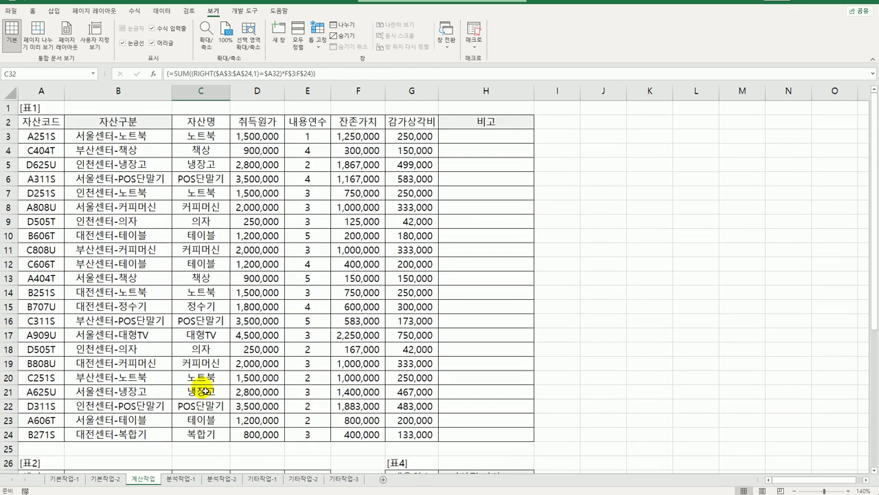
{"action": "scroll", "coordinate": [204, 391], "scroll_direction": "down", "scroll_amount": 3}
{"action": "scroll", "coordinate": [204, 391], "scroll_direction": "up", "scroll_amount": 3}
{"action": "left_click", "coordinate": [183, 140]}
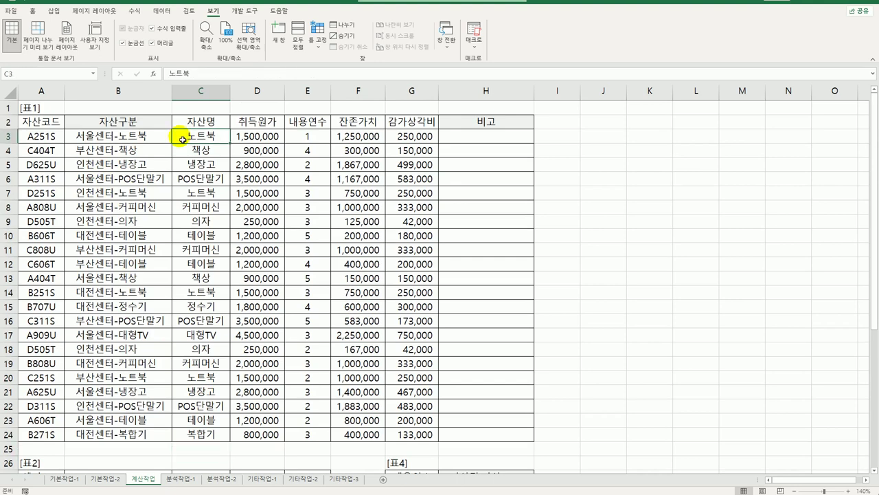
{"action": "left_click", "coordinate": [322, 135]}
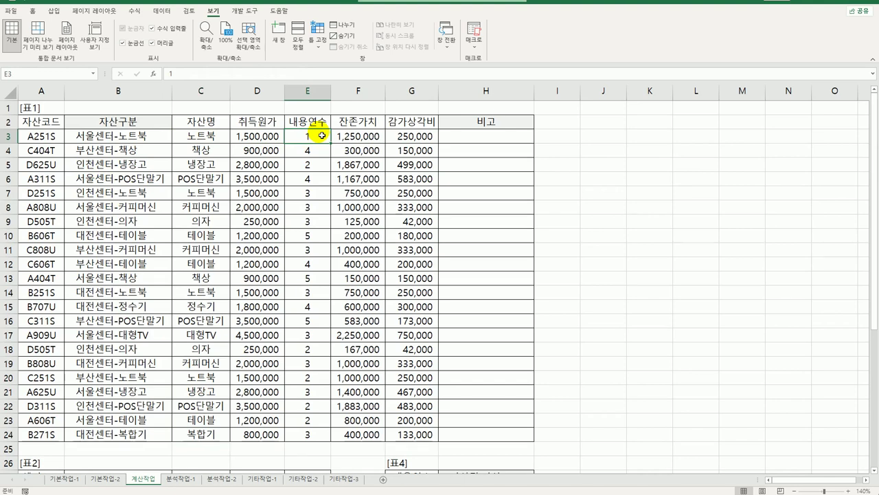
{"action": "scroll", "coordinate": [397, 220], "scroll_direction": "down", "scroll_amount": 3}
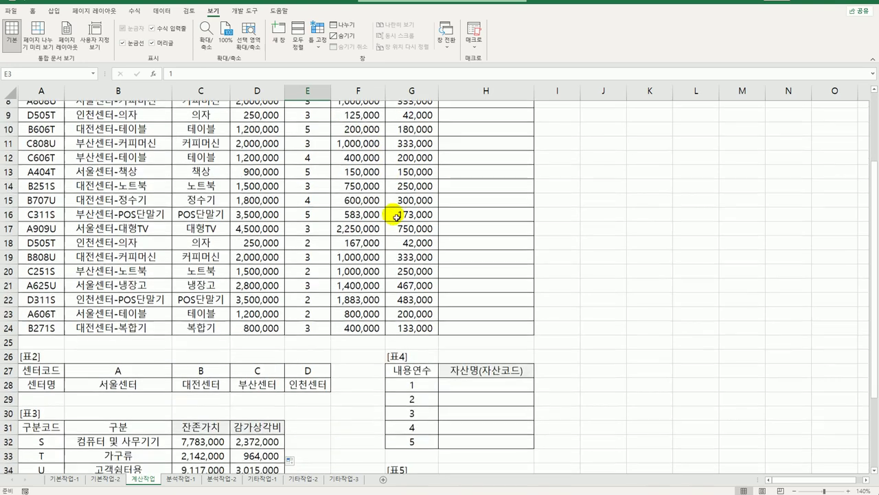
{"action": "scroll", "coordinate": [460, 368], "scroll_direction": "down", "scroll_amount": 3}
{"action": "left_click", "coordinate": [456, 350]}
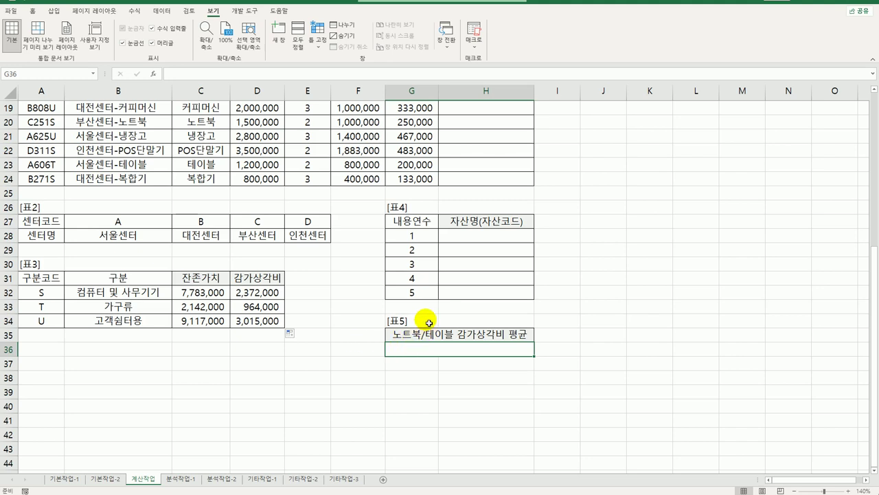
{"action": "left_click", "coordinate": [418, 364]}
{"action": "left_click", "coordinate": [416, 382]}
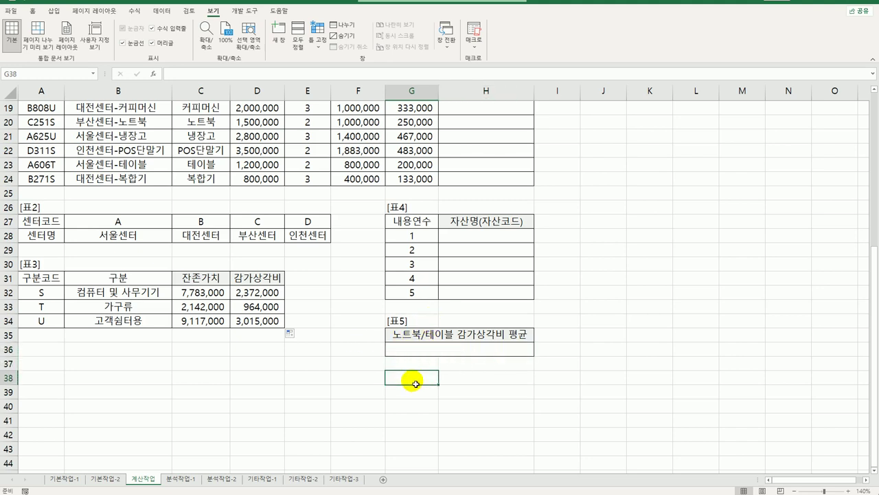
{"action": "left_click_drag", "start_coordinate": [416, 384], "coordinate": [465, 402]}
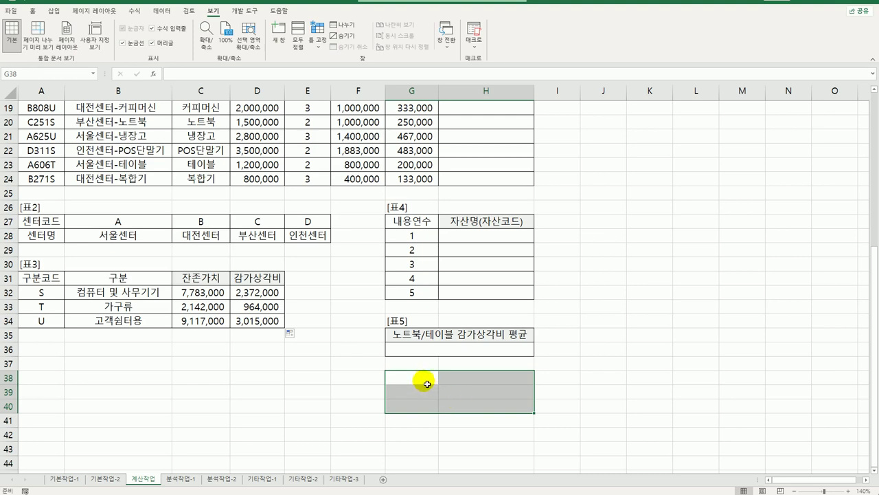
Copy the header 자산명 and the names 노트북 and 테이블 from 표1 into G38:G40.
{"action": "scroll", "coordinate": [432, 376], "scroll_direction": "up", "scroll_amount": 6}
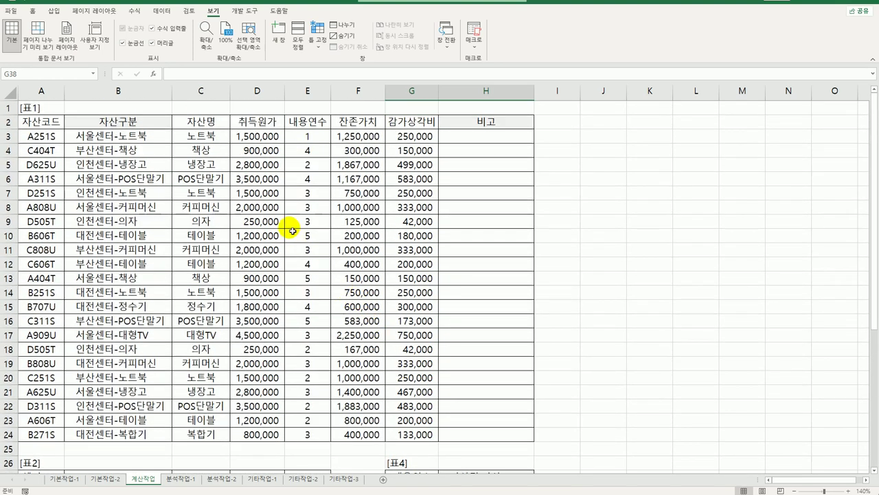
{"action": "left_click", "coordinate": [222, 123]}
{"action": "left_click", "coordinate": [223, 135], "text": "ctrl"}
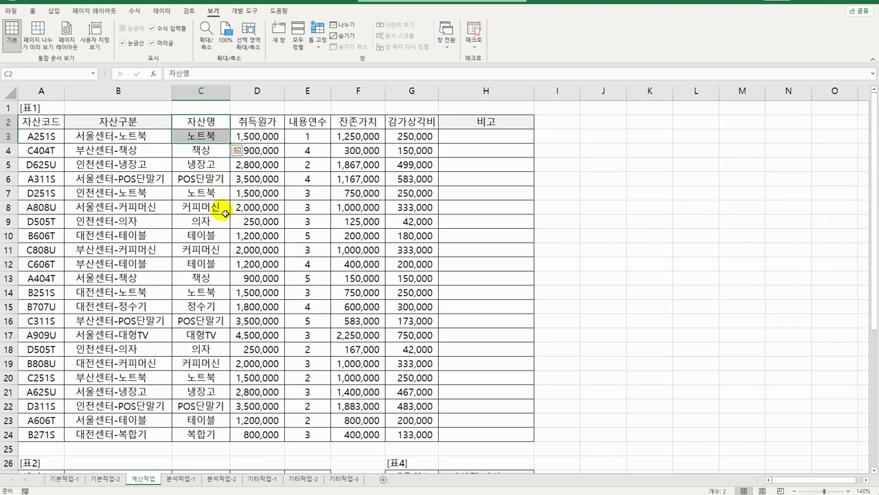
{"action": "left_click", "coordinate": [223, 237], "text": "ctrl"}
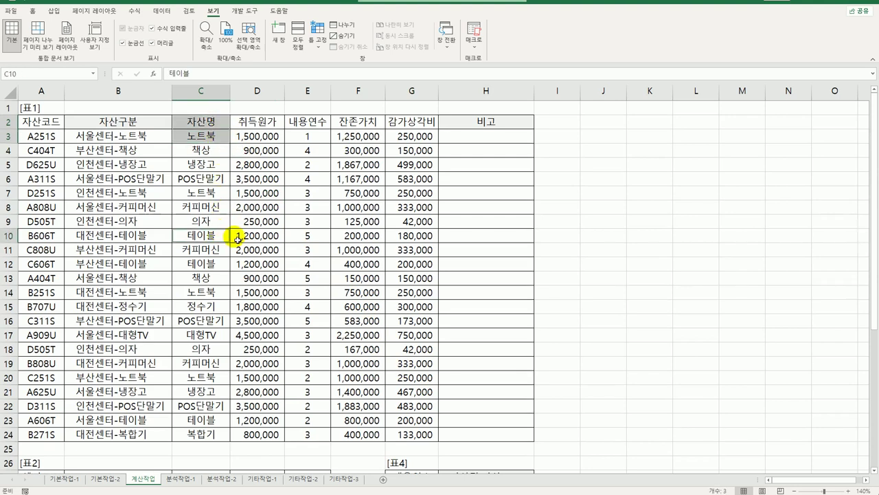
{"action": "key", "text": "ctrl+c"}
{"action": "scroll", "coordinate": [420, 329], "scroll_direction": "down", "scroll_amount": 6}
{"action": "left_click", "coordinate": [420, 378]}
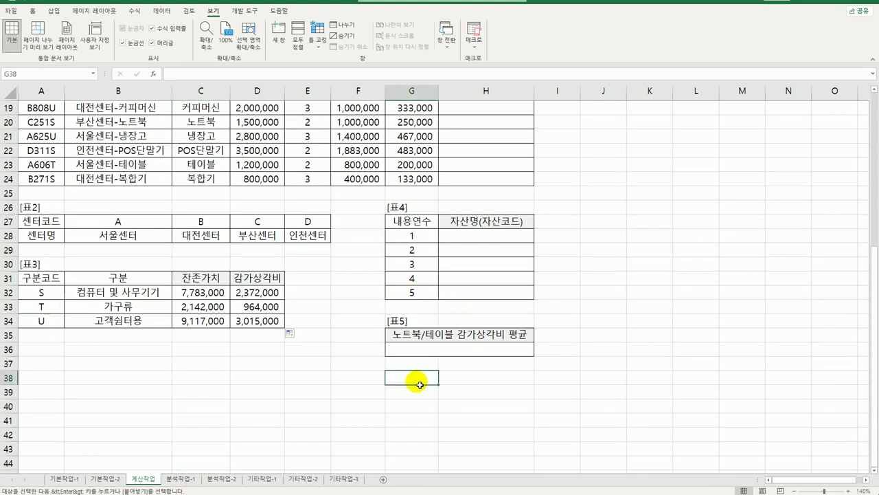
{"action": "key", "text": "ctrl+v"}
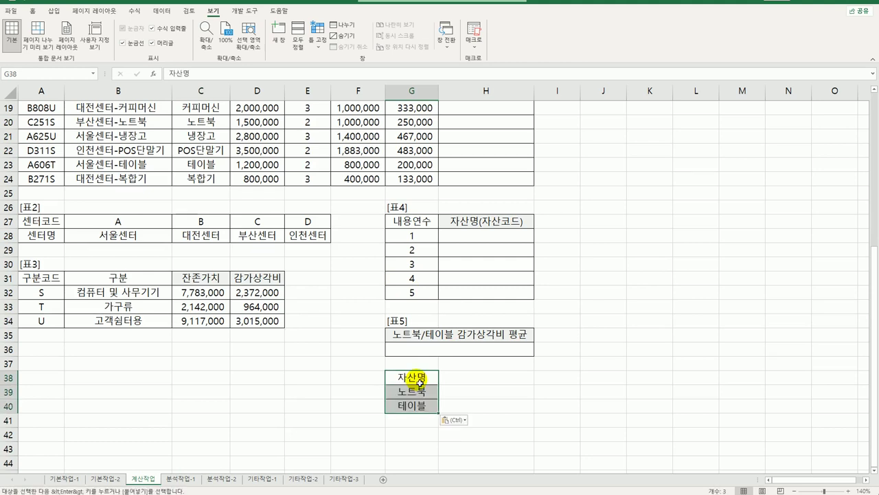
Enter 최빈값 as the heading in H38, beside 자산명.
{"action": "left_click", "coordinate": [450, 379]}
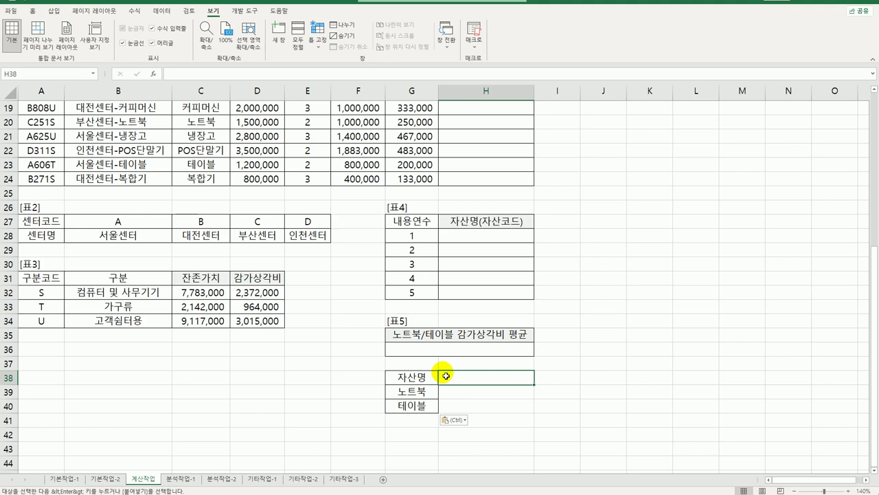
{"action": "double_click", "coordinate": [446, 376]}
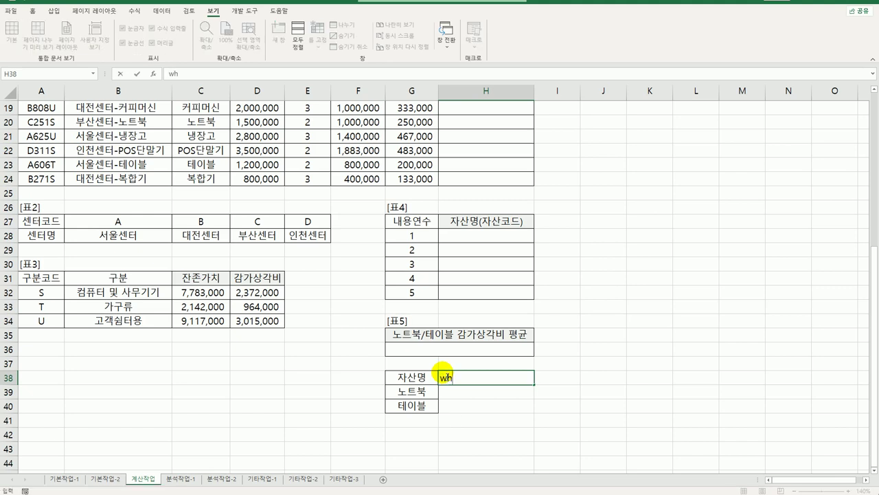
{"action": "type", "text": "최빈값"}
{"action": "key", "text": "Return"}
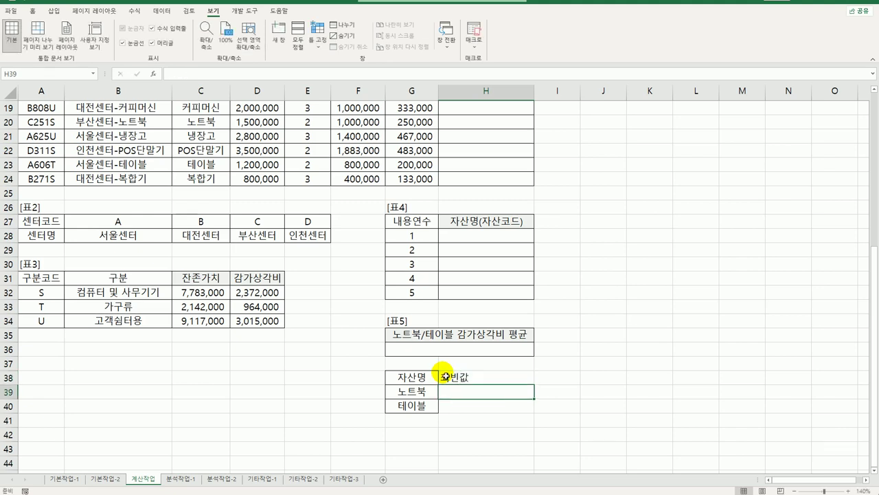
Replace the heading in H38 with 조건.
{"action": "left_click", "coordinate": [446, 376]}
{"action": "type", "text": "조건"}
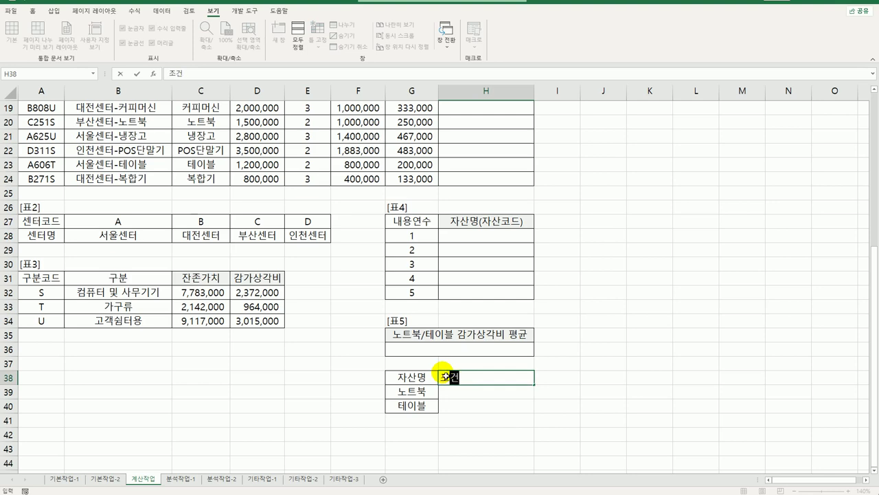
{"action": "key", "text": "Return"}
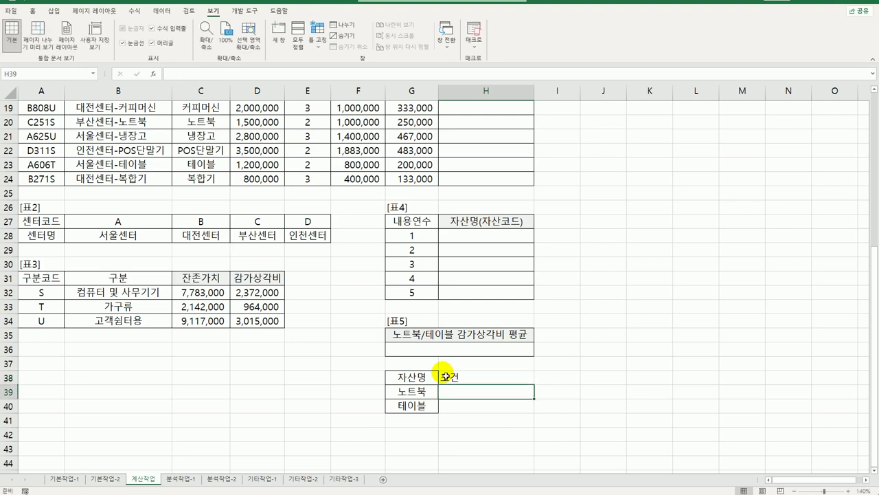
Begin the criteria formula in H39 with =E3<=MODE.SNGL(, using the first 내용연수 value of 표1.
{"action": "type", "text": "="}
{"action": "scroll", "coordinate": [426, 360], "scroll_direction": "up", "scroll_amount": 6}
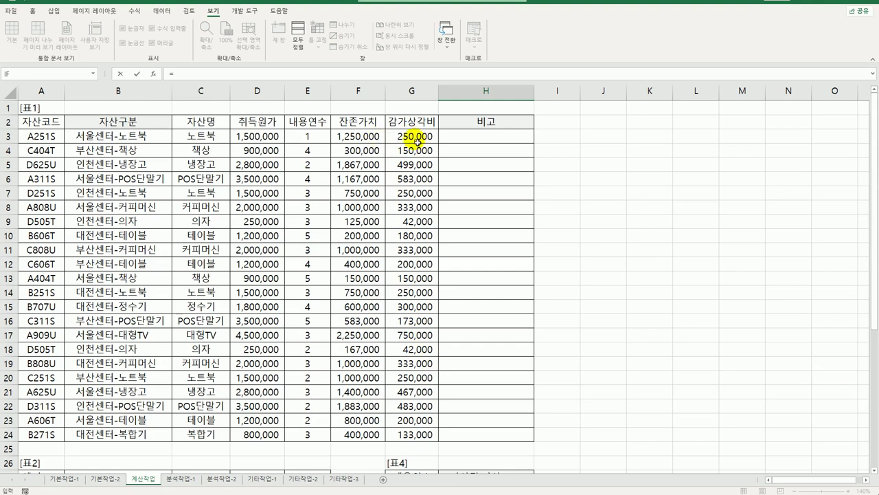
{"action": "left_click", "coordinate": [306, 140]}
{"action": "scroll", "coordinate": [359, 191], "scroll_direction": "down", "scroll_amount": 6}
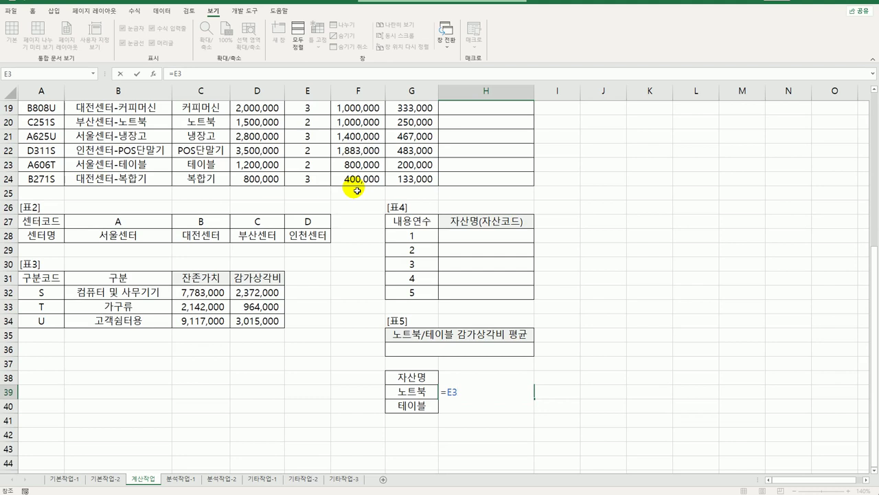
{"action": "type", "text": "<=mode"}
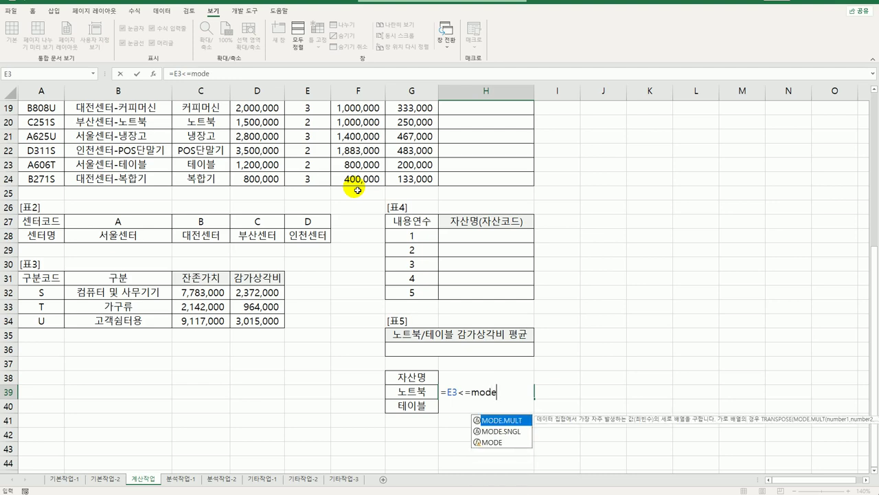
{"action": "key", "text": "Down"}
{"action": "key", "text": "Tab"}
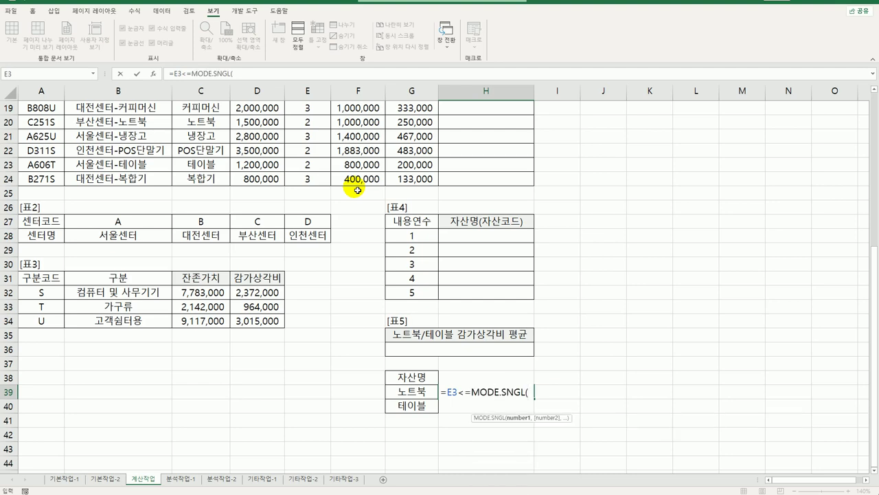
Complete H39's MODE.SNGL with the absolute 내용연수 range $E$3:$E$24 and enter the formula.
{"action": "scroll", "coordinate": [338, 147], "scroll_direction": "up", "scroll_amount": 6}
{"action": "left_click_drag", "start_coordinate": [307, 135], "coordinate": [313, 429]}
{"action": "key", "text": "F4"}
{"action": "scroll", "coordinate": [314, 428], "scroll_direction": "down", "scroll_amount": 8}
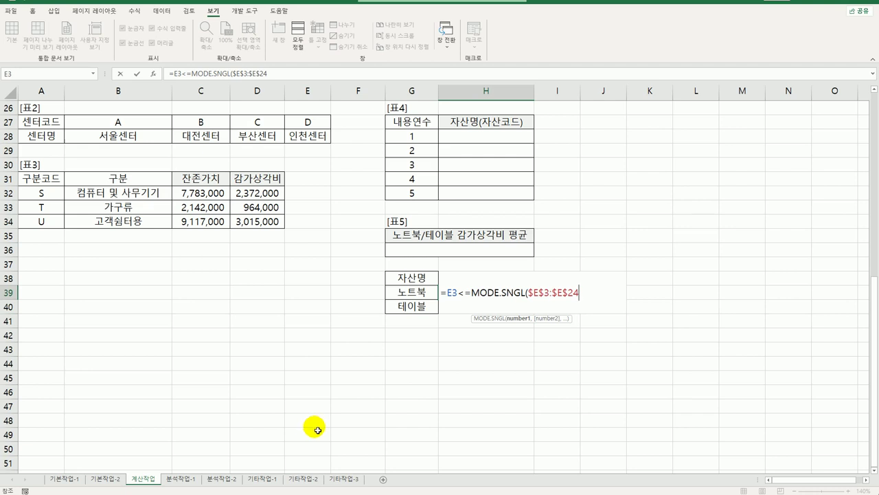
{"action": "type", "text": ")"}
{"action": "key", "text": "Return"}
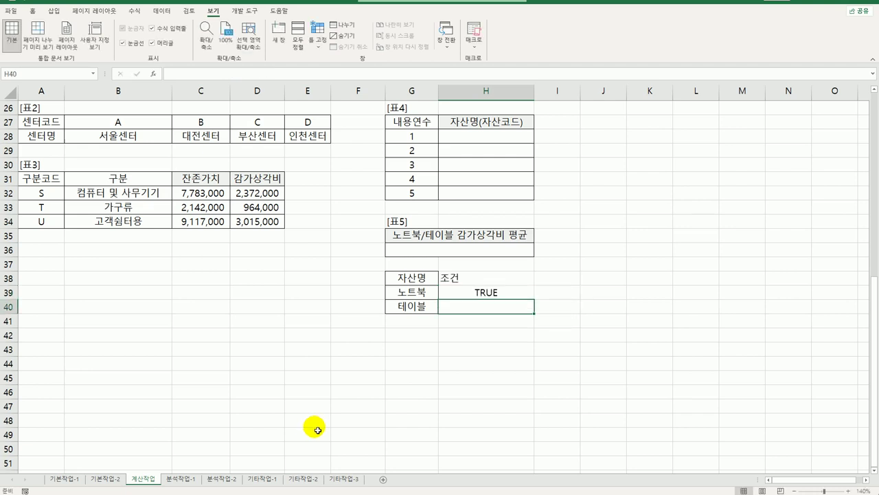
{"action": "left_click", "coordinate": [418, 292]}
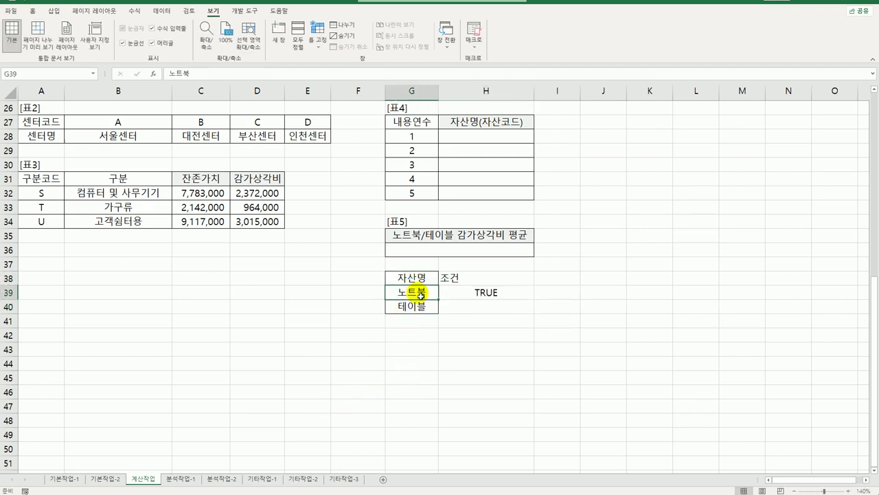
Begin the criteria formula in H40, beside 테이블, with =E3<=MODE.SNGL(, using the first 내용연수 value of 표1.
{"action": "left_click", "coordinate": [474, 294]}
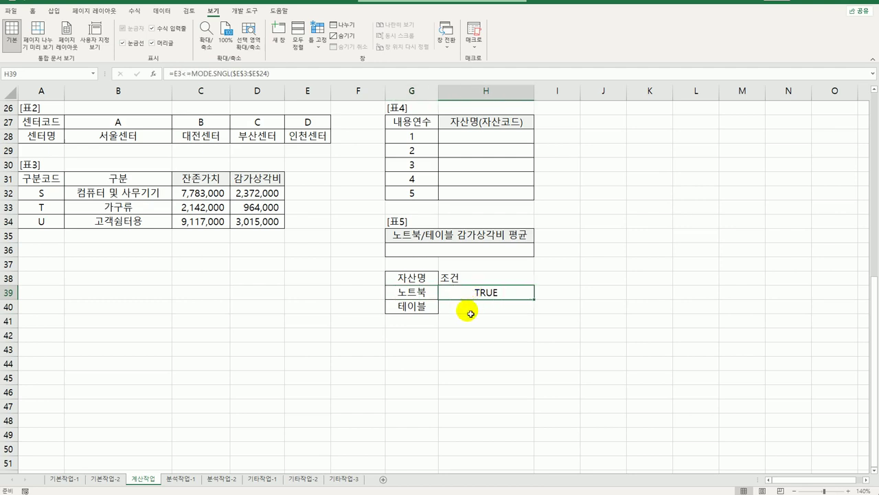
{"action": "left_click", "coordinate": [469, 311]}
{"action": "type", "text": "="}
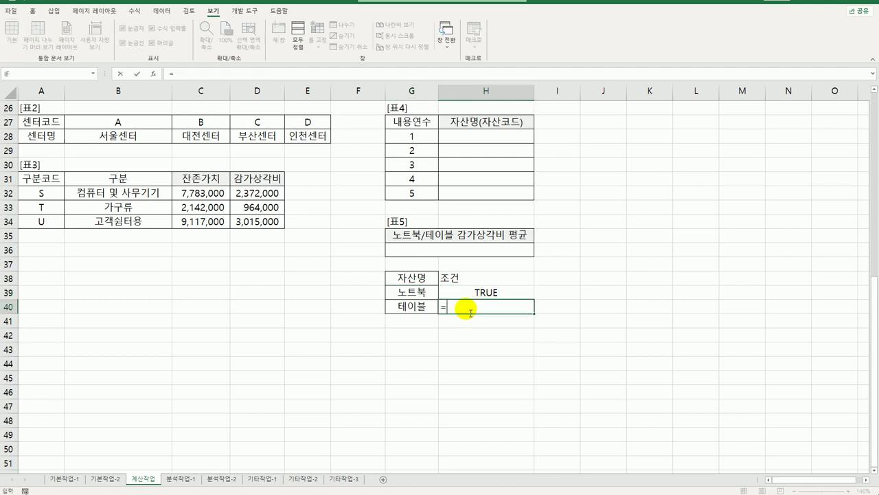
{"action": "scroll", "coordinate": [470, 311], "scroll_direction": "up", "scroll_amount": 8}
{"action": "left_click", "coordinate": [309, 136]}
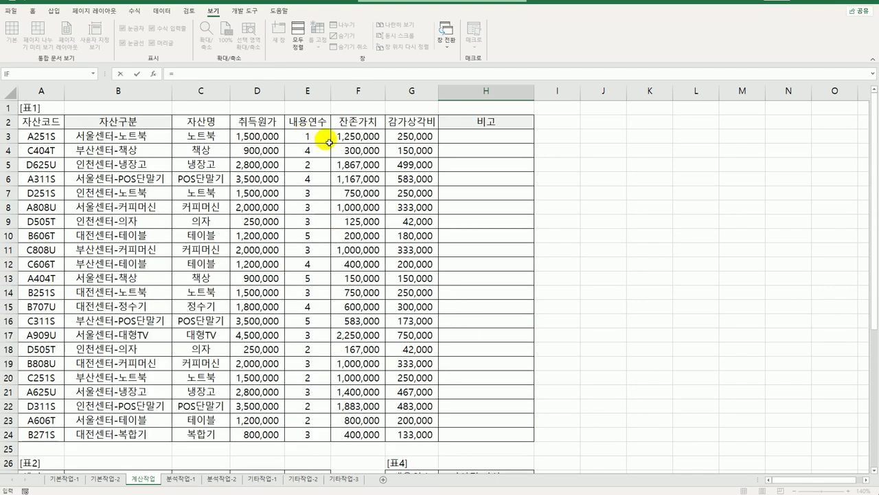
{"action": "scroll", "coordinate": [337, 193], "scroll_direction": "down", "scroll_amount": 6}
{"action": "type", "text": "<"}
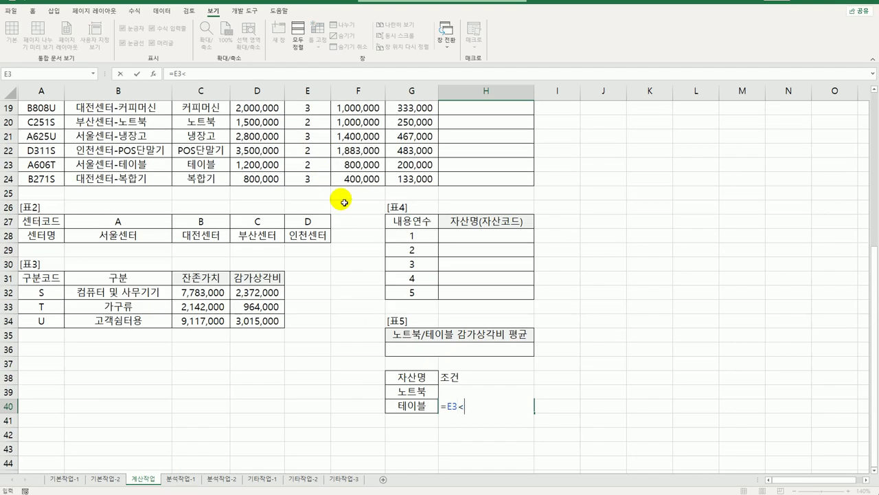
{"action": "type", "text": "=mode."}
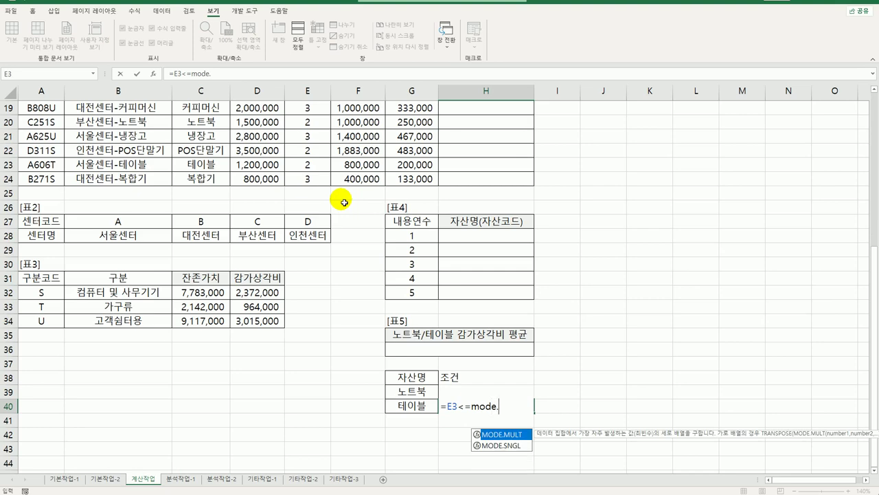
{"action": "key", "text": "Down"}
{"action": "key", "text": "Tab"}
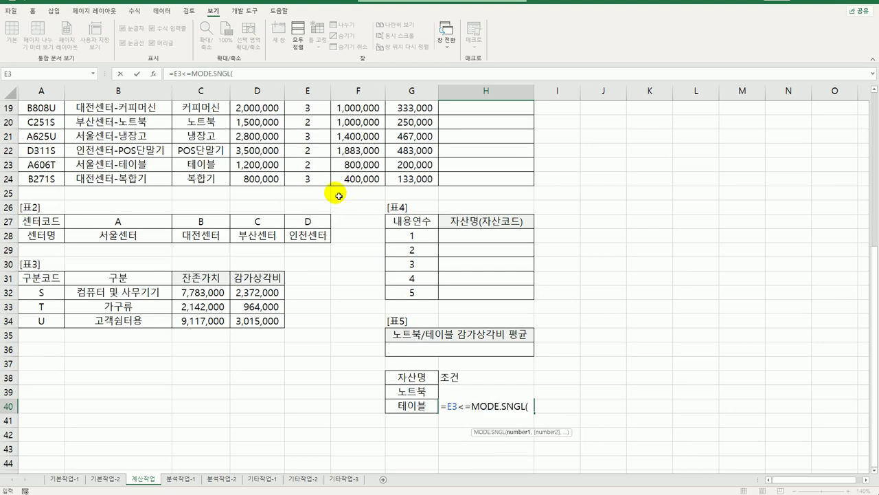
Complete the MODE.SNGL criteria in H40 with the absolute 내용연수 range $E$3:$E$24 and enter the formula.
{"action": "scroll", "coordinate": [374, 122], "scroll_direction": "up", "scroll_amount": 6}
{"action": "left_click_drag", "start_coordinate": [307, 136], "coordinate": [305, 435]}
{"action": "key", "text": "F4"}
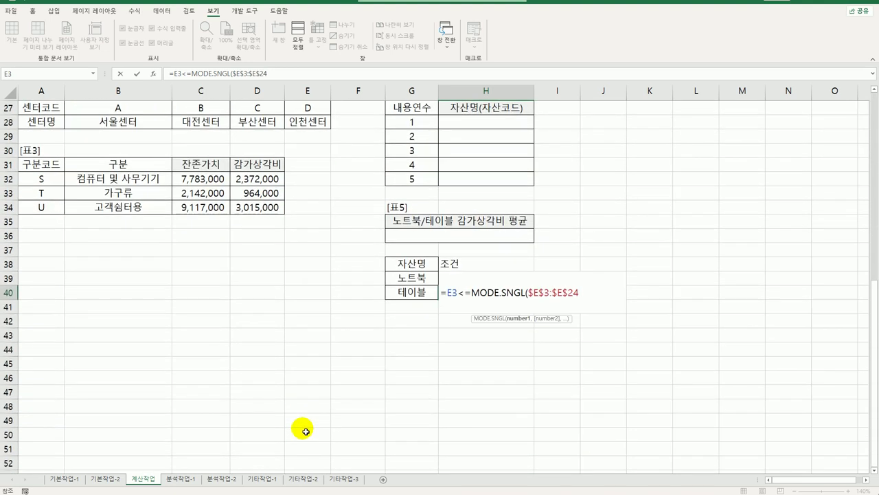
{"action": "type", "text": ")"}
{"action": "key", "text": "Return"}
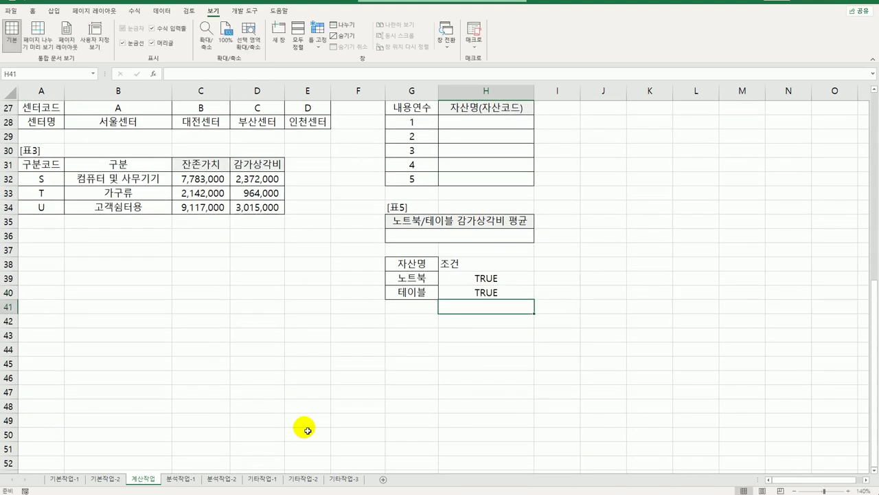
{"action": "left_click_drag", "start_coordinate": [428, 282], "coordinate": [470, 281]}
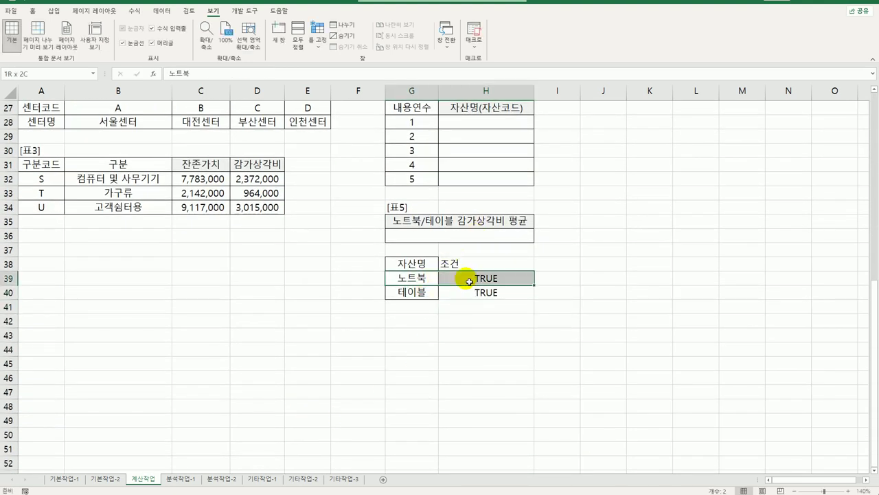
{"action": "left_click_drag", "start_coordinate": [415, 292], "coordinate": [497, 294]}
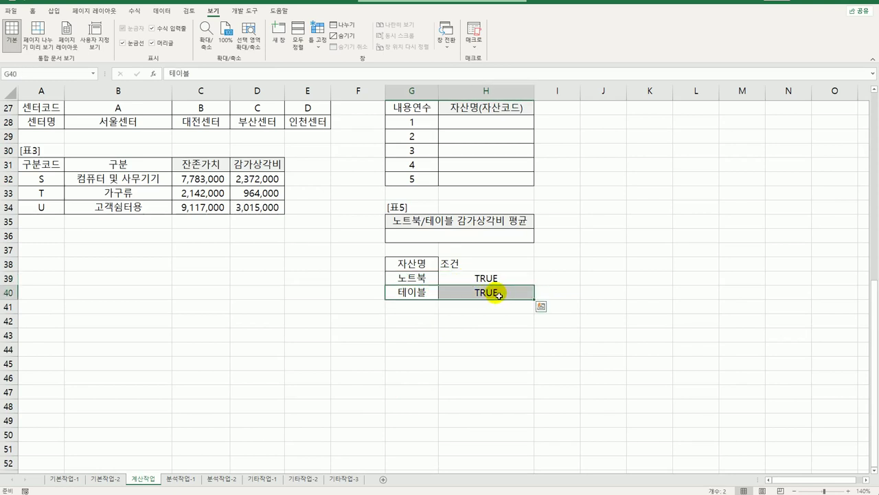
Begin a DAVERAGE formula in 표5's result cell G36 with 표1's range A2:G24 as the database.
{"action": "left_click", "coordinate": [472, 243]}
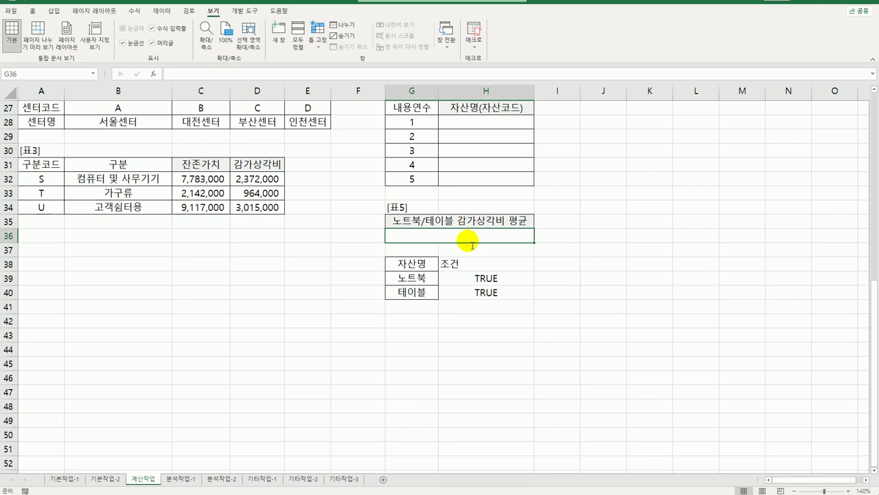
{"action": "type", "text": "=dav"}
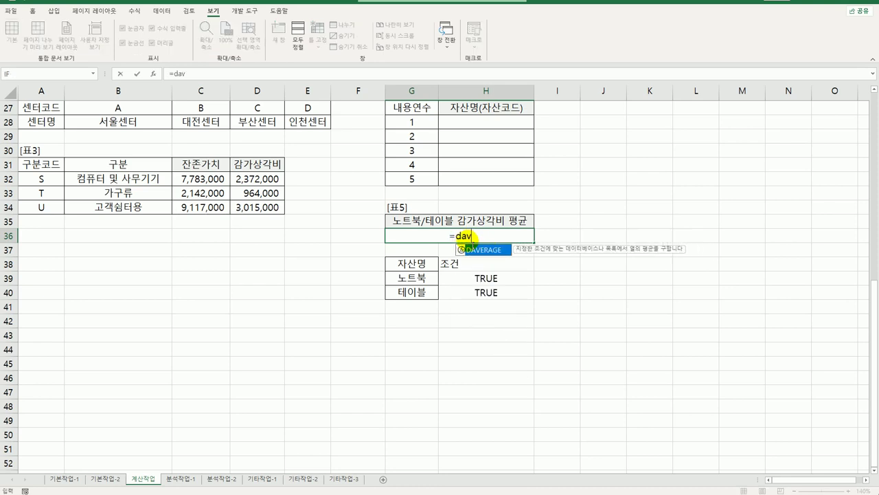
{"action": "key", "text": "Tab"}
{"action": "scroll", "coordinate": [470, 243], "scroll_direction": "up", "scroll_amount": 9}
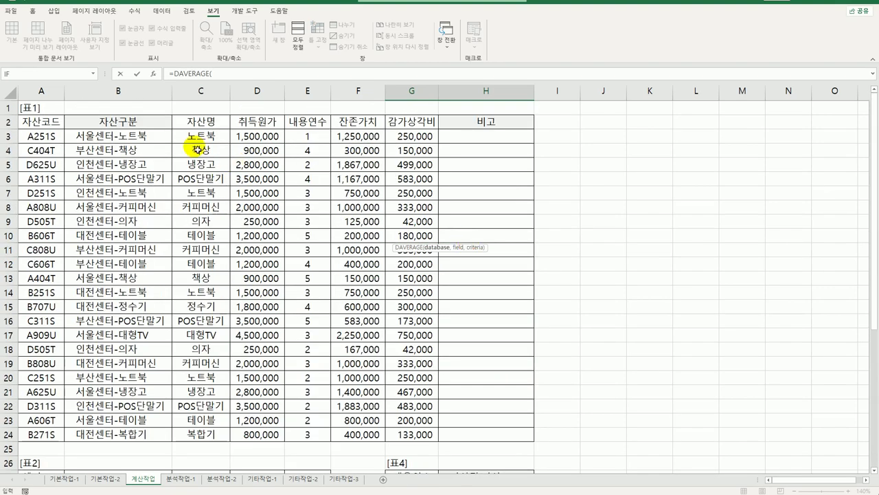
{"action": "left_click_drag", "start_coordinate": [48, 121], "coordinate": [402, 433]}
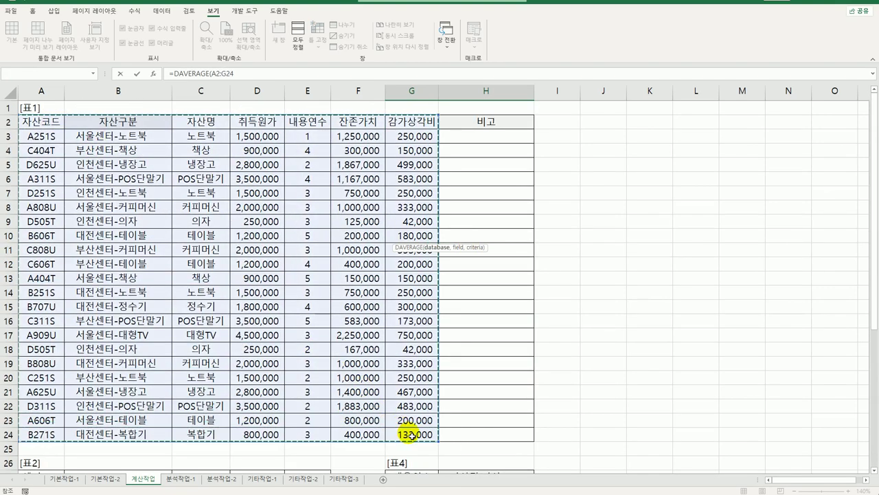
{"action": "scroll", "coordinate": [409, 412], "scroll_direction": "down", "scroll_amount": 6}
{"action": "type", "text": ","}
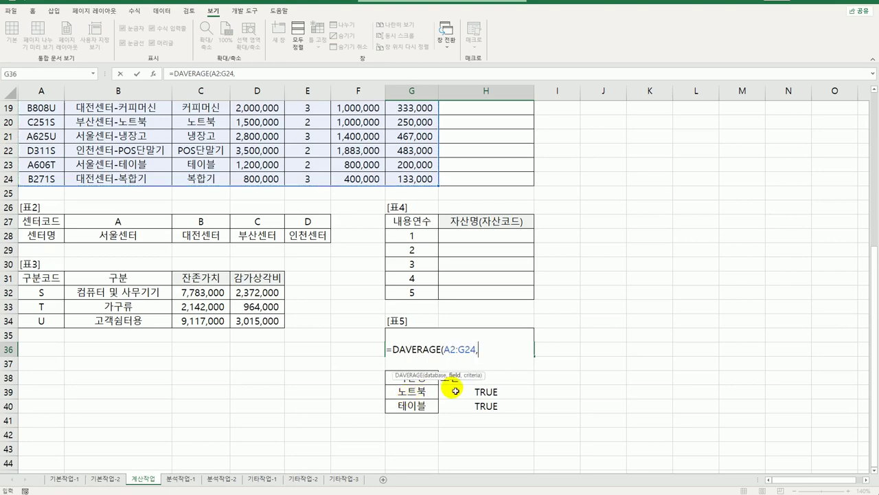
Complete G36's DAVERAGE with the 감가상각비 heading G2 as the field and G38:H40 as the criteria, and enter the formula.
{"action": "scroll", "coordinate": [451, 387], "scroll_direction": "up", "scroll_amount": 6}
{"action": "left_click", "coordinate": [414, 128]}
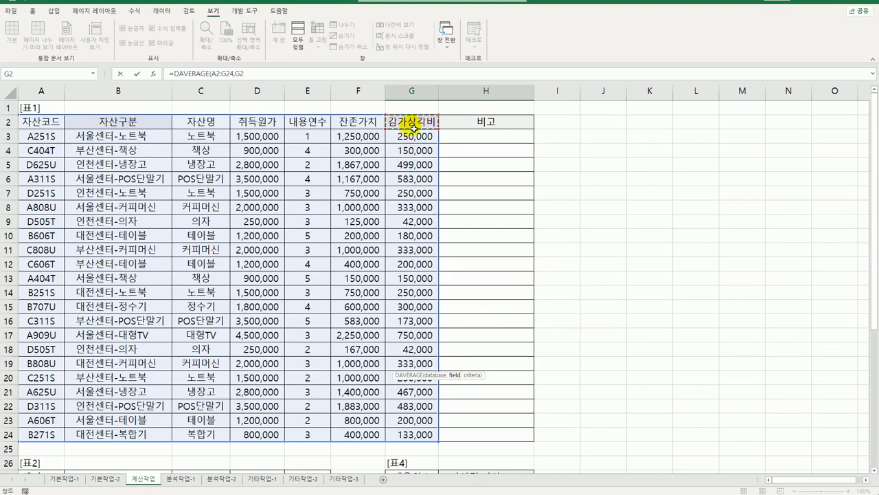
{"action": "type", "text": ","}
{"action": "scroll", "coordinate": [447, 183], "scroll_direction": "down", "scroll_amount": 3}
{"action": "scroll", "coordinate": [450, 187], "scroll_direction": "down", "scroll_amount": 3}
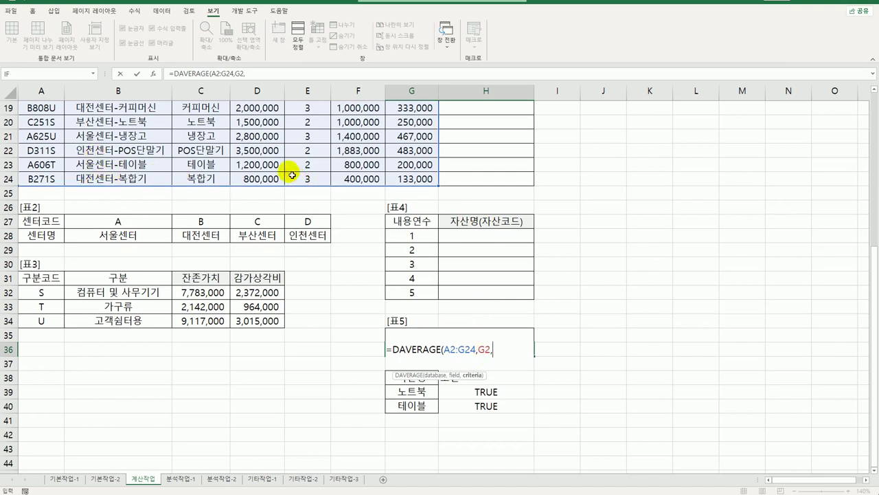
{"action": "left_click", "coordinate": [391, 380]}
{"action": "left_click_drag", "start_coordinate": [391, 379], "coordinate": [467, 407]}
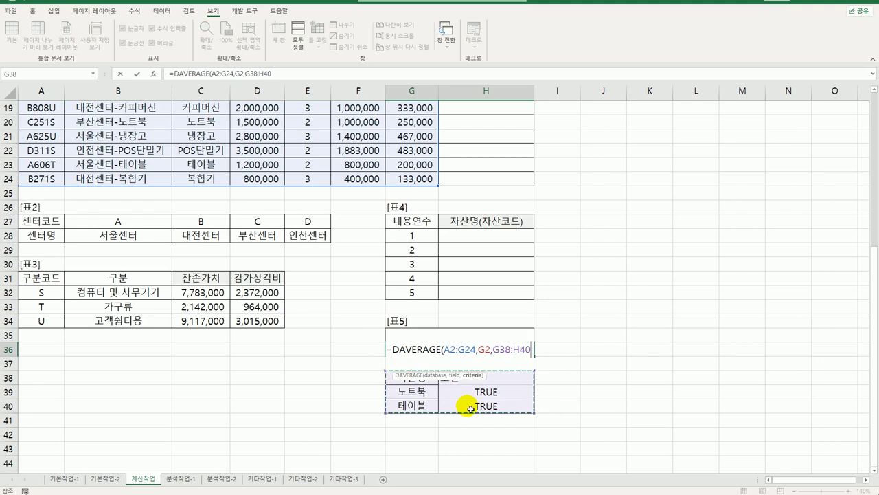
{"action": "key", "text": "Return"}
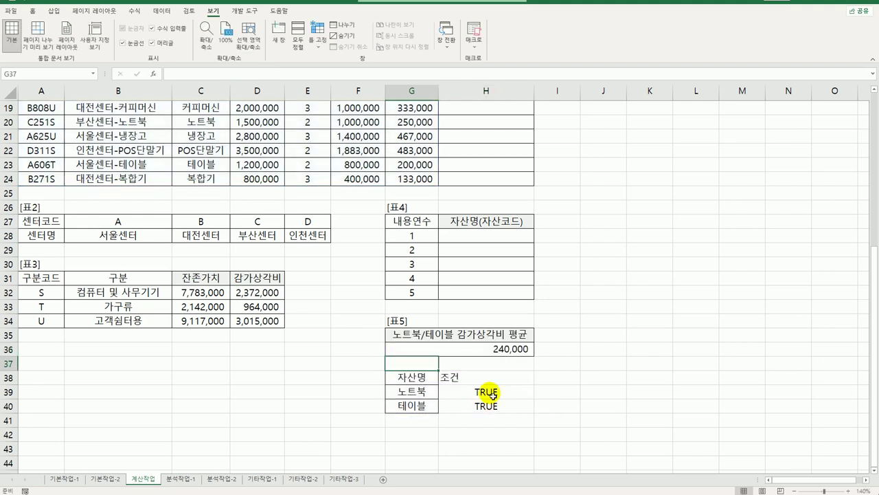
Wrap G36's DAVERAGE formula in ROUNDUP with -3 as the number of digits.
{"action": "left_click", "coordinate": [492, 350]}
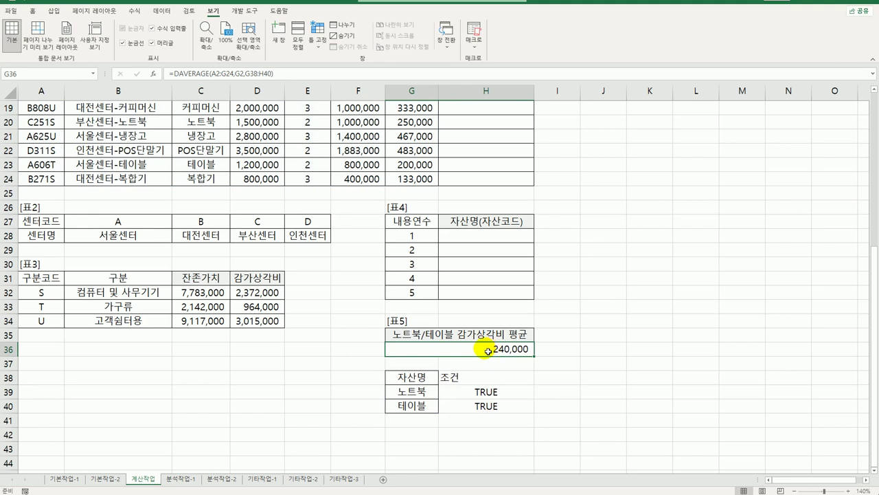
{"action": "double_click", "coordinate": [487, 351]}
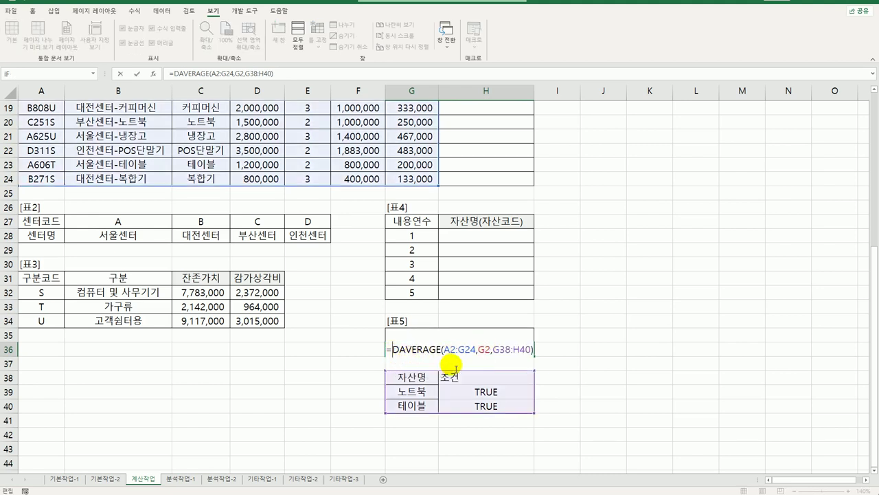
{"action": "type", "text": "roun"}
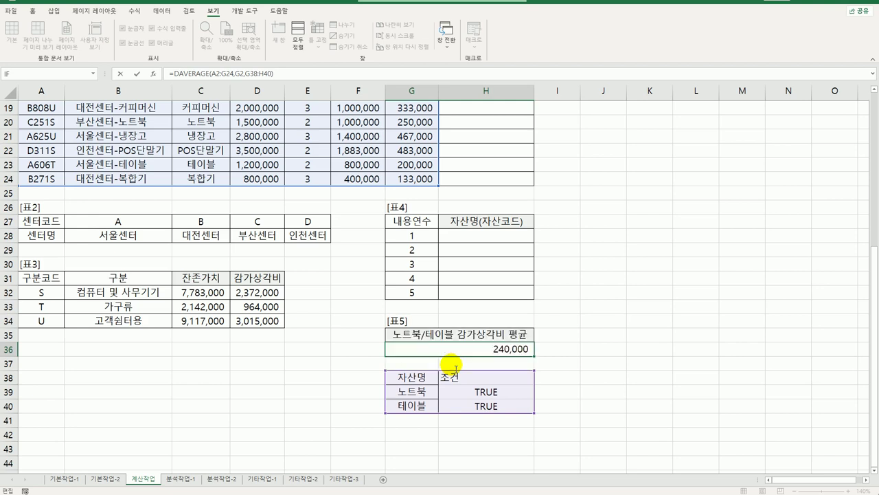
{"action": "key", "text": "Down"}
{"action": "key", "text": "Down"}
{"action": "key", "text": "Tab"}
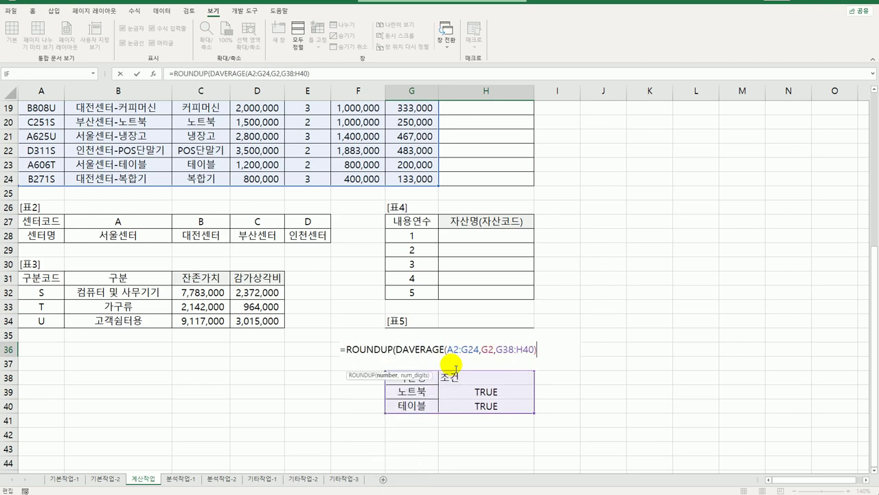
{"action": "type", "text": ",-2"}
{"action": "key", "text": "BackSpace"}
{"action": "type", "text": "3)"}
{"action": "key", "text": "Return"}
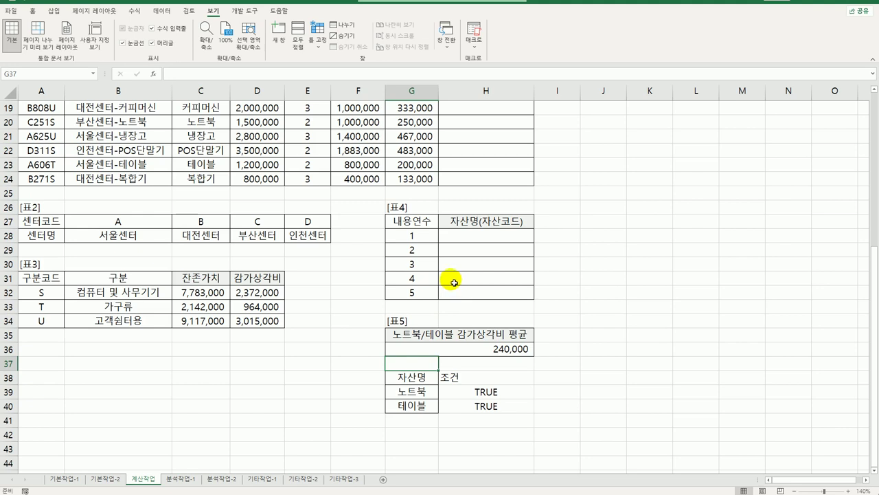
Begin an INDEX formula in 표4's first result cell H28 with the absolute 자산명 range $C$3:$C$24 as the array.
{"action": "left_click", "coordinate": [457, 241]}
{"action": "left_click_drag", "start_coordinate": [457, 241], "coordinate": [459, 299]}
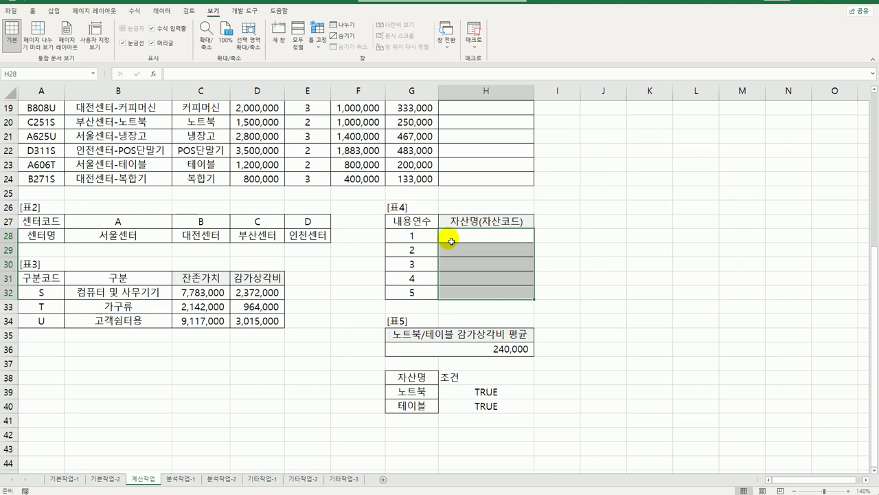
{"action": "left_click", "coordinate": [451, 241]}
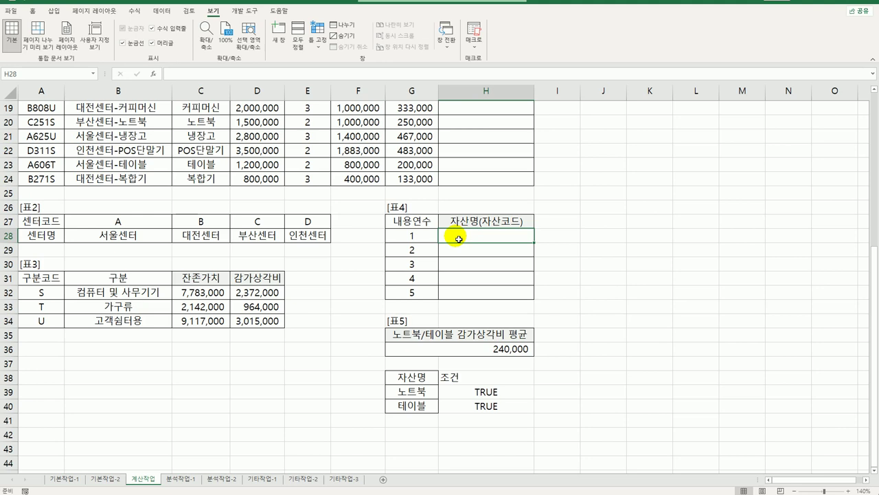
{"action": "type", "text": "="}
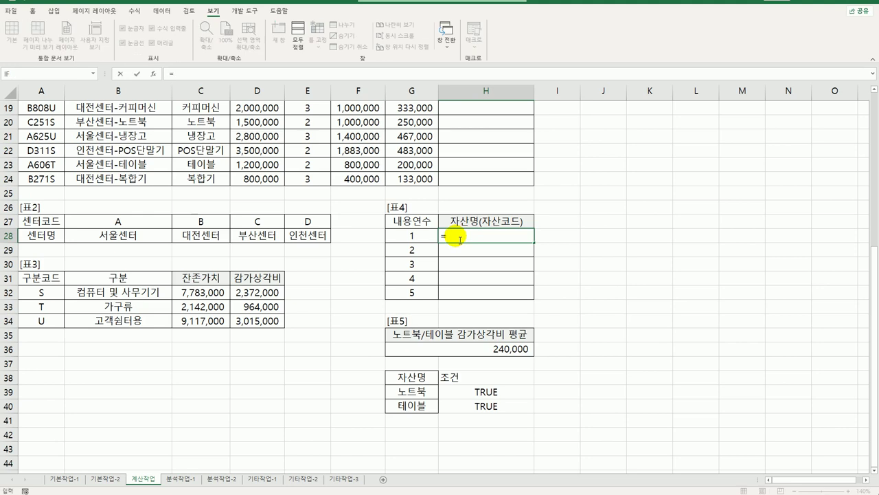
{"action": "type", "text": "ind"}
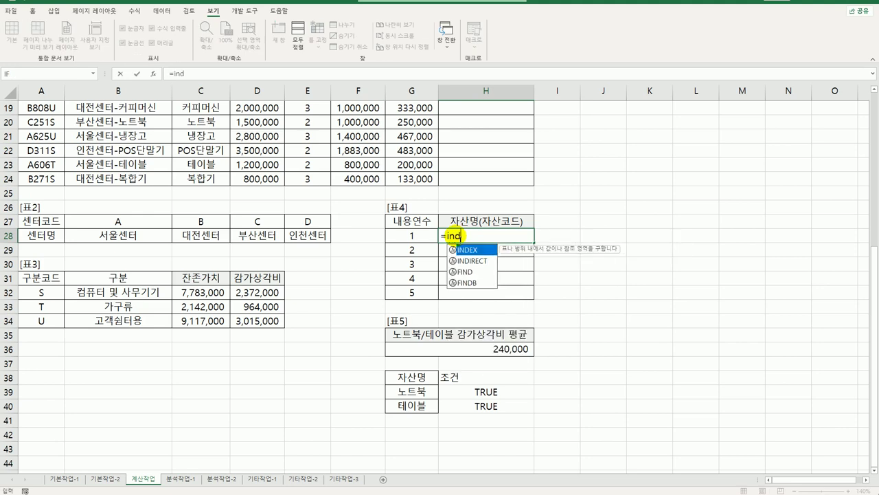
{"action": "key", "text": "Tab"}
{"action": "scroll", "coordinate": [344, 248], "scroll_direction": "up", "scroll_amount": 6}
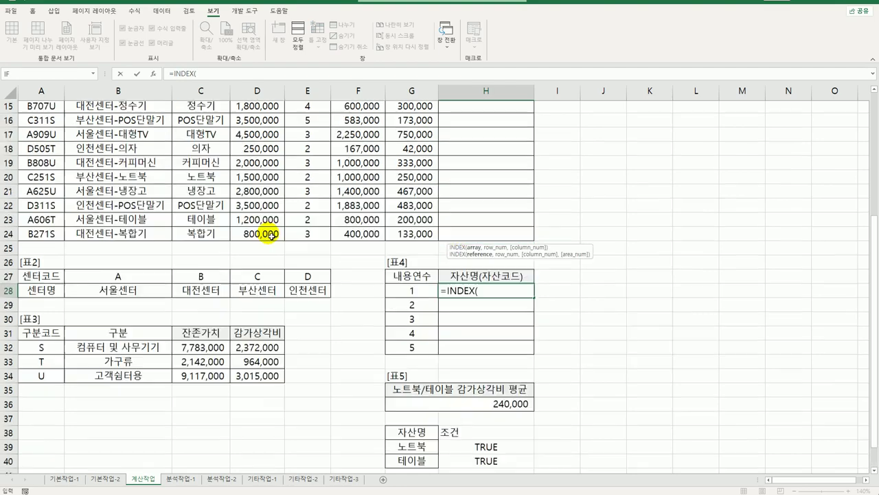
{"action": "left_click_drag", "start_coordinate": [192, 144], "coordinate": [224, 439]}
{"action": "scroll", "coordinate": [224, 439], "scroll_direction": "down", "scroll_amount": 5}
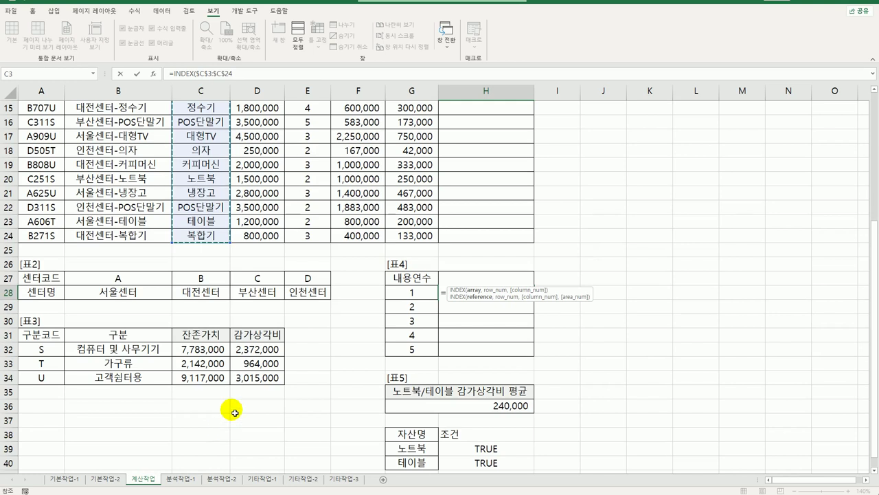
{"action": "key", "text": "F4"}
{"action": "type", "text": ","}
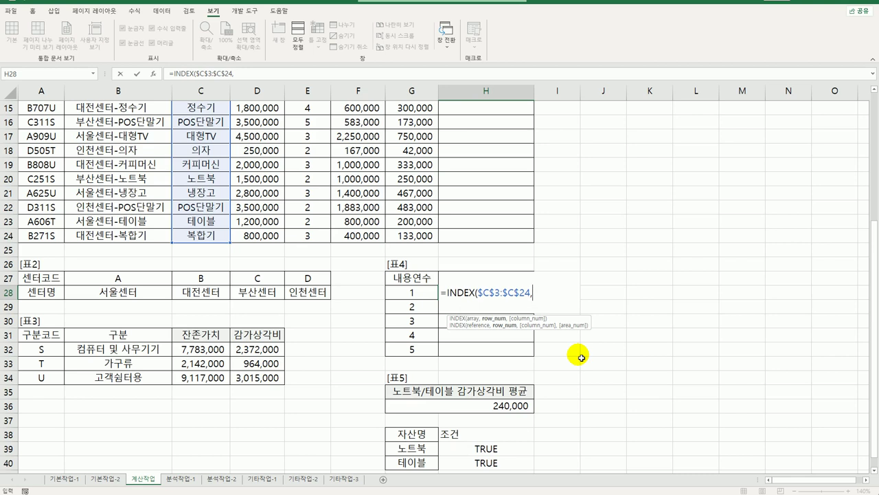
Nest MATCH as the row number of H28's INDEX formula, with MAX as the start of its lookup value.
{"action": "type", "text": "match"}
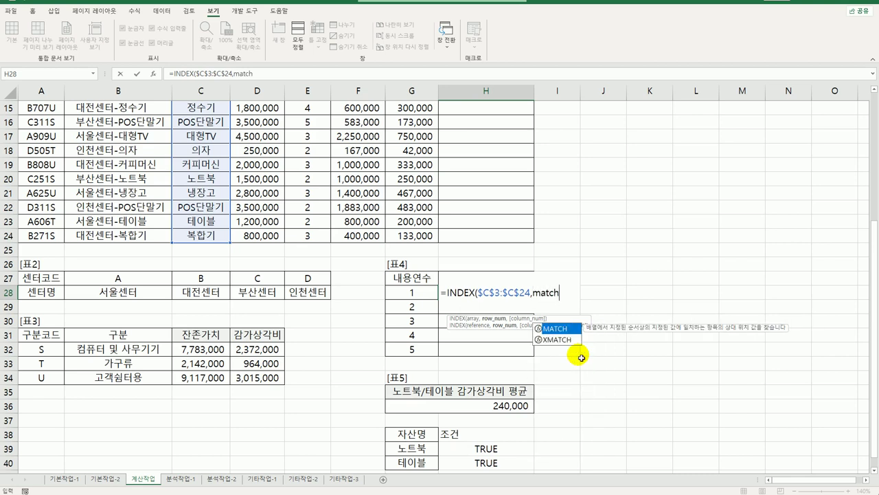
{"action": "key", "text": "Tab"}
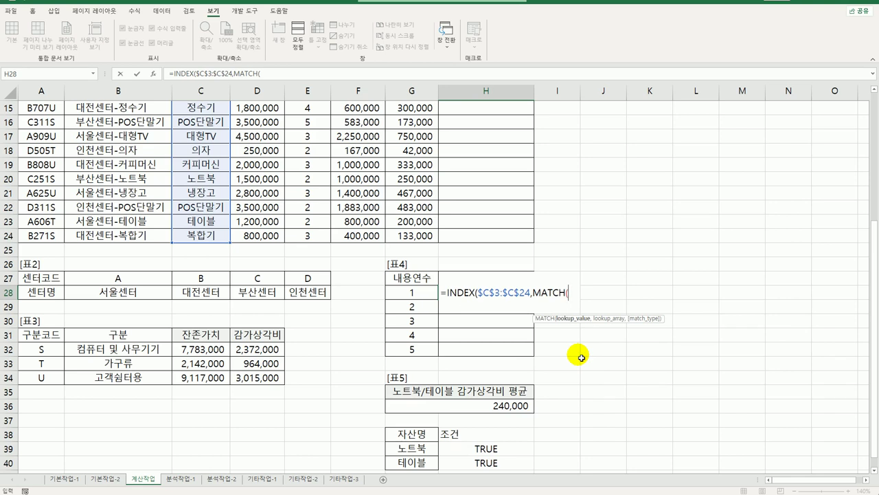
{"action": "type", "text": "max"}
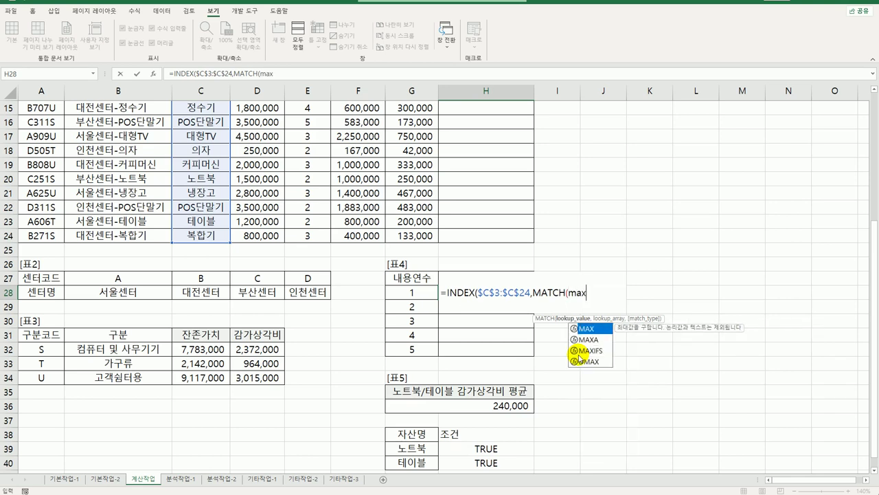
{"action": "type", "text": "("}
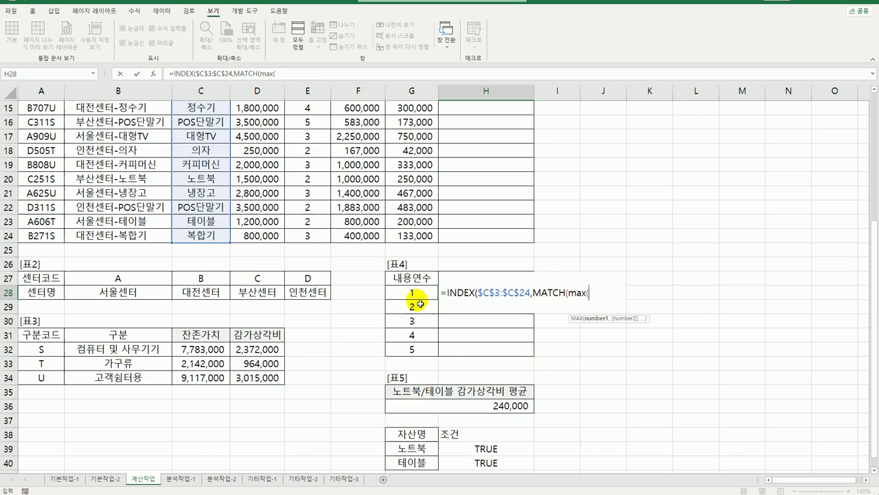
Add the condition ($E$3:$E$24=G28) inside MAX, comparing 표1's 내용연수 range with 표4's first 내용연수 cell, followed by a multiplication sign.
{"action": "type", "text": "("}
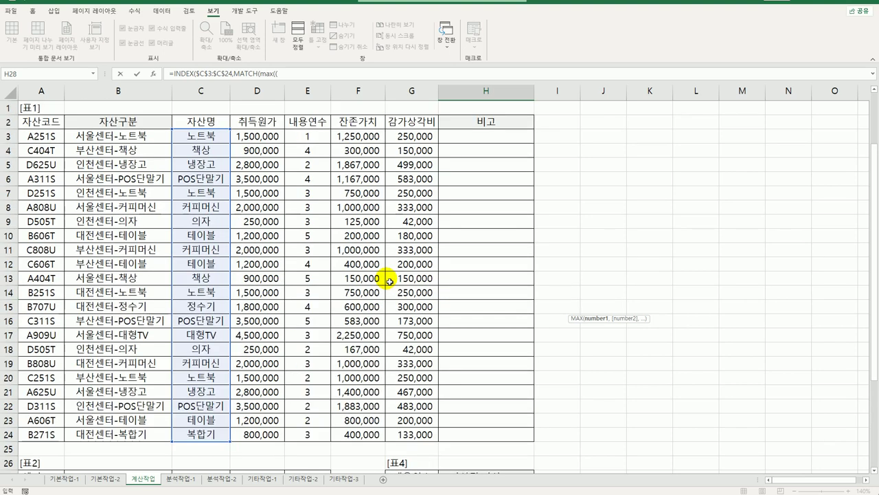
{"action": "scroll", "coordinate": [415, 295], "scroll_direction": "up", "scroll_amount": 5}
{"action": "left_click_drag", "start_coordinate": [307, 135], "coordinate": [308, 434]}
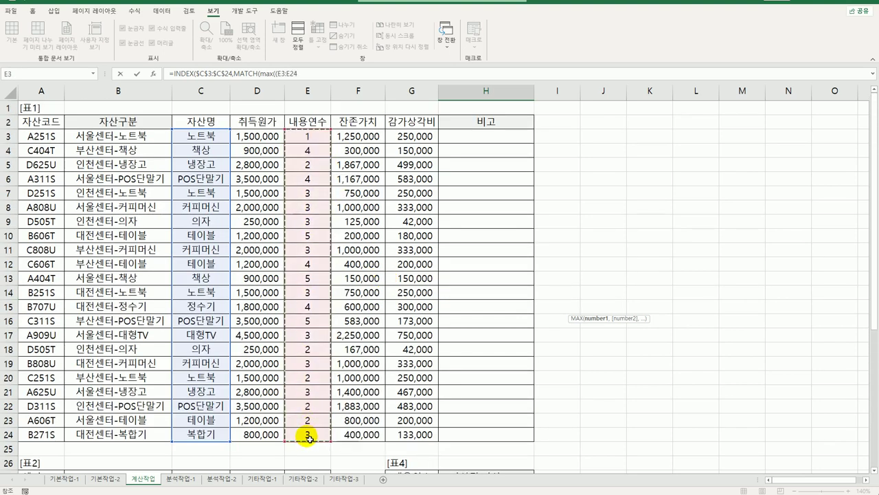
{"action": "scroll", "coordinate": [309, 438], "scroll_direction": "down", "scroll_amount": 3}
{"action": "scroll", "coordinate": [310, 438], "scroll_direction": "down", "scroll_amount": 2}
{"action": "type", "text": "="}
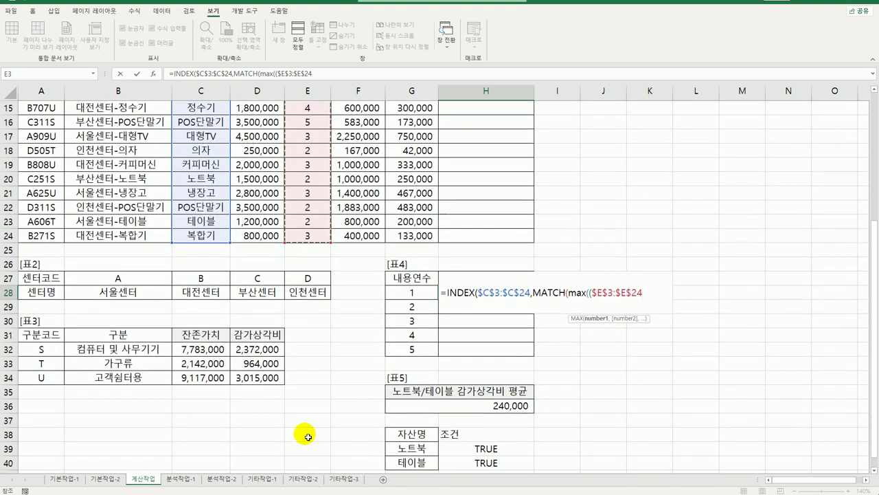
{"action": "key", "text": "Left"}
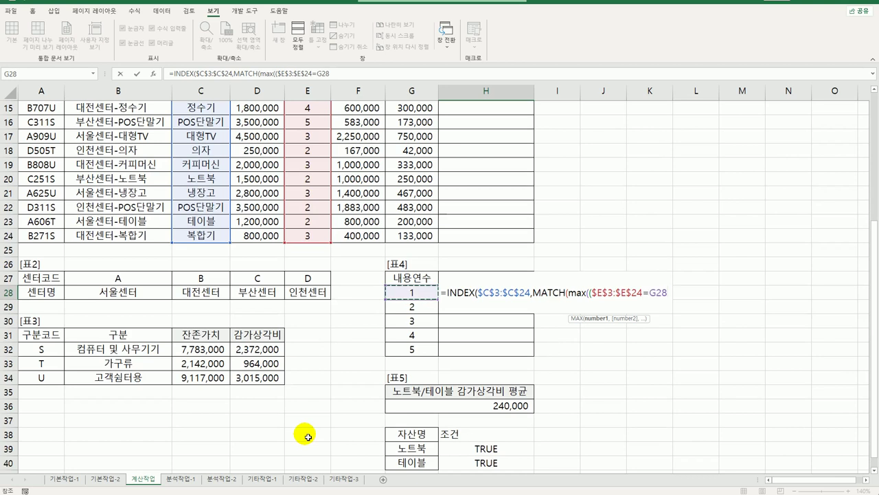
{"action": "type", "text": ")*"}
Multiply the condition by the absolute 감가상각비 range $G$3:$G$24 and close the MAX function.
{"action": "scroll", "coordinate": [314, 422], "scroll_direction": "up", "scroll_amount": 4}
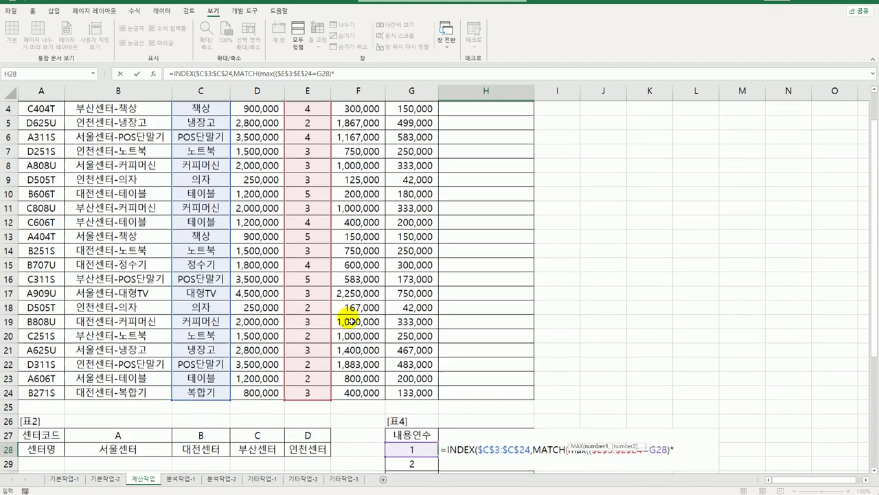
{"action": "scroll", "coordinate": [351, 321], "scroll_direction": "up", "scroll_amount": 1}
{"action": "left_click_drag", "start_coordinate": [412, 136], "coordinate": [413, 439]}
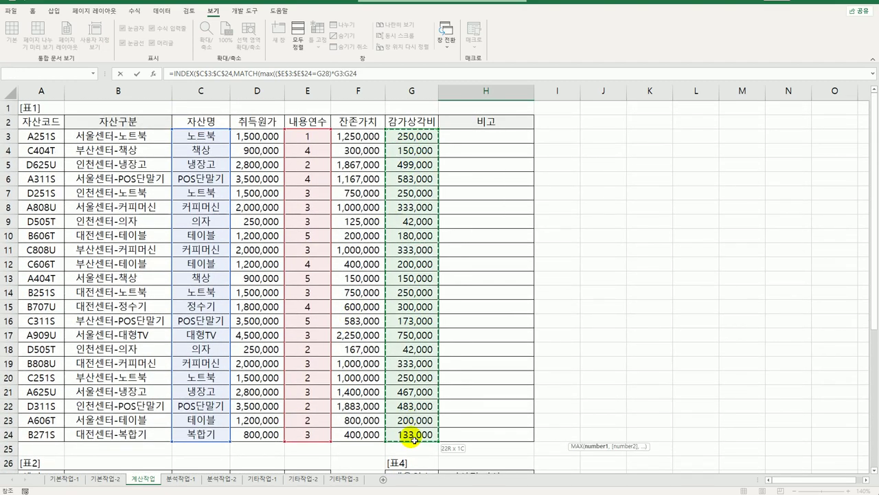
{"action": "key", "text": "F4"}
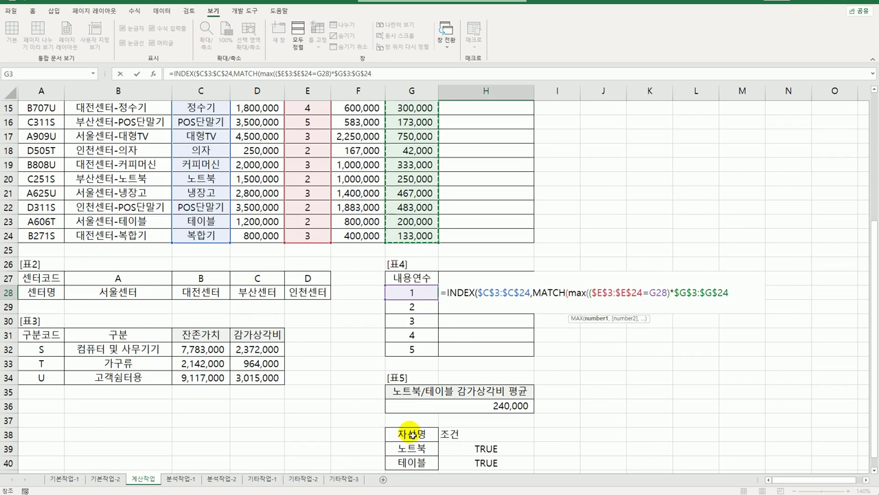
{"action": "type", "text": ")"}
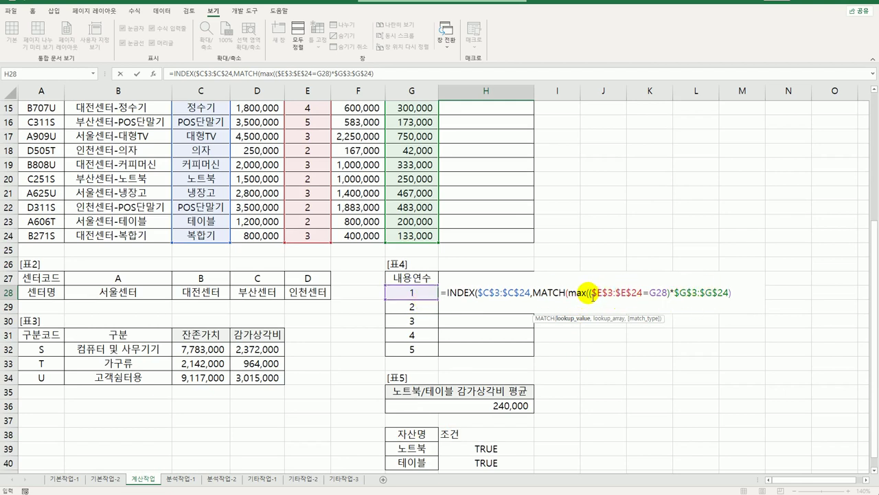
Reuse MAX's expression ($E$3:$E$24=G28)*$G$3:$G$24 as MATCH's lookup array.
{"action": "left_click_drag", "start_coordinate": [592, 296], "coordinate": [739, 295]}
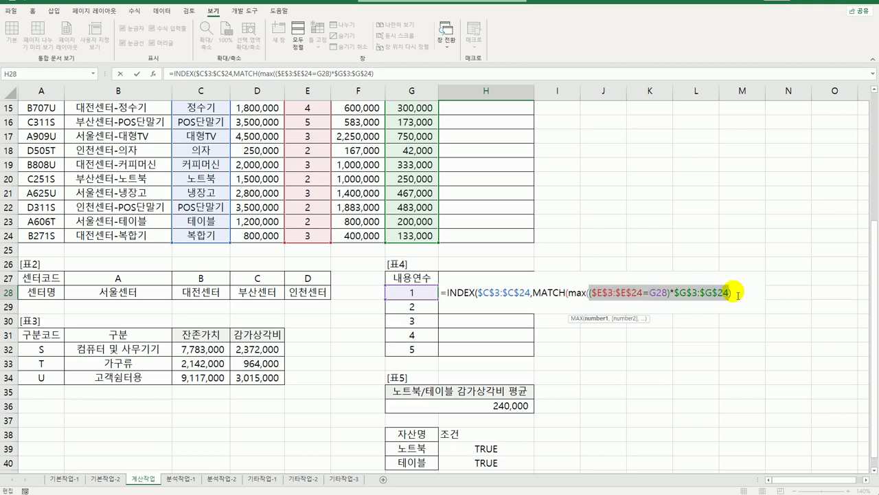
{"action": "left_click", "coordinate": [739, 295]}
{"action": "type", "text": ","}
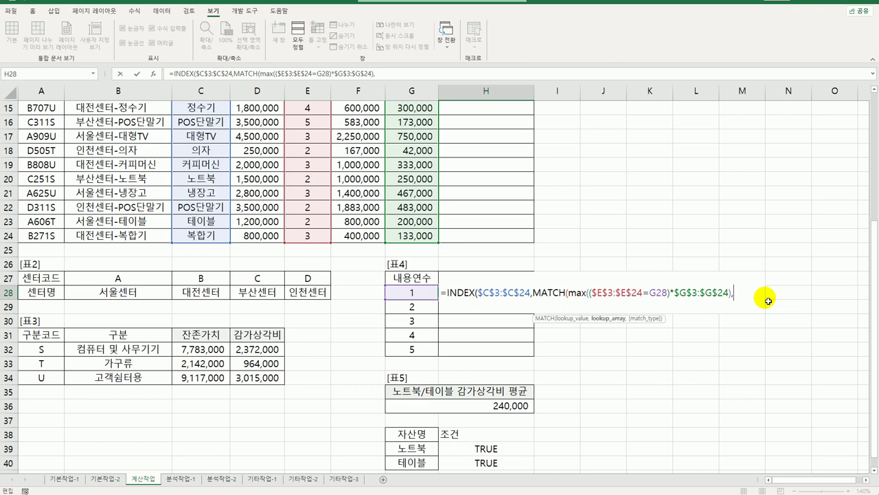
{"action": "type", "text": "($E$3:$E$24=G28)*$G$3:$G$24"}
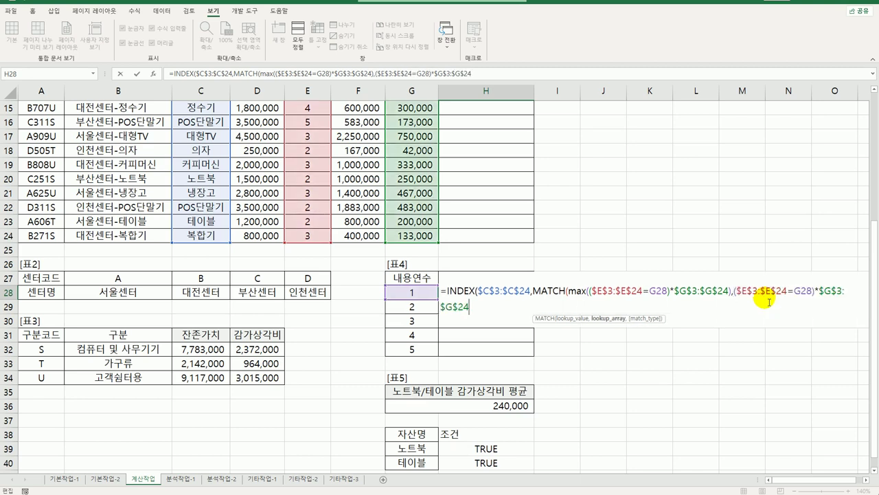
Set MATCH's match type to 0, enter H28 as an array formula, and fill it down to H32.
{"action": "type", "text": ","}
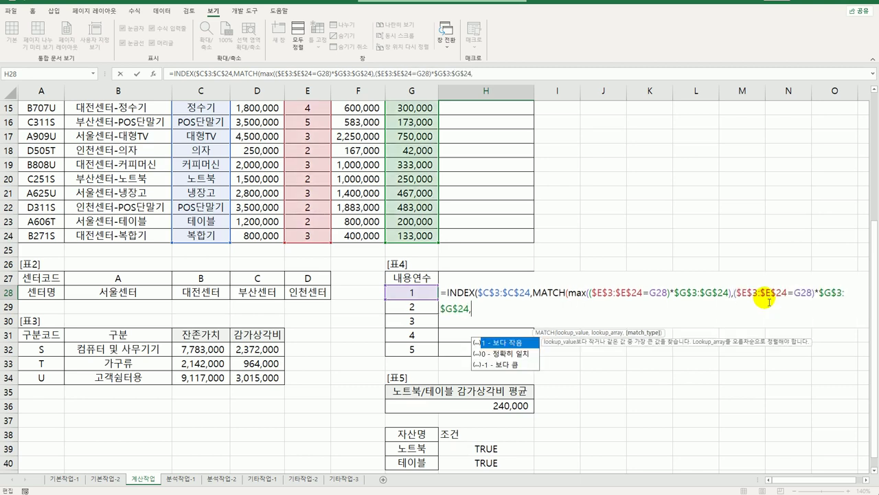
{"action": "type", "text": "0)"}
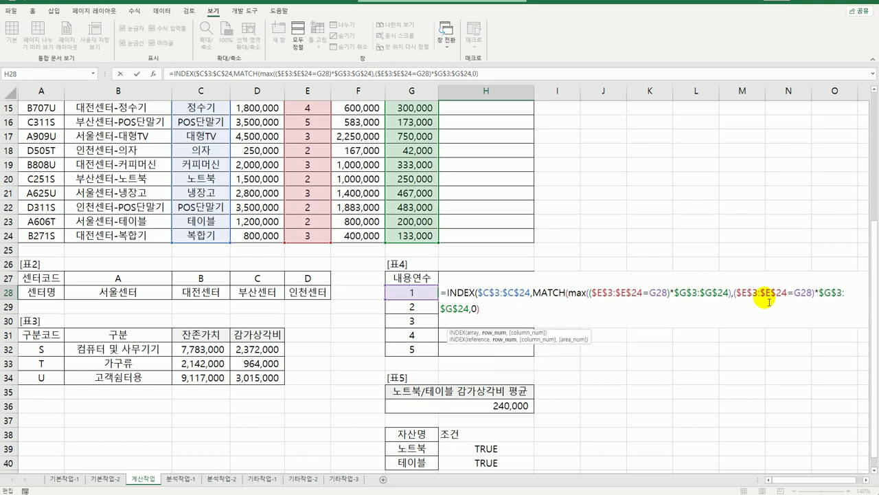
{"action": "type", "text": ")"}
{"action": "key", "text": "ctrl+shift+Return"}
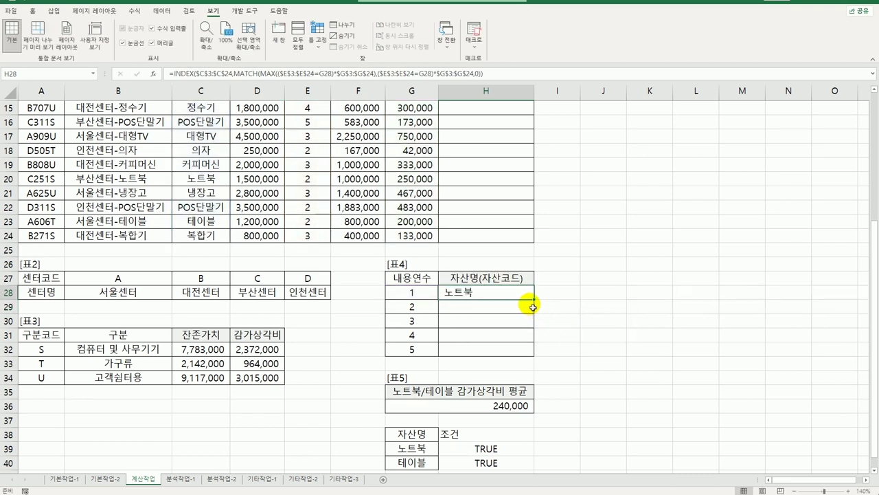
{"action": "left_click_drag", "start_coordinate": [534, 299], "coordinate": [530, 353]}
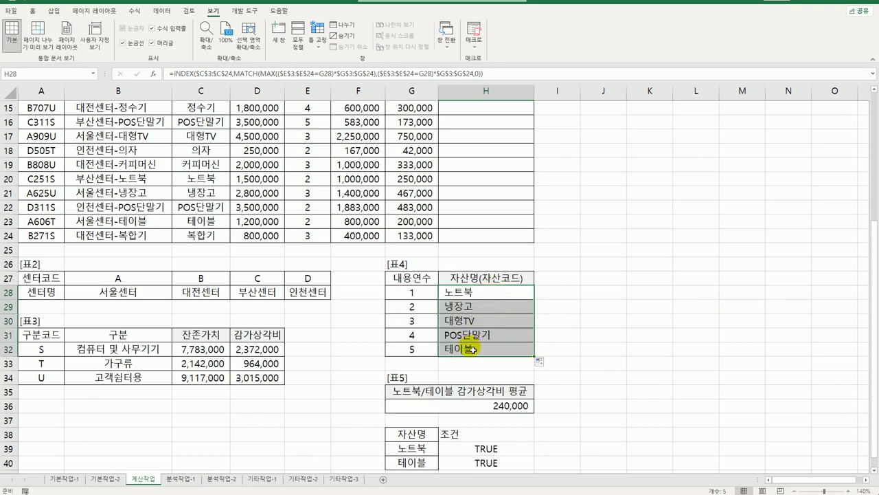
Reopen H28's formula and append &"("& after the INDEX expression.
{"action": "left_click", "coordinate": [499, 296]}
{"action": "double_click", "coordinate": [499, 296]}
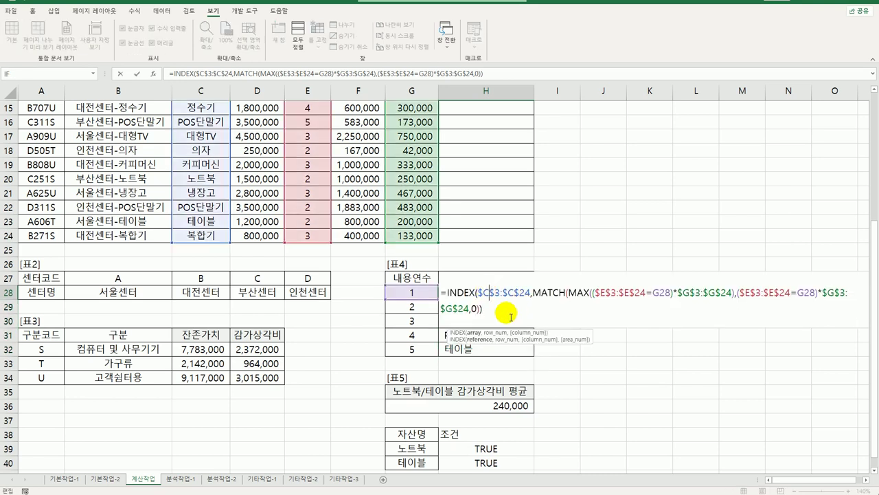
{"action": "left_click", "coordinate": [511, 318]}
{"action": "type", "text": "&"}
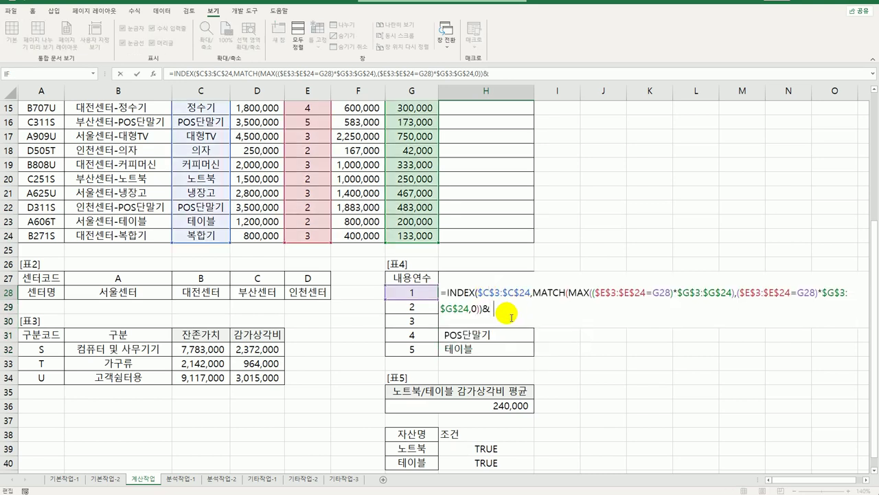
{"action": "type", "text": "\"("}
{"action": "type", "text": "&"}
Copy H28's whole INDEX expression and paste it after the &"("& at the end of the formula.
{"action": "left_click_drag", "start_coordinate": [442, 293], "coordinate": [485, 309]}
{"action": "key", "text": "ctrl+c"}
{"action": "left_click", "coordinate": [520, 313]}
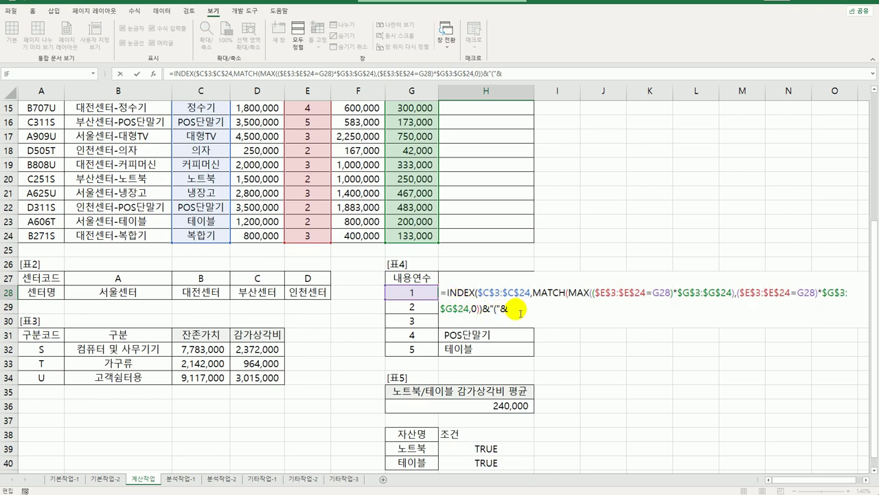
{"action": "key", "text": "ctrl+v"}
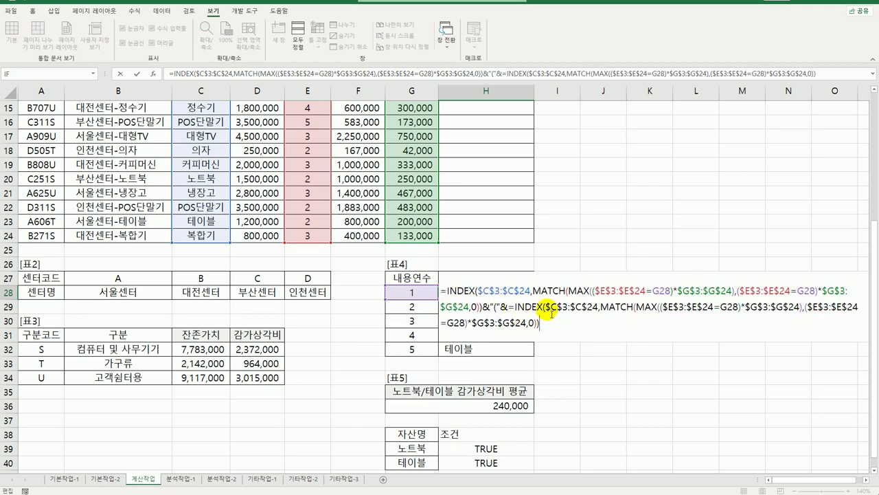
Replace the pasted INDEX function's array with the absolute 자산코드 range $A$3:$A$24.
{"action": "left_click_drag", "start_coordinate": [545, 307], "coordinate": [598, 310]}
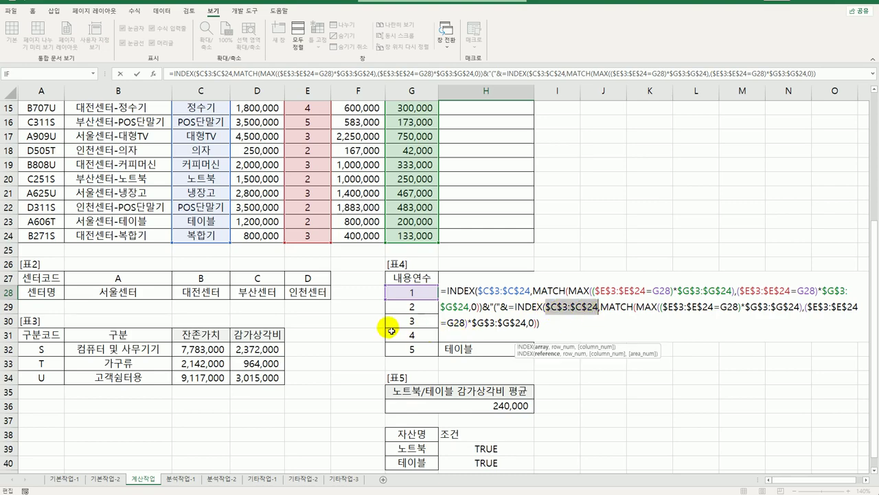
{"action": "scroll", "coordinate": [382, 325], "scroll_direction": "up", "scroll_amount": 3}
{"action": "scroll", "coordinate": [382, 325], "scroll_direction": "up", "scroll_amount": 2}
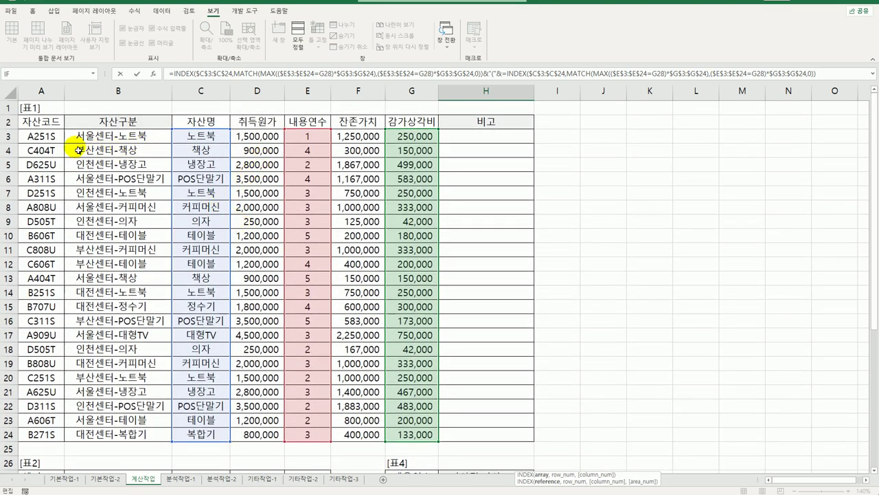
{"action": "left_click_drag", "start_coordinate": [54, 141], "coordinate": [55, 434]}
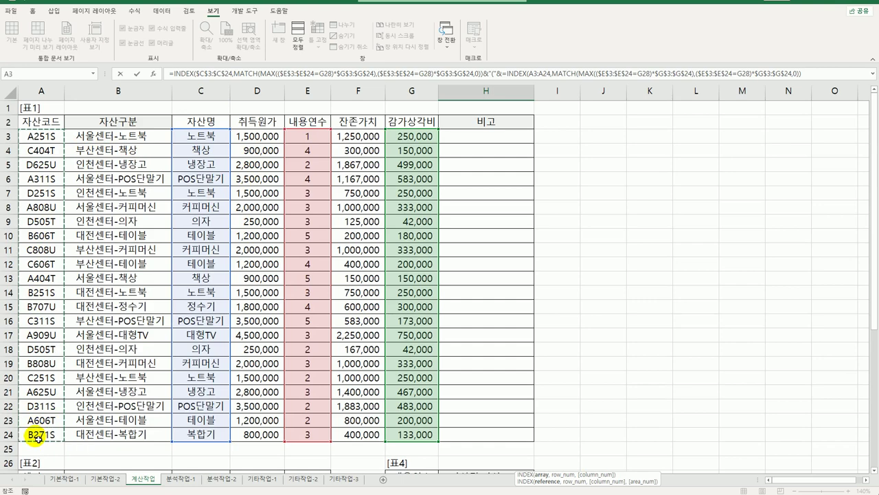
{"action": "scroll", "coordinate": [285, 434], "scroll_direction": "down", "scroll_amount": 3}
{"action": "scroll", "coordinate": [285, 434], "scroll_direction": "down", "scroll_amount": 2}
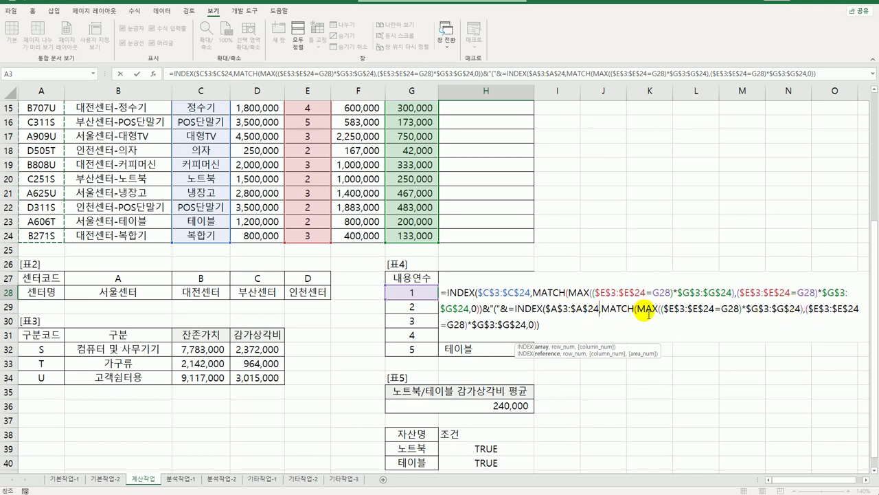
Append &")" to H28, enter the array formula with the proposed correction accepted, and fill it down to H32.
{"action": "left_click", "coordinate": [554, 331]}
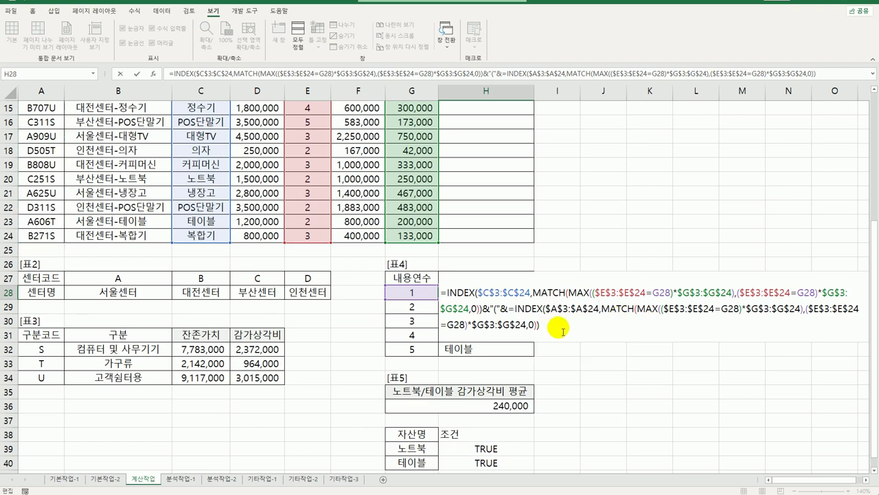
{"action": "type", "text": "&\")\""}
{"action": "key", "text": "Return"}
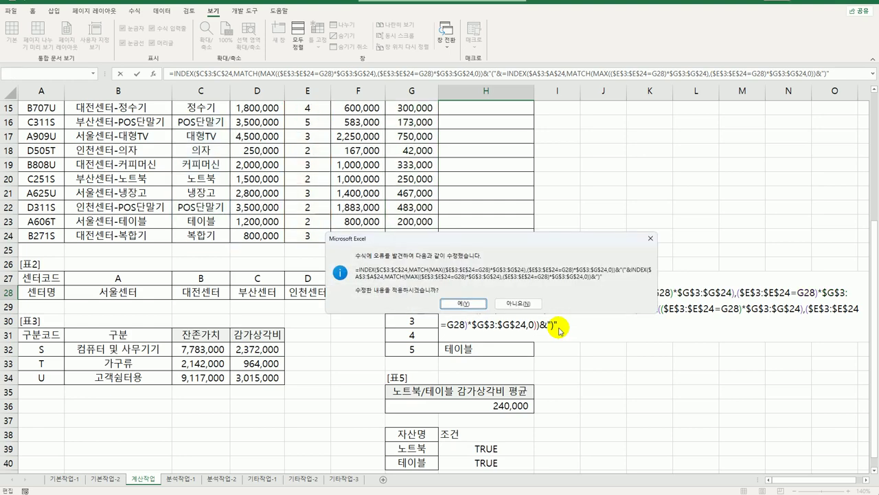
{"action": "left_click", "coordinate": [463, 304]}
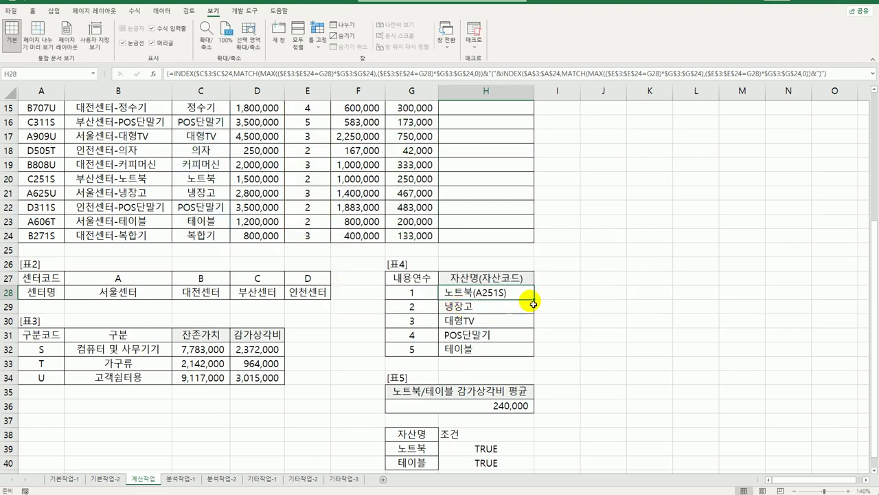
{"action": "left_click_drag", "start_coordinate": [533, 304], "coordinate": [527, 363]}
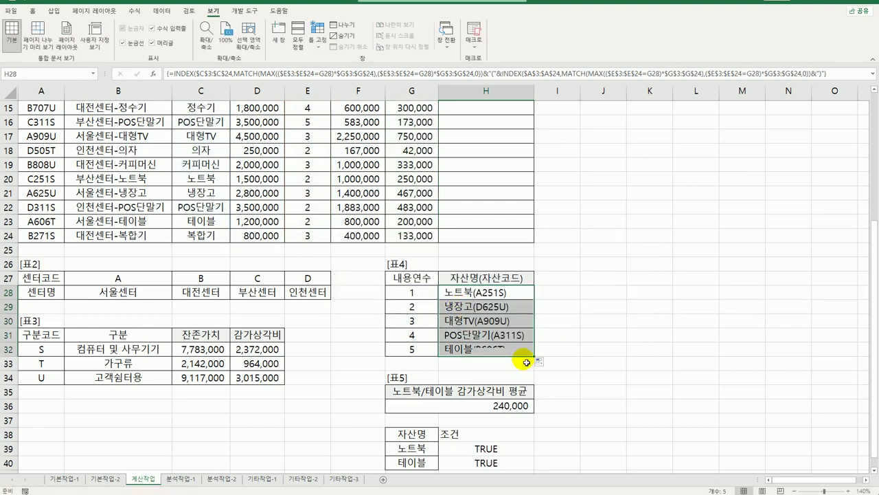
Review H28's formula: the 자산명 INDEX part, the joined parenthesis text, and the 자산코드 INDEX part's MATCH expression.
{"action": "double_click", "coordinate": [498, 301]}
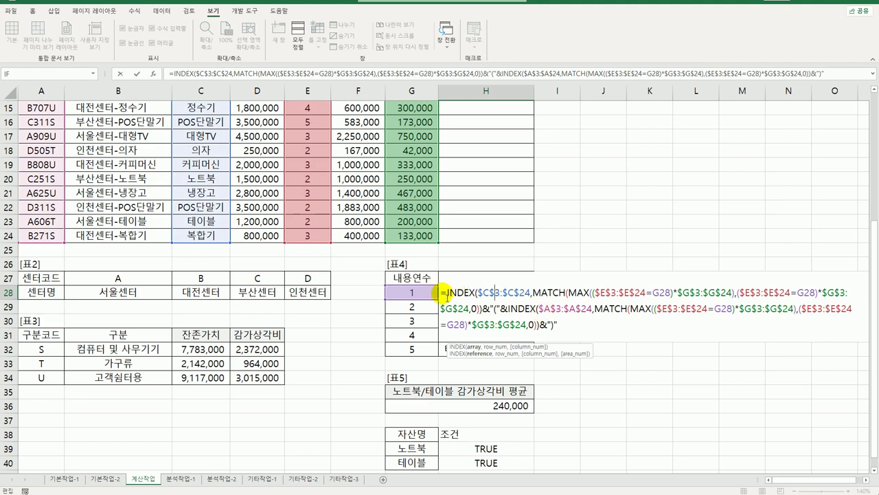
{"action": "left_click_drag", "start_coordinate": [443, 292], "coordinate": [483, 307]}
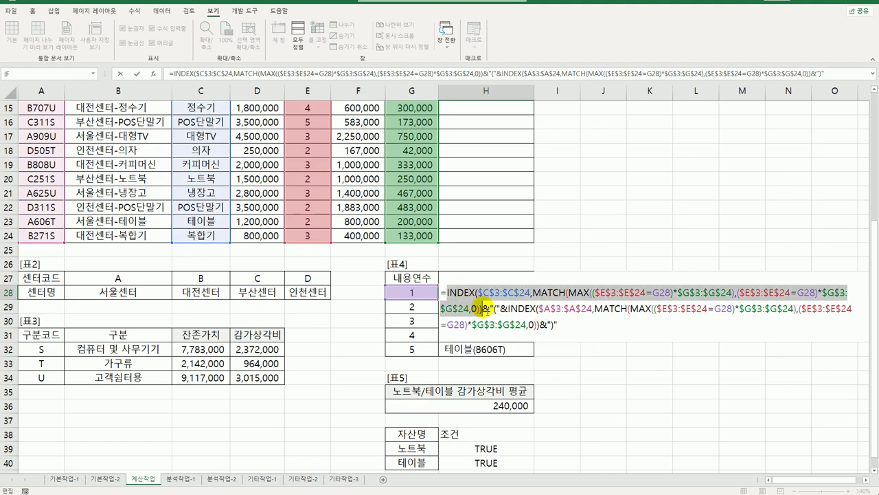
{"action": "left_click", "coordinate": [490, 308]}
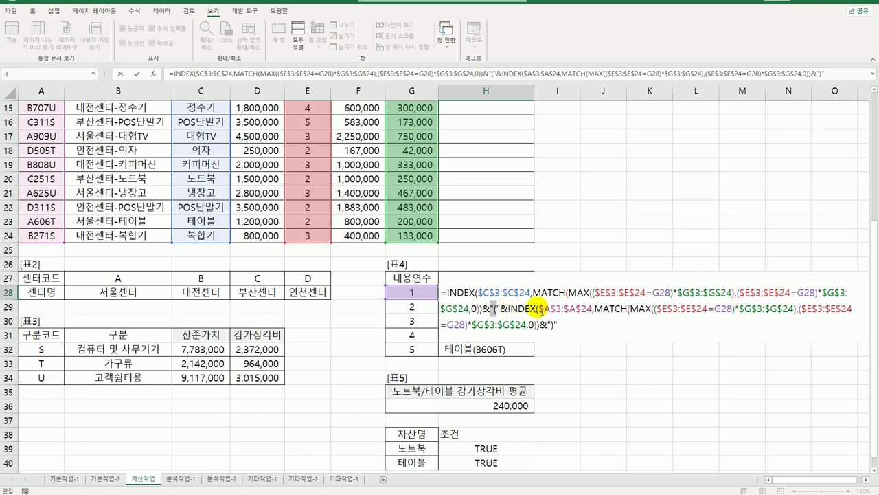
{"action": "left_click_drag", "start_coordinate": [539, 309], "coordinate": [544, 330]}
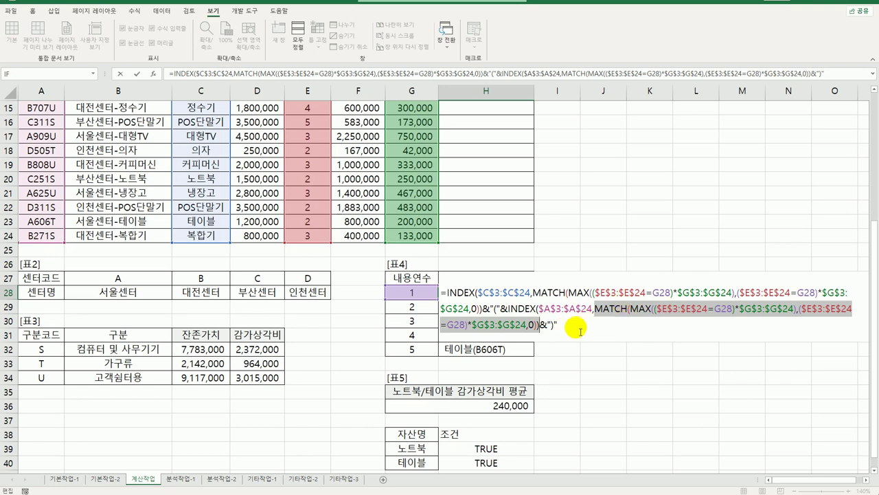
Re-enter H28's formula as an array formula.
{"action": "key", "text": "ctrl+shift+Return"}
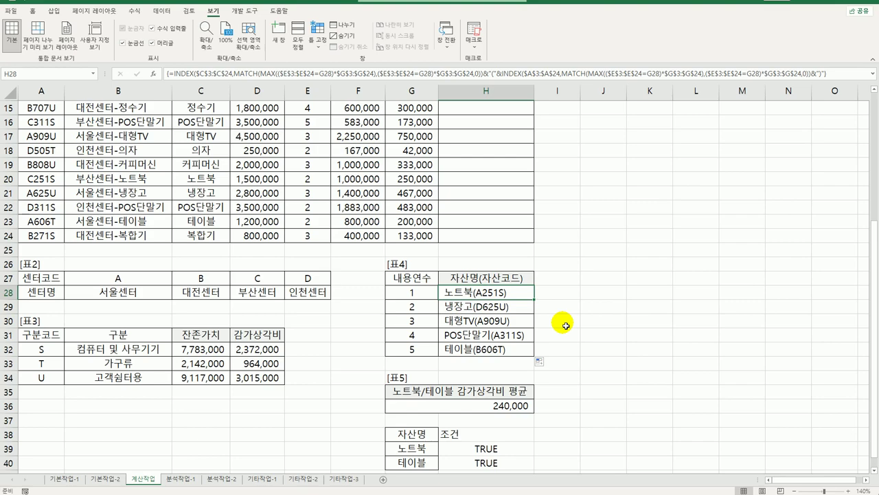
With H3 selected, insert a new module in the Visual Basic editor and declare the public function fn비고(자산코드).
{"action": "scroll", "coordinate": [515, 268], "scroll_direction": "up", "scroll_amount": 5}
{"action": "left_click", "coordinate": [491, 138]}
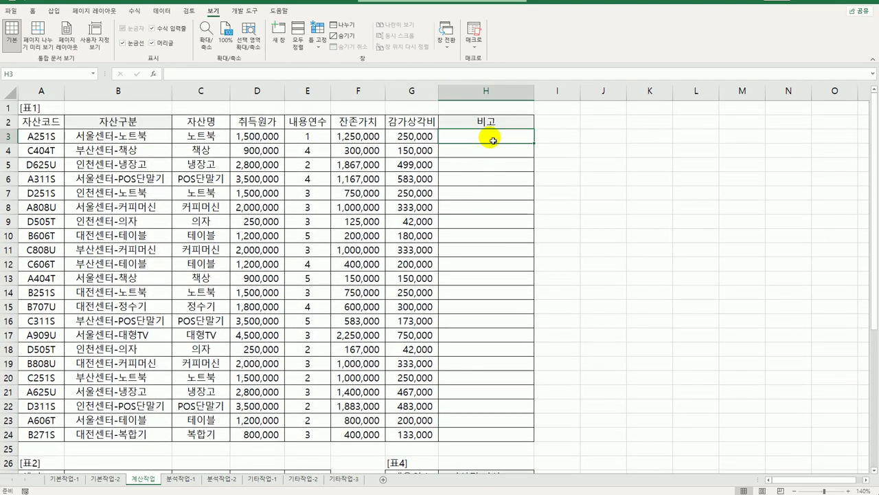
{"action": "left_click", "coordinate": [244, 10]}
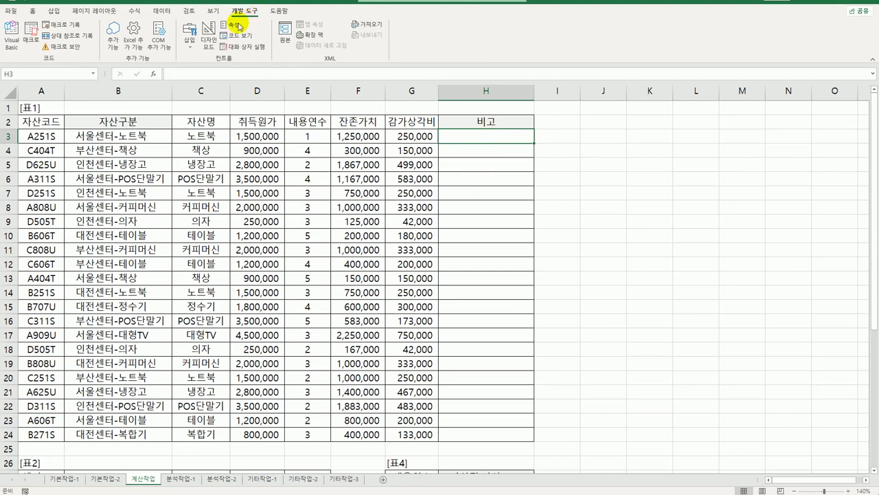
{"action": "left_click", "coordinate": [11, 34]}
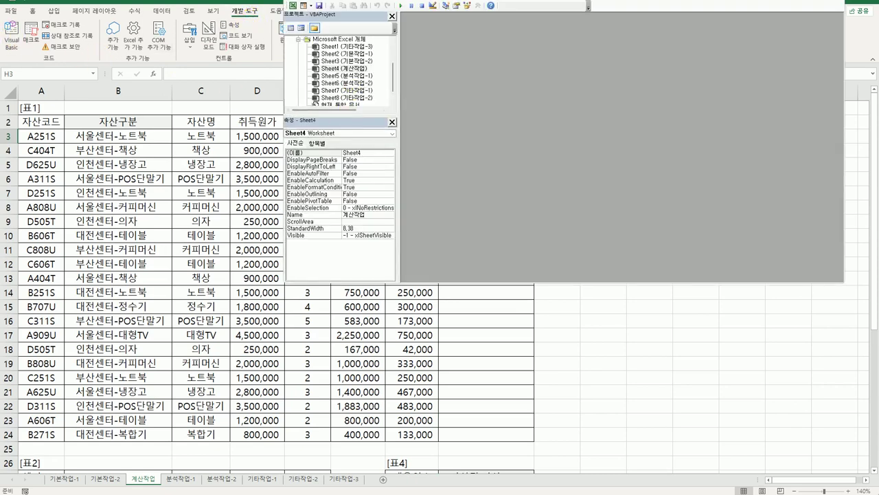
{"action": "key", "text": "alt+i"}
{"action": "left_click", "coordinate": [392, 26]}
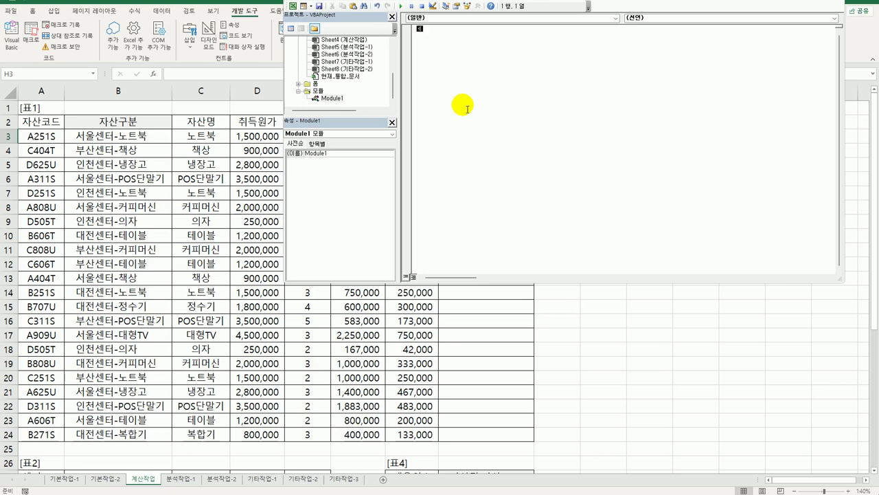
{"action": "type", "text": "public function fn비고(자산코드)"}
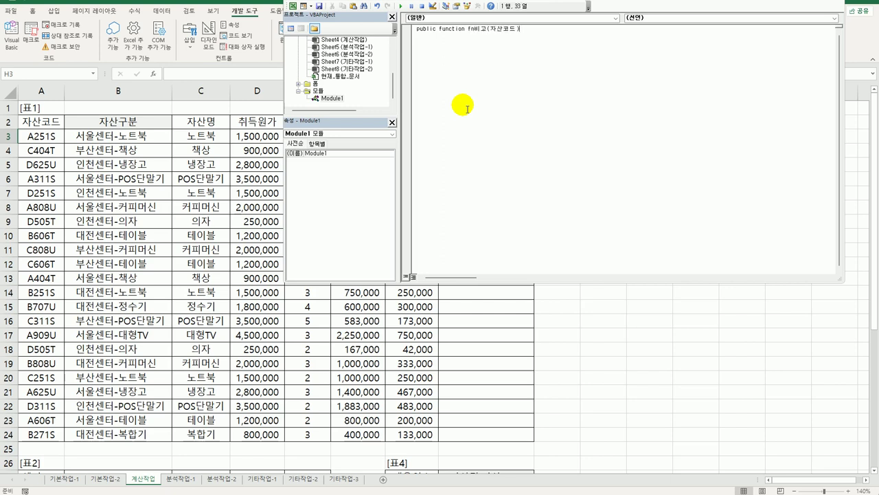
Add the statement Select Case Right(자산코드, 1) inside the fn비고 function.
{"action": "key", "text": "Return"}
{"action": "key", "text": "Tab"}
{"action": "type", "text": "ㄴㄷ"}
{"action": "key", "text": "BackSpace"}
{"action": "type", "text": "sㅣ"}
{"action": "key", "text": "BackSpace"}
{"action": "type", "text": "elect case 자산"}
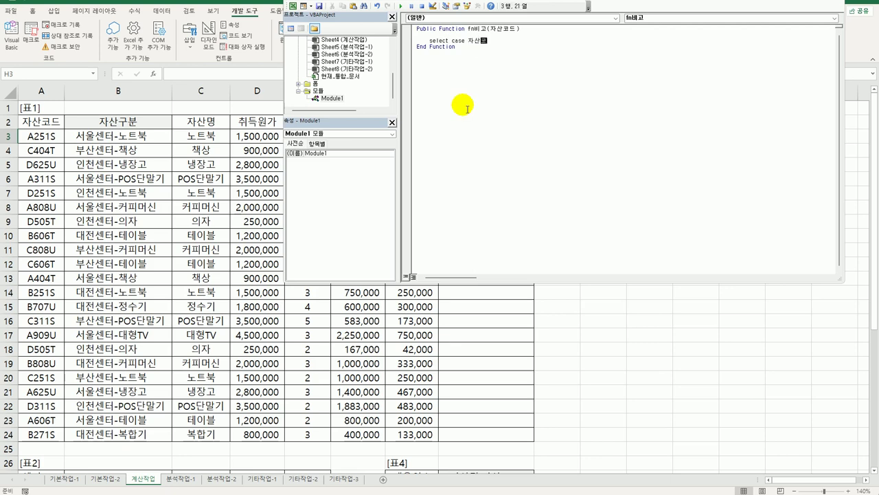
{"action": "type", "text": "코드"}
{"action": "key", "text": "Return"}
{"action": "key", "text": "Return"}
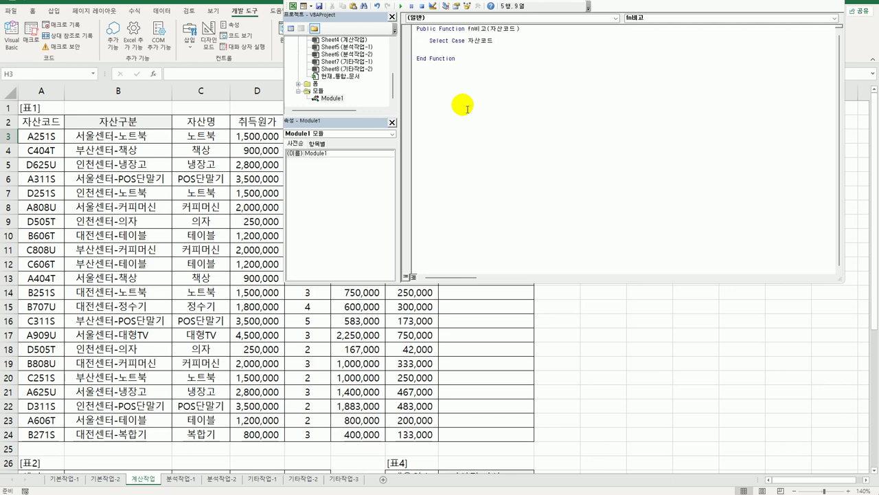
{"action": "key", "text": "End"}
{"action": "type", "text": "right("}
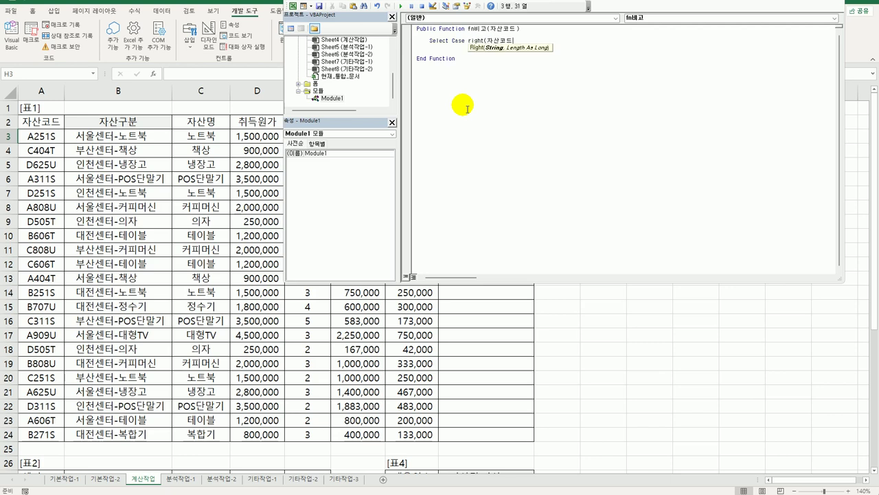
{"action": "type", "text": ", 1)"}
{"action": "key", "text": "Return"}
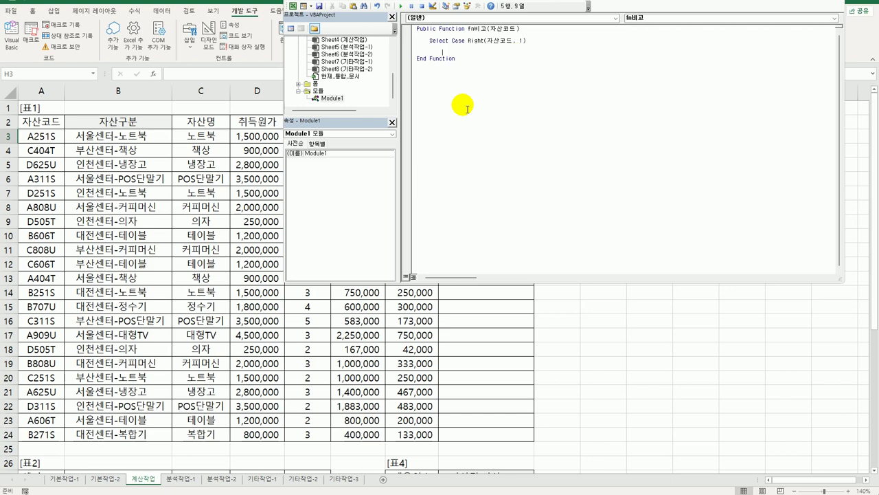
Add a Case "U" branch that assigns "고객용" to fn비고.
{"action": "type", "text": "ㅊㅁ"}
{"action": "key", "text": "BackSpace"}
{"action": "key", "text": "BackSpace"}
{"action": "key", "text": "Hangul"}
{"action": "type", "text": "case \"U\""}
{"action": "key", "text": "Return"}
{"action": "key", "text": "Tab"}
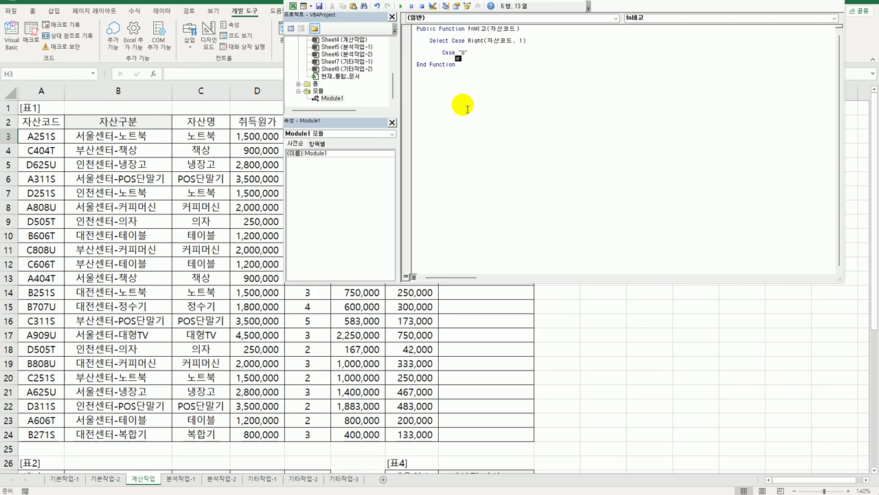
{"action": "type", "text": "fn비고 = "}
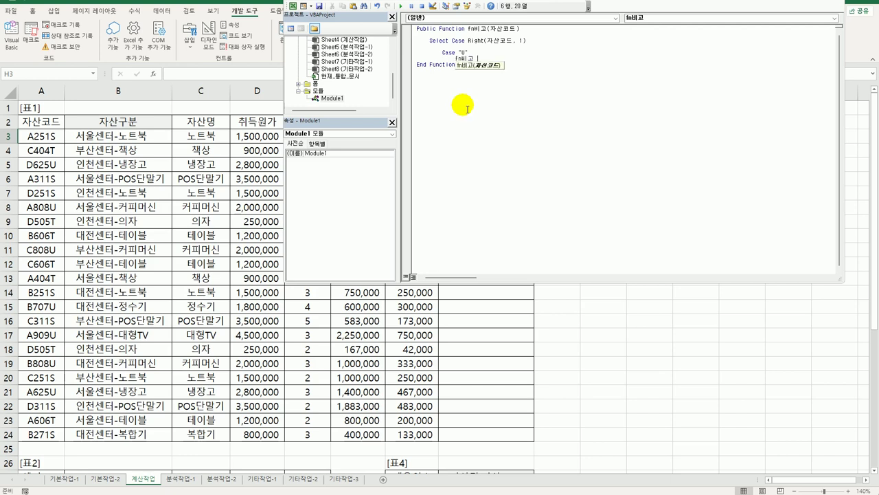
{"action": "type", "text": "\"ㄱ고객ㅇ용\""}
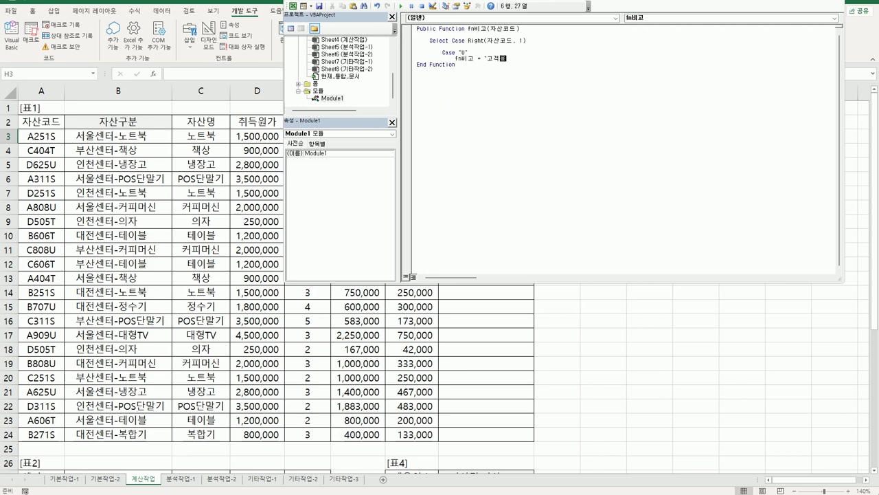
{"action": "key", "text": "Return"}
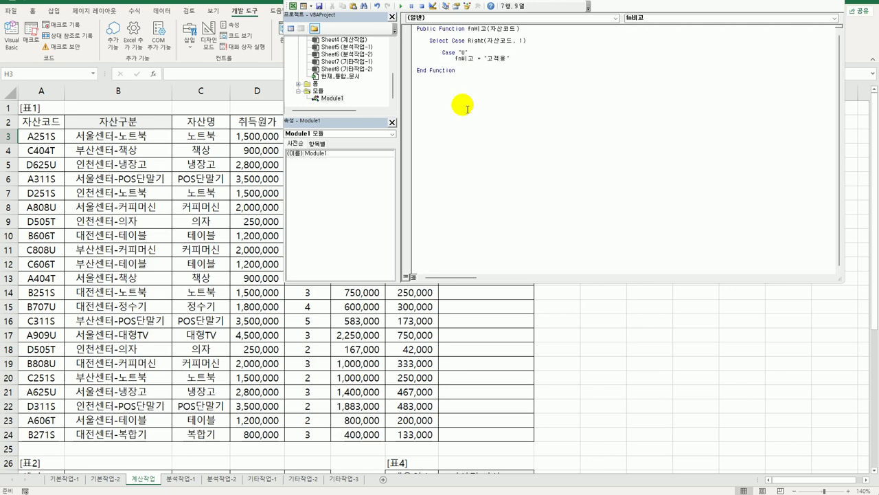
Duplicate the two-line Case "U" block directly beneath itself.
{"action": "key", "text": "shift+Down"}
{"action": "key", "text": "shift+End"}
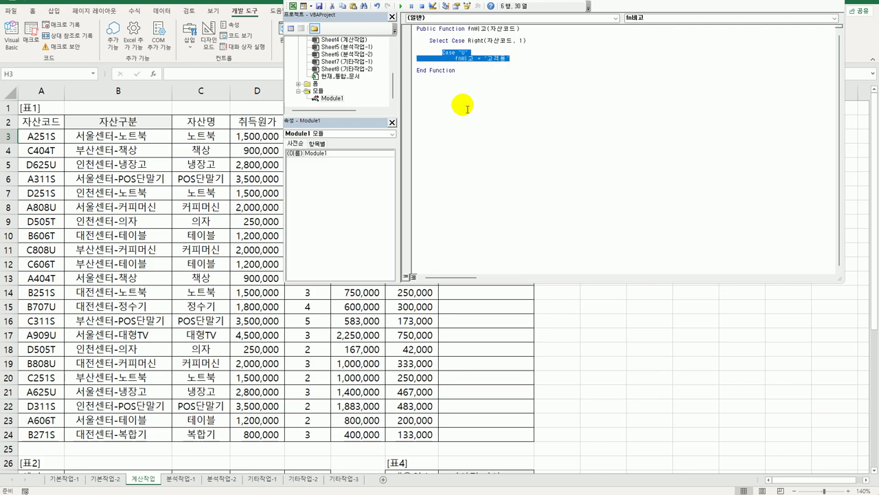
{"action": "key", "text": "ctrl+c"}
{"action": "key", "text": "End"}
{"action": "key", "text": "Return"}
{"action": "key", "text": "ctrl+v"}
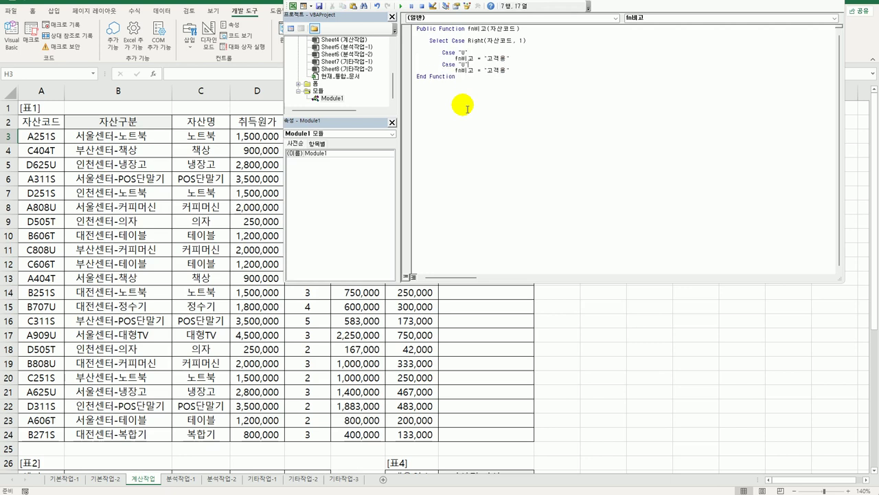
Change the duplicated branch to Case Else and make it assign "업무용" to fn비고.
{"action": "key", "text": "Left"}
{"action": "key", "text": "shift+Left"}
{"action": "type", "text": "Else"}
{"action": "key", "text": "Down"}
{"action": "key", "text": "Left"}
{"action": "key", "text": "shift+Left"}
{"action": "key", "text": "shift+Left"}
{"action": "type", "text": "업무"}
Close the case block with End Select below the Case Else branch, aligned with Select Case.
{"action": "key", "text": "Return"}
{"action": "key", "text": "Return"}
{"action": "key", "text": "Return"}
{"action": "key", "text": "BackSpace"}
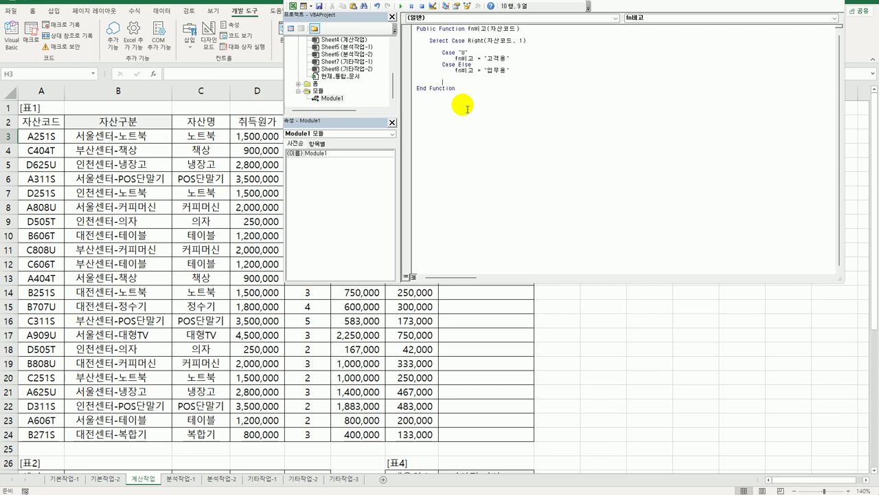
{"action": "type", "text": "end select"}
{"action": "key", "text": "Return"}
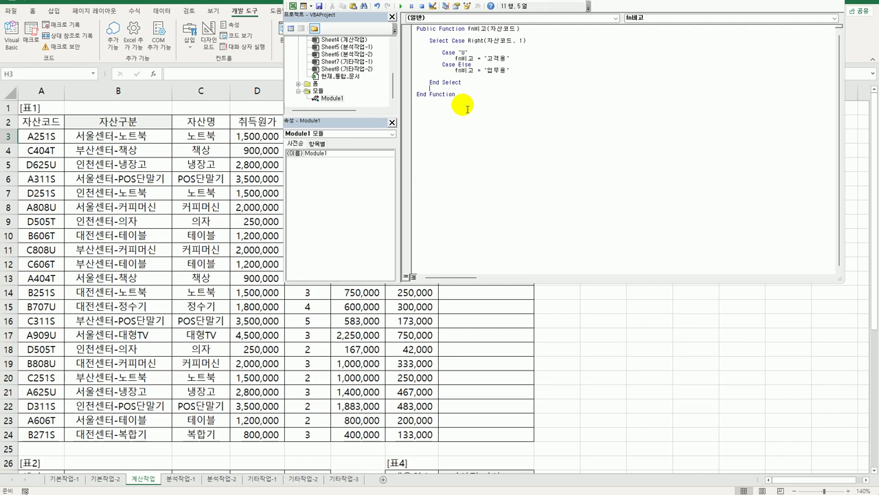
Back in the worksheet, insert the user-defined function fn비고 in H3 with A3 as 자산코드 and fill it down to H24.
{"action": "key", "text": "alt+F11"}
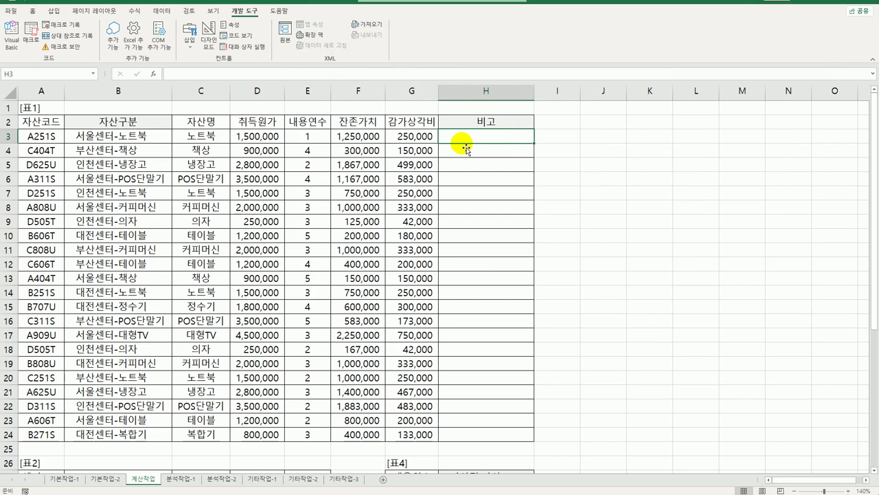
{"action": "left_click", "coordinate": [153, 74]}
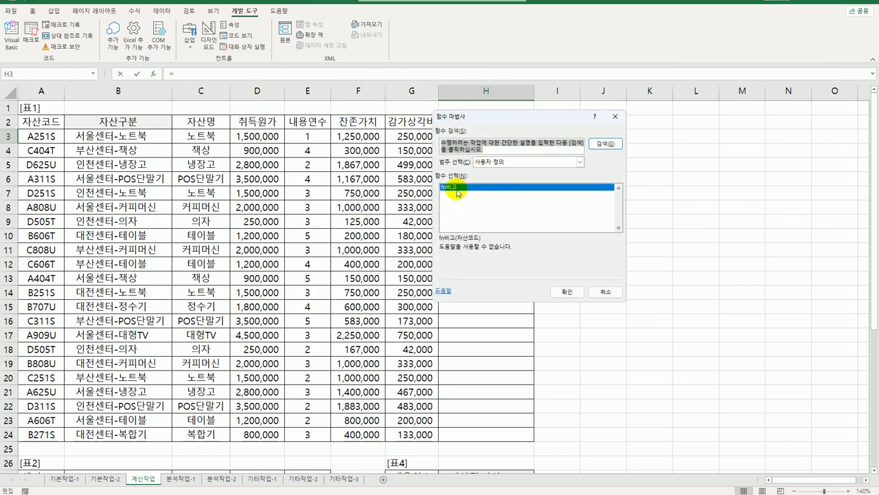
{"action": "left_click", "coordinate": [568, 292]}
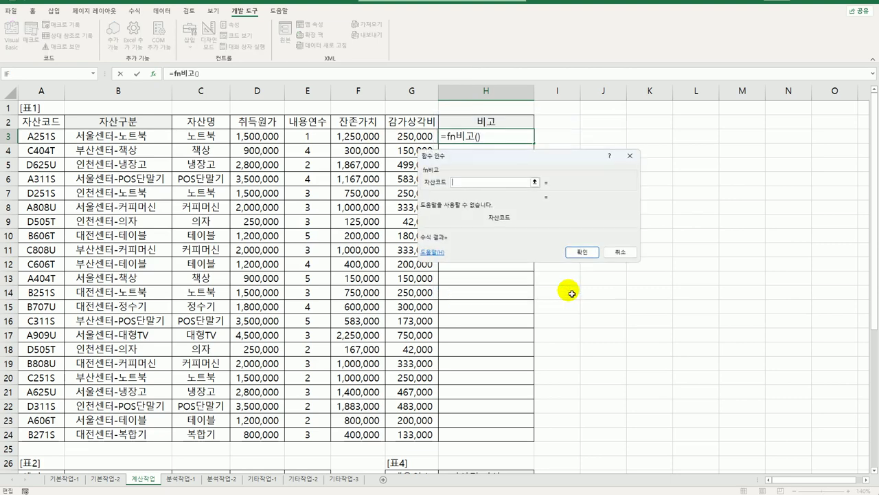
{"action": "left_click", "coordinate": [46, 141]}
{"action": "left_click", "coordinate": [582, 252]}
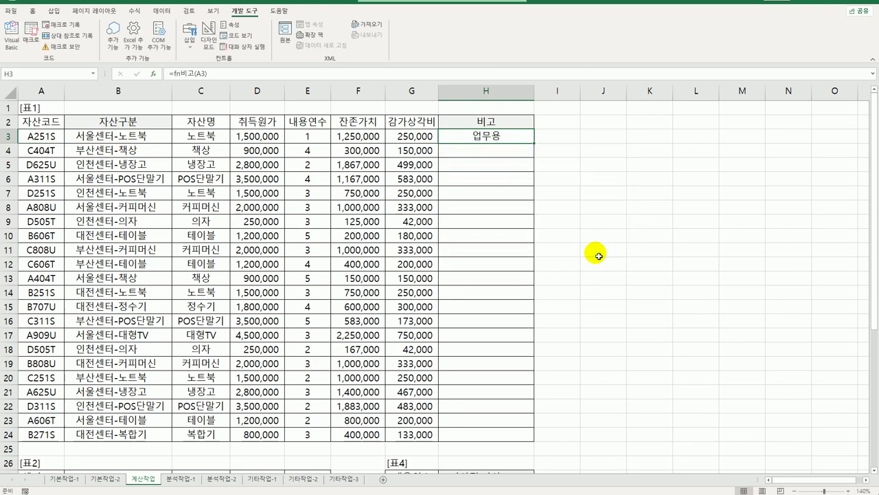
{"action": "double_click", "coordinate": [534, 143]}
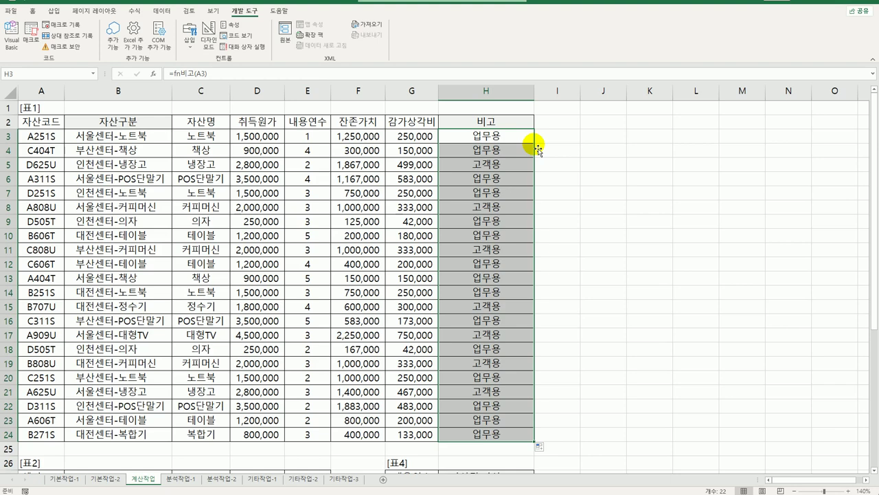
On sheet 분석작업-1, start a pivot table at A2 using an external data source and browse for more connections.
{"action": "left_click", "coordinate": [177, 480]}
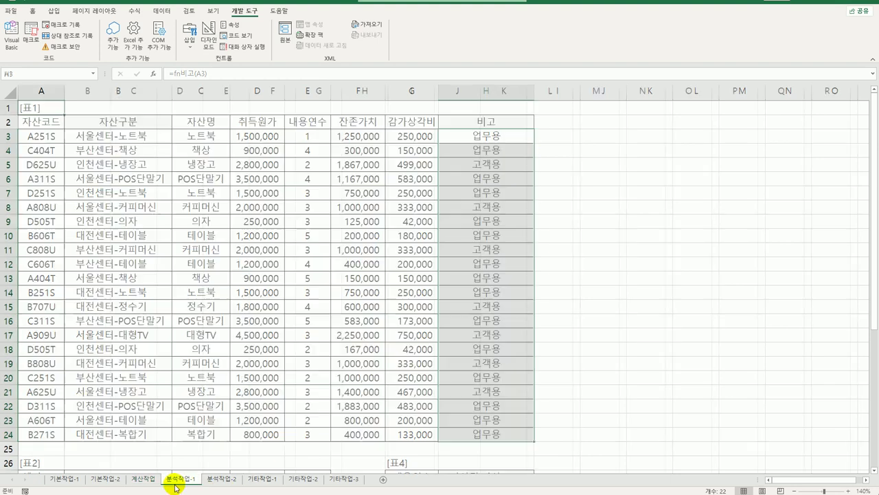
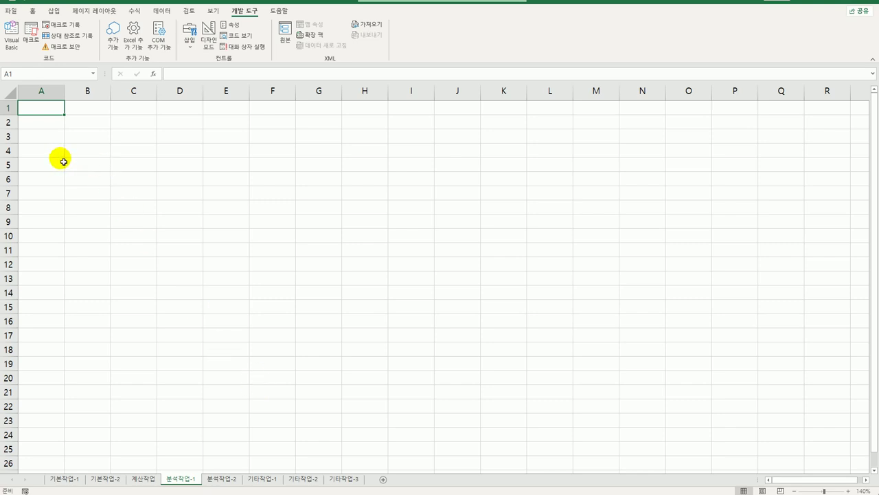
{"action": "left_click", "coordinate": [40, 129]}
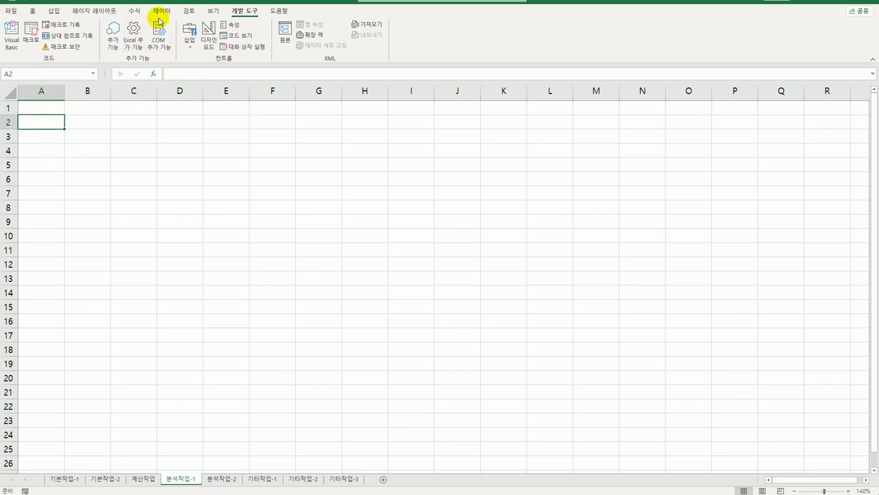
{"action": "left_click", "coordinate": [55, 11]}
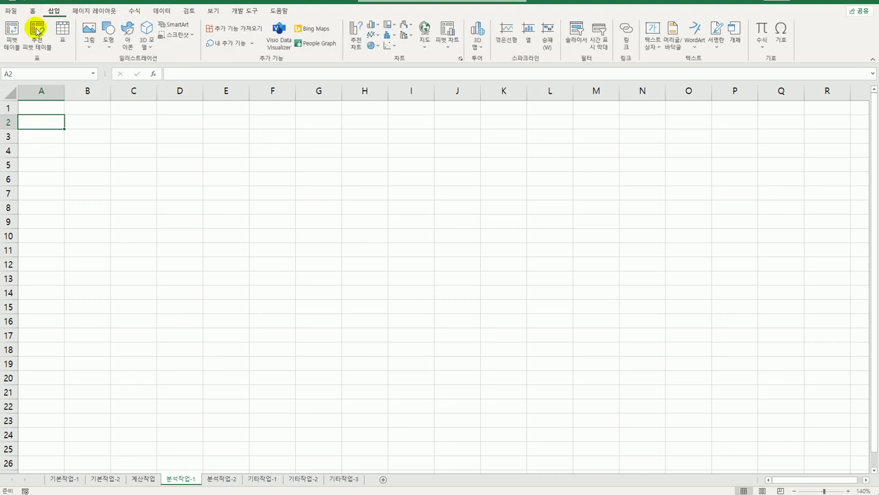
{"action": "left_click", "coordinate": [12, 41]}
{"action": "left_click", "coordinate": [453, 169]}
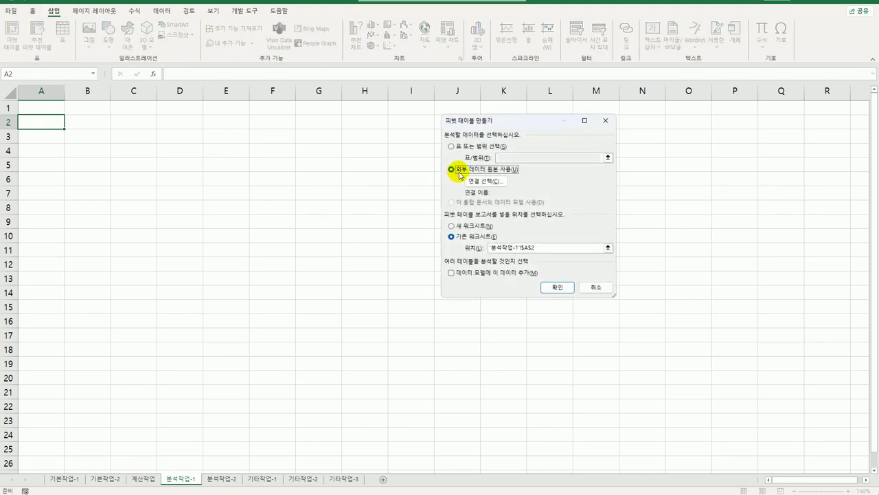
{"action": "left_click", "coordinate": [475, 182]}
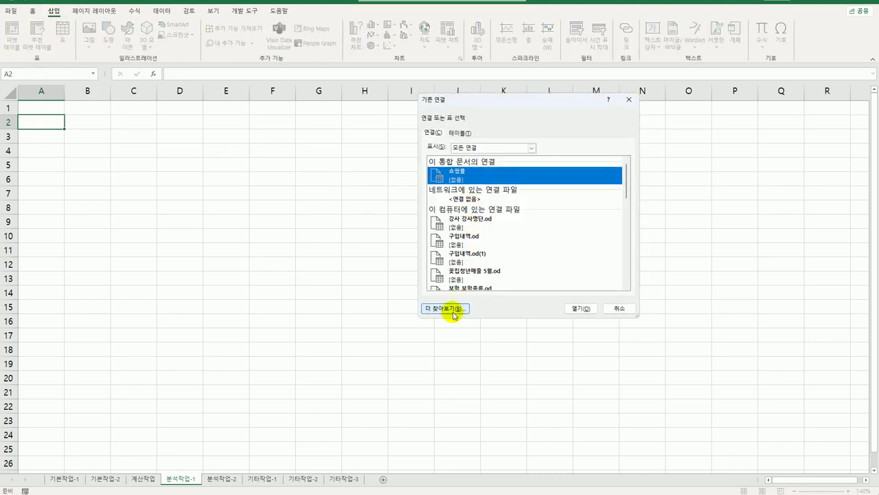
{"action": "left_click", "coordinate": [446, 309]}
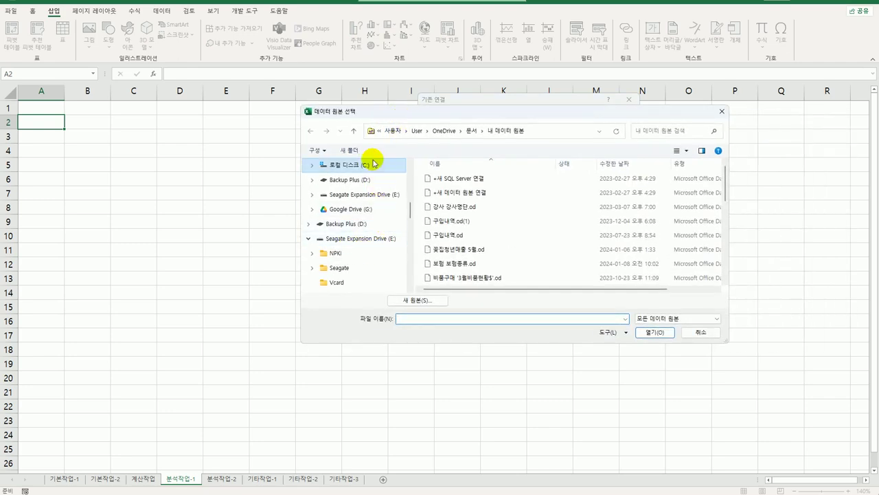
Choose the Excel file 쇼핑몰 from C:\컴활1급(상시)\스프레드시트\상시공략문제 as the pivot table's data source.
{"action": "left_click", "coordinate": [371, 166]}
{"action": "scroll", "coordinate": [508, 248], "scroll_direction": "down", "scroll_amount": 1}
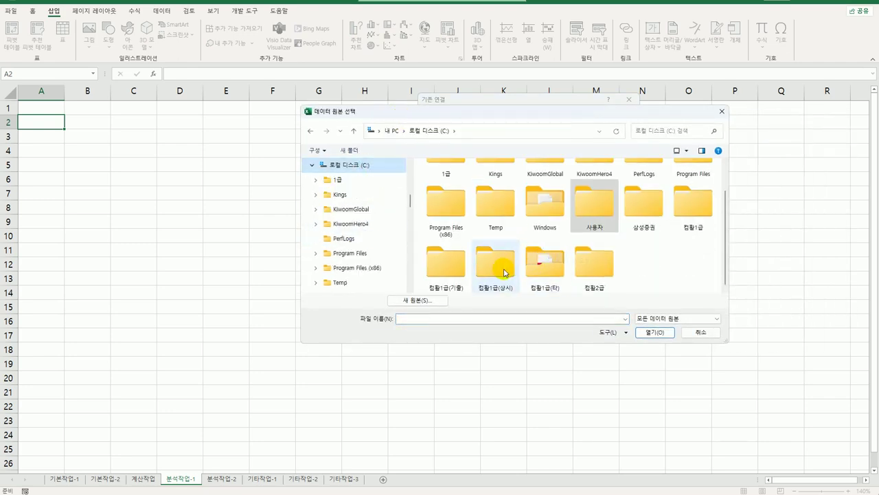
{"action": "double_click", "coordinate": [503, 270]}
{"action": "double_click", "coordinate": [460, 192]}
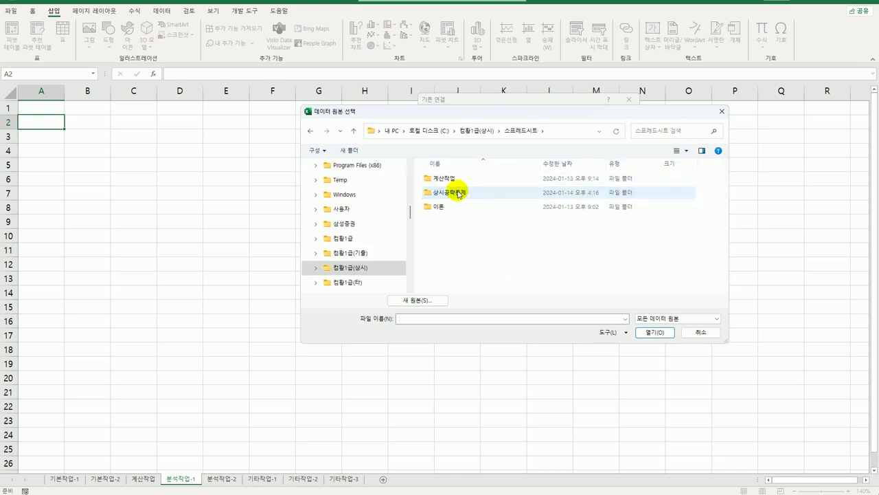
{"action": "double_click", "coordinate": [460, 193]}
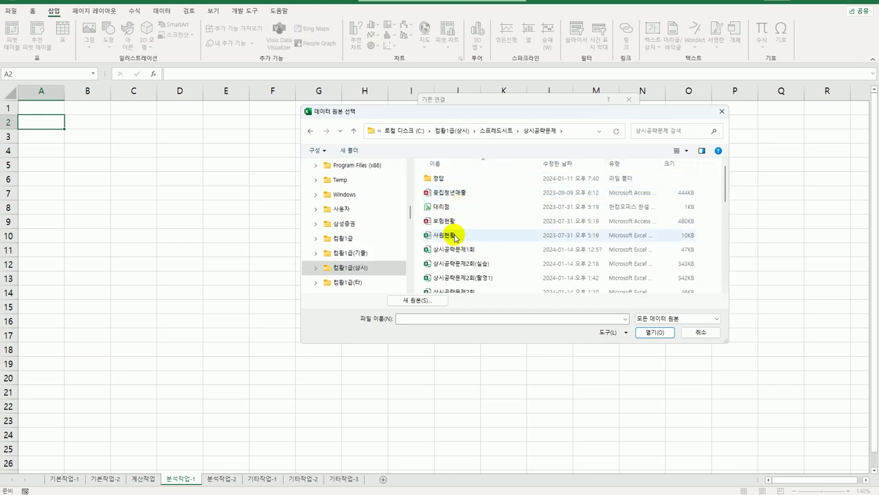
{"action": "scroll", "coordinate": [454, 237], "scroll_direction": "down", "scroll_amount": 5}
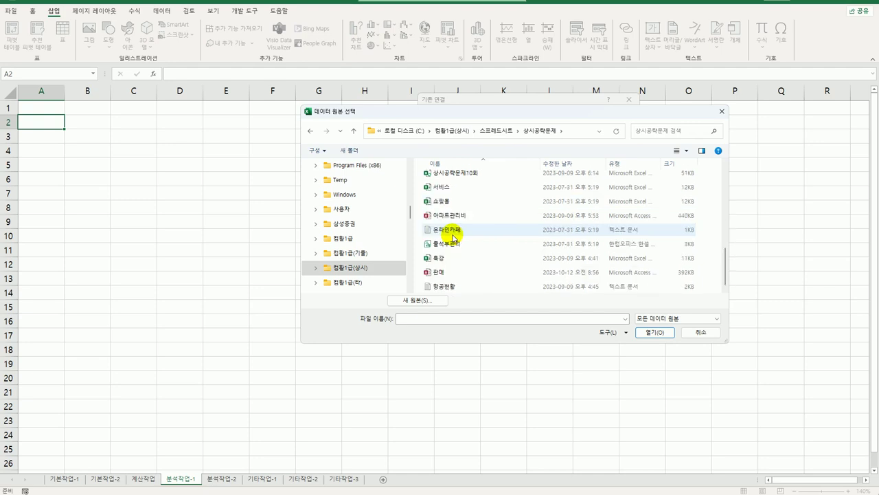
{"action": "double_click", "coordinate": [446, 202]}
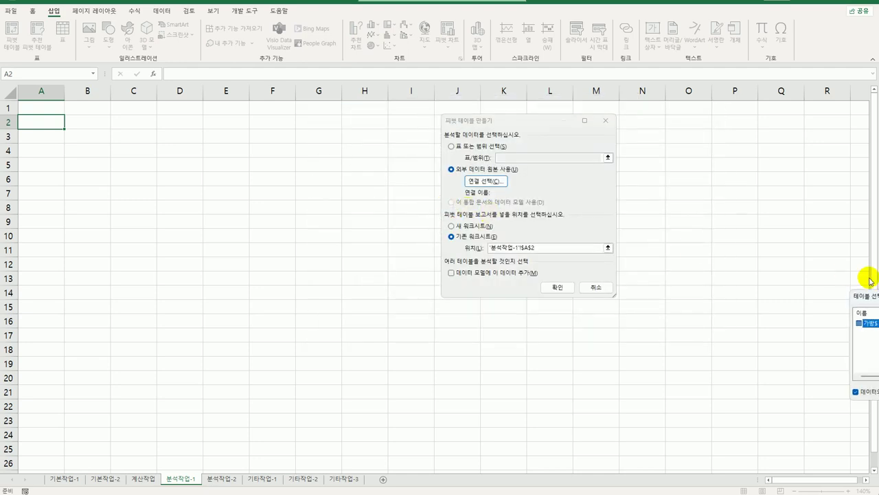
Use the table 가방$ with its first row as column headers and create the pivot table at A2 of the existing worksheet 분석작업-1.
{"action": "left_click_drag", "start_coordinate": [867, 296], "coordinate": [411, 217]}
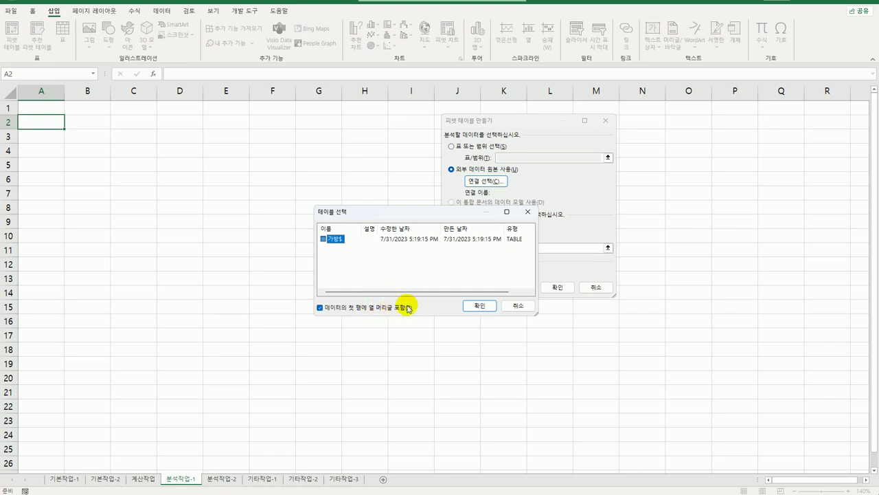
{"action": "left_click", "coordinate": [488, 307]}
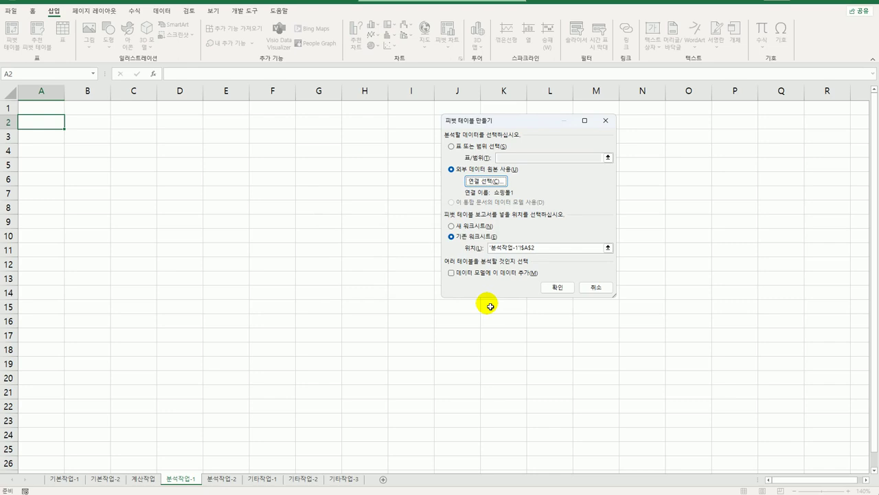
{"action": "left_click", "coordinate": [520, 252]}
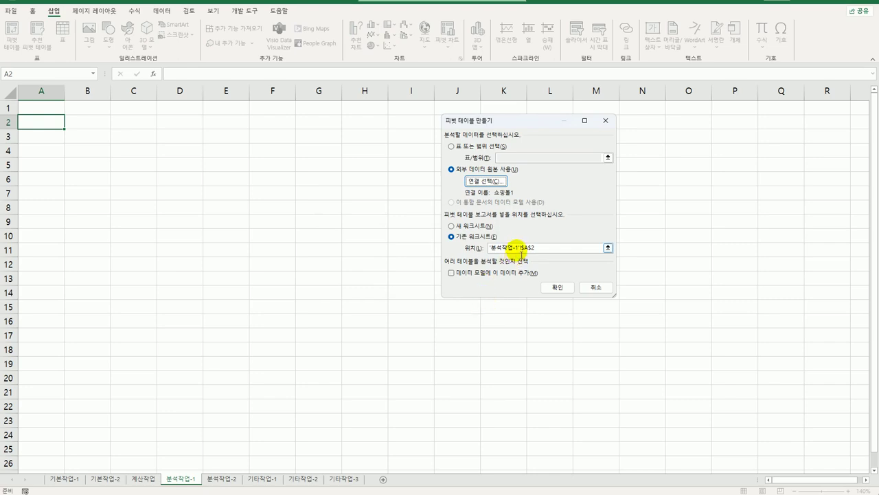
{"action": "left_click", "coordinate": [555, 287]}
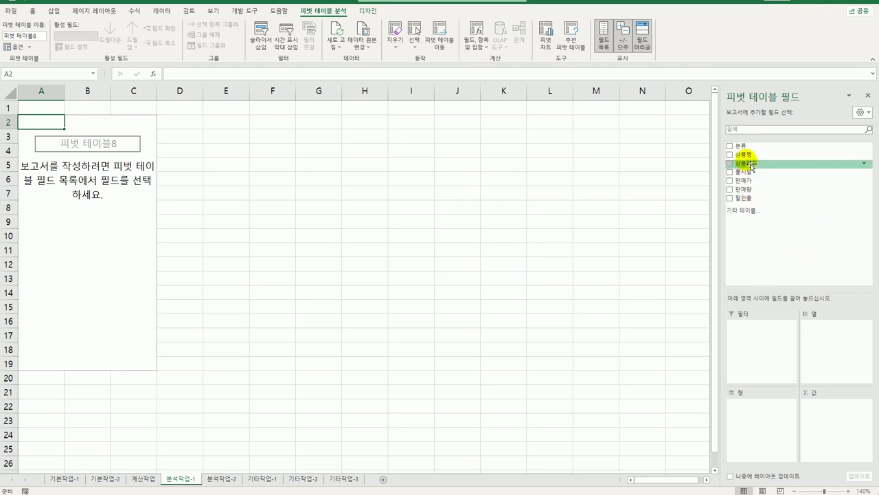
Put 상품명 in the pivot table's row area and 판매가 and 판매량 in its values area.
{"action": "left_click_drag", "start_coordinate": [745, 156], "coordinate": [744, 428]}
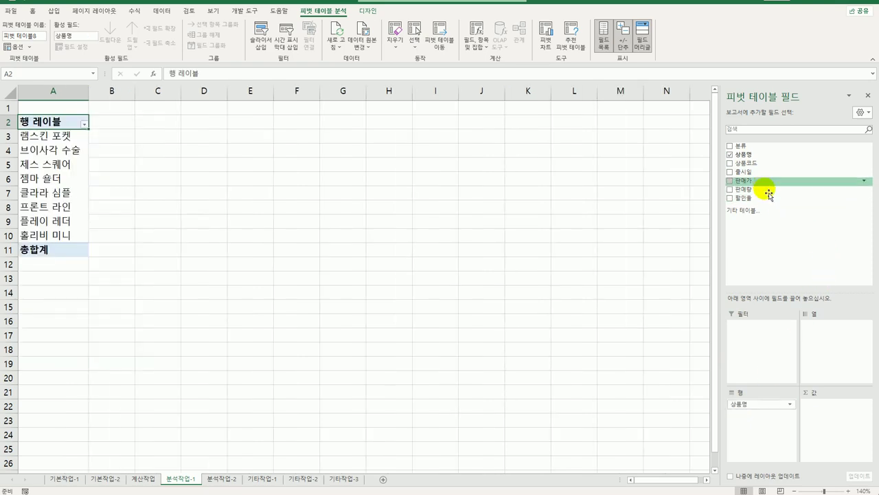
{"action": "left_click_drag", "start_coordinate": [766, 181], "coordinate": [817, 414]}
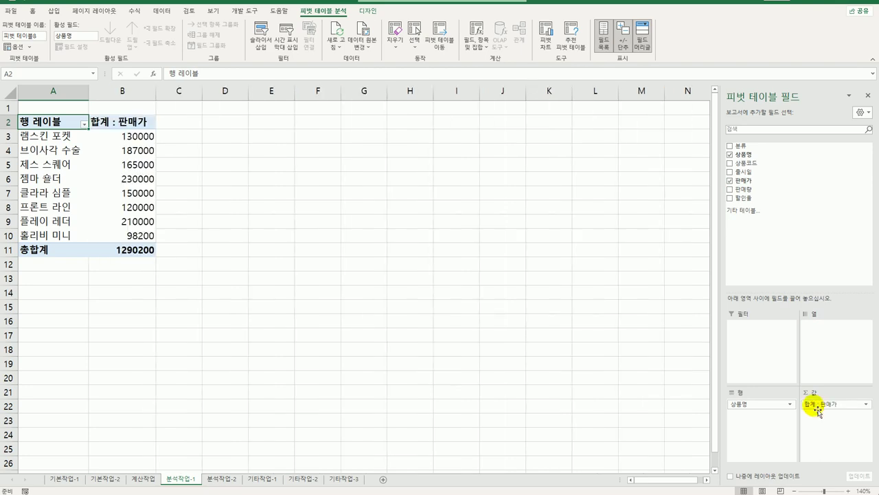
{"action": "left_click_drag", "start_coordinate": [761, 190], "coordinate": [821, 444]}
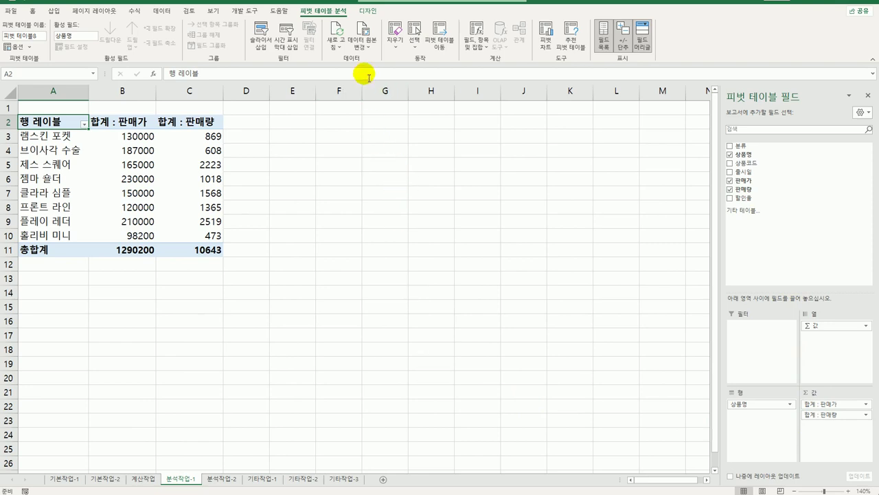
Switch the pivot table's report layout to tabular form (테이블 형식으로 표시).
{"action": "left_click", "coordinate": [366, 17]}
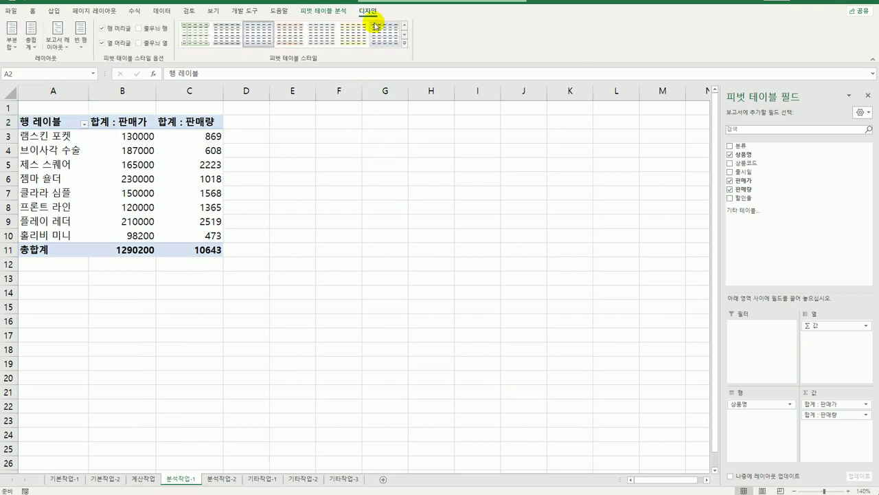
{"action": "left_click", "coordinate": [60, 47]}
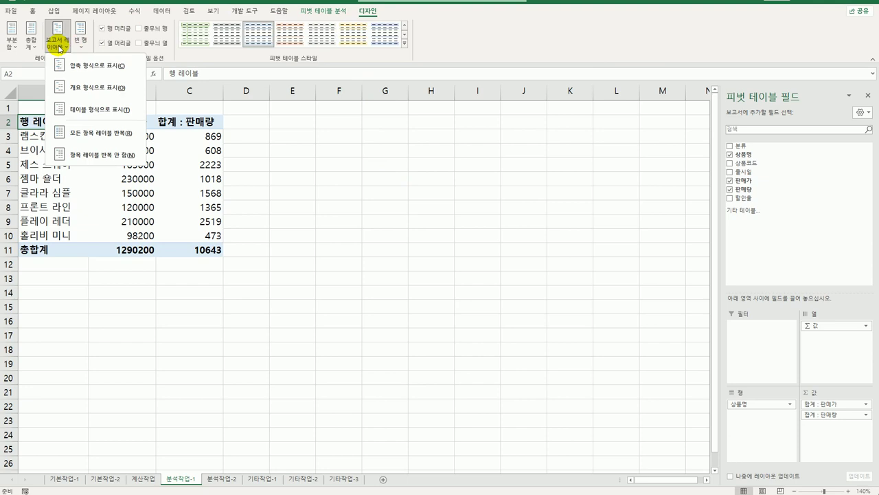
{"action": "left_click", "coordinate": [77, 110]}
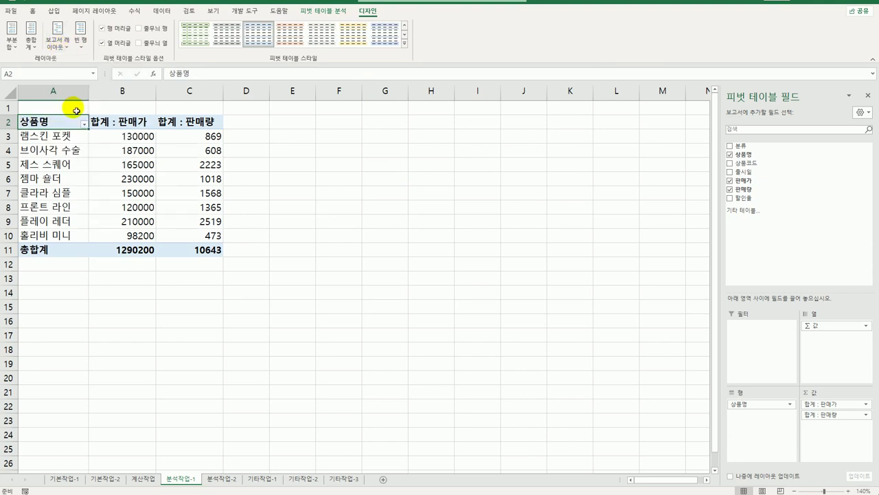
Group the 상품명 items 램스킨 포켓, 프론트 라인 and 플레이 레더 in the pivot table.
{"action": "left_click", "coordinate": [58, 141]}
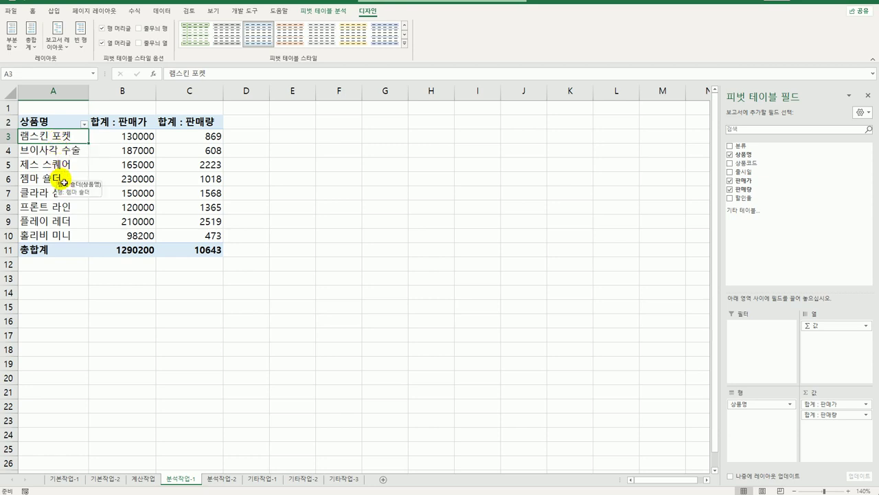
{"action": "left_click", "coordinate": [73, 208], "text": "ctrl"}
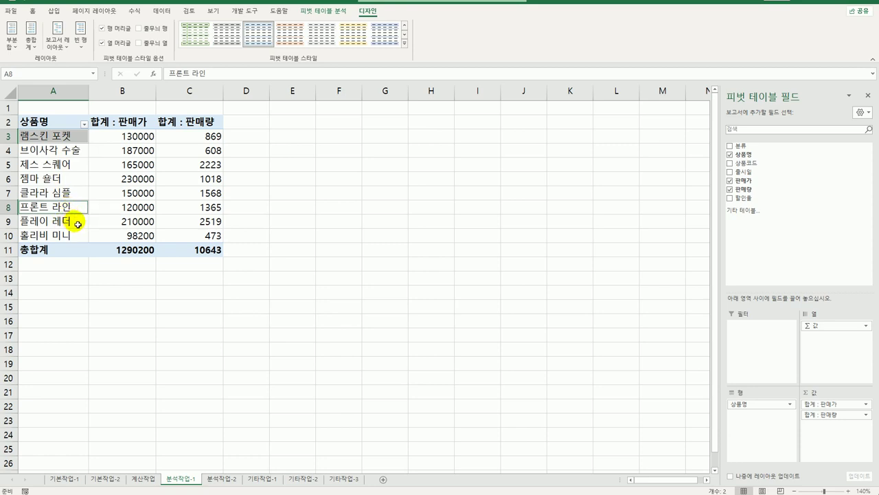
{"action": "left_click", "coordinate": [76, 227], "text": "ctrl"}
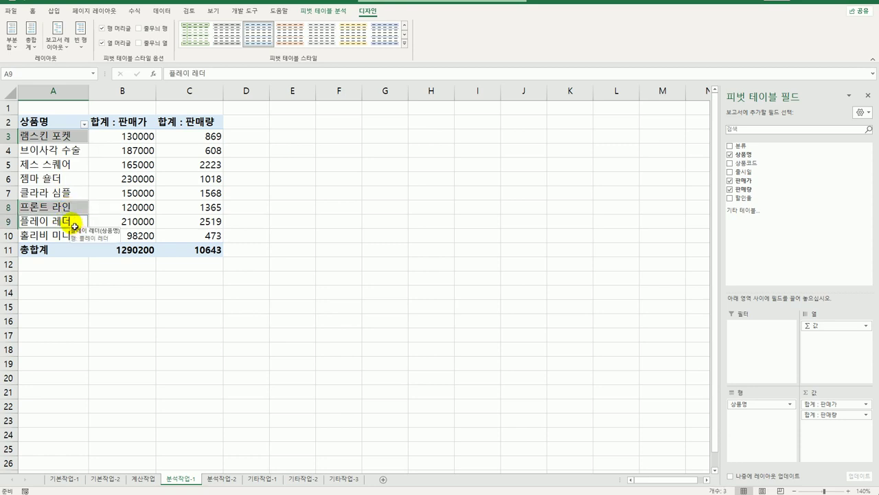
{"action": "right_click", "coordinate": [74, 227]}
{"action": "left_click", "coordinate": [117, 315]}
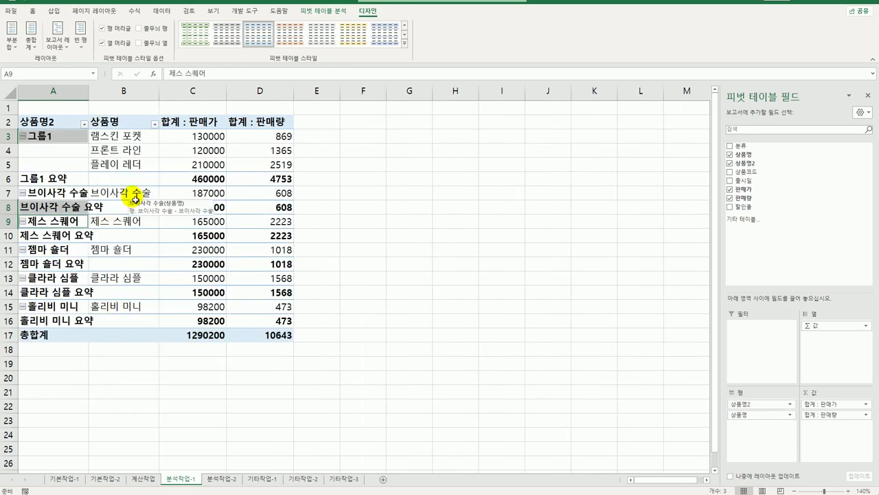
Group the 상품명 items 브이사각 수술, 클라라 심플 and 홀리비 미니 in the pivot table.
{"action": "left_click", "coordinate": [136, 197]}
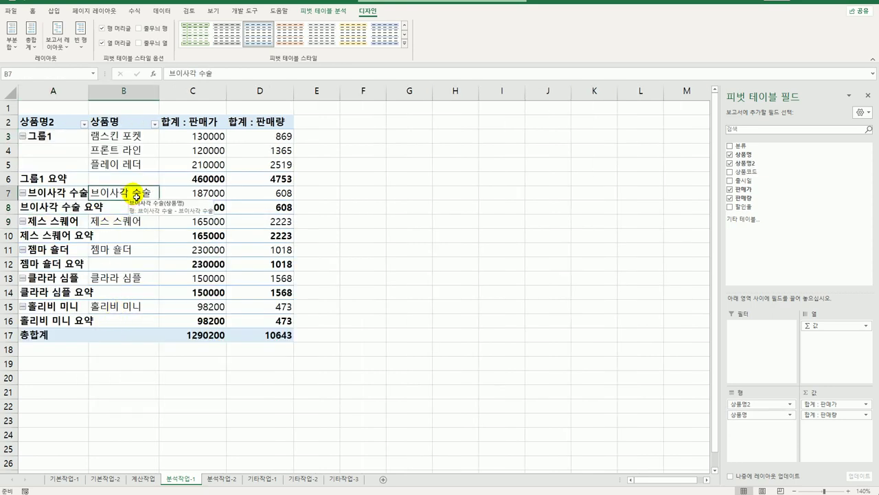
{"action": "left_click", "coordinate": [123, 278], "text": "ctrl"}
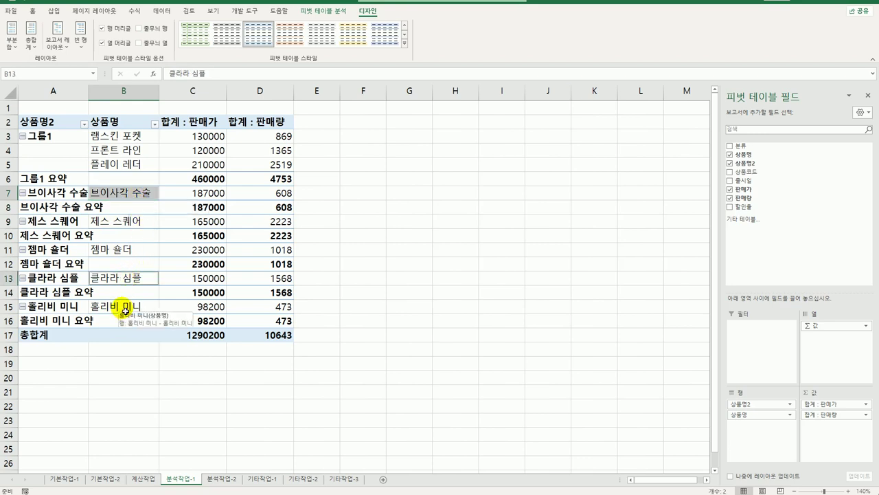
{"action": "left_click", "coordinate": [127, 306], "text": "ctrl"}
{"action": "right_click", "coordinate": [118, 195]}
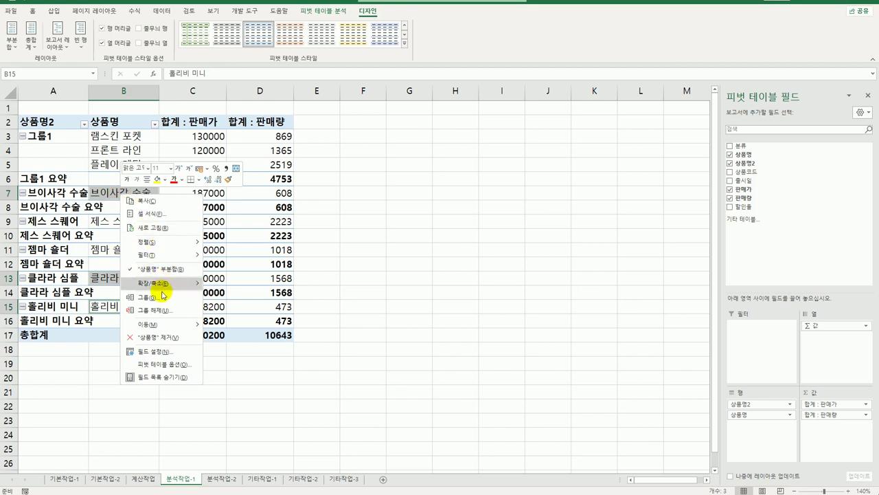
{"action": "left_click", "coordinate": [165, 296]}
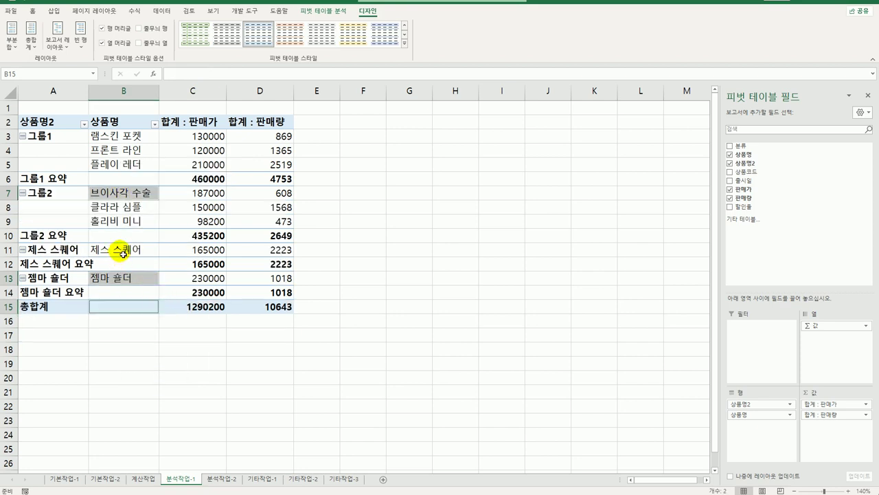
Group the remaining 상품명 items 제스 스퀘어 and 젬마 숄더 in the pivot table.
{"action": "left_click", "coordinate": [123, 252]}
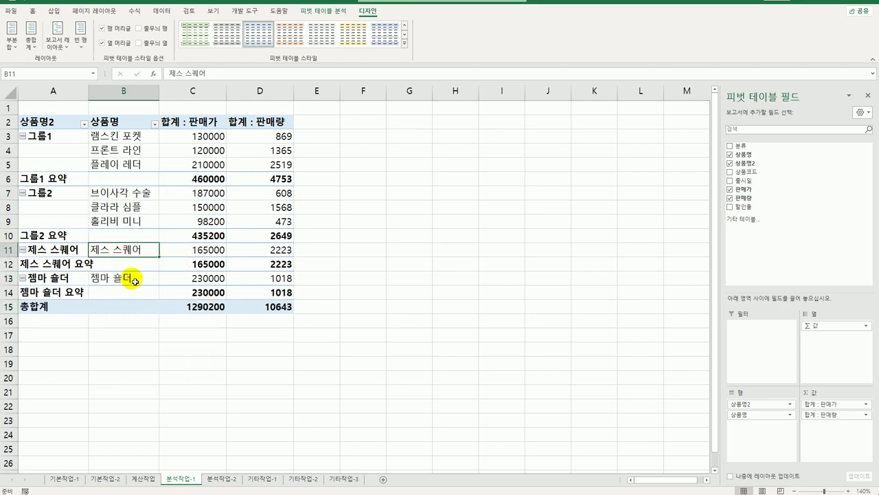
{"action": "left_click", "coordinate": [132, 279], "text": "ctrl"}
{"action": "right_click", "coordinate": [132, 279]}
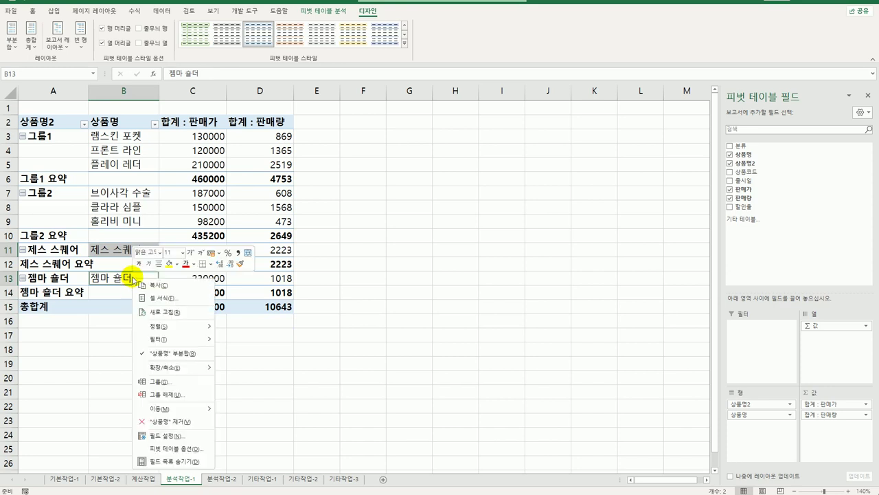
Group the selected 제스 스퀘어 and 젬마 숄더 items and rename 그룹1 in the pivot table as 백팩.
{"action": "left_click", "coordinate": [172, 367]}
{"action": "left_click", "coordinate": [51, 138]}
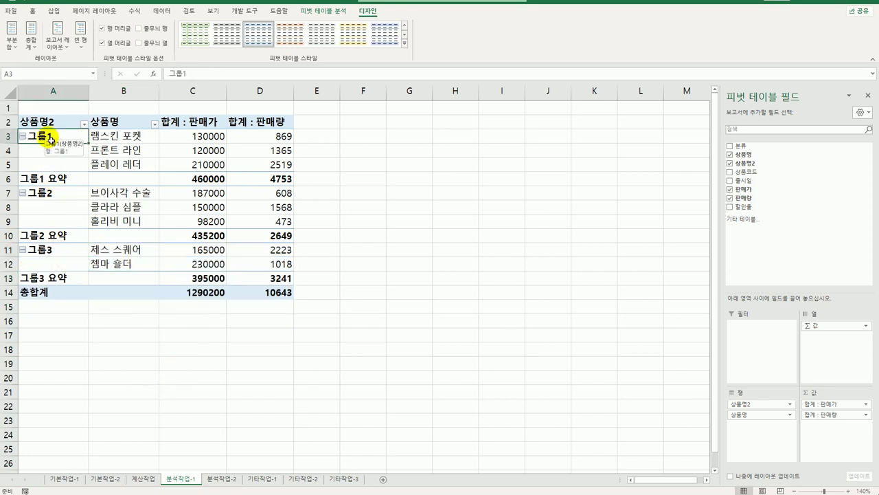
{"action": "type", "text": "qor"}
{"action": "key", "text": "BackSpace"}
{"action": "key", "text": "BackSpace"}
{"action": "key", "text": "BackSpace"}
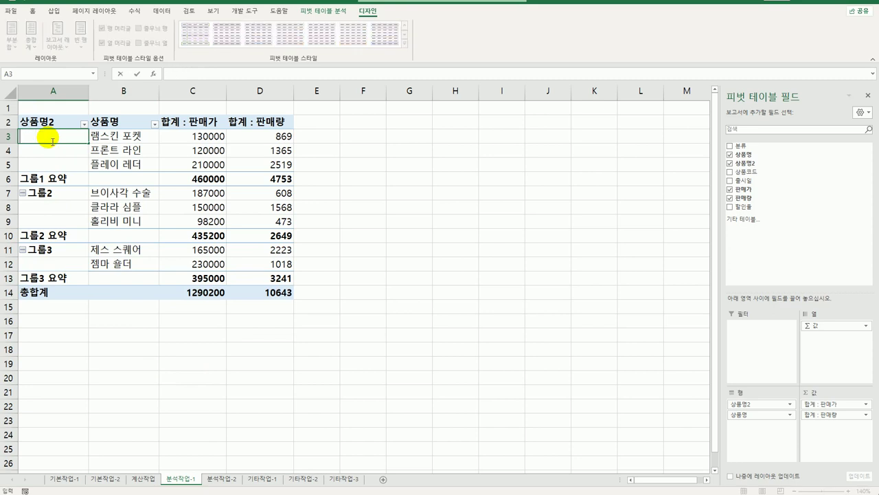
{"action": "key", "text": "Hangul"}
{"action": "type", "text": "ㅂㅐㄱㅍㅐㄱ"}
{"action": "key", "text": "Return"}
Rename the pivot table's 그룹2 as 크로스백.
{"action": "key", "text": "Down"}
{"action": "key", "text": "Down"}
{"action": "key", "text": "Down"}
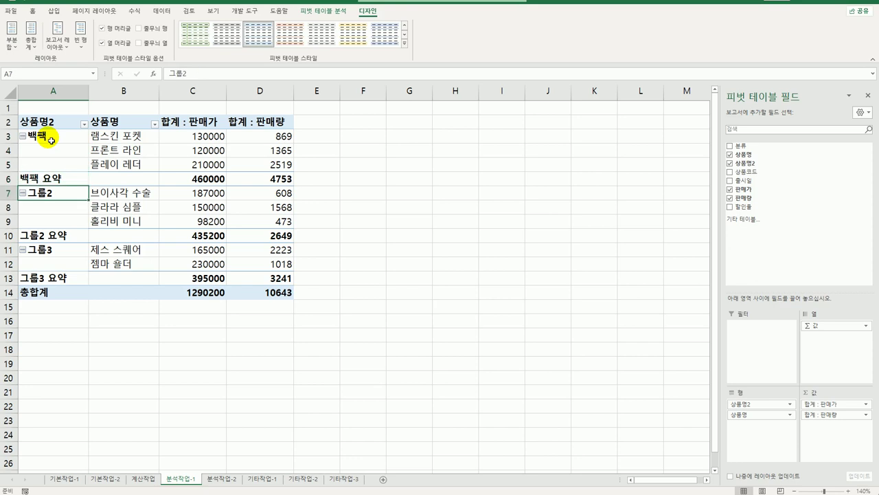
{"action": "type", "text": "ㅋㅡㄹㅗㅅㅡ"}
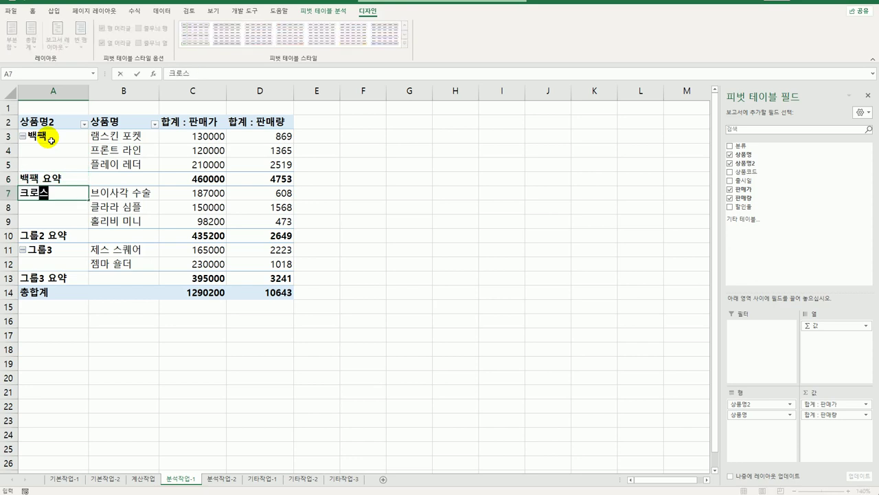
{"action": "type", "text": "ㅂㅐㄱ"}
{"action": "key", "text": "Return"}
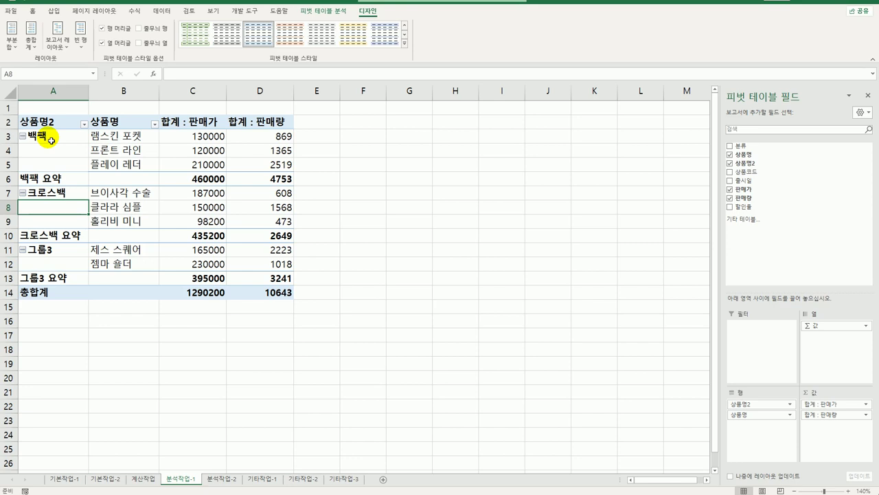
Rename the pivot table's 그룹3 as 숄더백.
{"action": "key", "text": "Down"}
{"action": "key", "text": "Down"}
{"action": "key", "text": "Down"}
{"action": "type", "text": "숄더"}
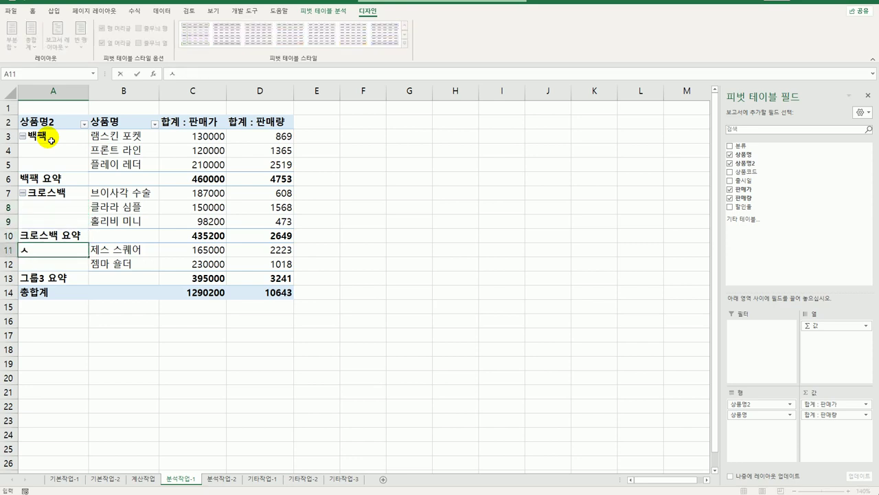
{"action": "type", "text": "백"}
{"action": "key", "text": "Return"}
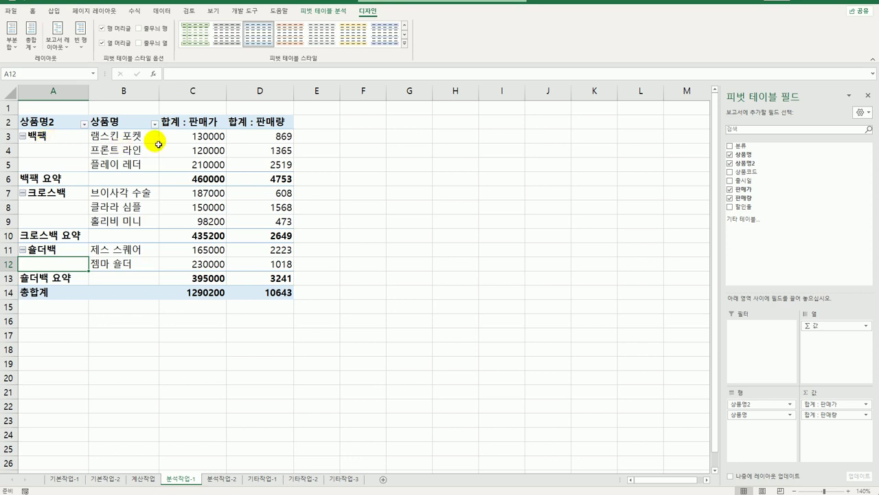
Show the 합계 : 판매량 values as 열 합계 비율 (percentage of column total).
{"action": "left_click", "coordinate": [265, 121]}
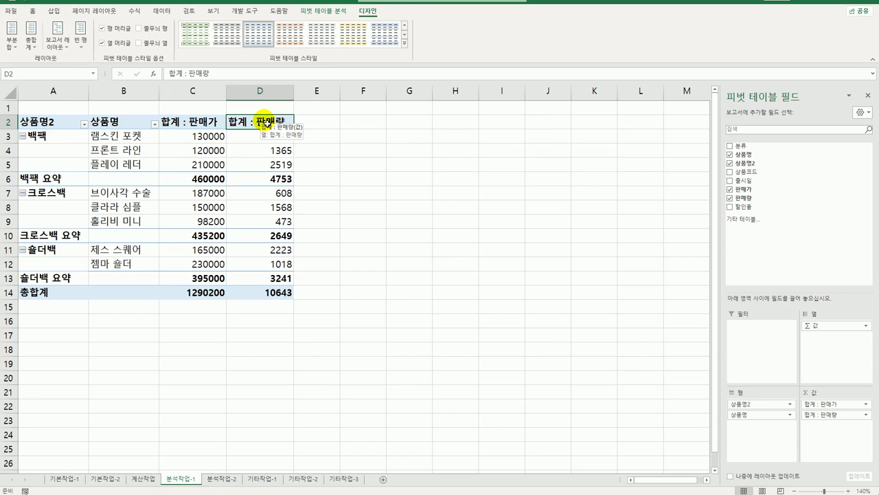
{"action": "right_click", "coordinate": [265, 122]}
{"action": "left_click", "coordinate": [323, 250]}
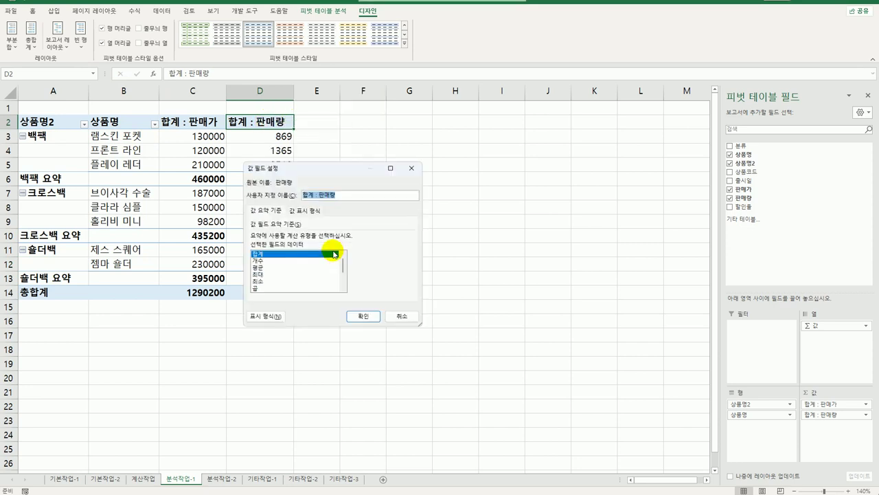
{"action": "left_click", "coordinate": [304, 210]}
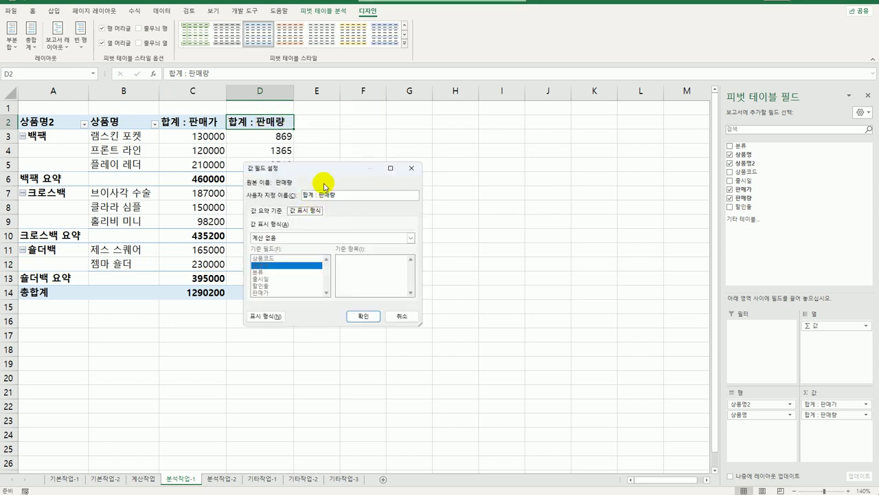
{"action": "left_click_drag", "start_coordinate": [328, 173], "coordinate": [459, 143]}
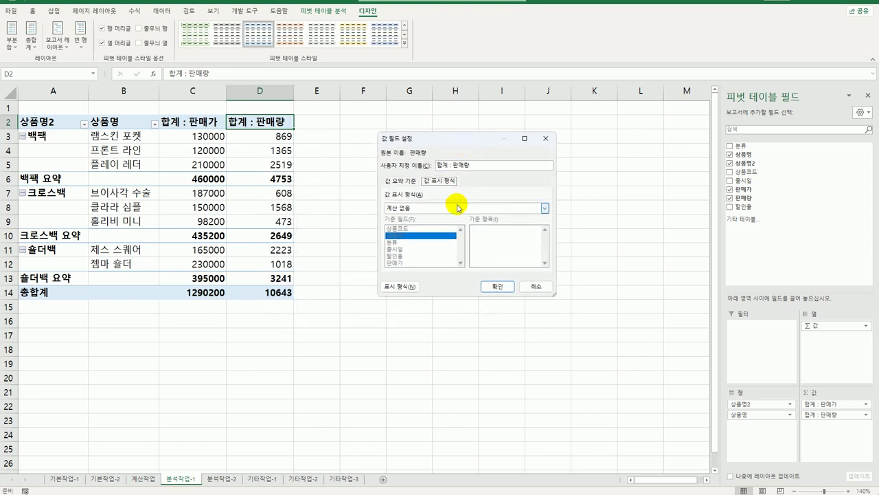
{"action": "left_click", "coordinate": [457, 208]}
{"action": "left_click", "coordinate": [454, 231]}
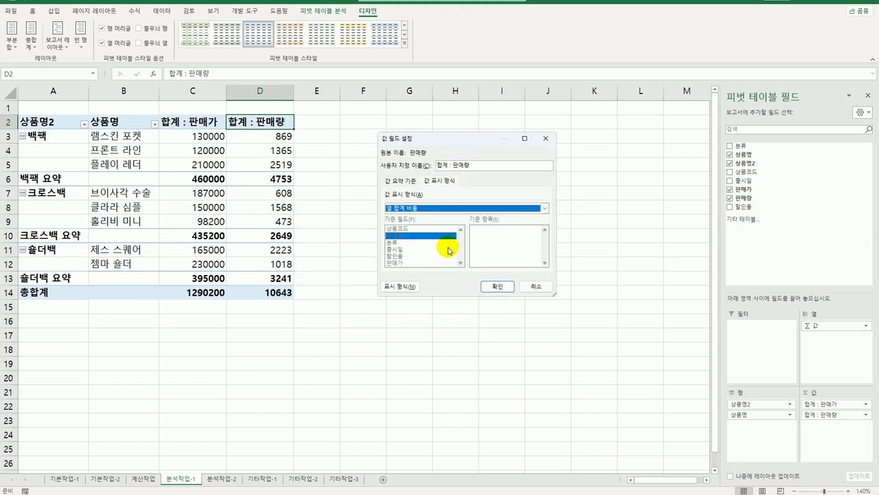
{"action": "left_click", "coordinate": [497, 287]}
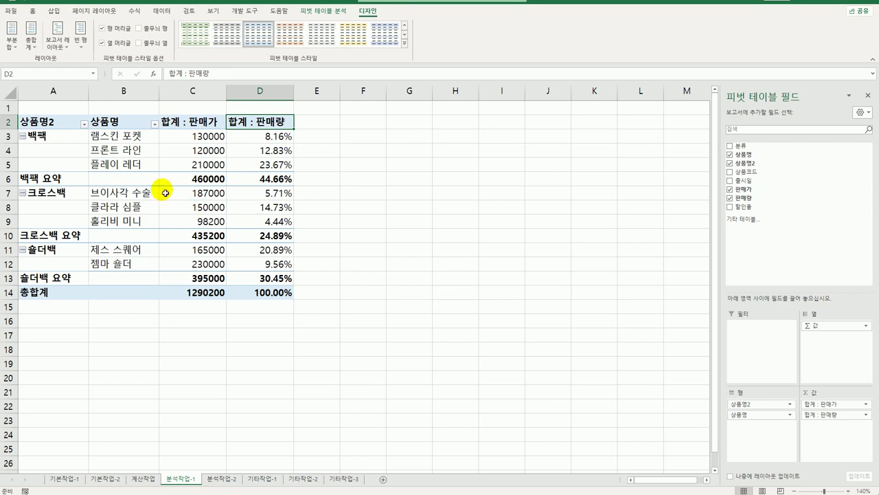
Format the 합계 : 판매가 value field as 숫자 (Number) with the thousands separator.
{"action": "left_click", "coordinate": [188, 126]}
{"action": "right_click", "coordinate": [189, 126]}
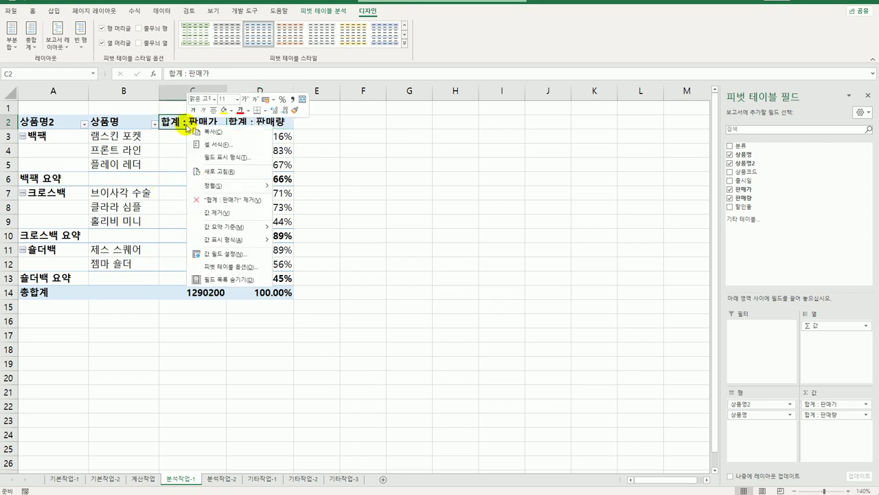
{"action": "left_click", "coordinate": [222, 255]}
{"action": "left_click_drag", "start_coordinate": [247, 172], "coordinate": [407, 149]}
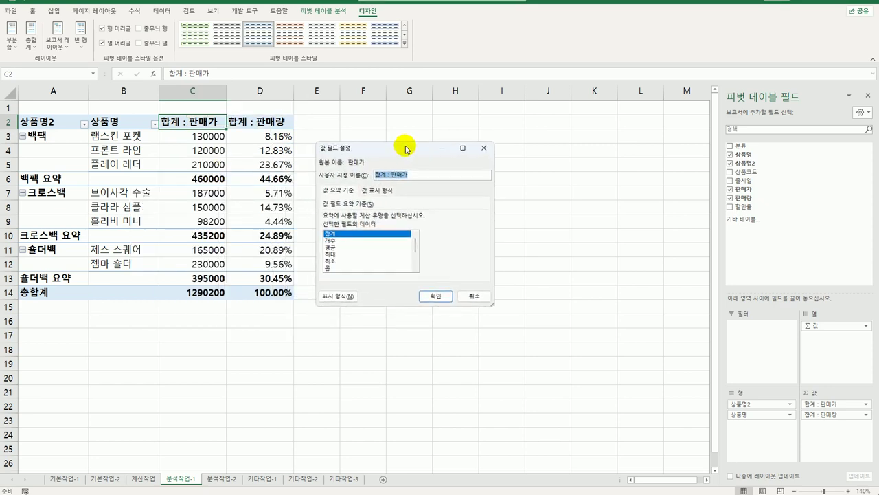
{"action": "left_click", "coordinate": [338, 295]}
{"action": "left_click", "coordinate": [113, 175]}
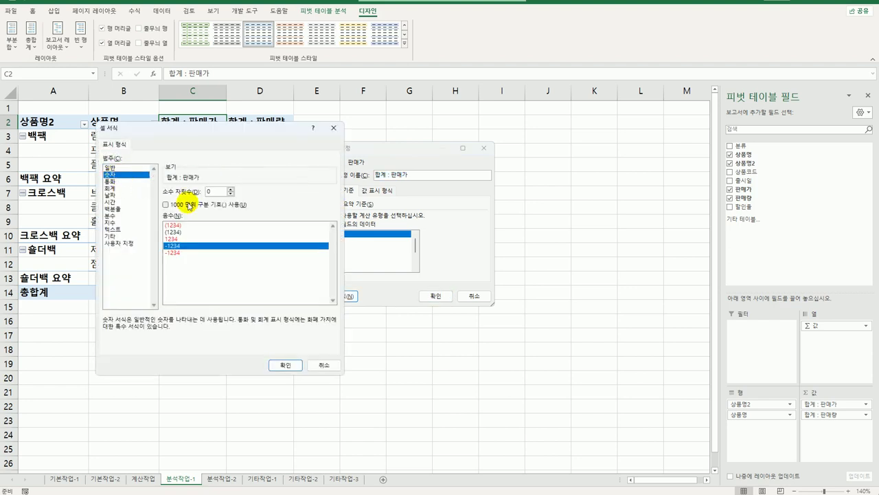
{"action": "left_click", "coordinate": [188, 203]}
{"action": "left_click_drag", "start_coordinate": [227, 133], "coordinate": [410, 148]}
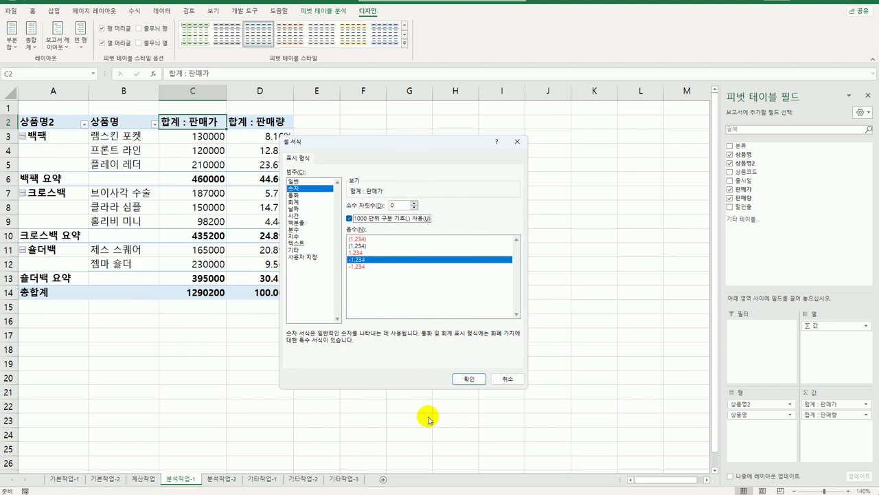
{"action": "left_click", "coordinate": [468, 378]}
{"action": "left_click", "coordinate": [436, 297]}
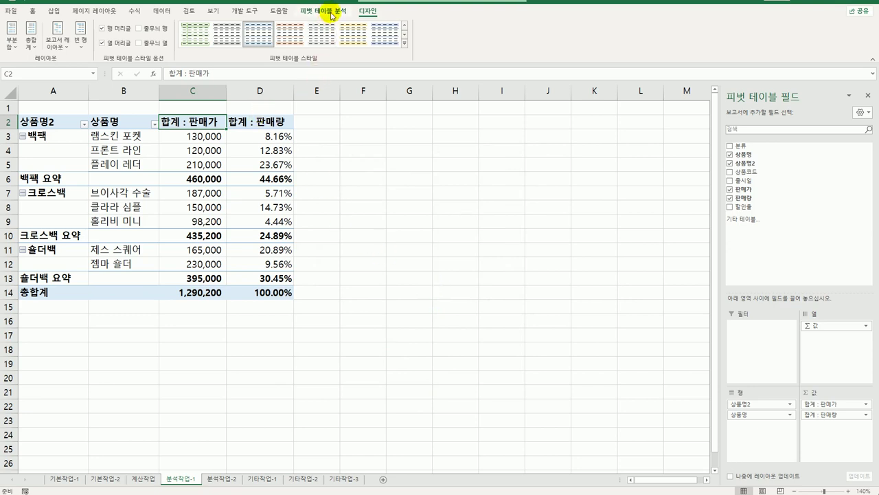
Show all subtotals at the bottom of each group and hide the pivot table's expand/collapse (+/-) buttons.
{"action": "left_click", "coordinate": [12, 48]}
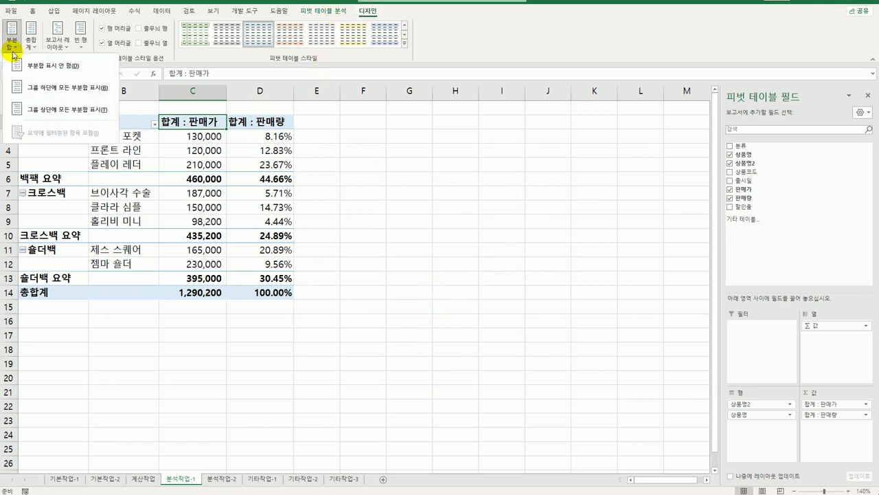
{"action": "left_click", "coordinate": [46, 94]}
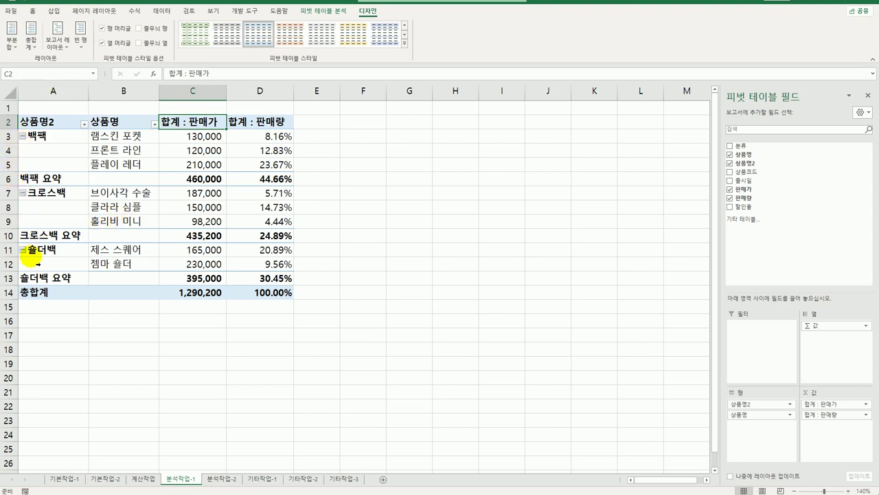
{"action": "left_click", "coordinate": [322, 12]}
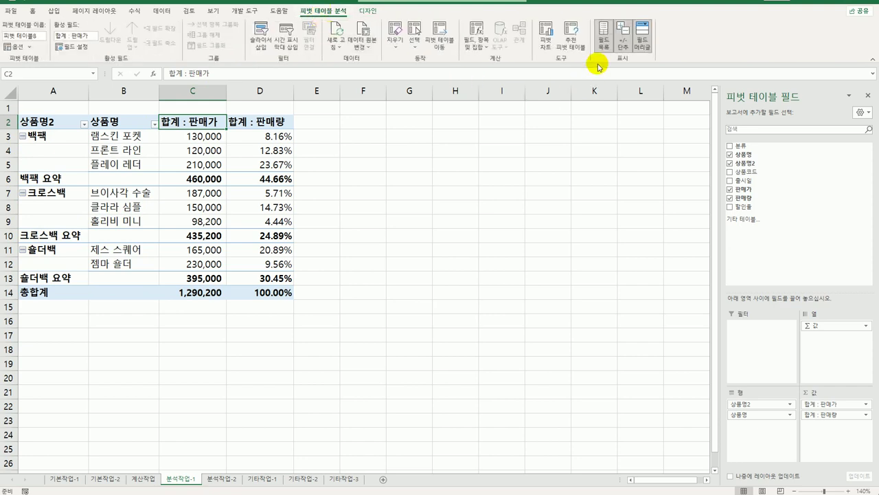
{"action": "left_click", "coordinate": [621, 42]}
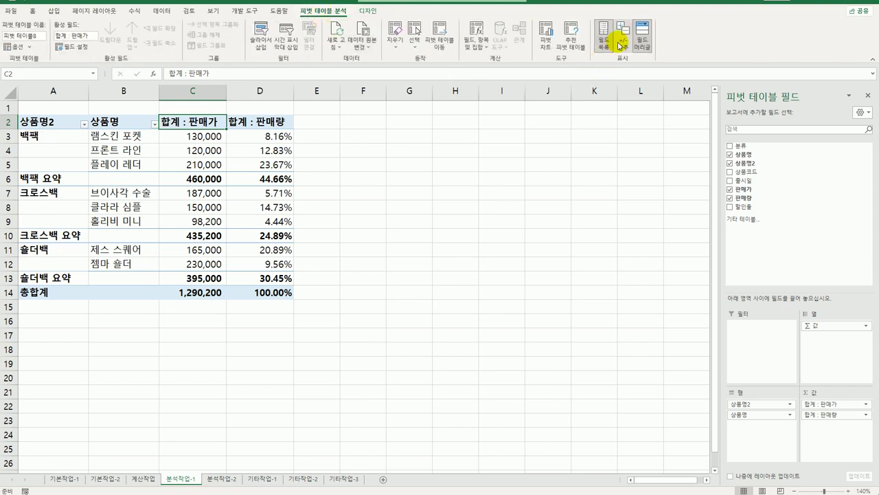
Apply the orange pivot table style from the second row of the 중간 (Medium) group and turn on 줄무늬 행 (banded rows).
{"action": "left_click", "coordinate": [368, 11]}
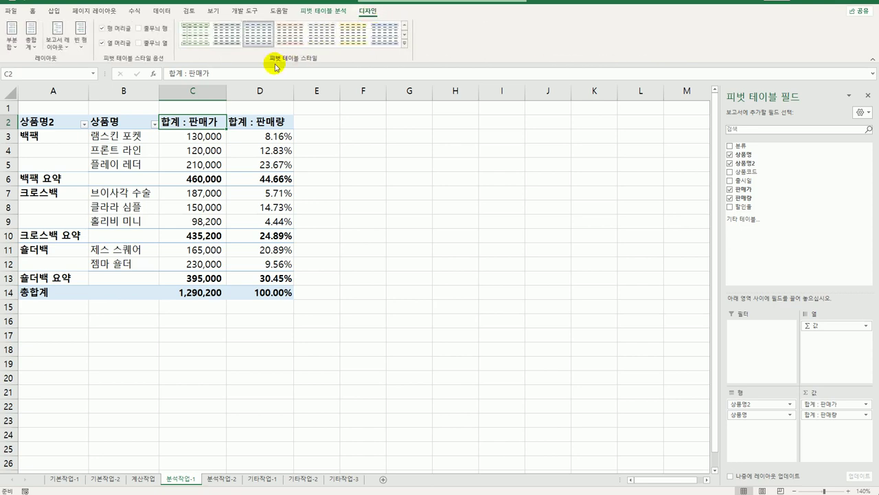
{"action": "left_click", "coordinate": [404, 42]}
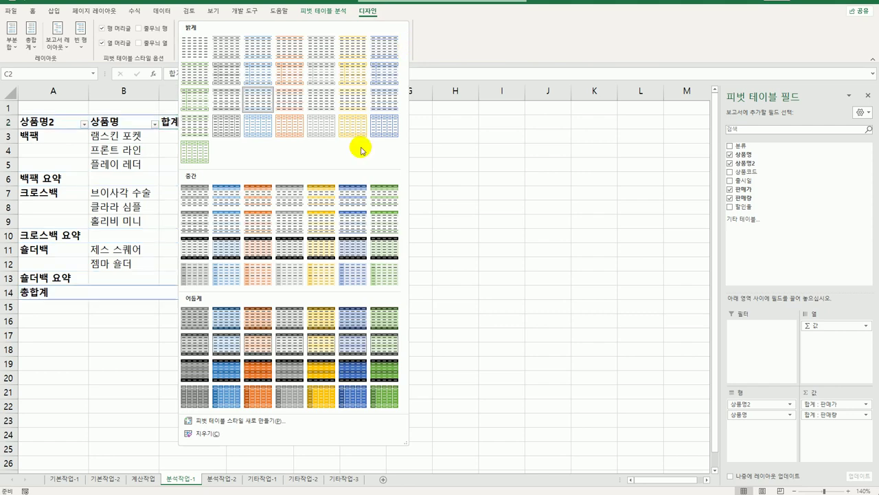
{"action": "left_click", "coordinate": [268, 223]}
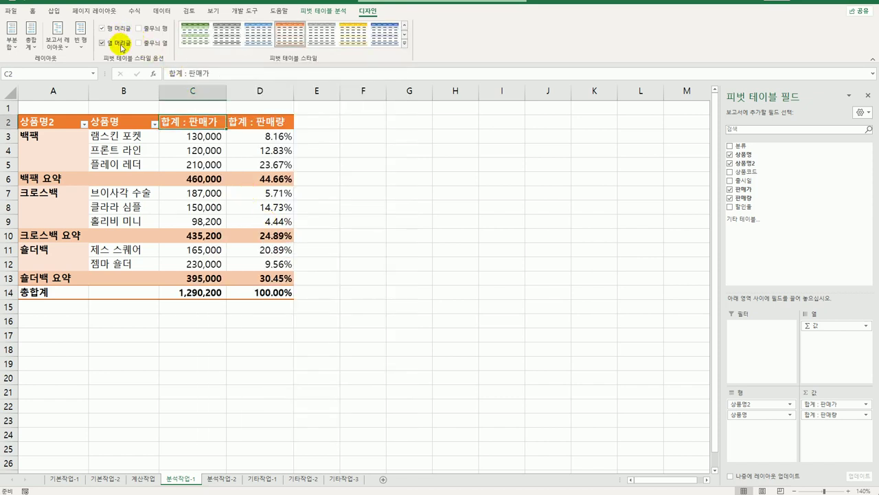
{"action": "left_click", "coordinate": [155, 30]}
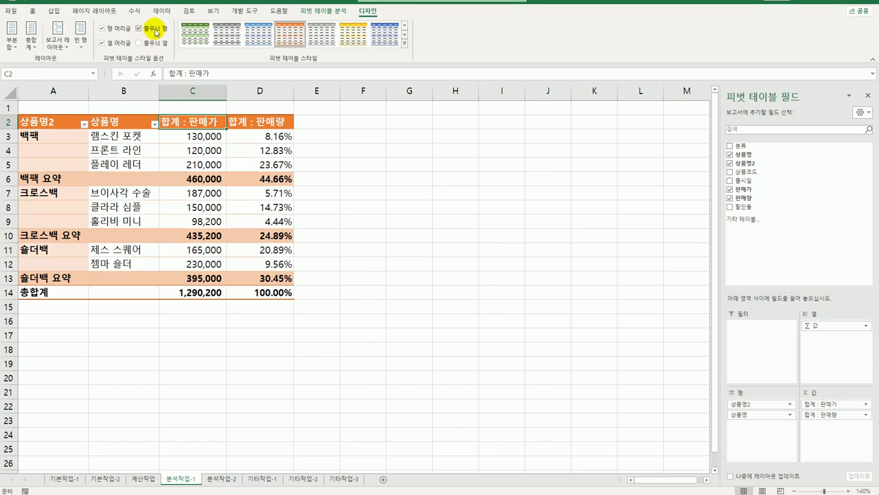
{"action": "left_click", "coordinate": [316, 353]}
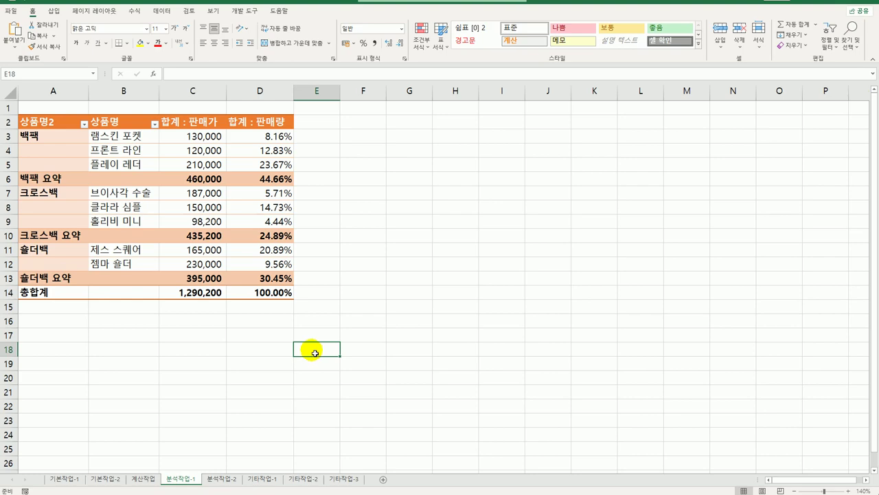
On sheet 분석작업-2, restrict the 구분 cells C3:C15 to a validation list with source 허브차,보이차,녹차.
{"action": "left_click", "coordinate": [222, 479]}
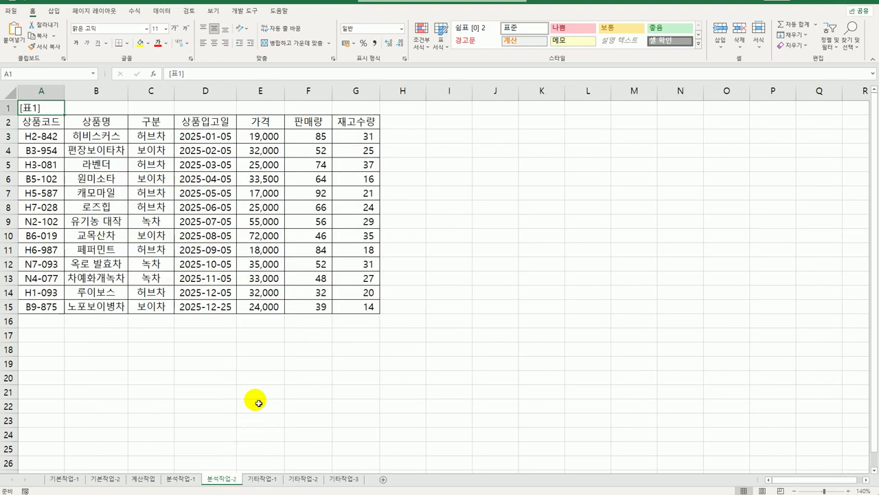
{"action": "left_click_drag", "start_coordinate": [170, 140], "coordinate": [156, 313]}
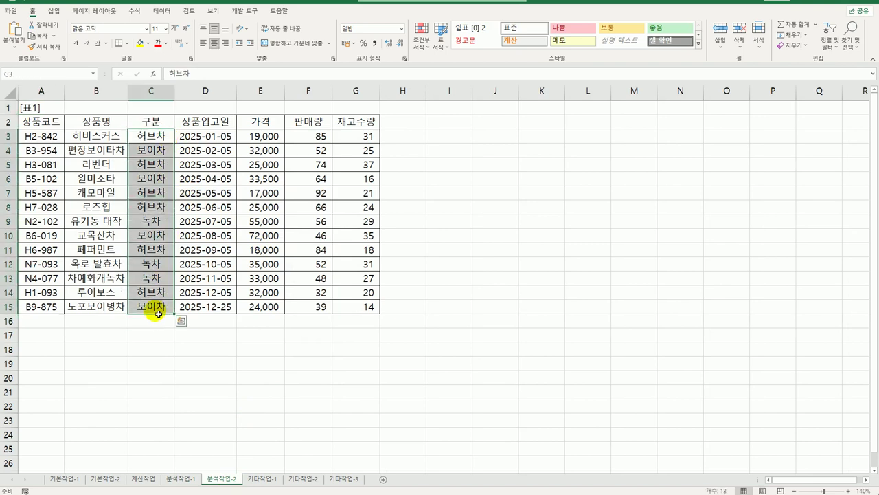
{"action": "left_click", "coordinate": [162, 11]}
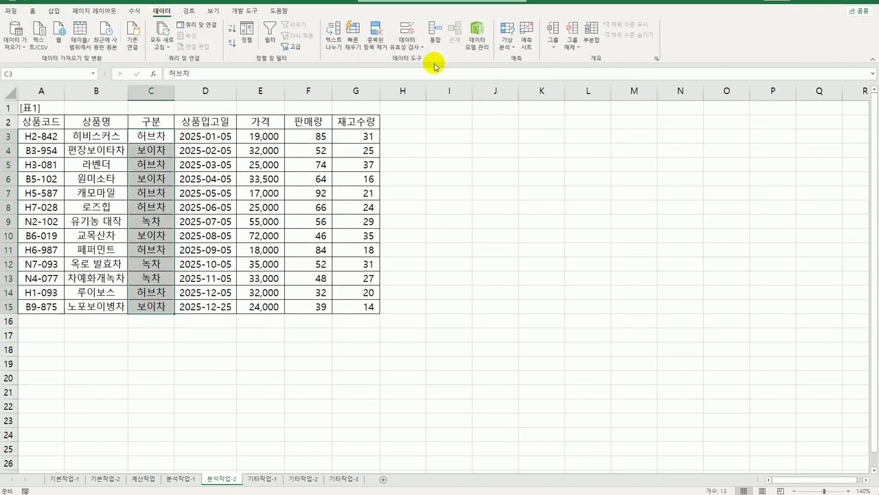
{"action": "left_click", "coordinate": [405, 31]}
{"action": "left_click", "coordinate": [480, 181]}
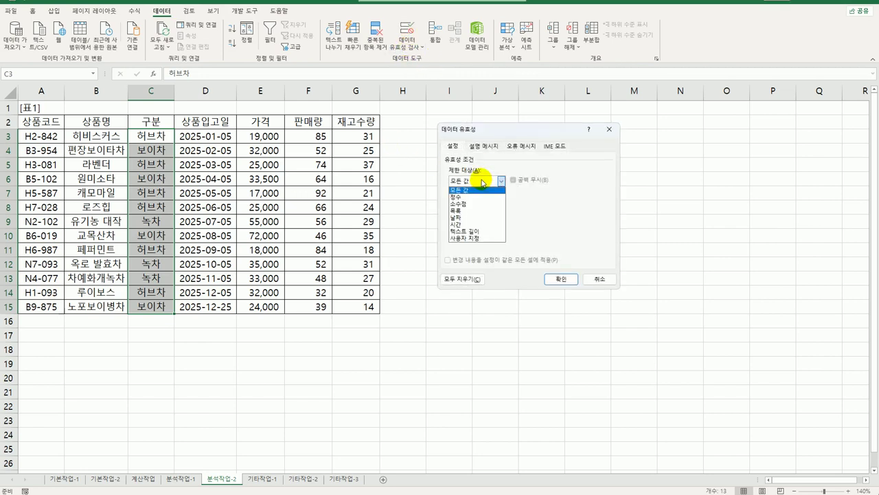
{"action": "left_click", "coordinate": [470, 211]}
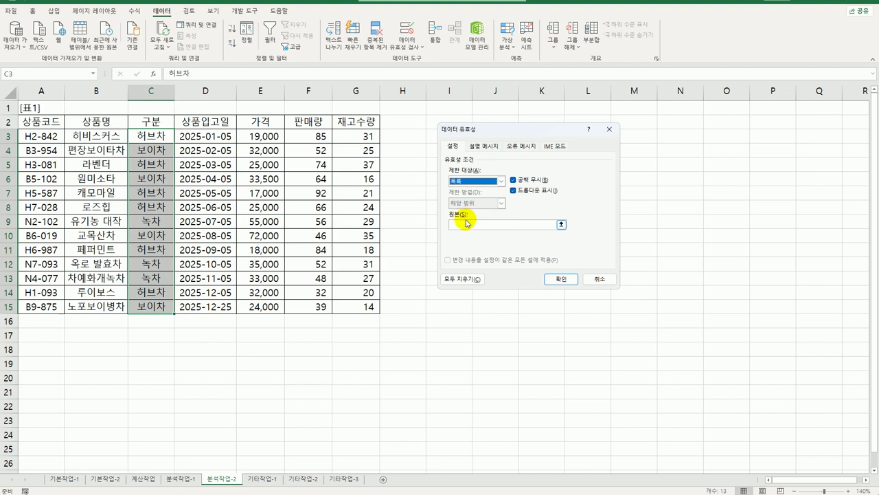
{"action": "left_click", "coordinate": [471, 225]}
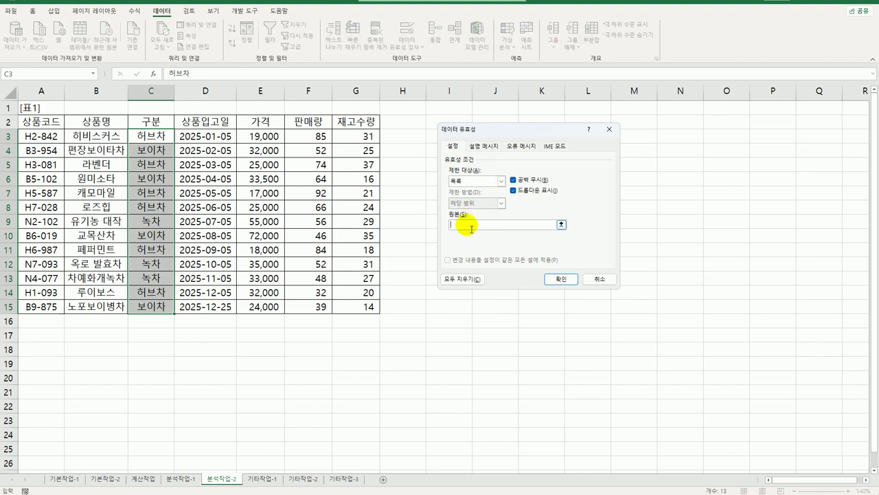
{"action": "type", "text": "허브차,보이차,녹차"}
Give the 구분 validation an input message titled 구분 입력 with the text 허브차, 보이차, 녹차만 입력하세요.
{"action": "left_click", "coordinate": [483, 146]}
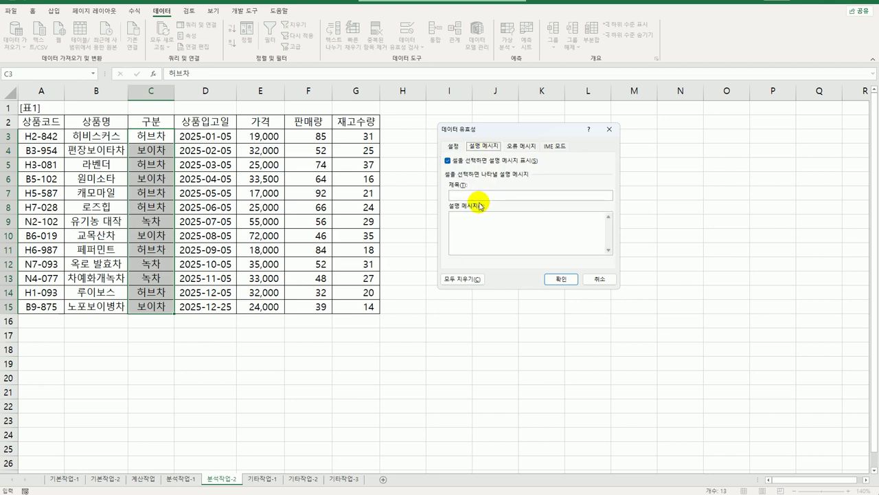
{"action": "left_click", "coordinate": [483, 198]}
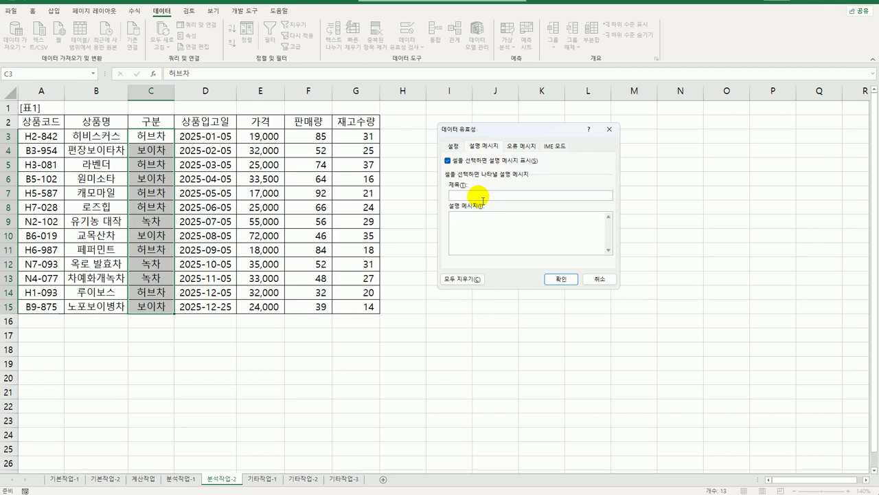
{"action": "type", "text": "구분 입력"}
{"action": "key", "text": "Tab"}
{"action": "type", "text": "허브차, 보이차,녹차"}
{"action": "key", "text": "BackSpace"}
{"action": "key", "text": "BackSpace"}
{"action": "type", "text": "ㄴ"}
{"action": "type", "text": "차만 입력하"}
{"action": "type", "text": "세요."}
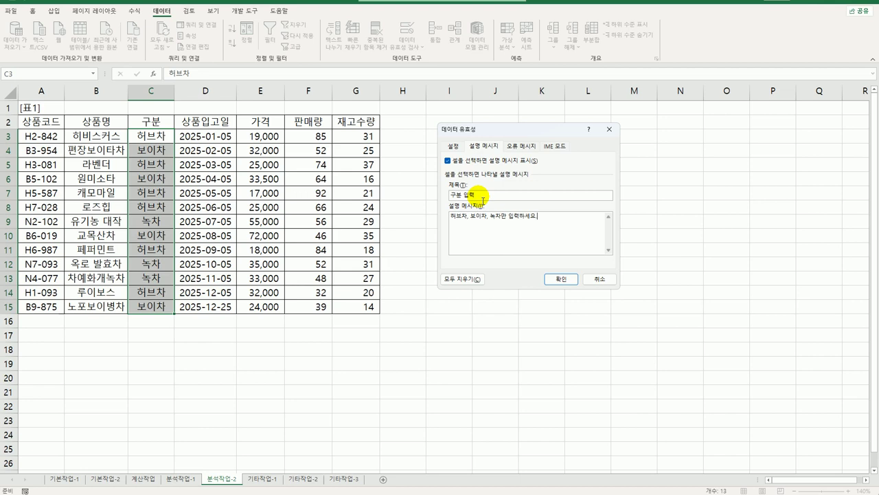
Add a 중지-style error alert titled 입력오류 with the message 구분 목록을 확인하세요, and apply the validation to the 구분 cells.
{"action": "left_click", "coordinate": [520, 146]}
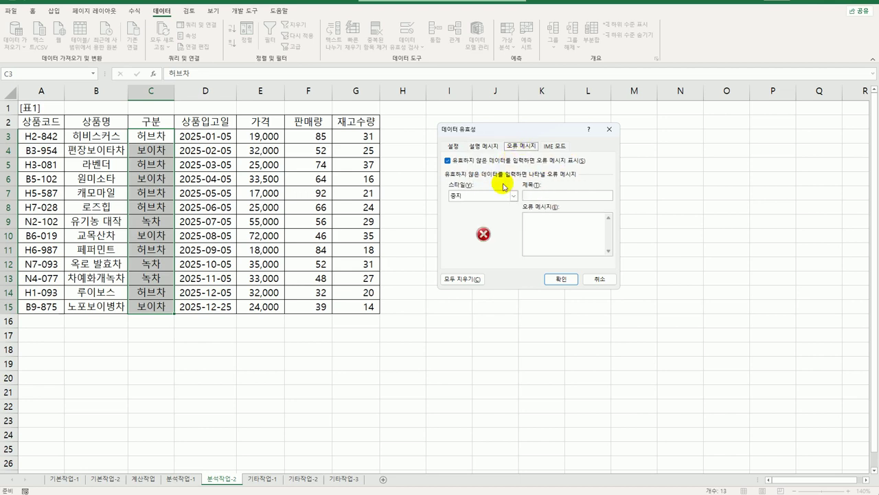
{"action": "left_click", "coordinate": [553, 198]}
{"action": "type", "text": "ㅇ"}
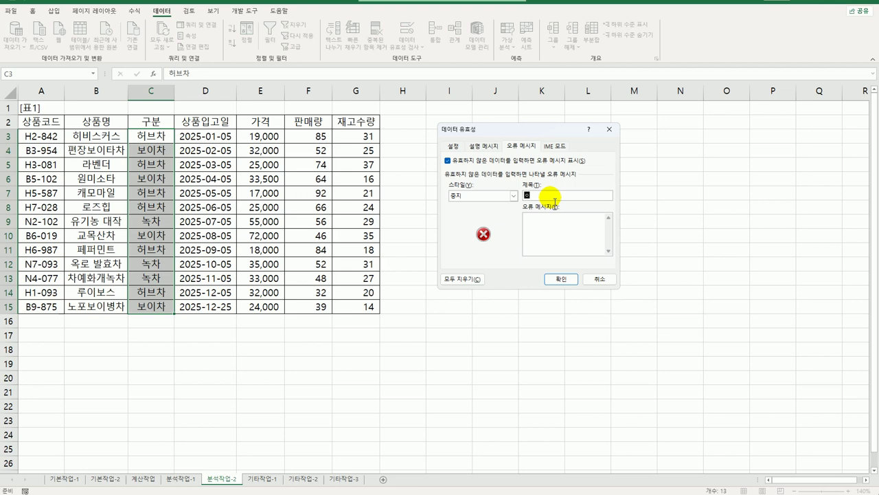
{"action": "type", "text": "력오류"}
{"action": "key", "text": "Tab"}
{"action": "type", "text": "구부"}
{"action": "type", "text": " 목록을 "}
{"action": "type", "text": "확인하세요"}
{"action": "left_click", "coordinate": [561, 279]}
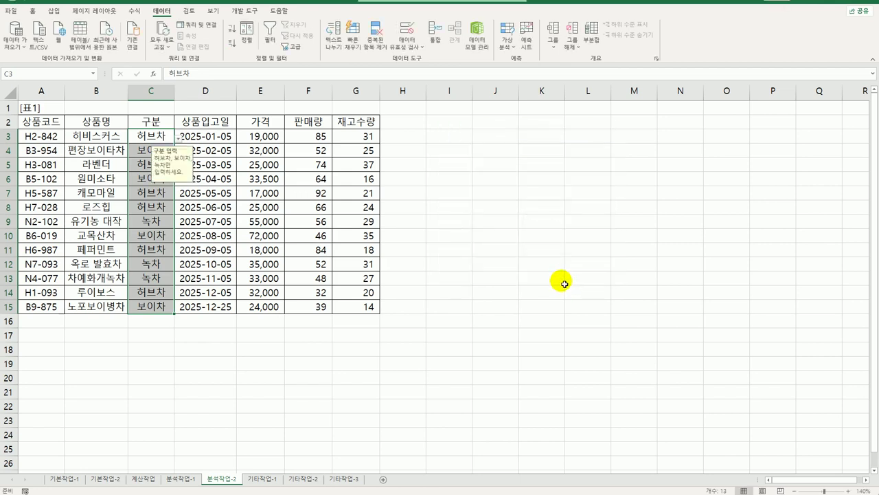
Sort the 표1 table by the 구분 column in ascending order.
{"action": "left_click", "coordinate": [562, 280]}
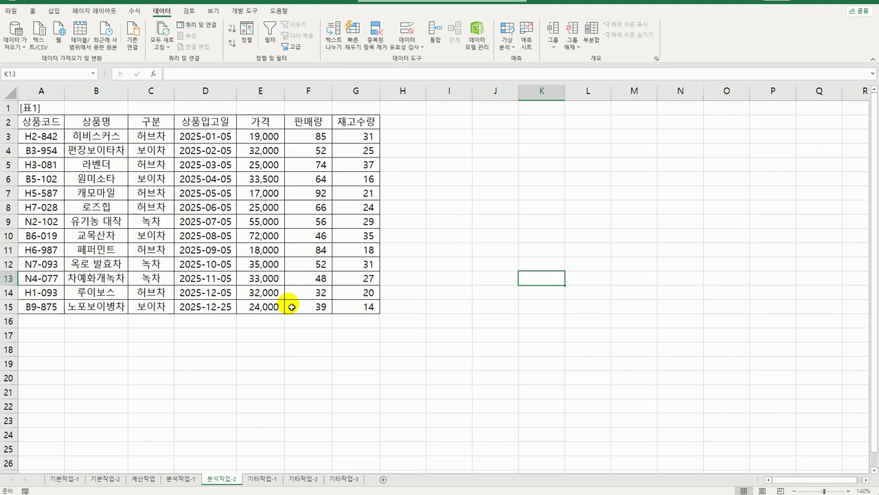
{"action": "left_click", "coordinate": [141, 124]}
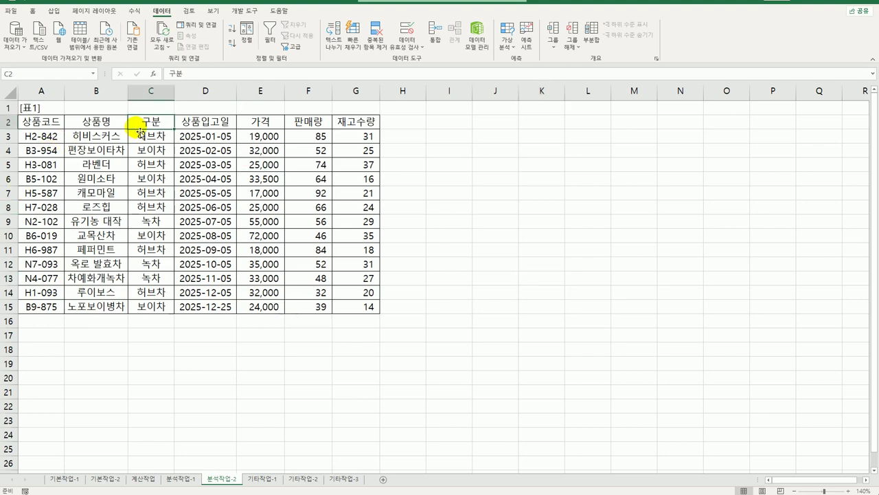
{"action": "left_click", "coordinate": [231, 31]}
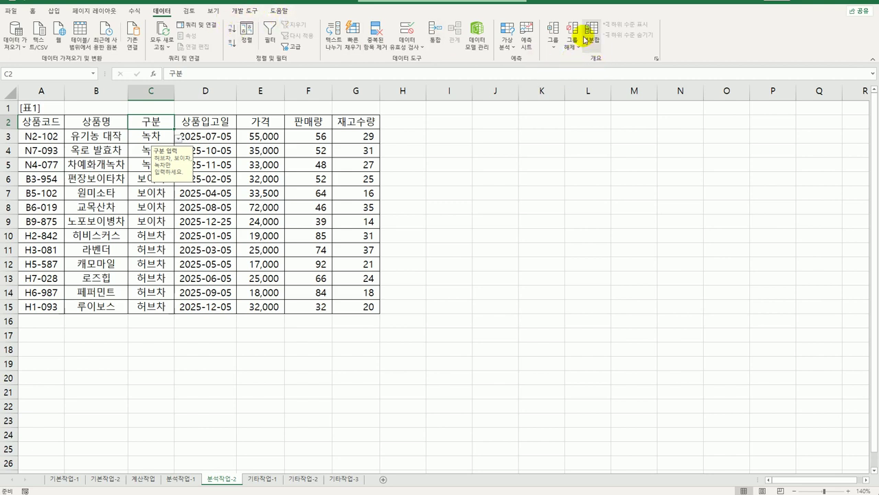
Add subtotals to 표1 grouped by 구분, using the 평균 function on 가격 only.
{"action": "left_click", "coordinate": [585, 39]}
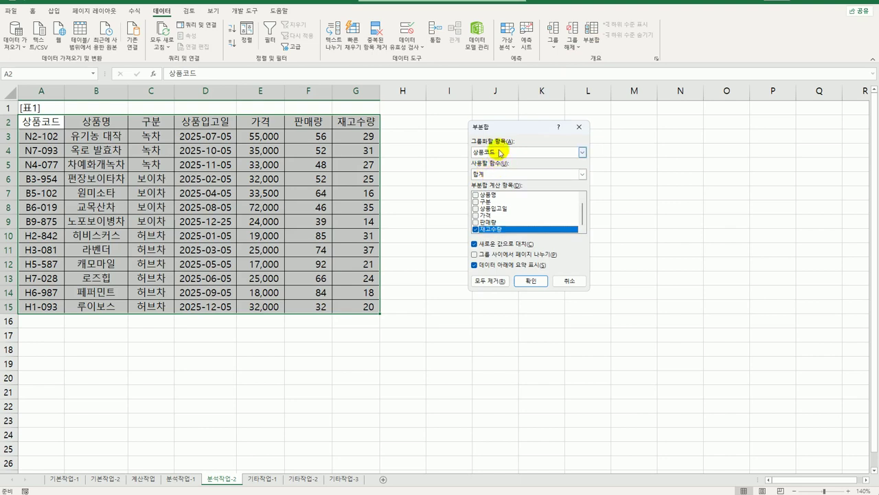
{"action": "left_click", "coordinate": [490, 152]}
{"action": "left_click", "coordinate": [492, 173]}
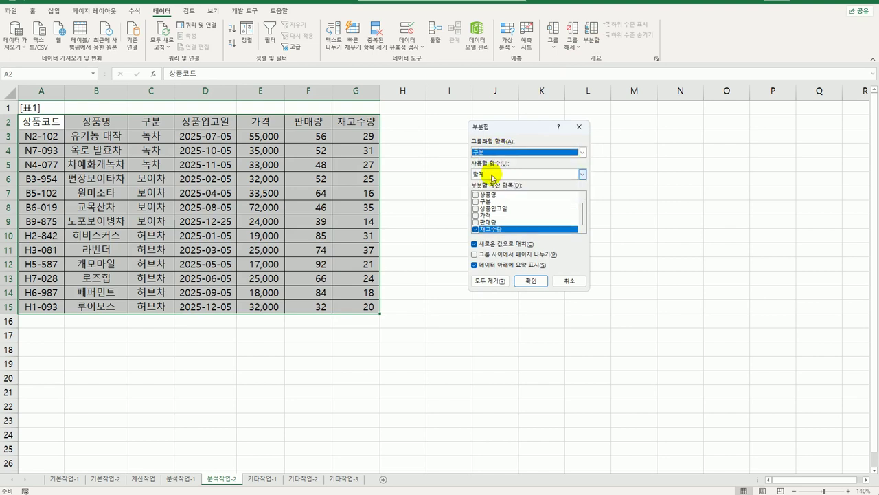
{"action": "left_click", "coordinate": [476, 230]}
{"action": "left_click", "coordinate": [476, 215]}
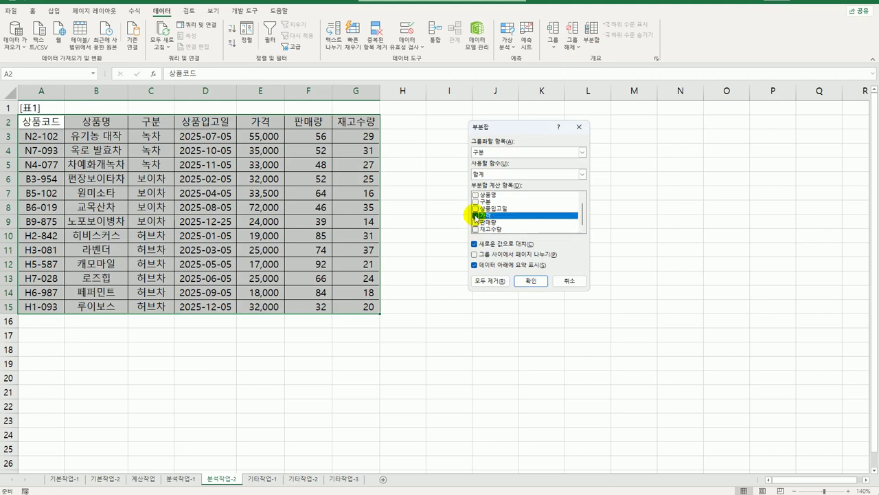
{"action": "left_click", "coordinate": [480, 174]}
{"action": "left_click", "coordinate": [481, 181]}
{"action": "key", "text": "Down"}
{"action": "key", "text": "Down"}
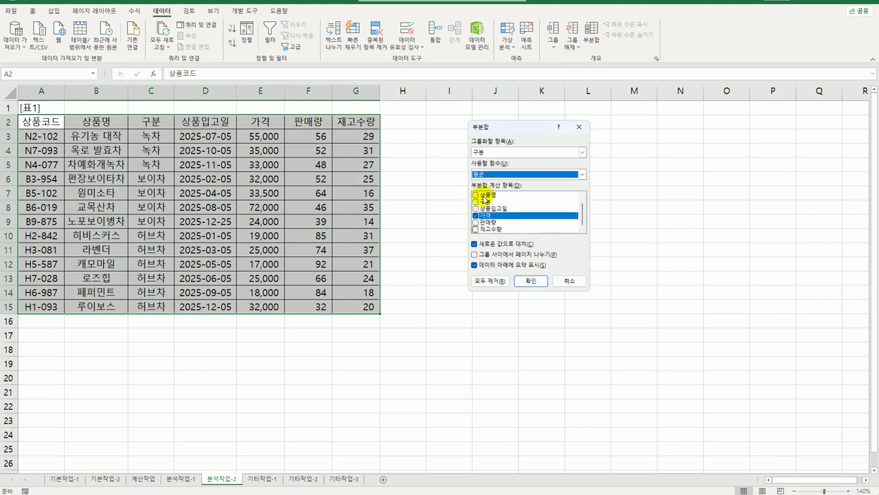
{"action": "left_click", "coordinate": [531, 281]}
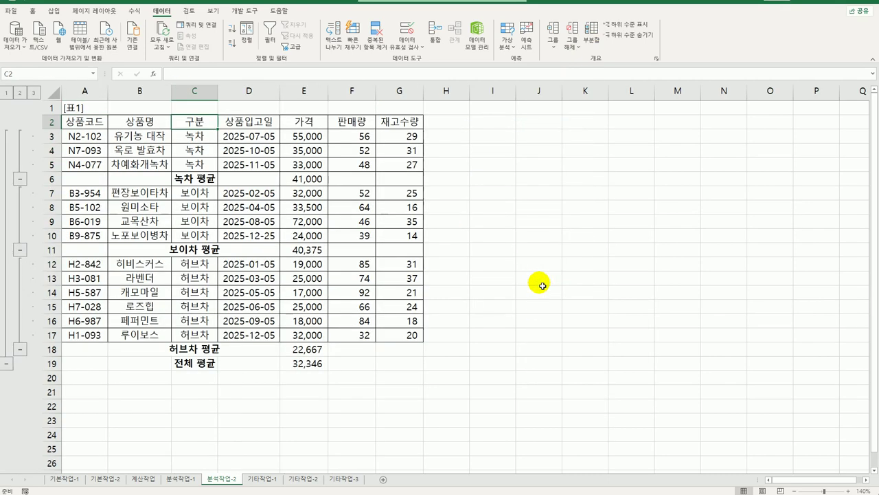
Add a second 구분 subtotal with the 최대 of 판매량 without replacing the existing subtotals, and autofit column C.
{"action": "left_click", "coordinate": [592, 31]}
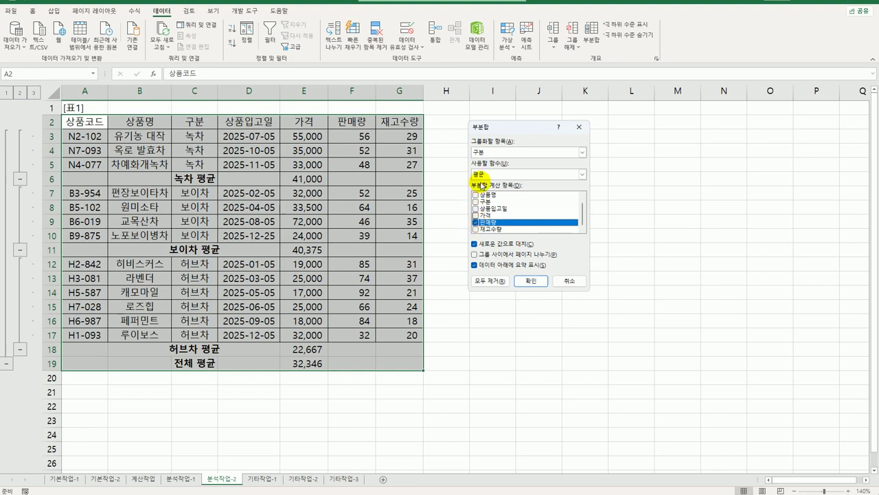
{"action": "left_click", "coordinate": [481, 174]}
{"action": "left_click", "coordinate": [481, 203]}
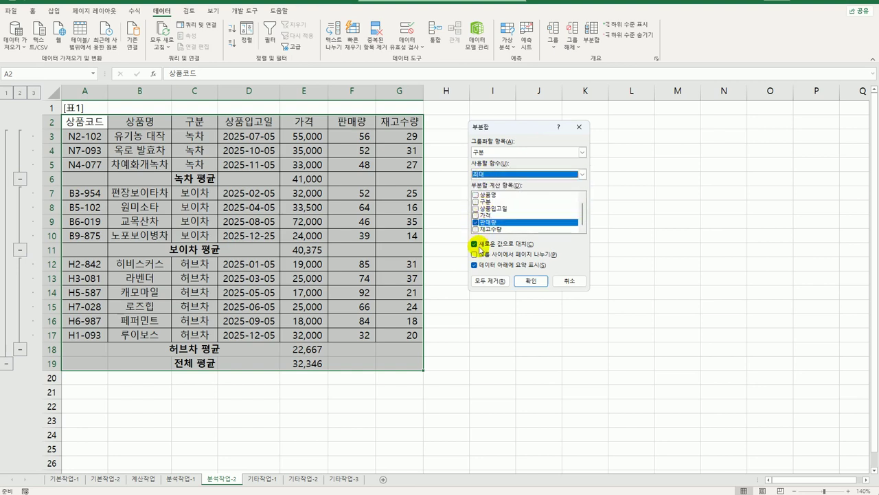
{"action": "left_click", "coordinate": [480, 244]}
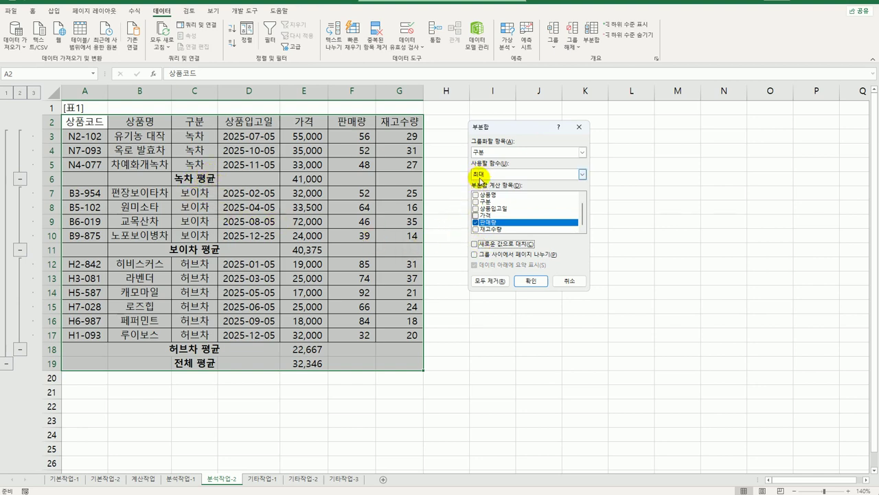
{"action": "left_click", "coordinate": [530, 281]}
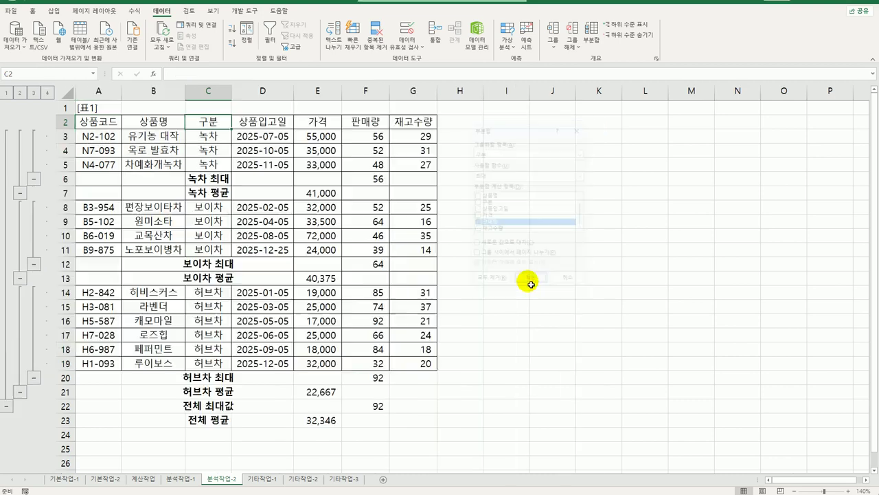
{"action": "double_click", "coordinate": [232, 91]}
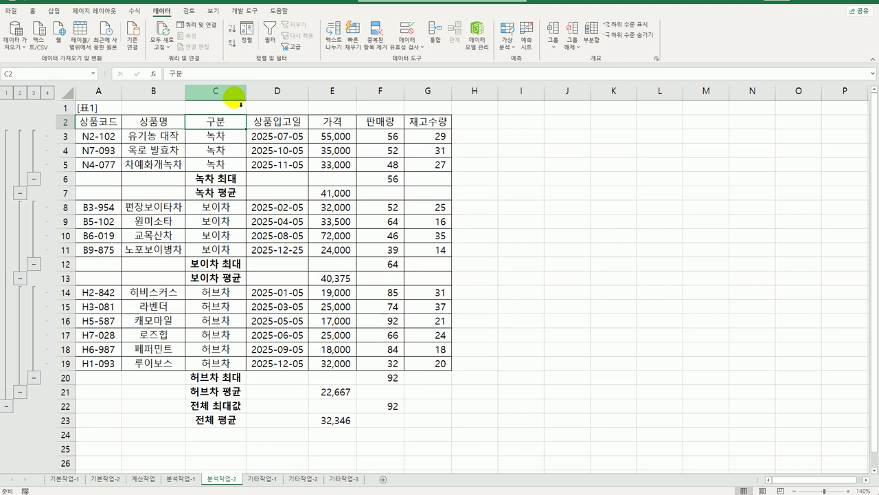
On sheet 기타작업-1, add a chart title to the column chart reading 허브차 판매현황.
{"action": "left_click", "coordinate": [269, 479]}
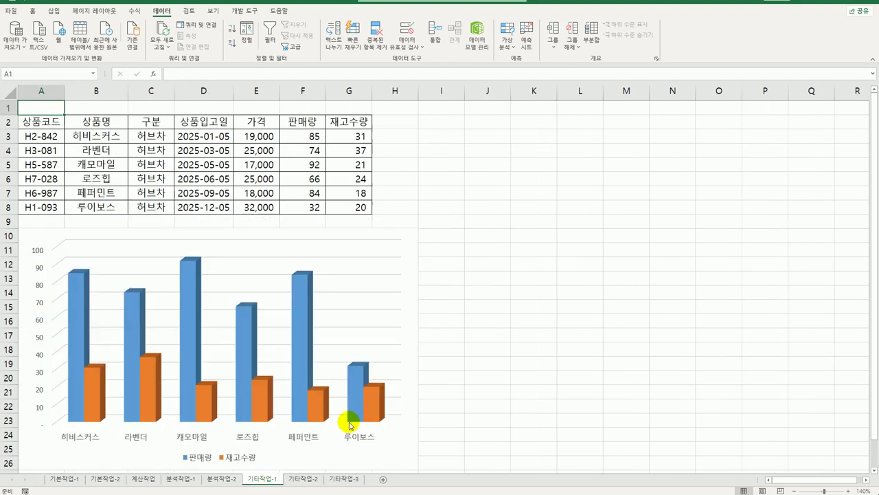
{"action": "scroll", "coordinate": [342, 392], "scroll_direction": "down", "scroll_amount": 3}
{"action": "scroll", "coordinate": [353, 395], "scroll_direction": "up", "scroll_amount": 3}
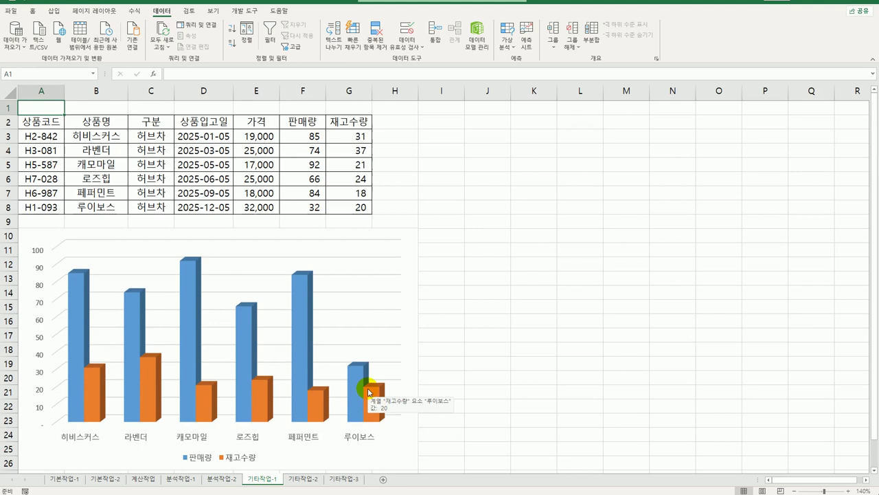
{"action": "left_click", "coordinate": [403, 246]}
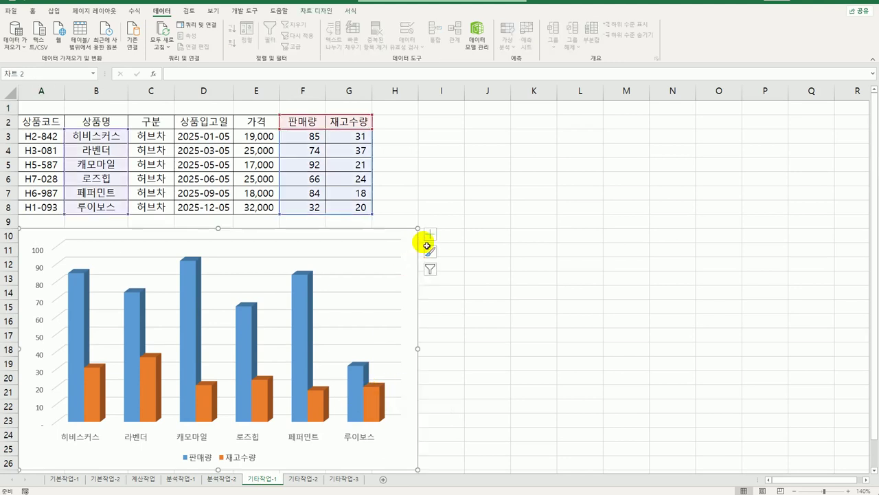
{"action": "left_click", "coordinate": [430, 237]}
{"action": "left_click", "coordinate": [472, 264]}
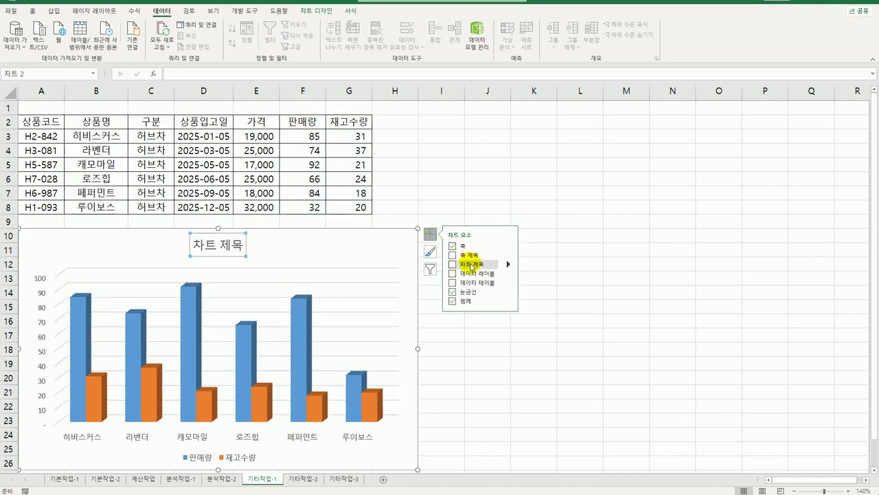
{"action": "left_click", "coordinate": [187, 245]}
{"action": "left_click_drag", "start_coordinate": [187, 244], "coordinate": [249, 246]}
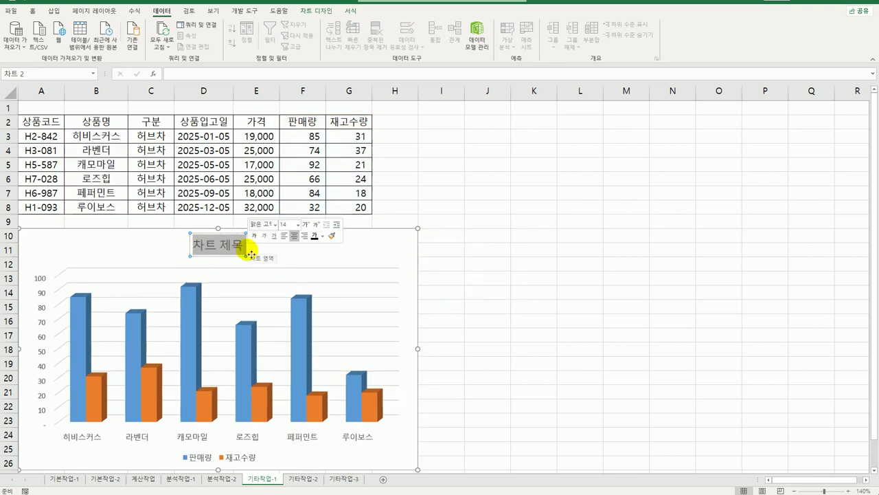
{"action": "type", "text": "허브차"}
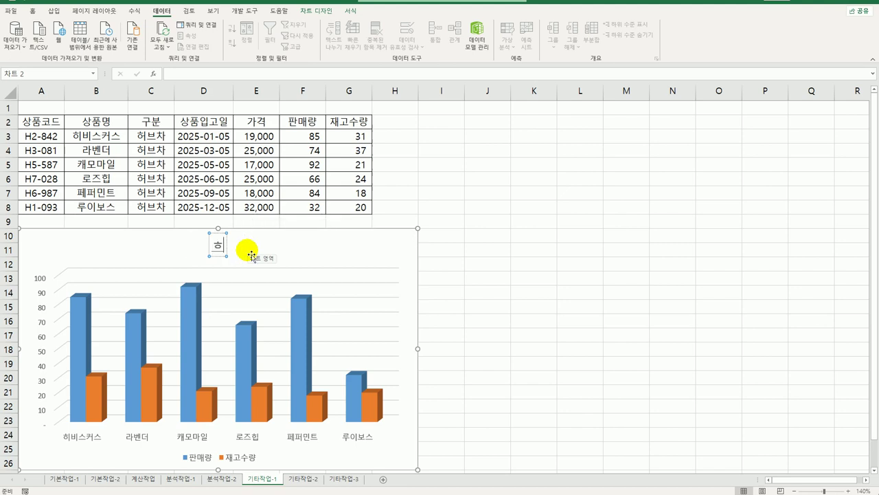
{"action": "type", "text": " 판매현황"}
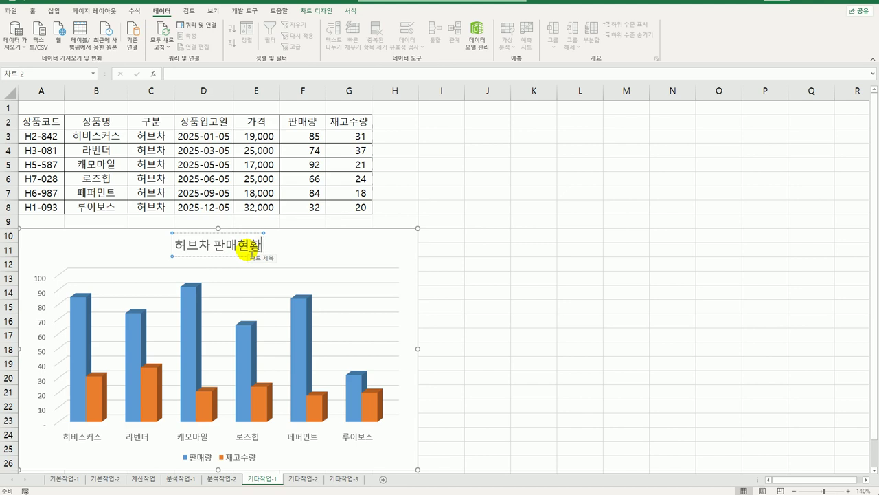
Place the chart's legend at the top (위쪽).
{"action": "left_click", "coordinate": [412, 242]}
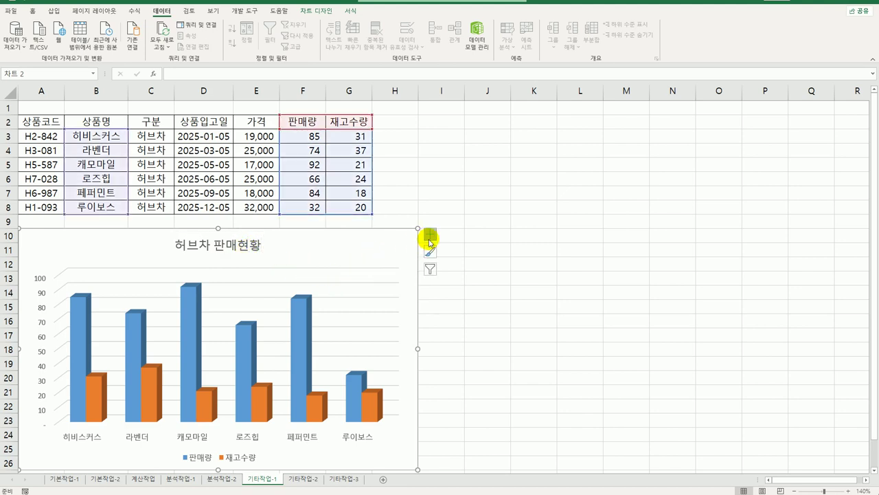
{"action": "left_click", "coordinate": [430, 240]}
{"action": "mouse_move", "coordinate": [509, 302]}
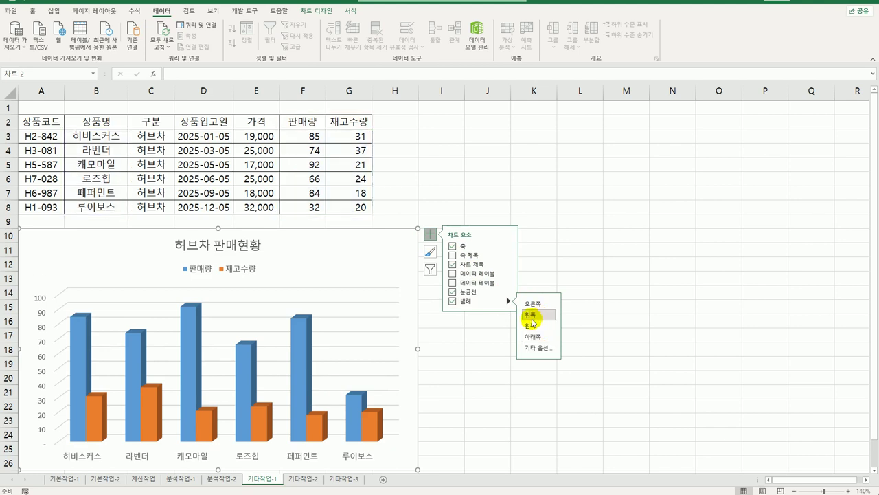
{"action": "left_click", "coordinate": [535, 315]}
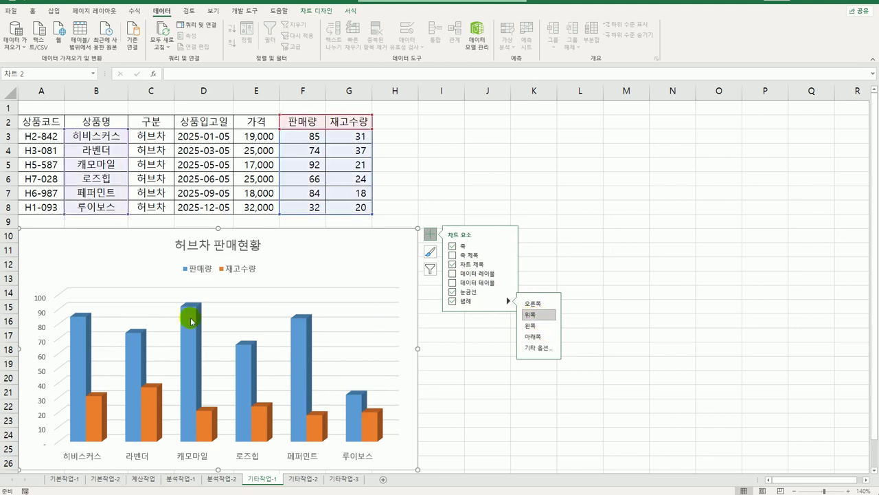
Set the chart's 3-D rotation to X 40° and Y 0°.
{"action": "right_click", "coordinate": [300, 320]}
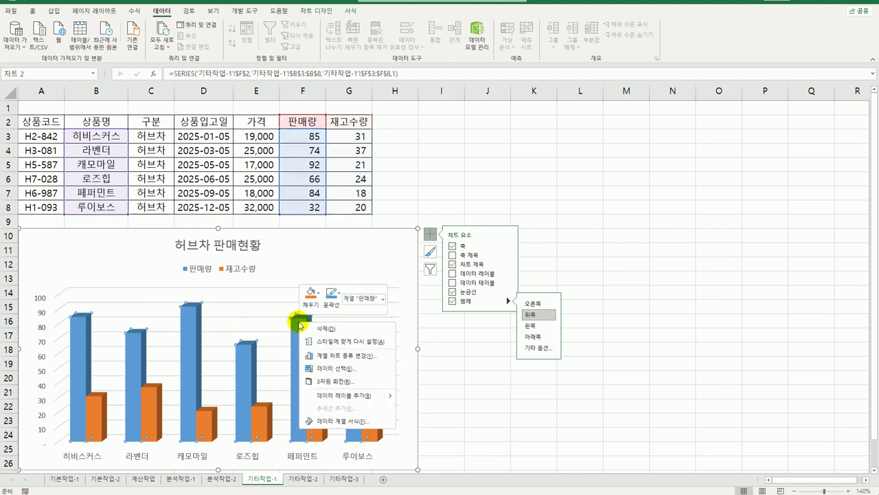
{"action": "left_click", "coordinate": [330, 381]}
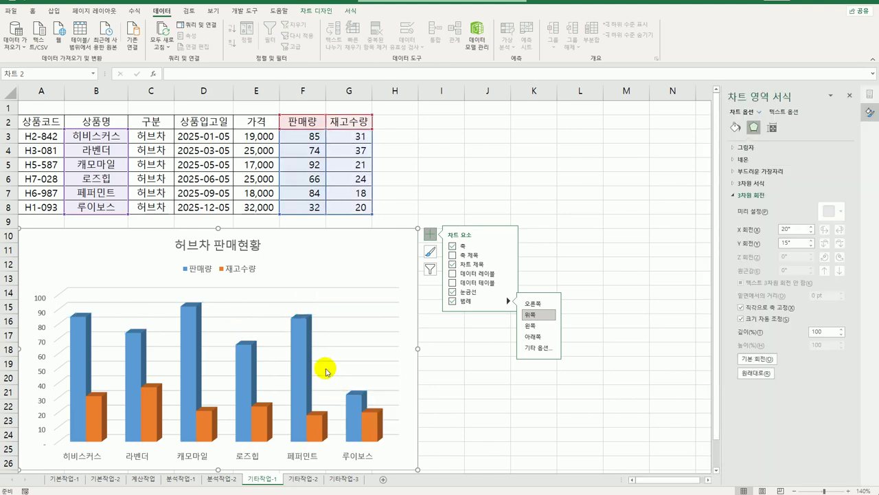
{"action": "double_click", "coordinate": [794, 229]}
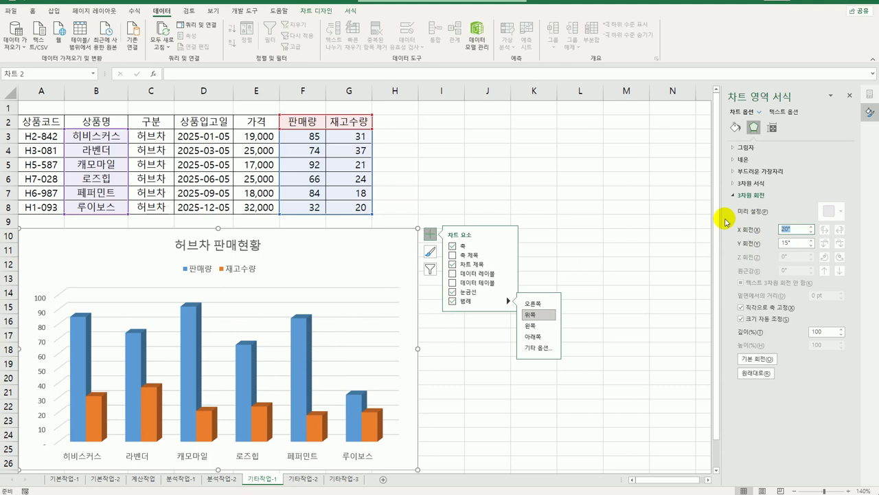
{"action": "type", "text": "40"}
{"action": "key", "text": "Tab"}
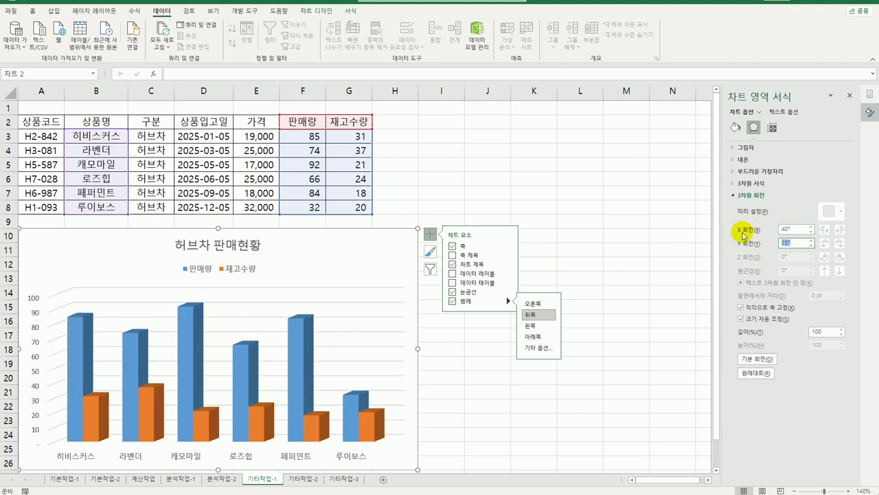
{"action": "type", "text": "0"}
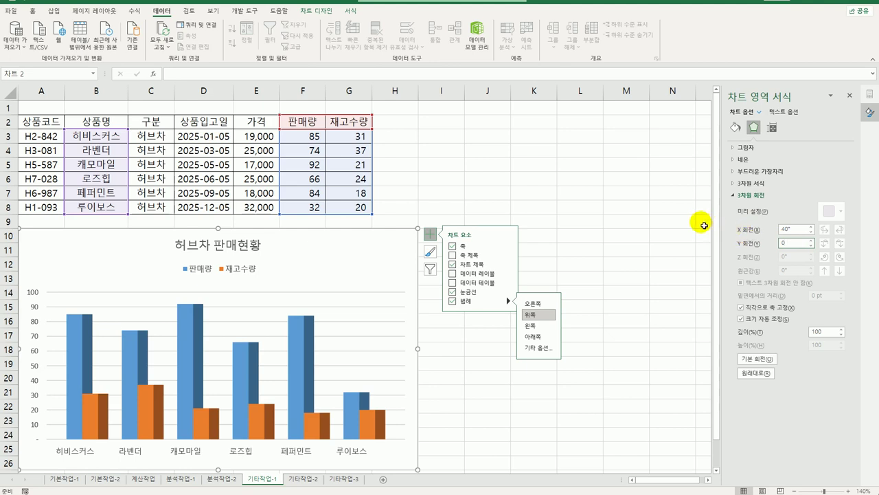
Change the column shape of the chart's 재고수량 series to 원통형 (cylinder).
{"action": "left_click", "coordinate": [259, 415]}
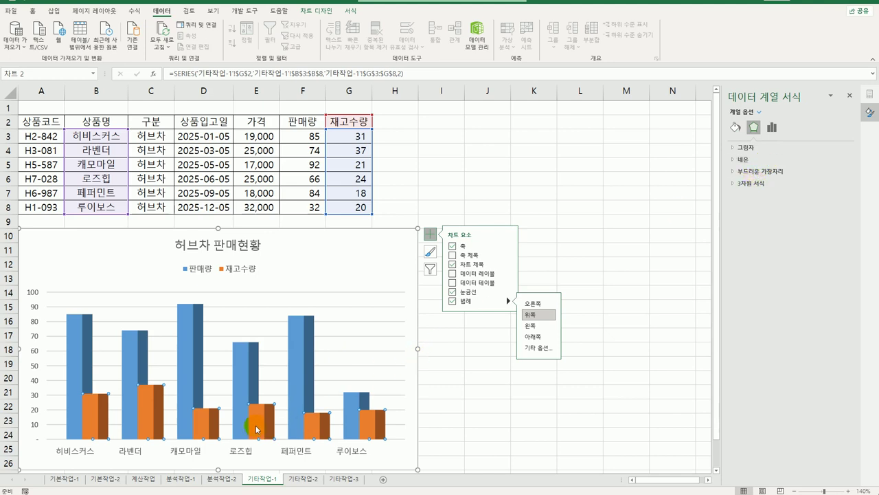
{"action": "mouse_move", "coordinate": [258, 426]}
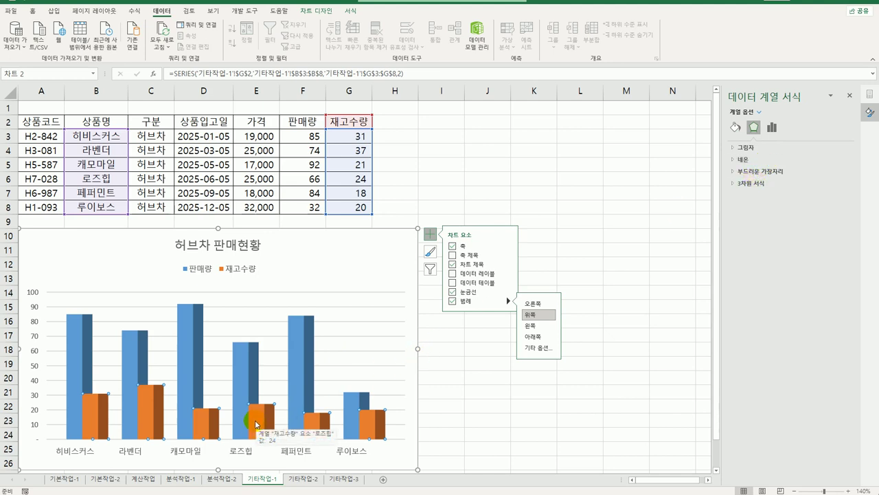
{"action": "left_click", "coordinate": [772, 131]}
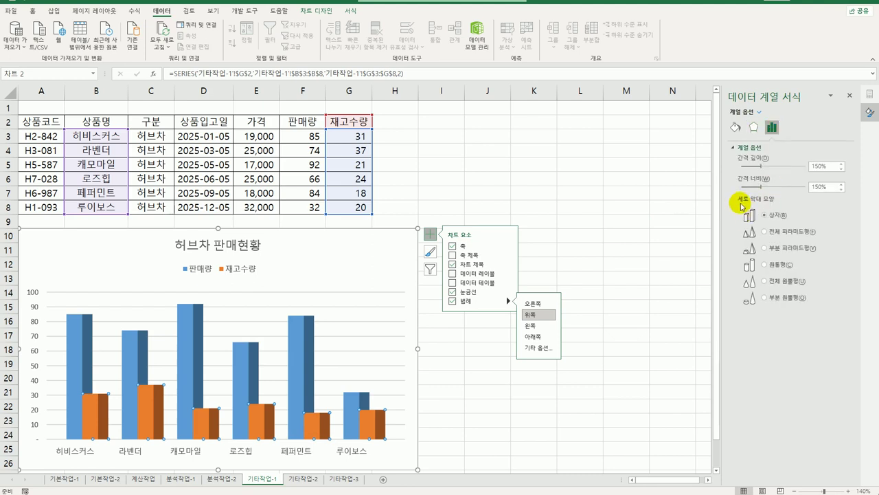
{"action": "left_click", "coordinate": [766, 265]}
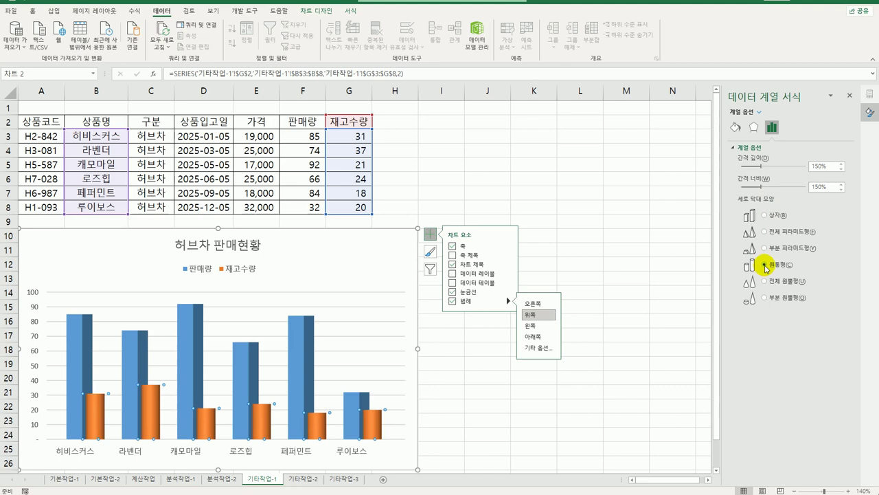
Reverse the order of the chart's vertical axis values and make the floor cross at axis value 10.
{"action": "left_click", "coordinate": [33, 302]}
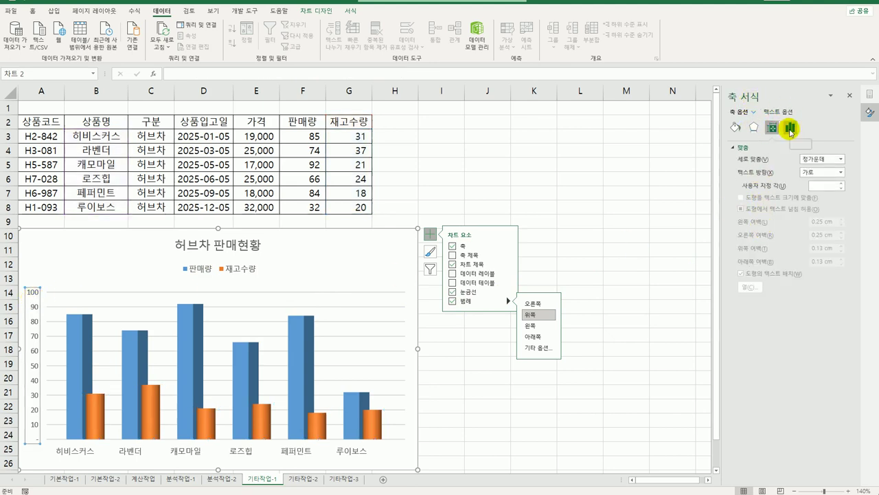
{"action": "left_click", "coordinate": [790, 128]}
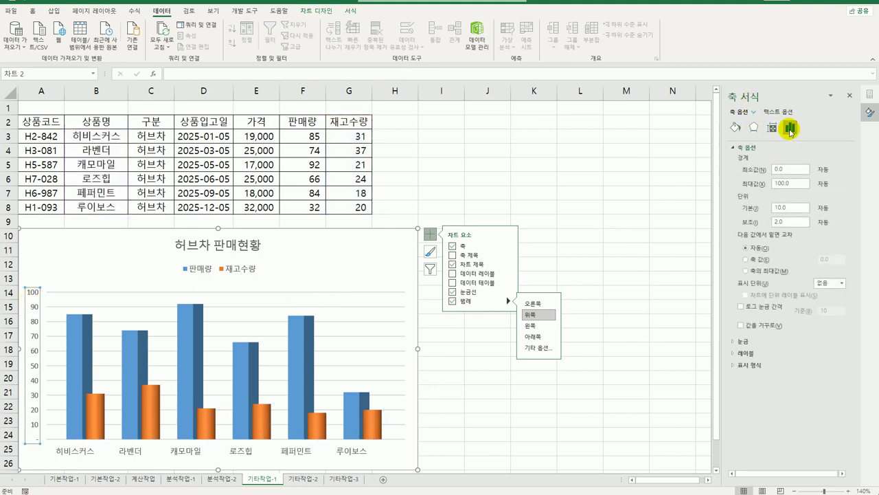
{"action": "left_click", "coordinate": [775, 327]}
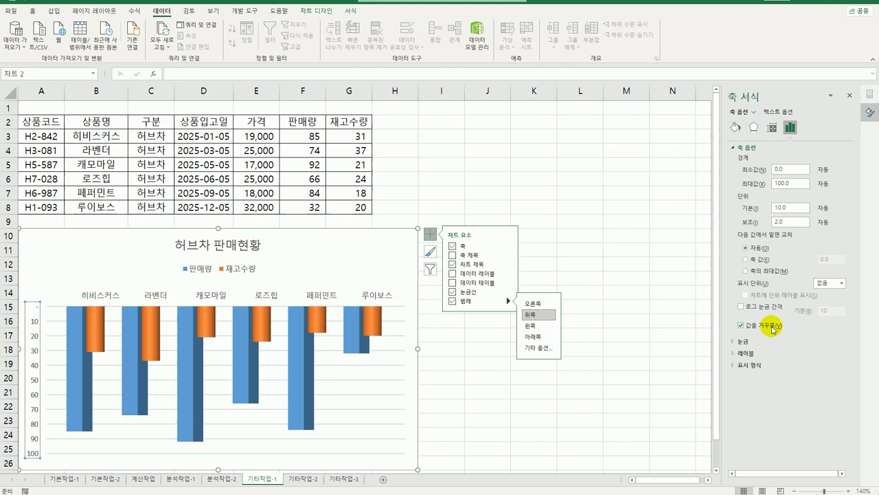
{"action": "left_click", "coordinate": [757, 262]}
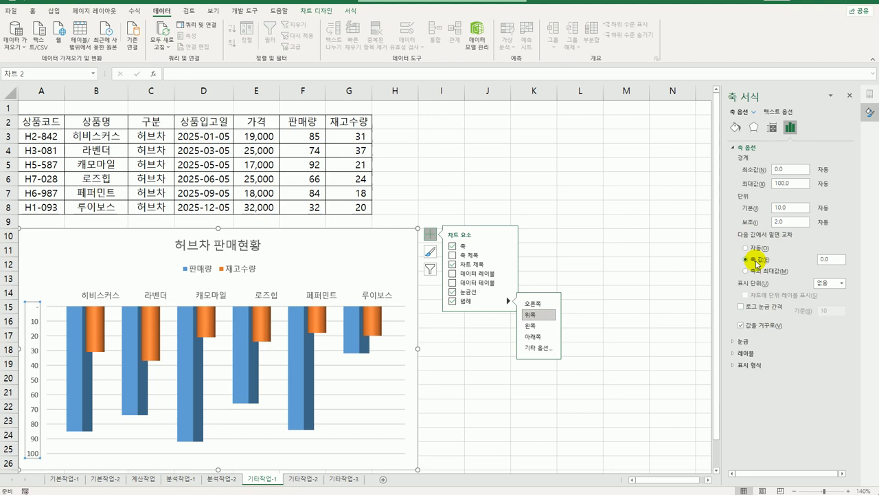
{"action": "double_click", "coordinate": [825, 259]}
{"action": "type", "text": "1"}
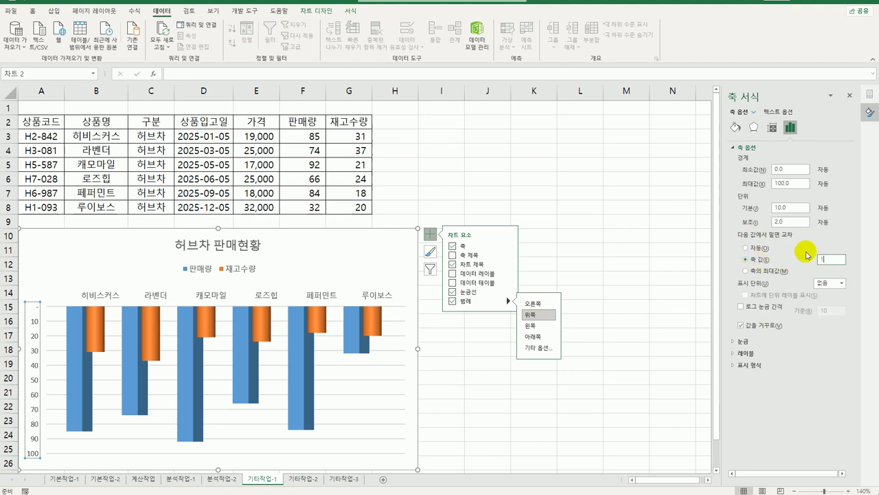
{"action": "type", "text": "0"}
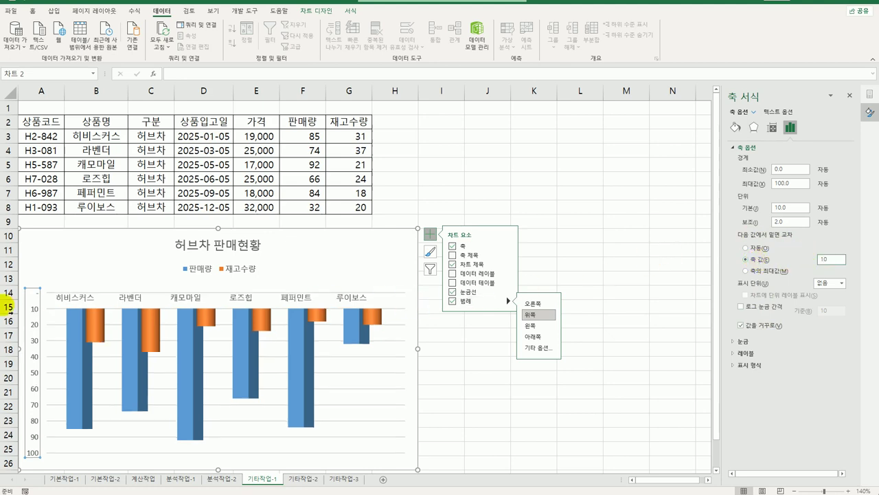
Add data callouts (데이터 설명선) to the chart's 판매량 series.
{"action": "mouse_move", "coordinate": [86, 312]}
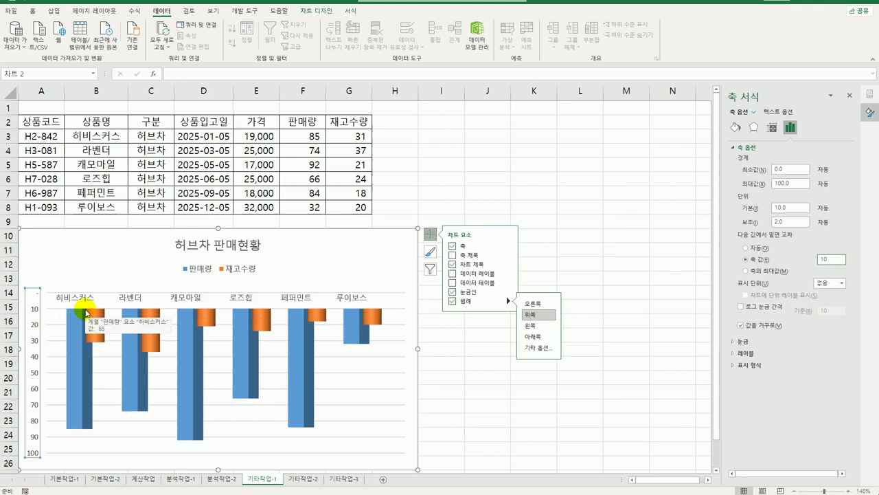
{"action": "left_click", "coordinate": [80, 379]}
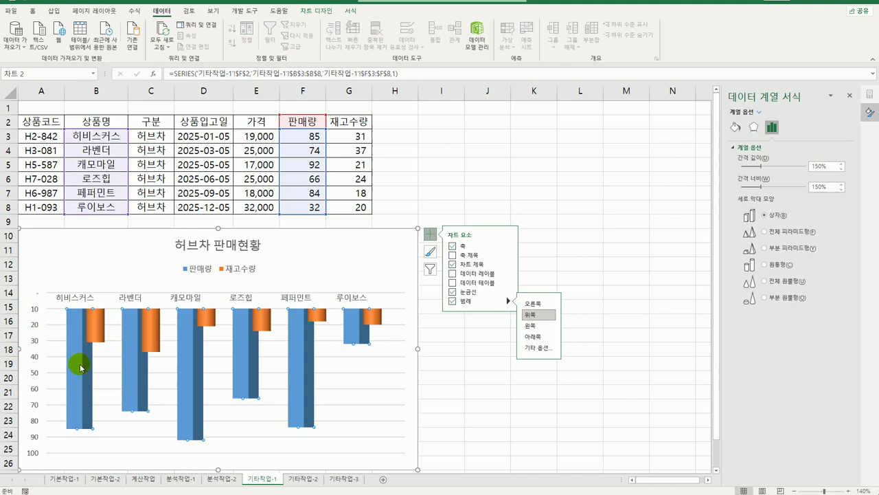
{"action": "right_click", "coordinate": [76, 321]}
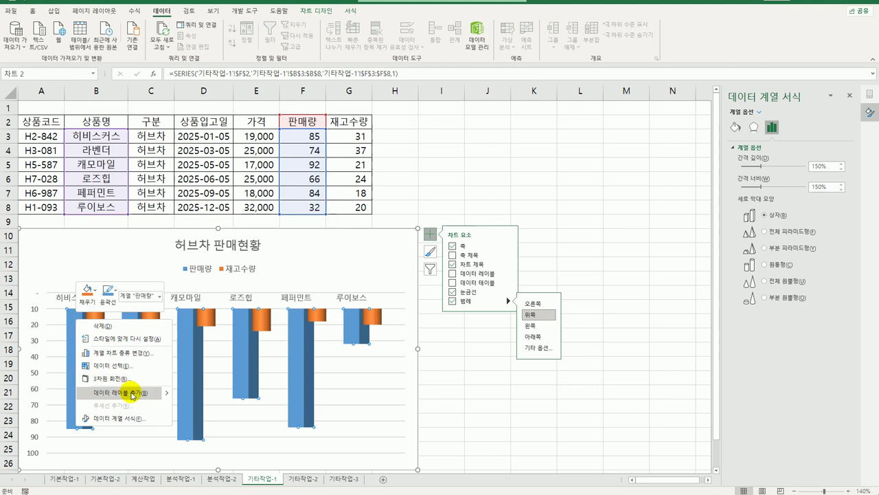
{"action": "mouse_move", "coordinate": [167, 393]}
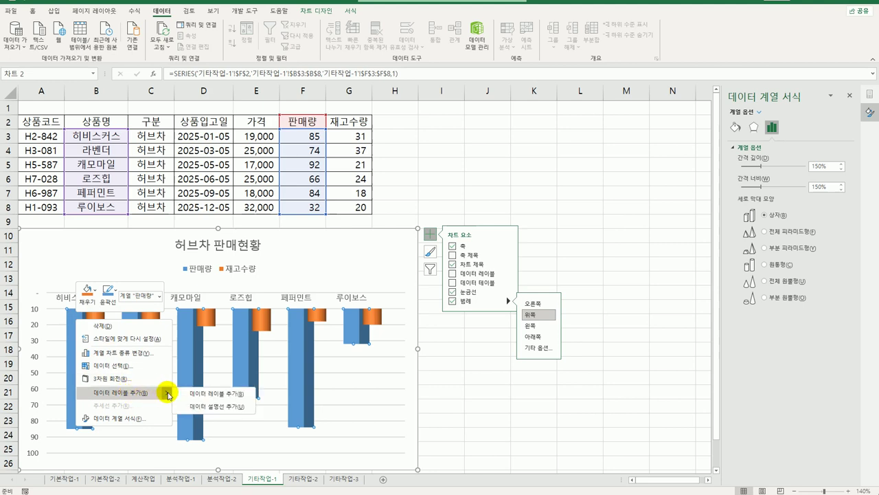
{"action": "left_click", "coordinate": [214, 407]}
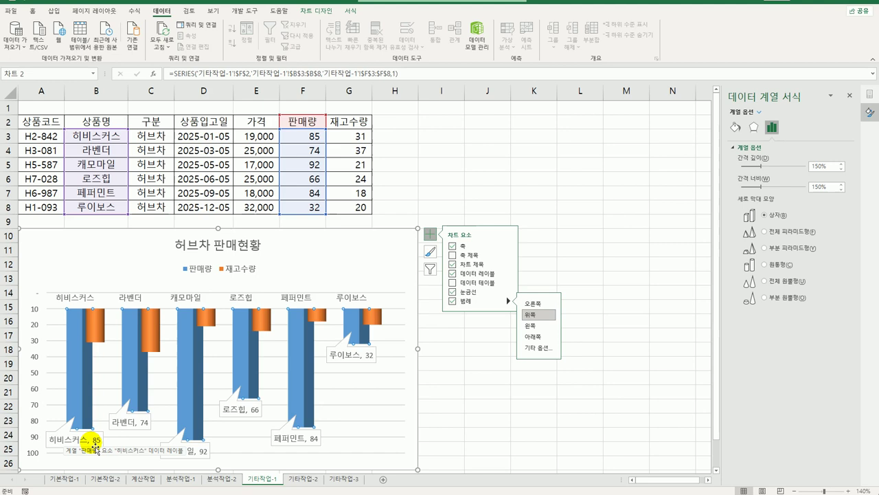
Give the chart area's border rounded corners (둥근 모서리).
{"action": "left_click", "coordinate": [376, 244]}
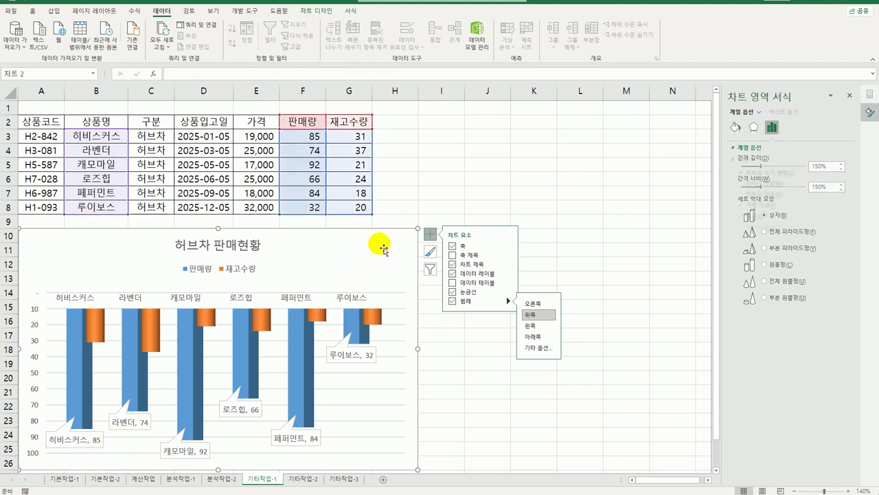
{"action": "left_click", "coordinate": [735, 128]}
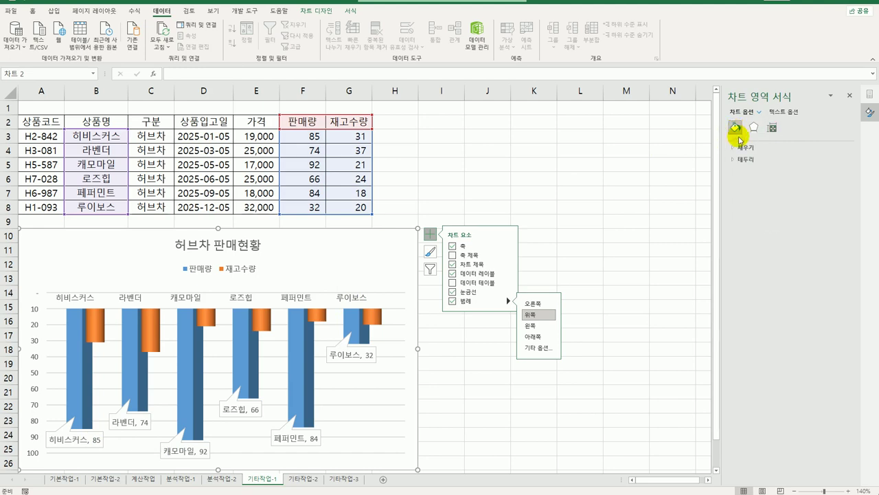
{"action": "left_click", "coordinate": [747, 160]}
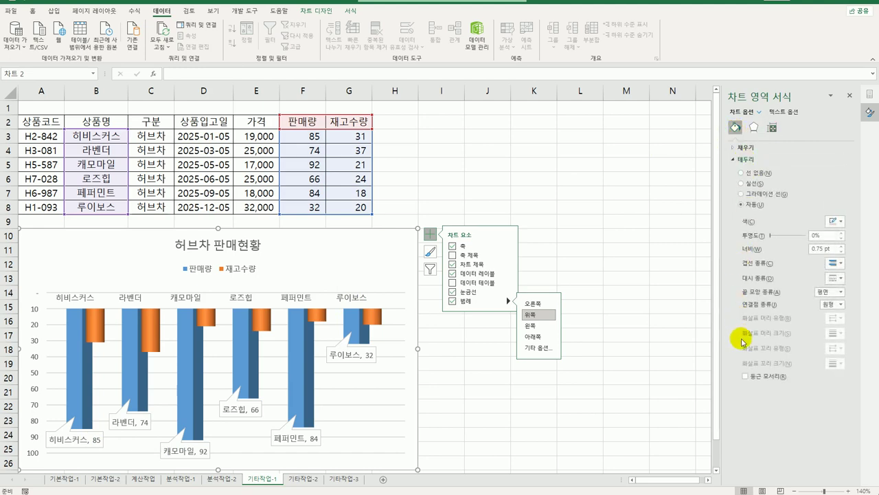
{"action": "left_click", "coordinate": [749, 377]}
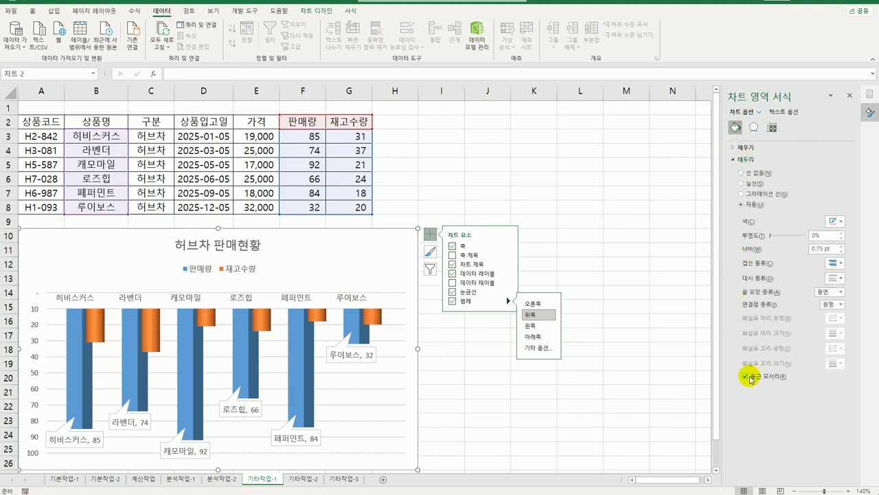
Apply the first outer (바깥쪽) shadow preset, with a 45° angle and 3 pt distance, to the chart area.
{"action": "left_click", "coordinate": [753, 127]}
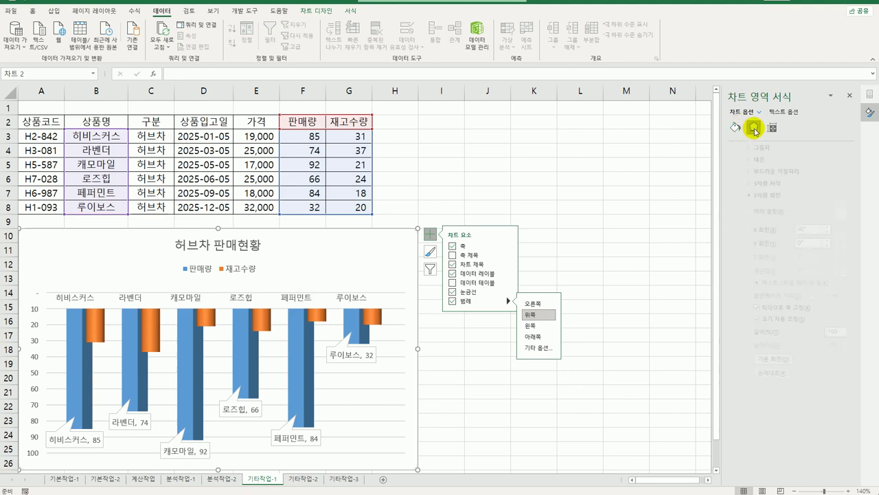
{"action": "left_click", "coordinate": [754, 149]}
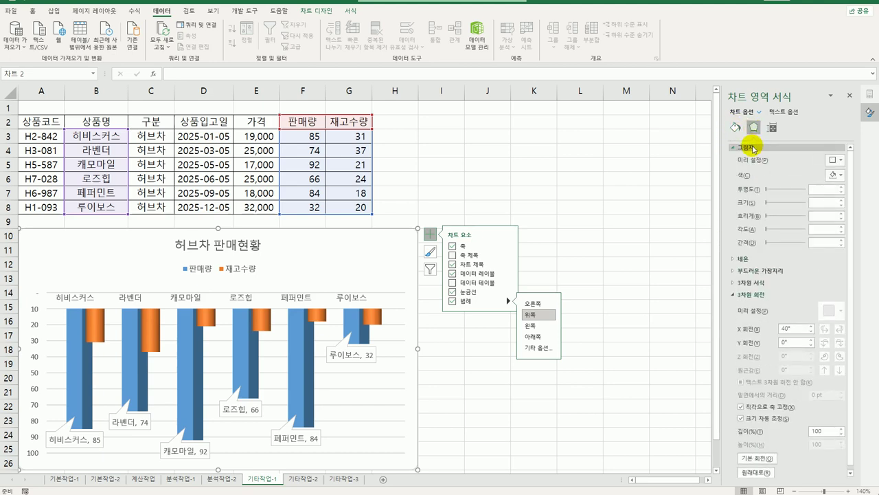
{"action": "left_click", "coordinate": [833, 161]}
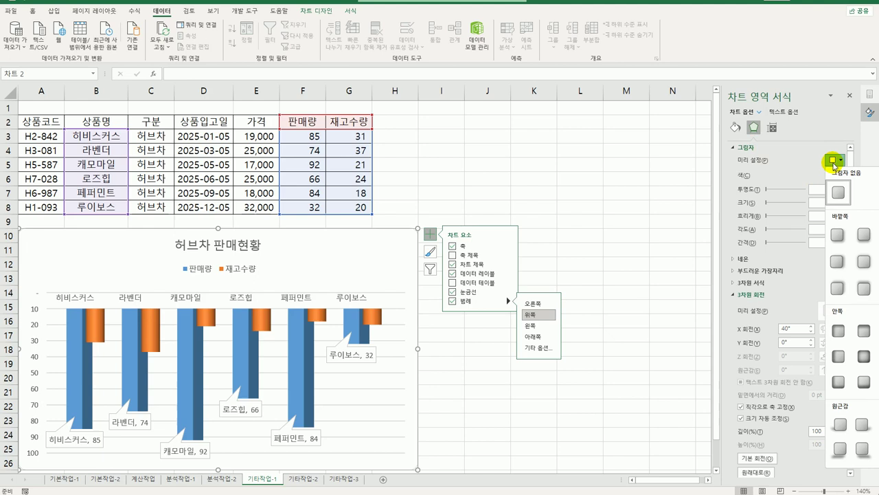
{"action": "left_click", "coordinate": [835, 234]}
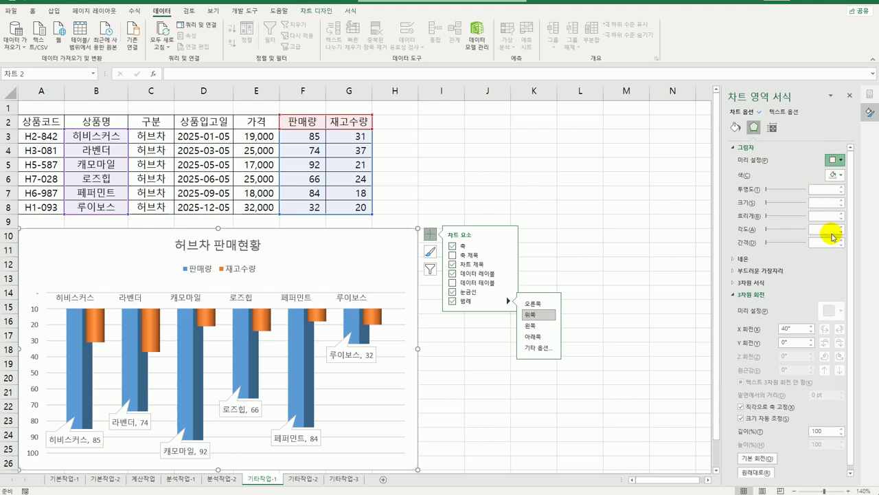
Apply the blue glow (네온) variant from the second row of presets to the chart area and deselect the chart.
{"action": "left_click", "coordinate": [743, 259]}
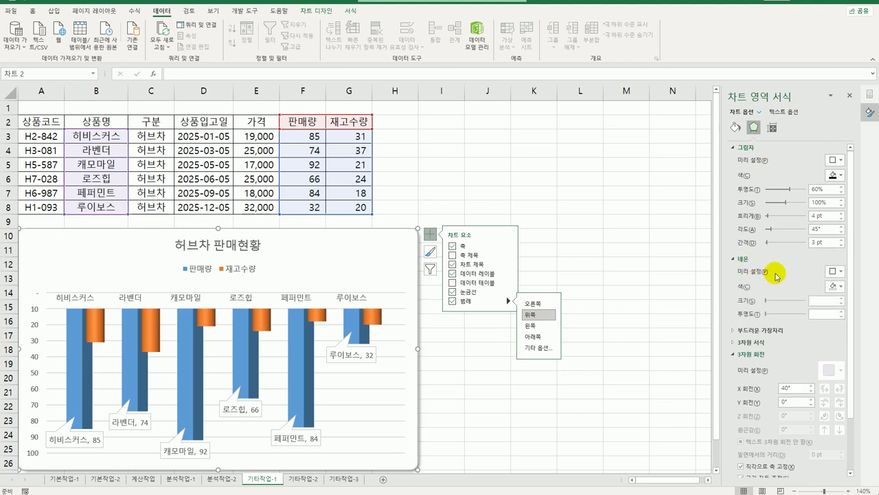
{"action": "left_click", "coordinate": [834, 271]}
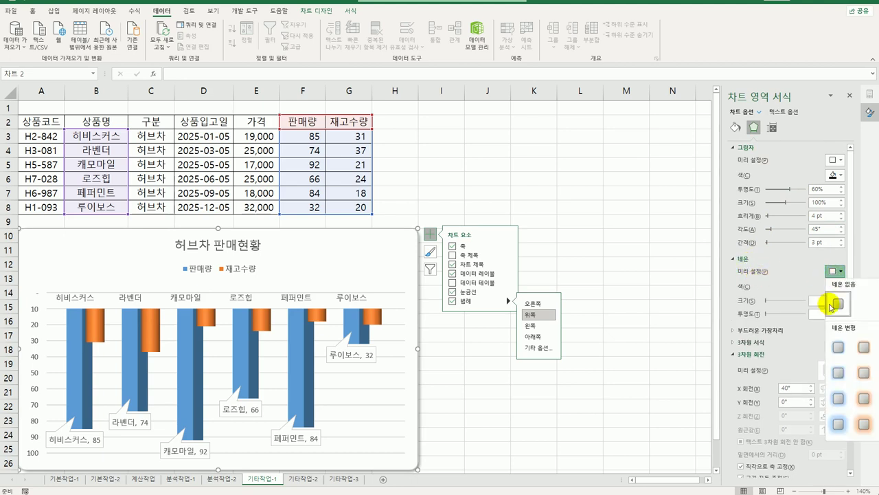
{"action": "left_click", "coordinate": [840, 374]}
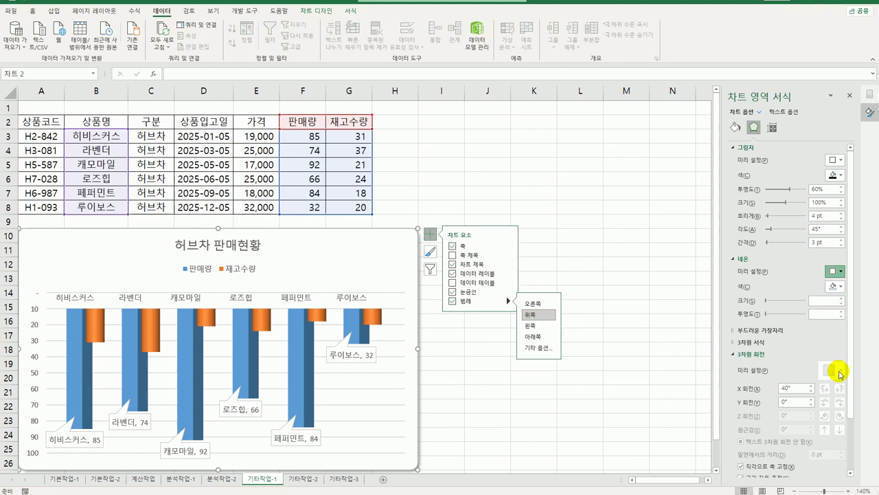
{"action": "left_click", "coordinate": [625, 306]}
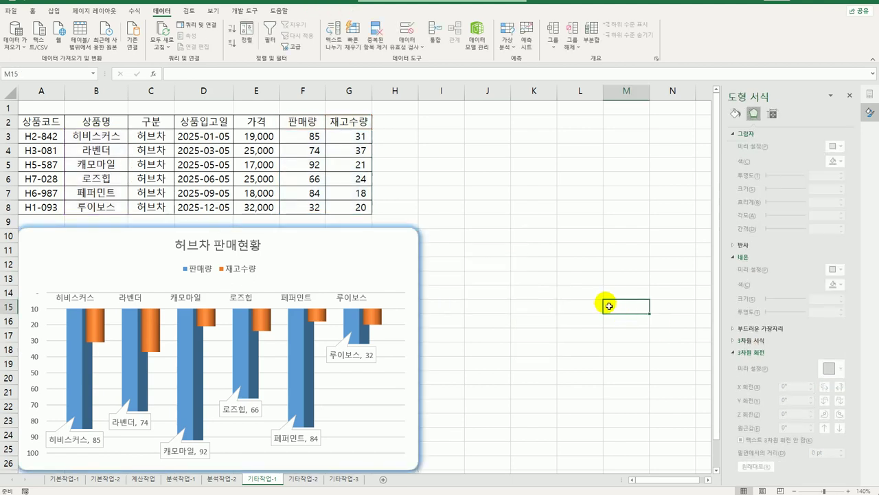
{"action": "left_click", "coordinate": [545, 275]}
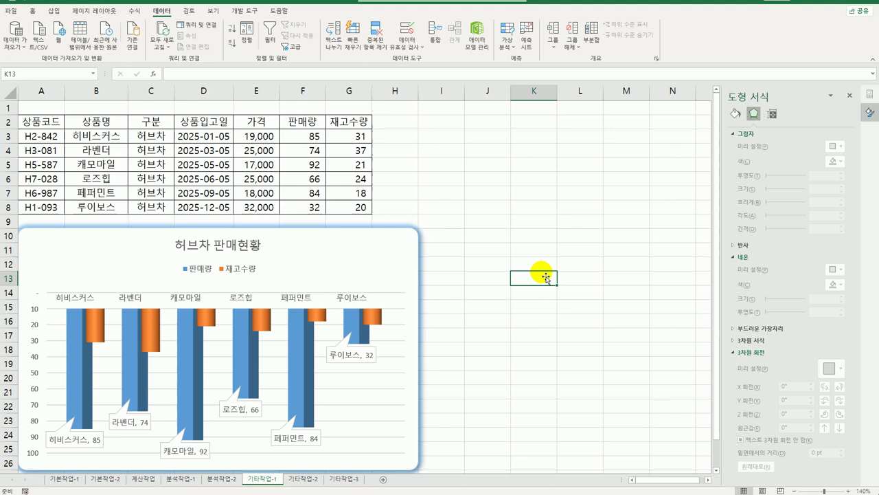
On sheet 기타작업-2, draw a 화살표: 오각형 shape exactly over cells I2:J3 and label it 데이터막대.
{"action": "left_click", "coordinate": [299, 478]}
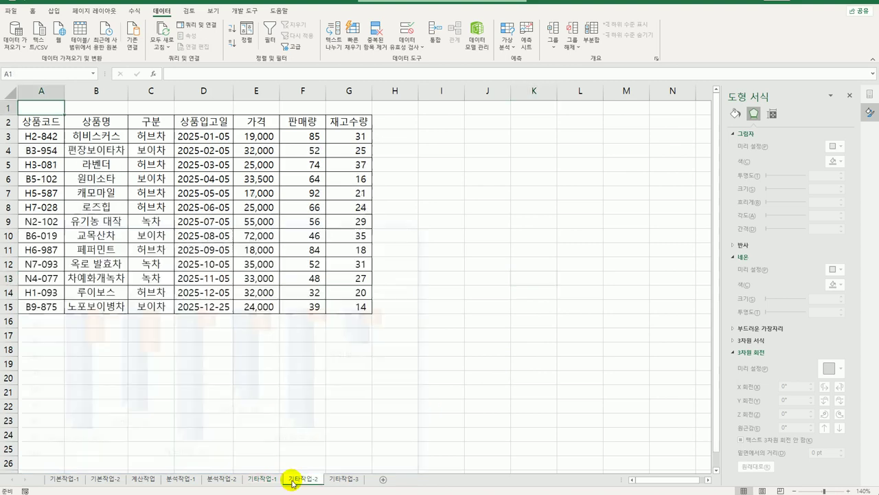
{"action": "left_click", "coordinate": [460, 253]}
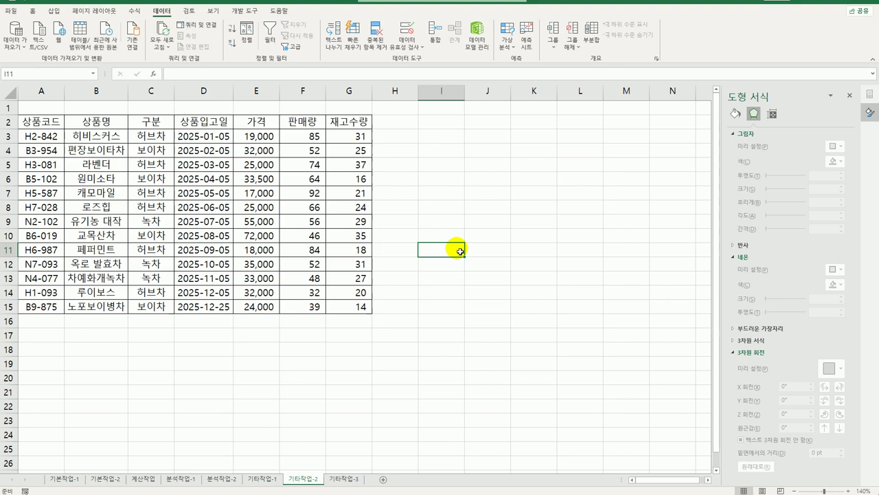
{"action": "left_click", "coordinate": [55, 12]}
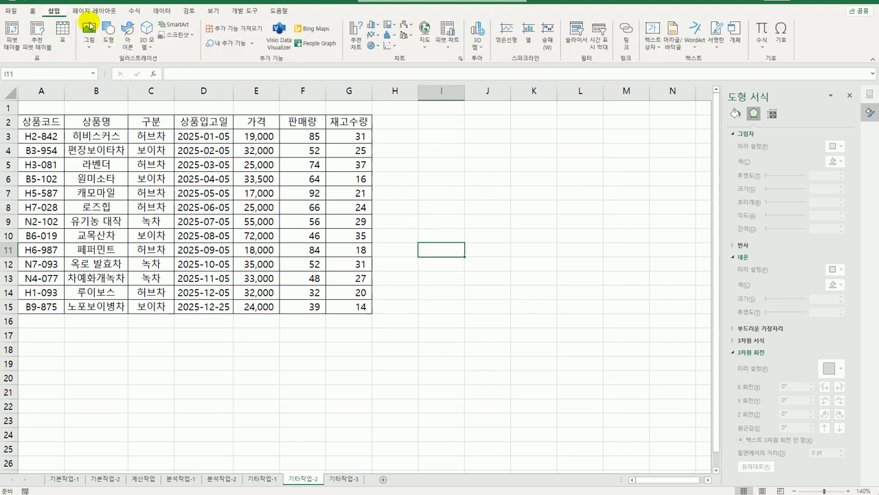
{"action": "left_click", "coordinate": [108, 34]}
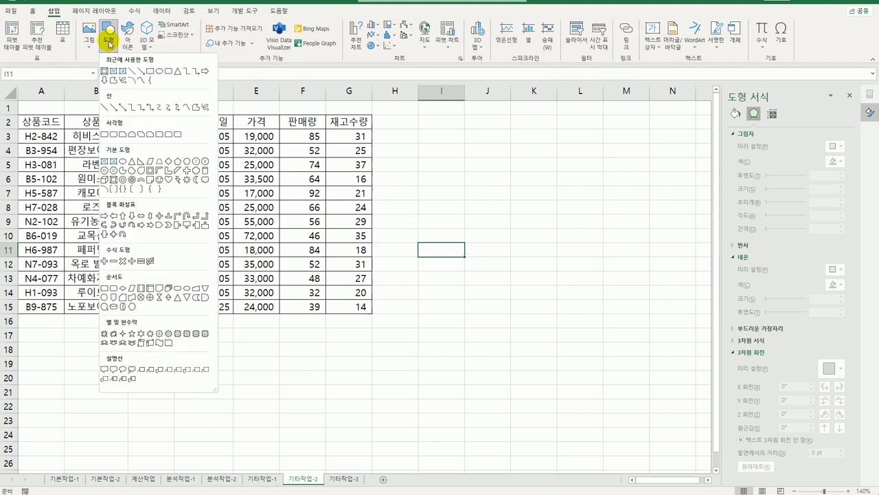
{"action": "left_click", "coordinate": [159, 225]}
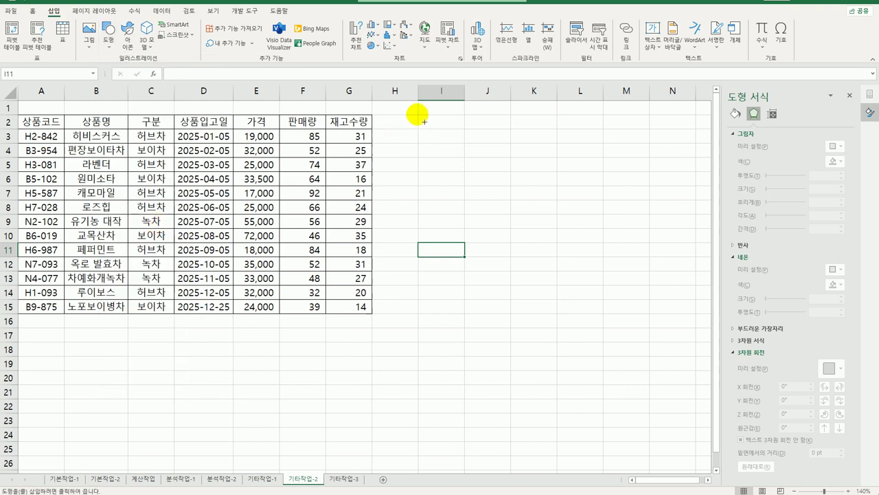
{"action": "left_click_drag", "start_coordinate": [418, 115], "coordinate": [497, 143]}
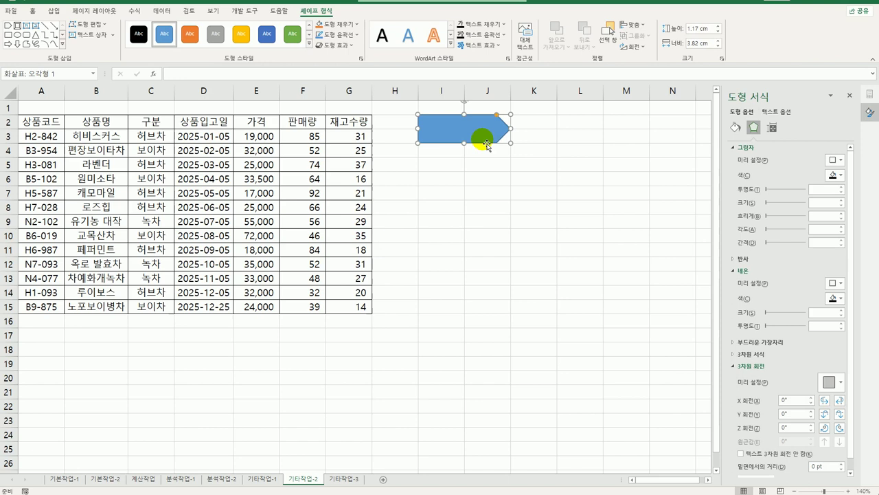
{"action": "type", "text": "데이터막대"}
{"action": "left_click", "coordinate": [489, 137]}
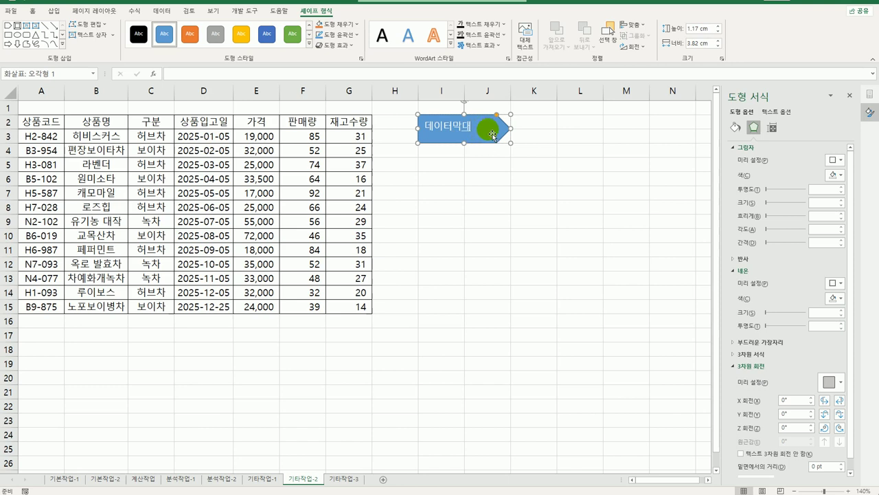
Start recording a macro named 데이터막대, assigned to the 데이터막대 pentagon shape and stored in the current workbook (현재 통합 문서).
{"action": "right_click", "coordinate": [492, 135]}
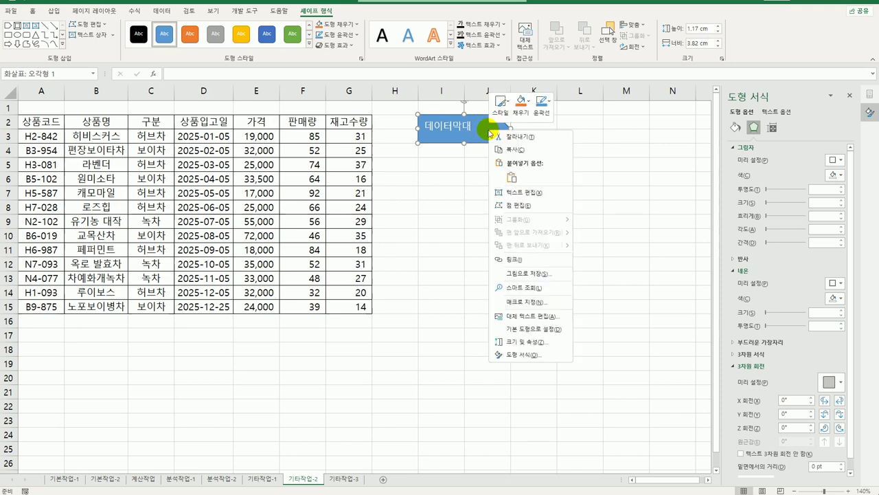
{"action": "left_click", "coordinate": [540, 307]}
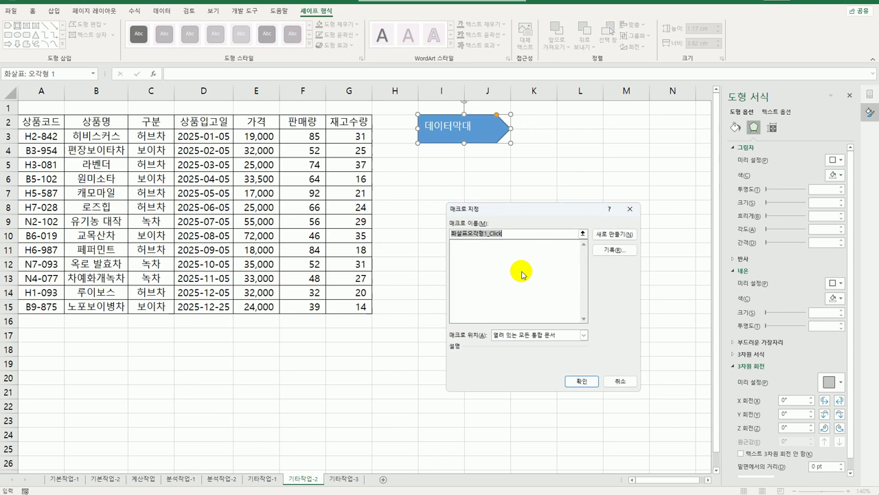
{"action": "type", "text": "ㄷ"}
{"action": "type", "text": "데이터막ㄷ"}
{"action": "left_click", "coordinate": [607, 250]}
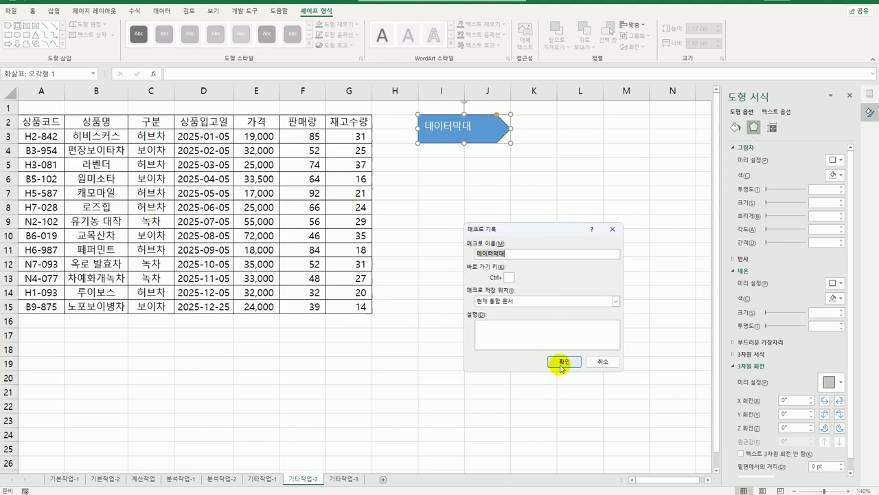
{"action": "left_click", "coordinate": [564, 363]}
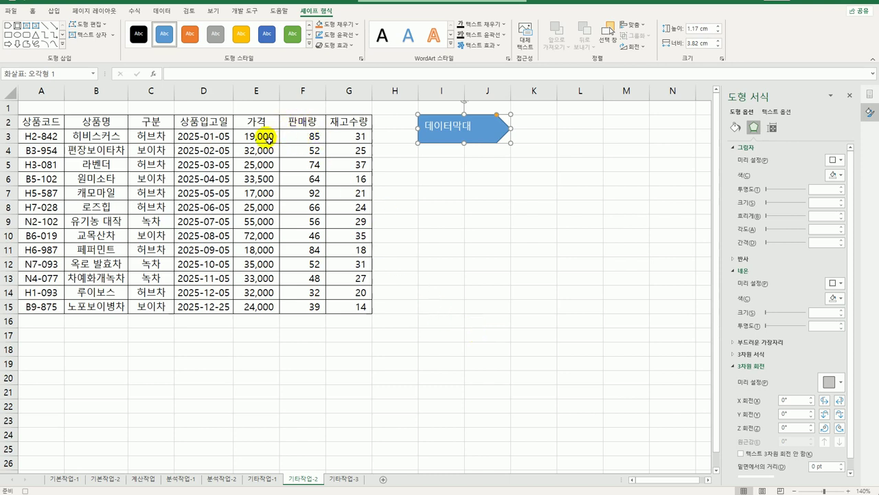
Start a new conditional formatting rule for E3:E15 with the 데이터 막대 style, setting both minimum and maximum types to 백분위수.
{"action": "left_click_drag", "start_coordinate": [269, 139], "coordinate": [261, 310]}
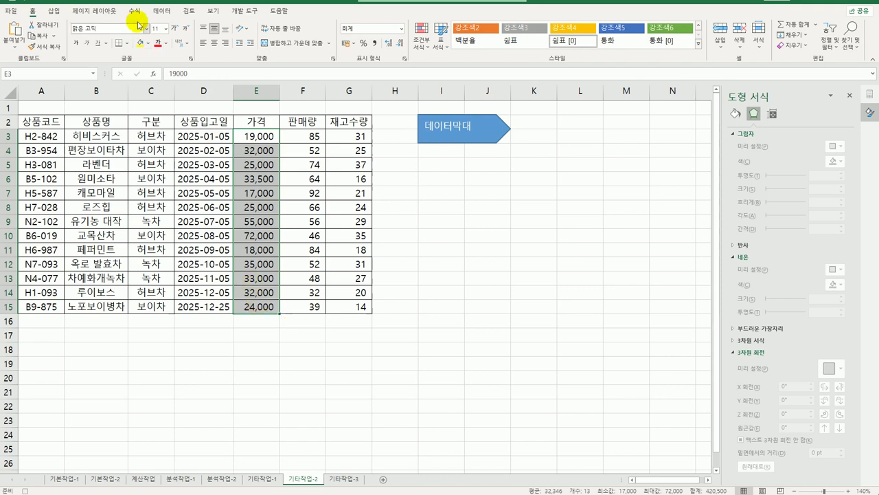
{"action": "left_click", "coordinate": [420, 39]}
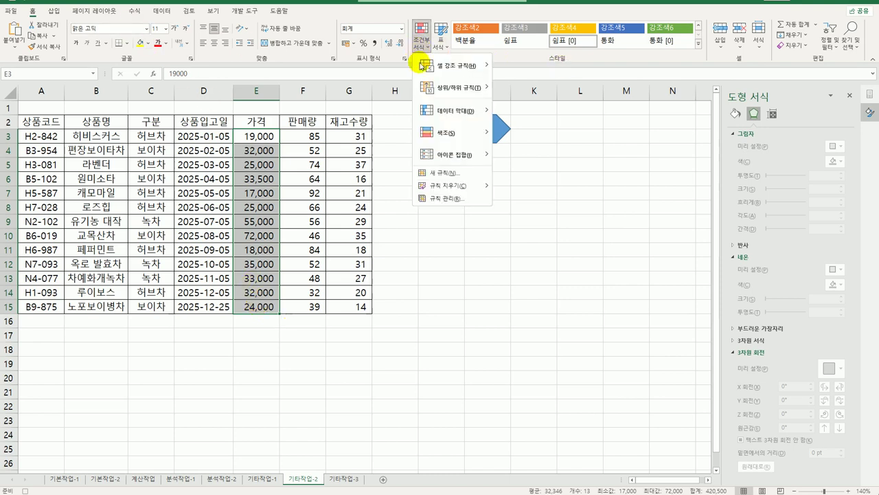
{"action": "left_click", "coordinate": [451, 180]}
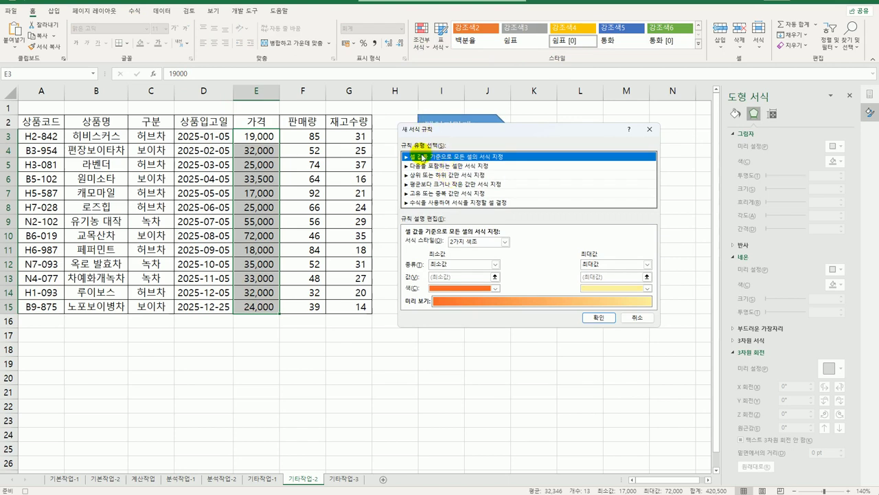
{"action": "left_click", "coordinate": [472, 242]}
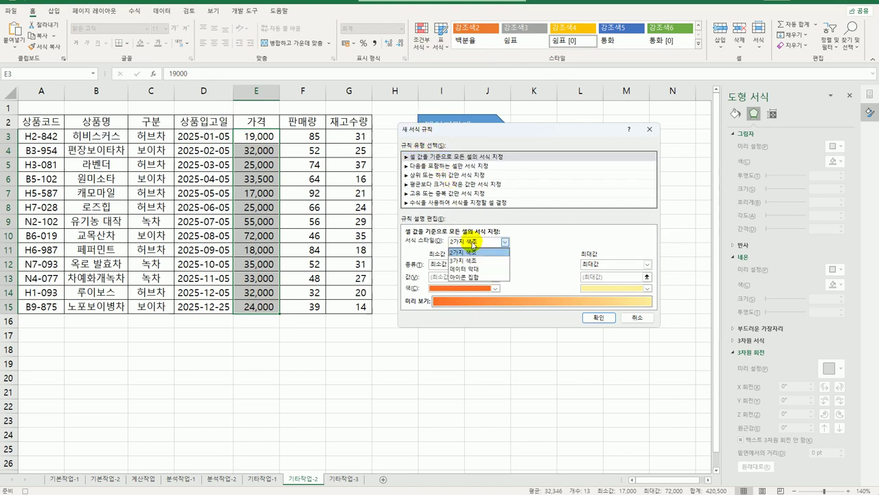
{"action": "left_click", "coordinate": [473, 270]}
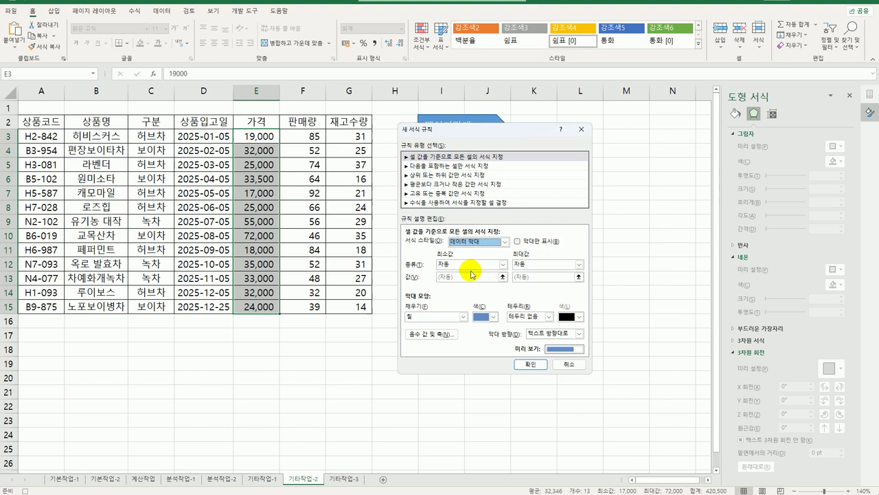
{"action": "left_click", "coordinate": [488, 264]}
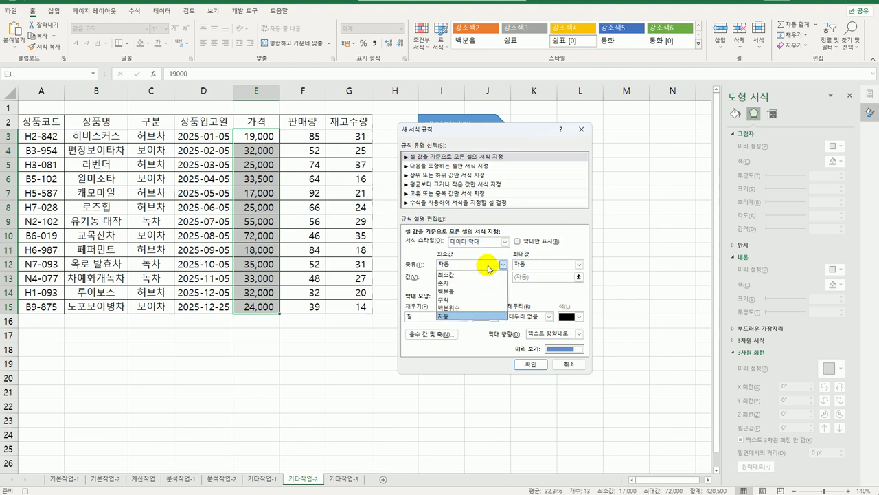
{"action": "left_click", "coordinate": [489, 307]}
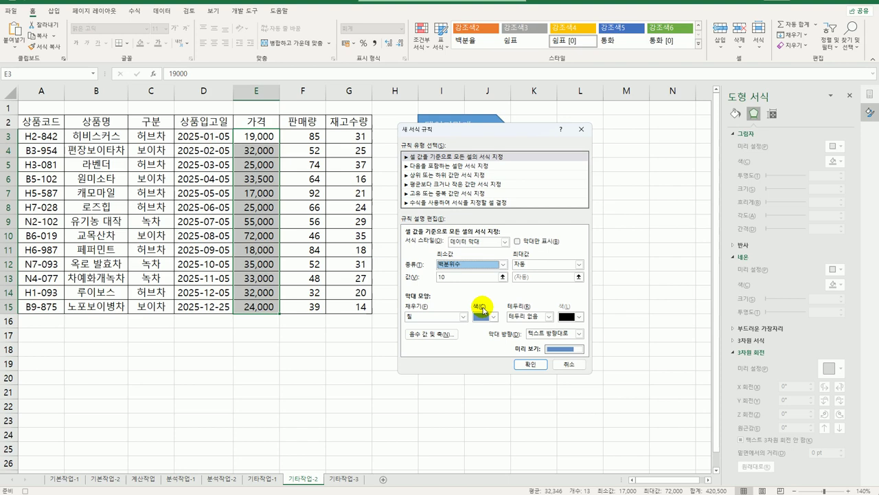
{"action": "left_click", "coordinate": [542, 264]}
{"action": "left_click", "coordinate": [540, 313]}
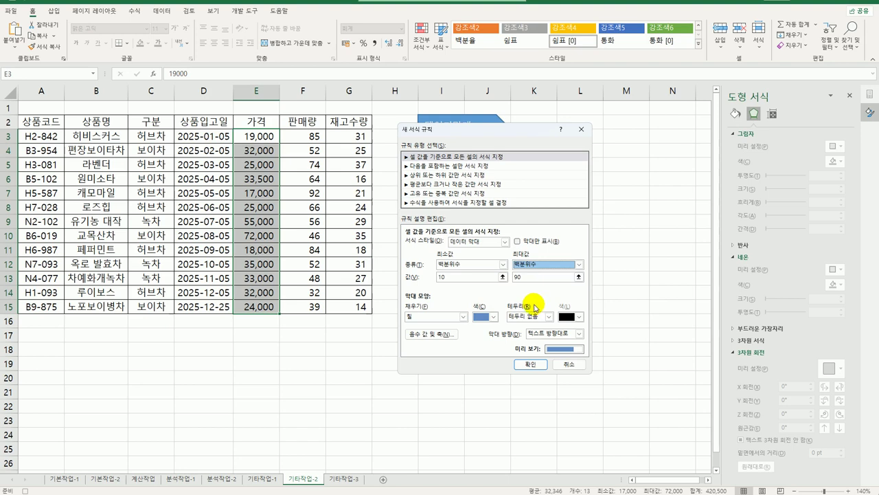
Give the data bars a gradient fill (그라데이션 채우기) in standard green and apply the rule.
{"action": "left_click", "coordinate": [453, 317]}
{"action": "left_click", "coordinate": [452, 335]}
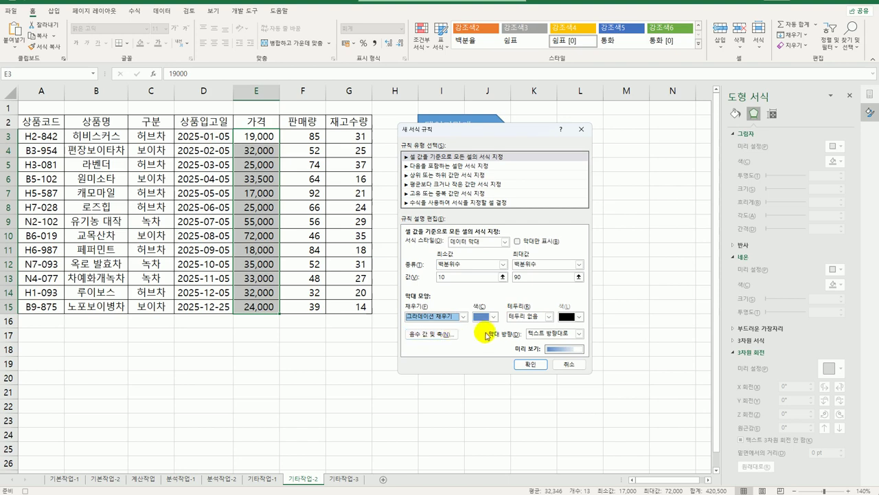
{"action": "left_click", "coordinate": [496, 319]}
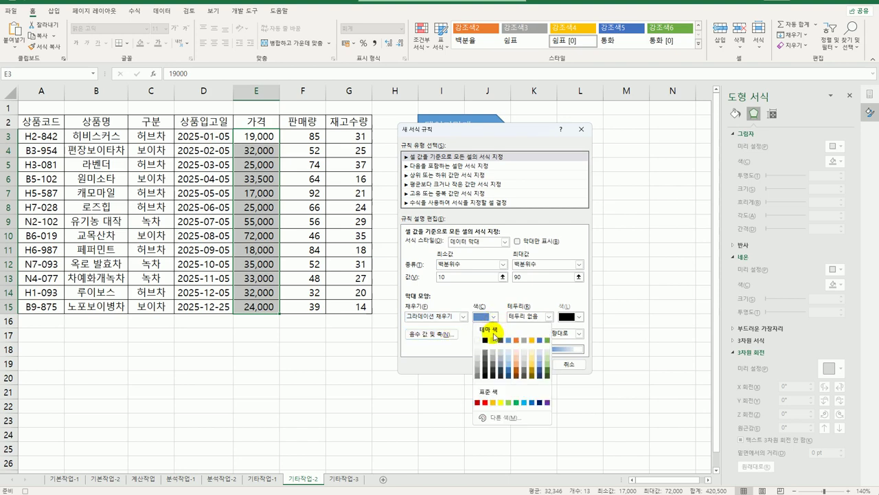
{"action": "left_click", "coordinate": [515, 403]}
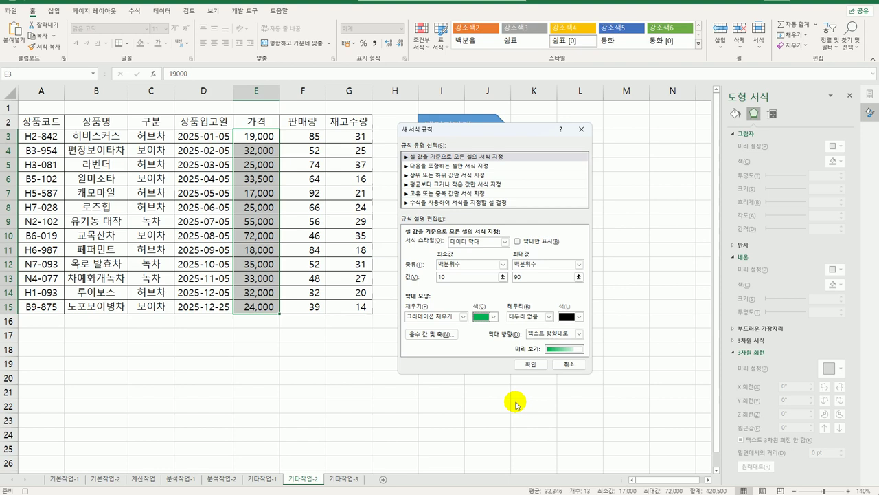
{"action": "left_click", "coordinate": [525, 365]}
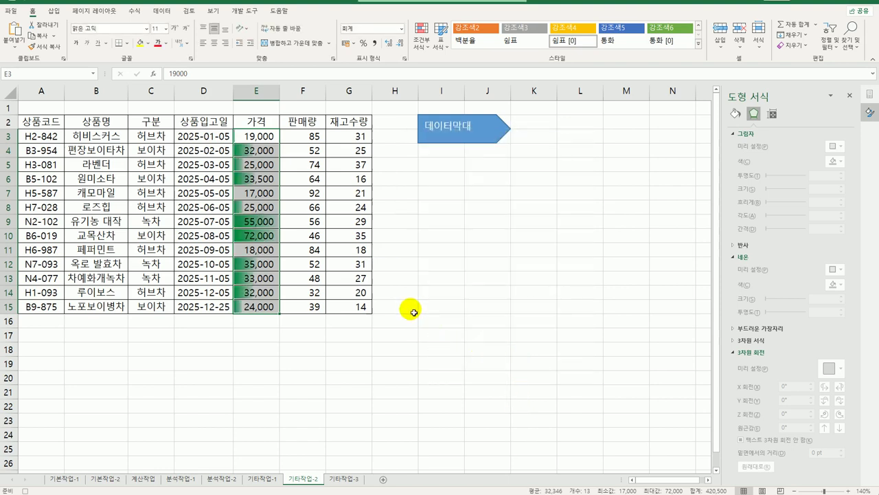
Deselect the price range and stop recording the 데이터막대 macro.
{"action": "left_click", "coordinate": [257, 139]}
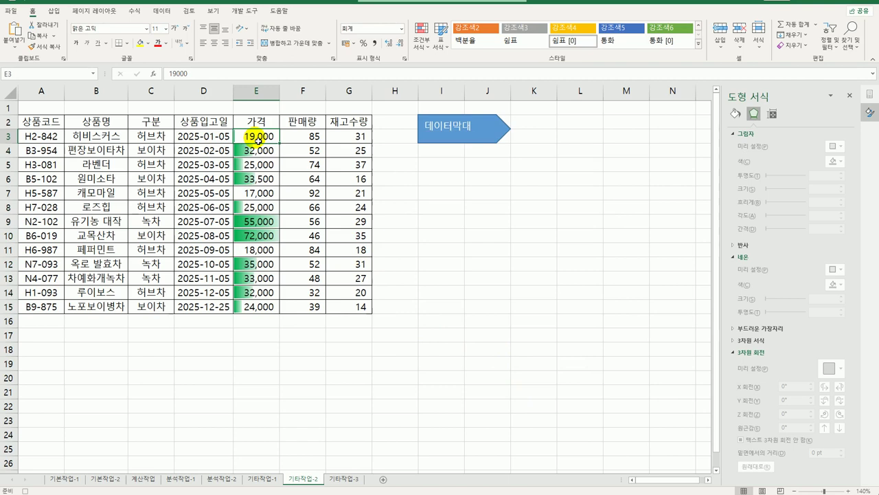
{"action": "left_click", "coordinate": [250, 13]}
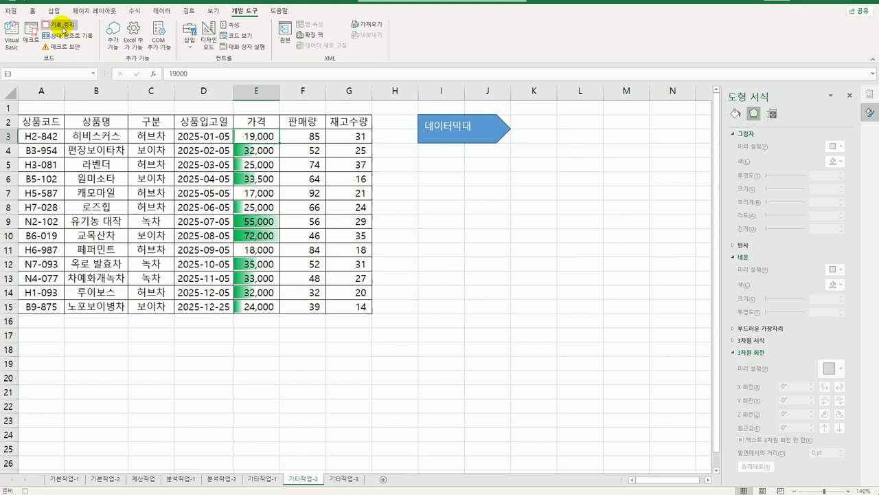
{"action": "left_click", "coordinate": [450, 249]}
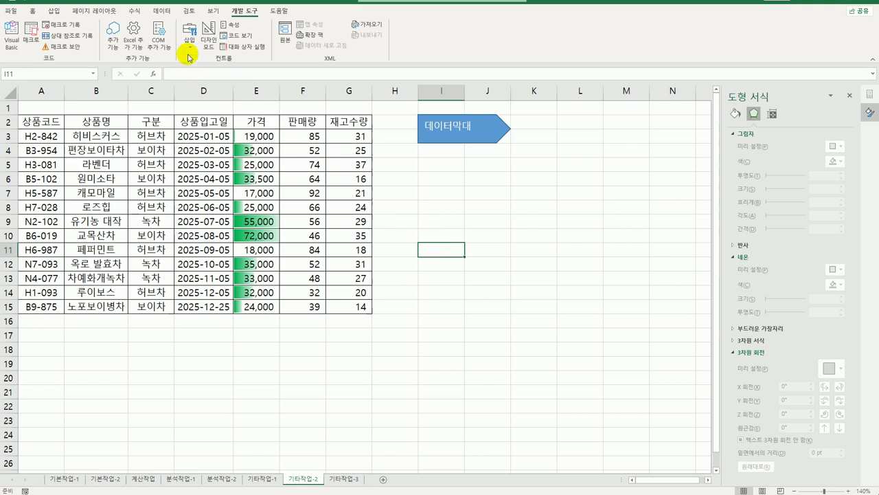
Draw a 화살표: 오각형 block arrow exactly over cells I5:J6 and label it 아이콘보기.
{"action": "left_click", "coordinate": [54, 11]}
{"action": "left_click", "coordinate": [109, 37]}
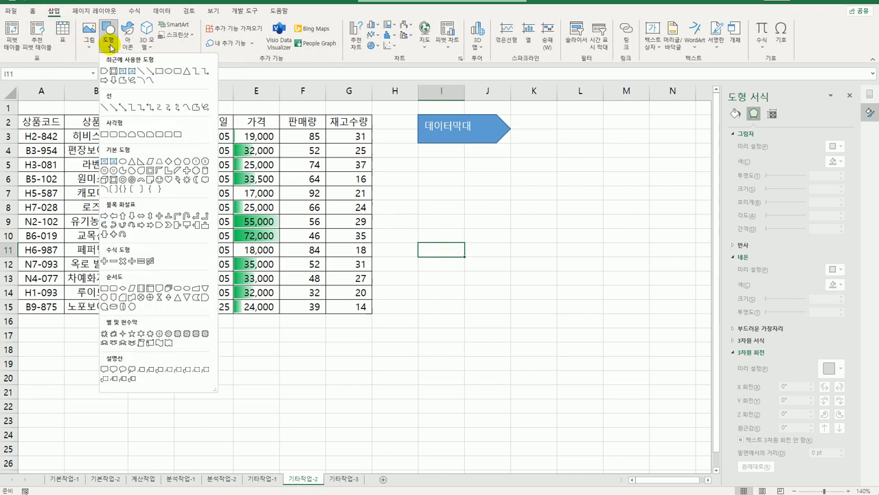
{"action": "left_click", "coordinate": [158, 225]}
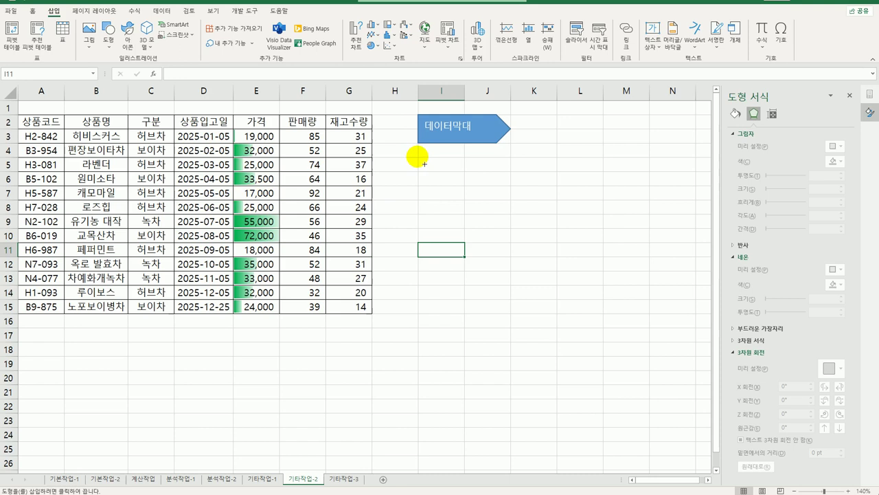
{"action": "left_click_drag", "start_coordinate": [417, 157], "coordinate": [511, 186]}
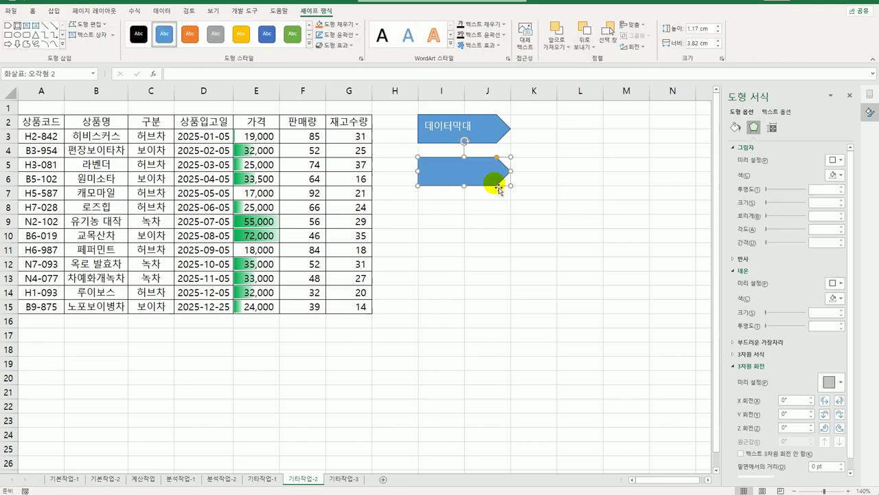
{"action": "type", "text": "아이콘보기"}
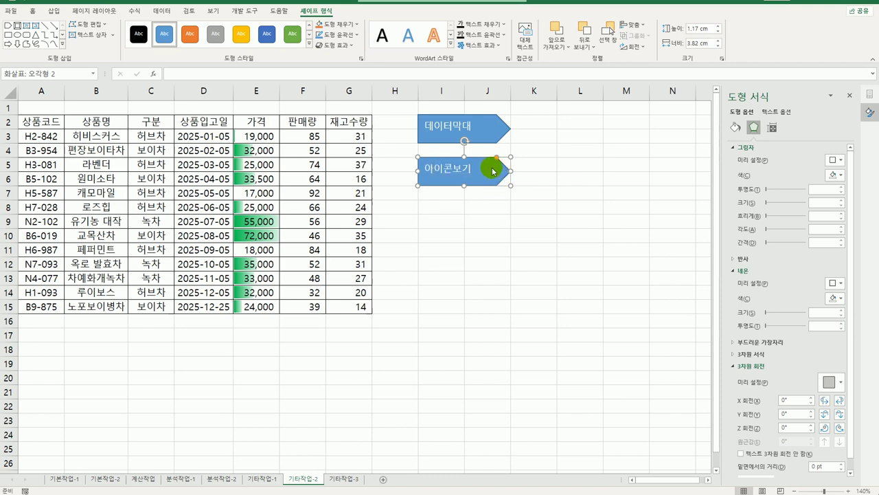
Start recording a macro named 아이콘보기 that is assigned to the 아이콘보기 pentagon shape.
{"action": "right_click", "coordinate": [493, 166]}
{"action": "left_click", "coordinate": [534, 340]}
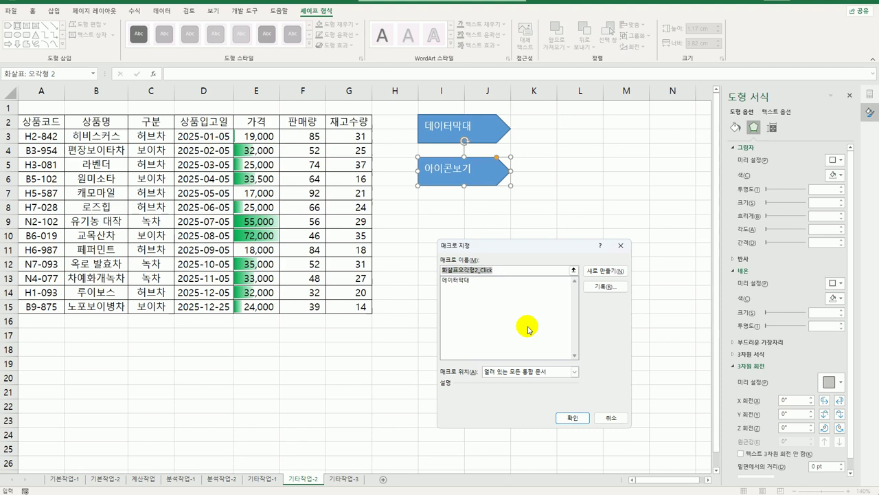
{"action": "type", "text": "아이콘보기"}
{"action": "left_click", "coordinate": [595, 288]}
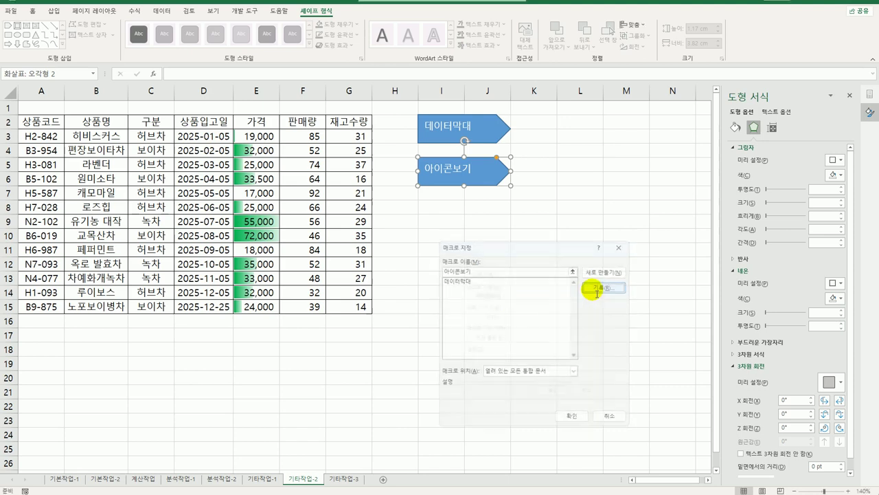
{"action": "left_click", "coordinate": [557, 399]}
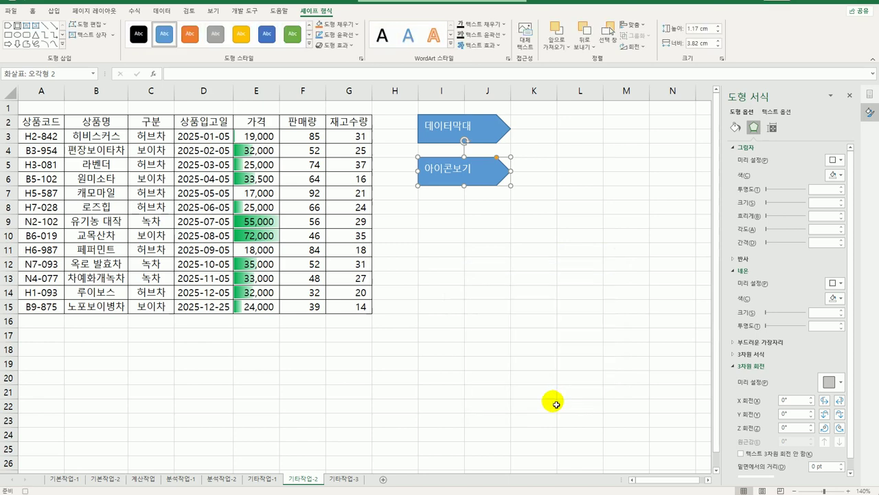
Start a new conditional formatting rule for G3:G15 with the 아이콘 집합 style and the three-star icon set.
{"action": "left_click_drag", "start_coordinate": [350, 137], "coordinate": [351, 306]}
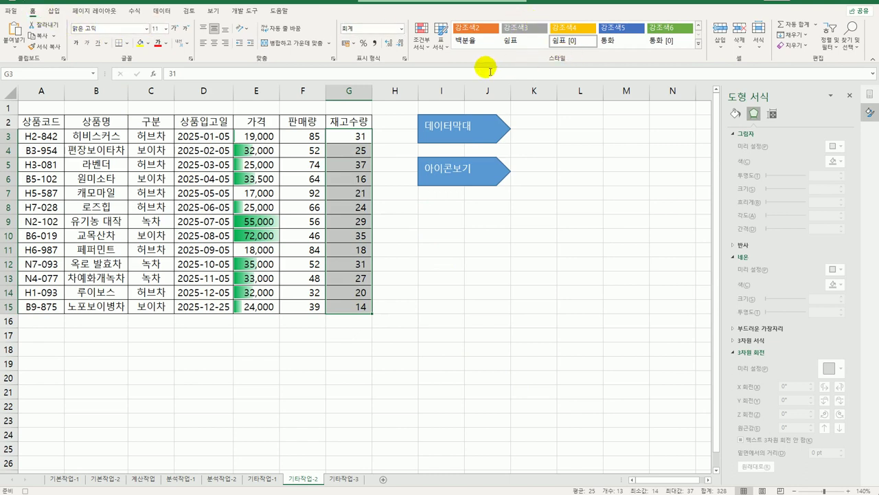
{"action": "left_click", "coordinate": [421, 37]}
{"action": "left_click", "coordinate": [452, 174]}
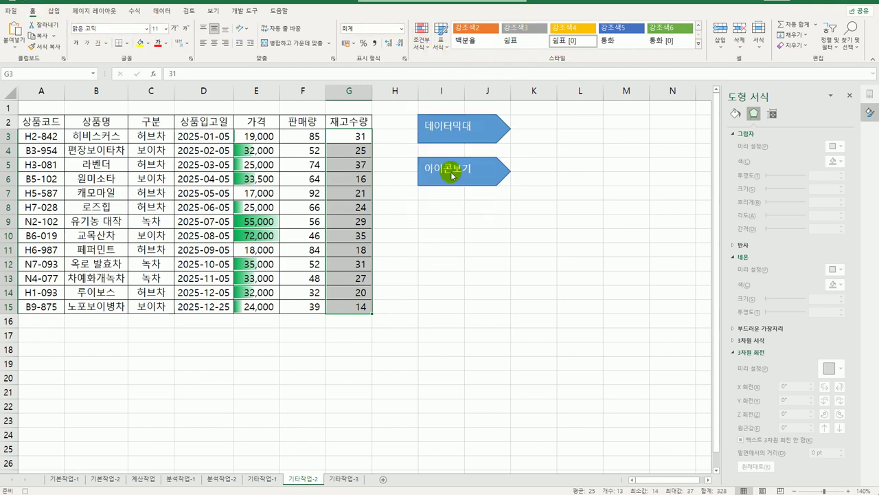
{"action": "left_click", "coordinate": [435, 267]}
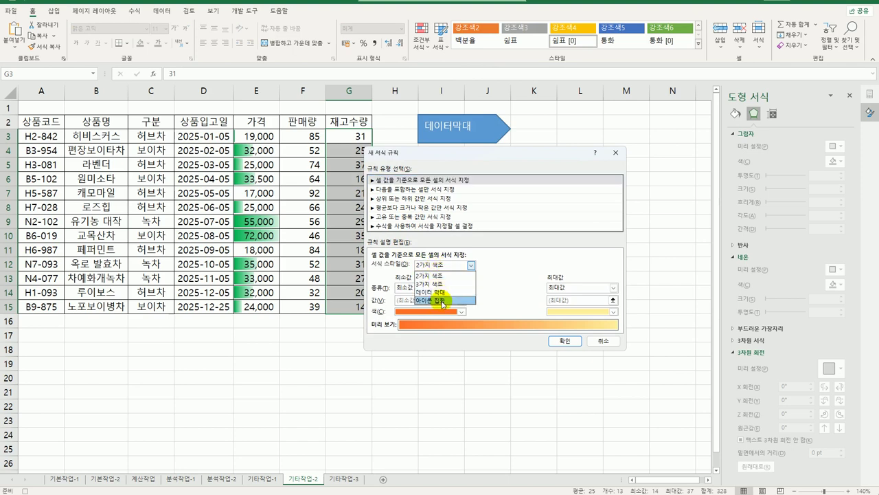
{"action": "left_click", "coordinate": [442, 301]}
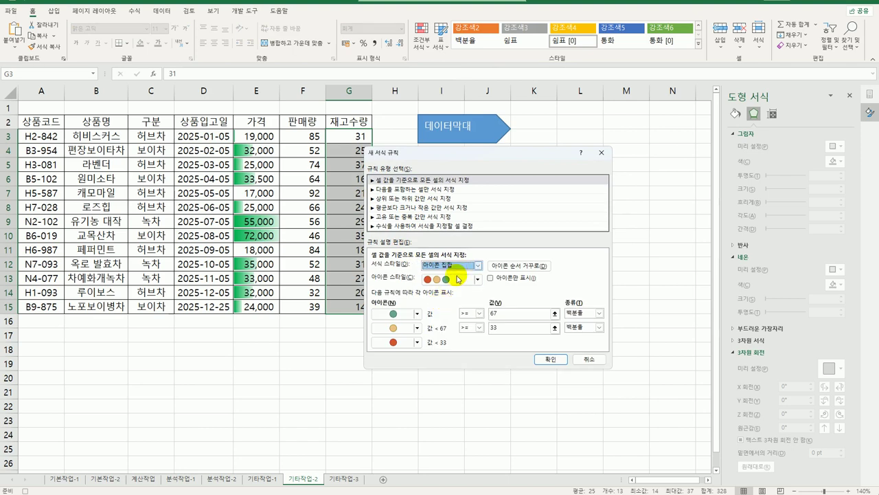
{"action": "left_click", "coordinate": [470, 282]}
{"action": "left_click", "coordinate": [471, 282]}
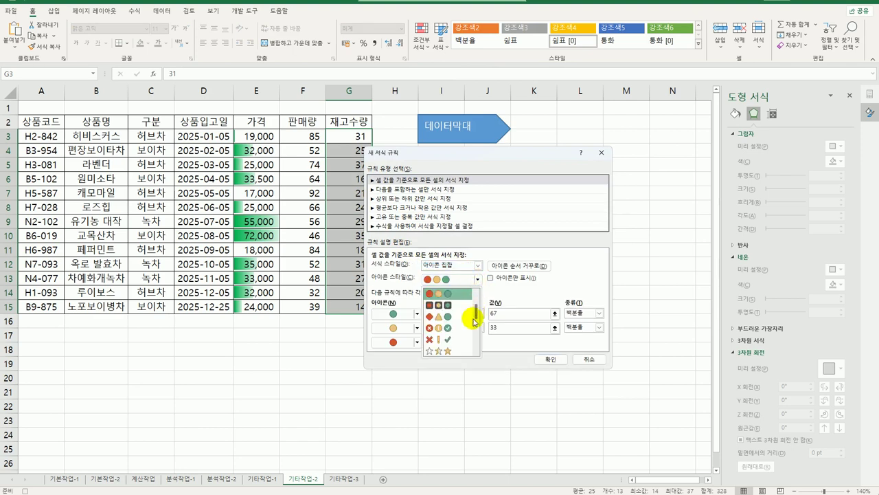
{"action": "left_click", "coordinate": [454, 355]}
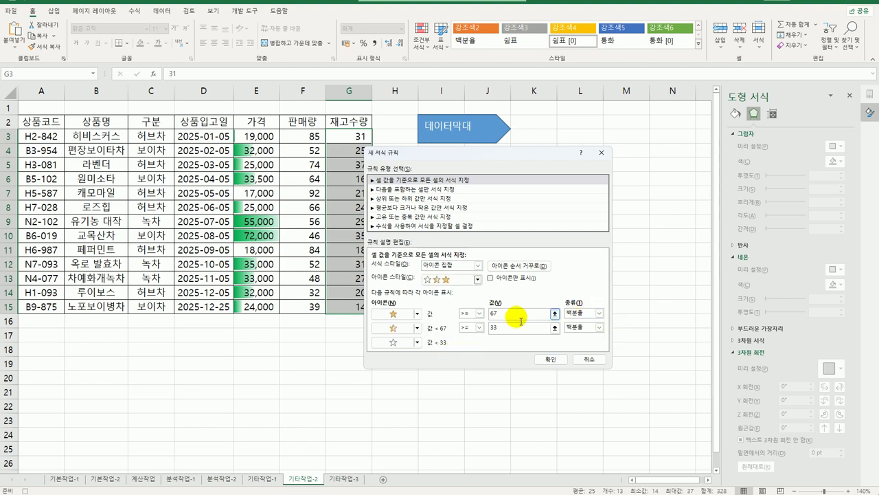
Set the star icon thresholds to >= 60 and >= 30 percent and apply the icon set rule to G3:G15.
{"action": "left_click", "coordinate": [516, 314]}
{"action": "type", "text": "60"}
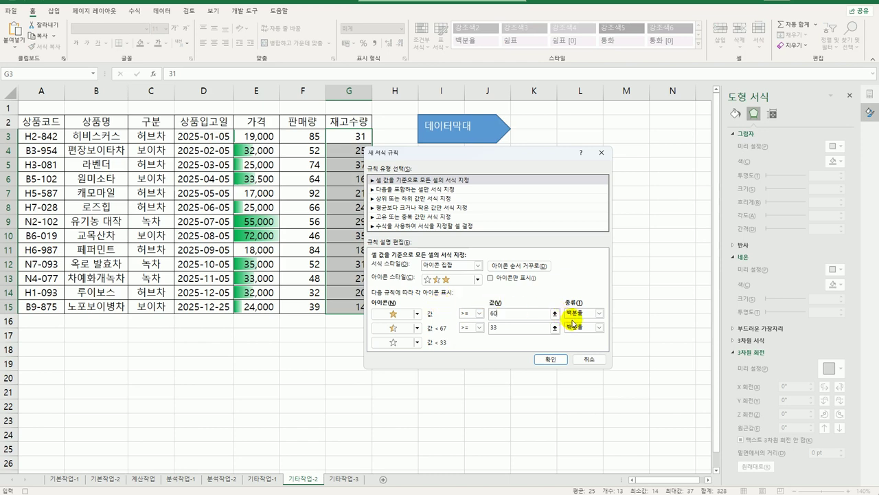
{"action": "left_click", "coordinate": [514, 328]}
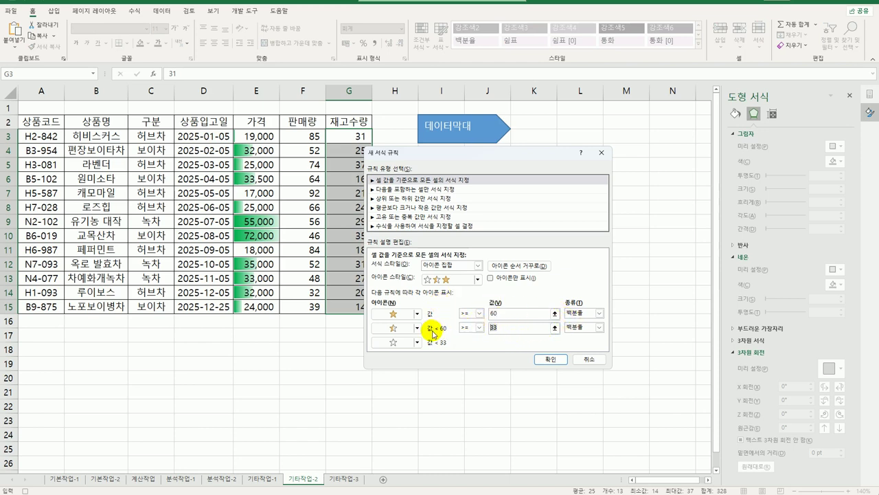
{"action": "type", "text": "30"}
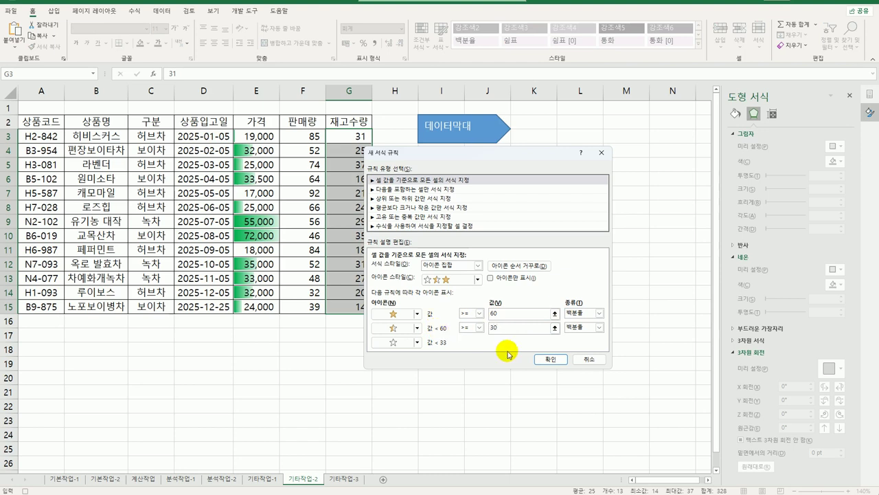
{"action": "left_click", "coordinate": [544, 358]}
Deselect the stock quantity range and stop recording the 아이콘보기 macro.
{"action": "left_click", "coordinate": [340, 307]}
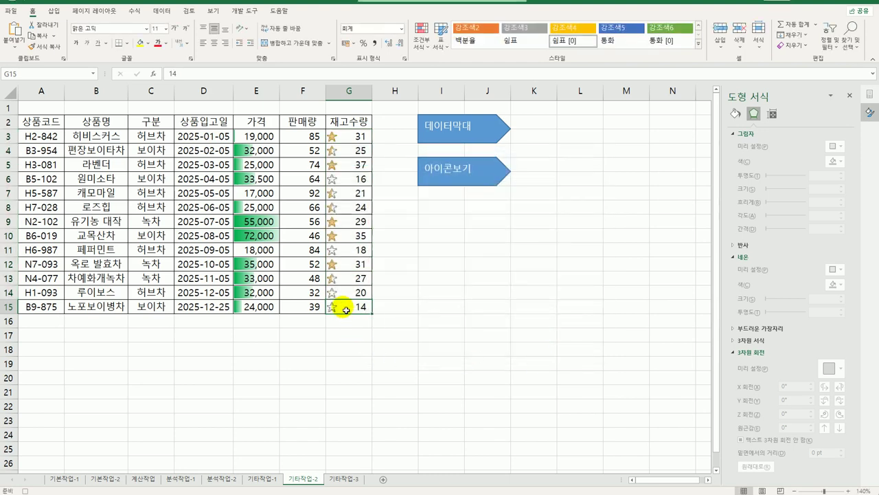
{"action": "left_click", "coordinate": [239, 11]}
{"action": "left_click", "coordinate": [47, 25]}
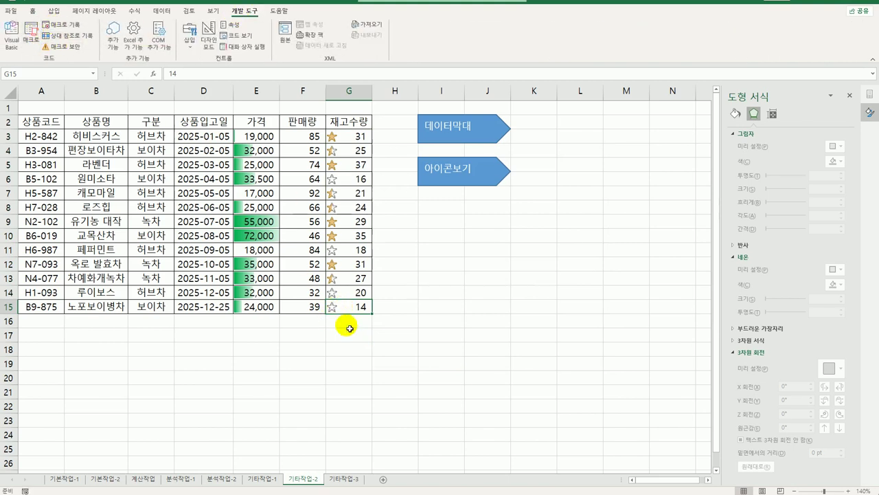
{"action": "left_click", "coordinate": [439, 307]}
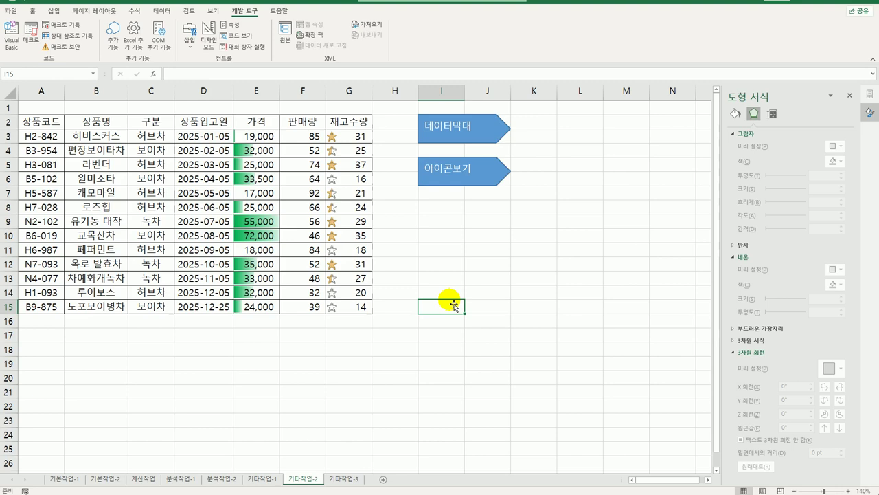
On the 기타작업-3 sheet, turn on design mode and open the click event procedure of the 물품구매등록 button.
{"action": "left_click", "coordinate": [343, 478]}
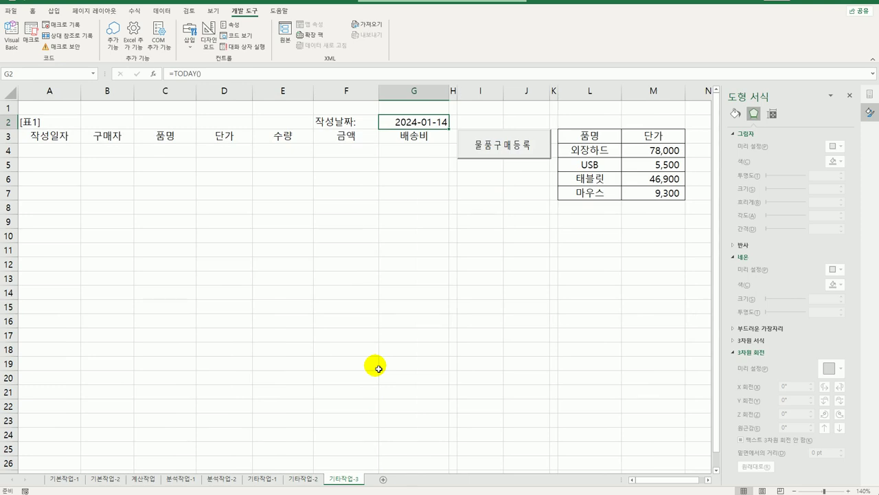
{"action": "left_click", "coordinate": [208, 42]}
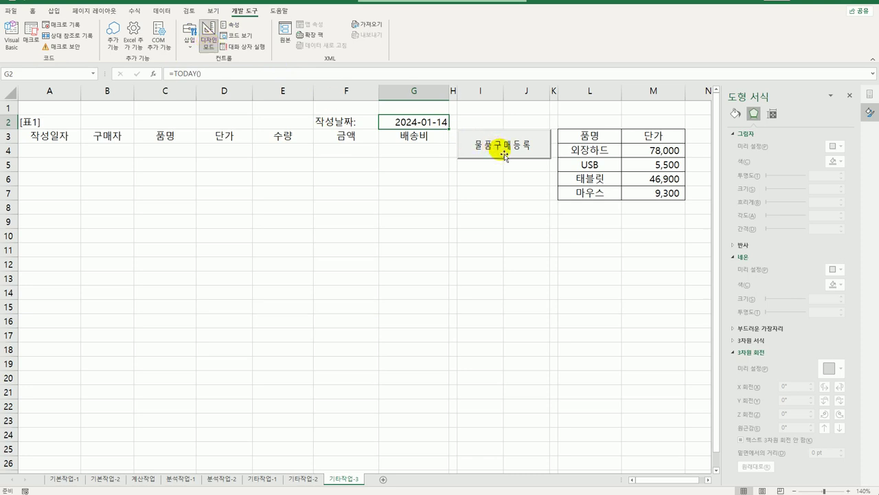
{"action": "double_click", "coordinate": [505, 156]}
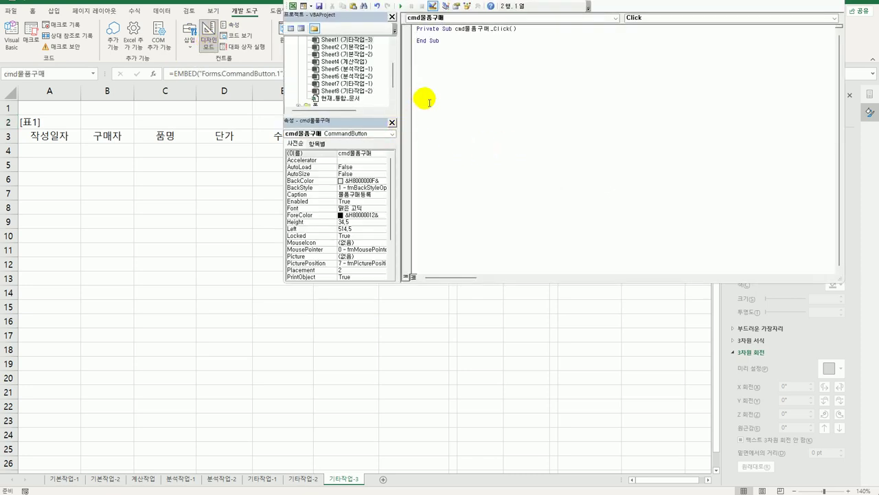
Write 물품구매요구서.Show in the cmd물품구매_Click procedure so the button displays the form.
{"action": "key", "text": "Tab"}
{"action": "type", "text": "ㅁ"}
{"action": "type", "text": "물품"}
{"action": "type", "text": "구매목"}
{"action": "type", "text": "구서.swh"}
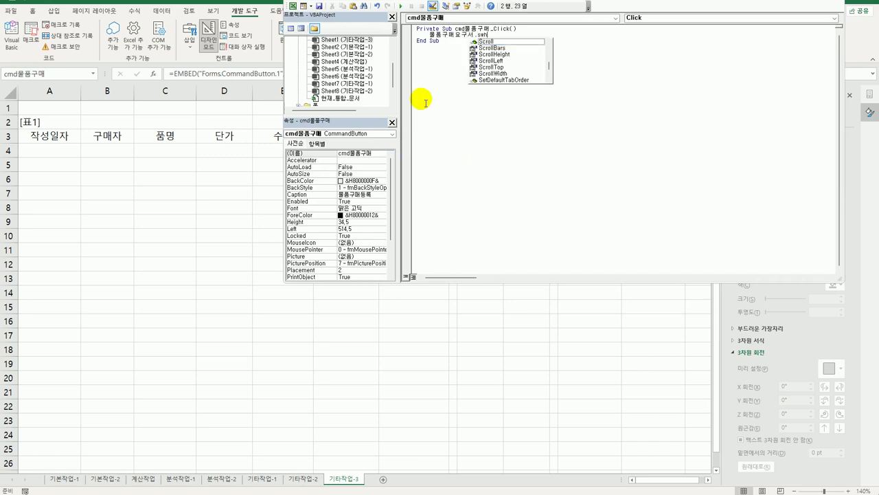
{"action": "key", "text": "BackSpace"}
{"action": "key", "text": "BackSpace"}
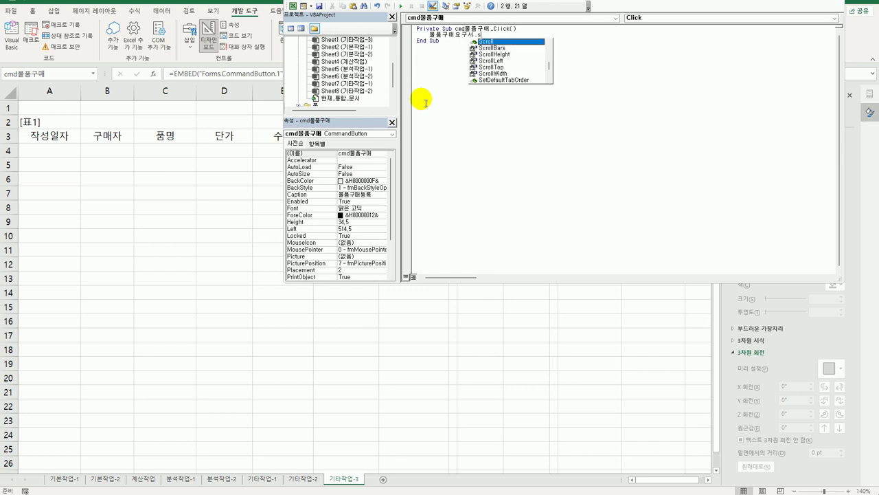
{"action": "type", "text": "h"}
{"action": "key", "text": "Tab"}
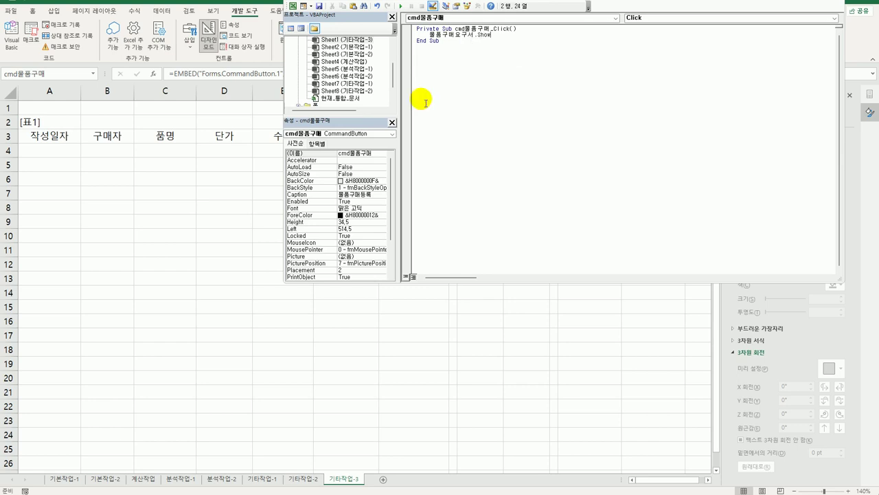
{"action": "left_click", "coordinate": [426, 103]}
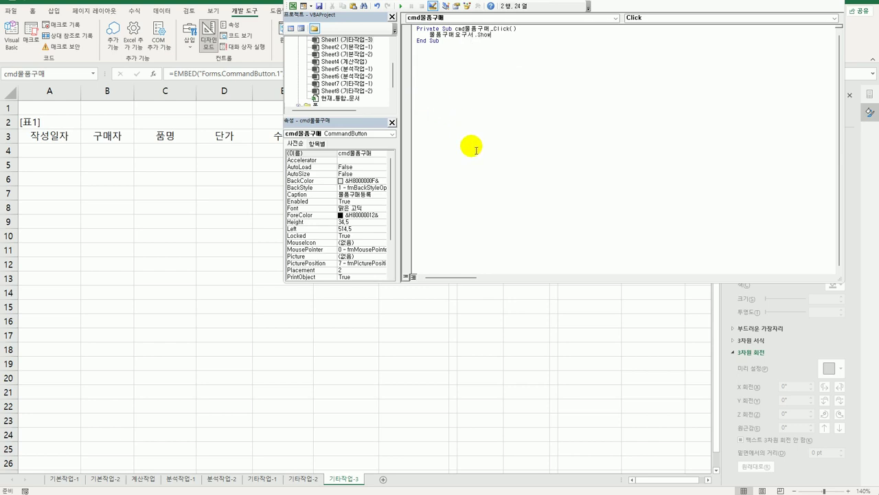
Open the code of the 물품구매요구서 form and add a UserForm_Initialize procedure.
{"action": "scroll", "coordinate": [393, 73], "scroll_direction": "down", "scroll_amount": 2}
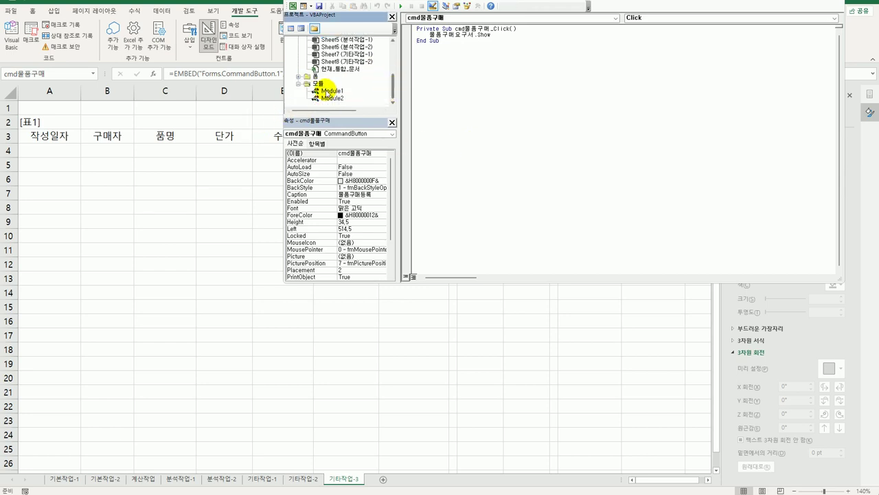
{"action": "left_click", "coordinate": [316, 77]}
{"action": "left_click", "coordinate": [333, 84]}
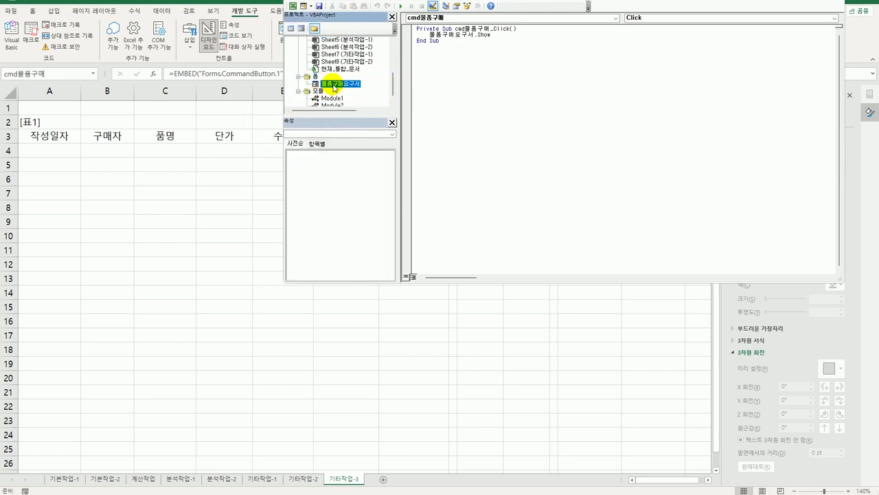
{"action": "double_click", "coordinate": [333, 85]}
{"action": "left_click", "coordinate": [290, 28]}
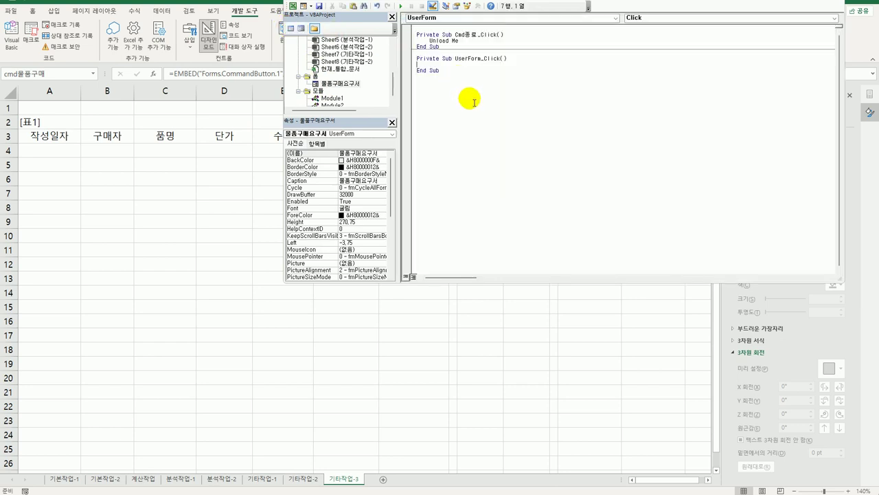
{"action": "left_click", "coordinate": [656, 18]}
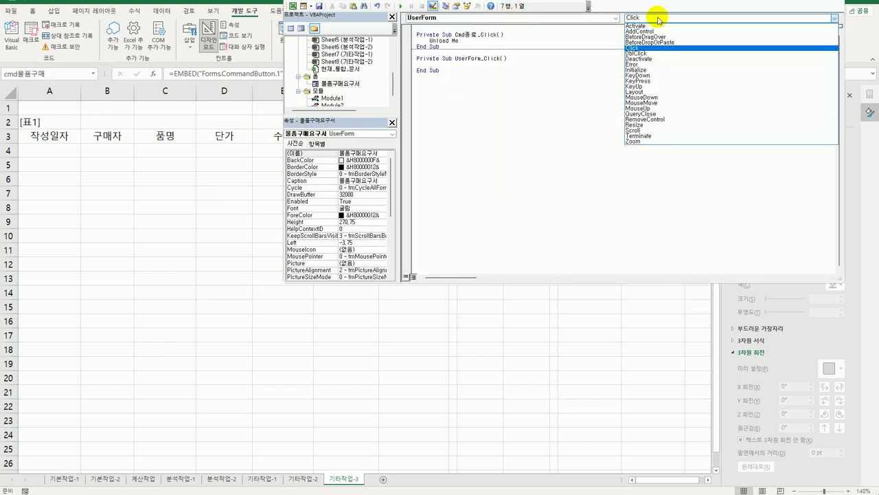
{"action": "left_click", "coordinate": [646, 69]}
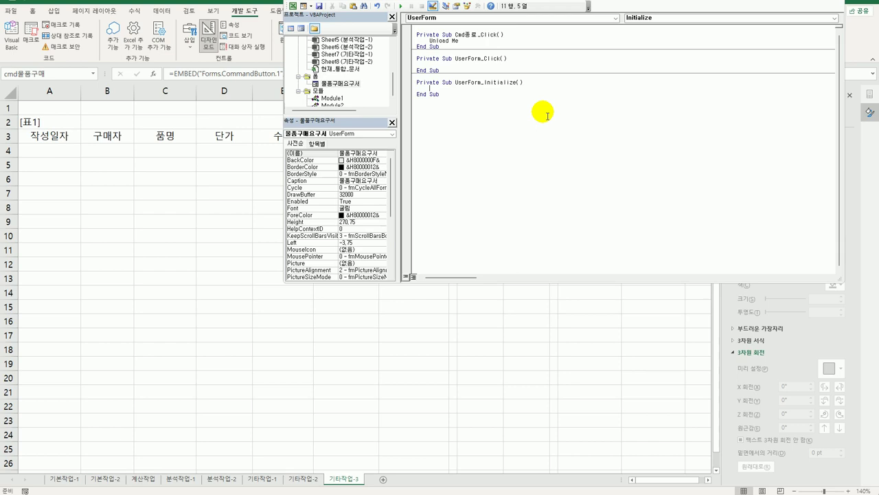
Add the line Chk배송비 = True to the UserForm_Initialize procedure.
{"action": "type", "text": "c"}
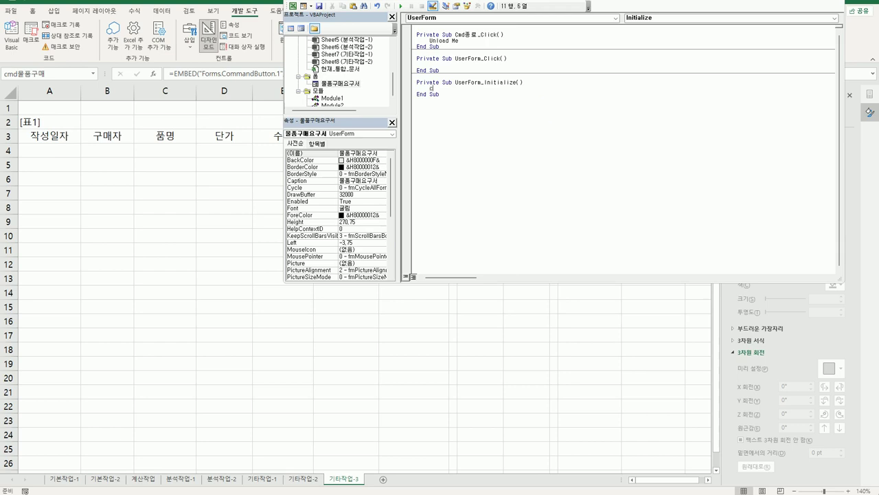
{"action": "type", "text": "hk"}
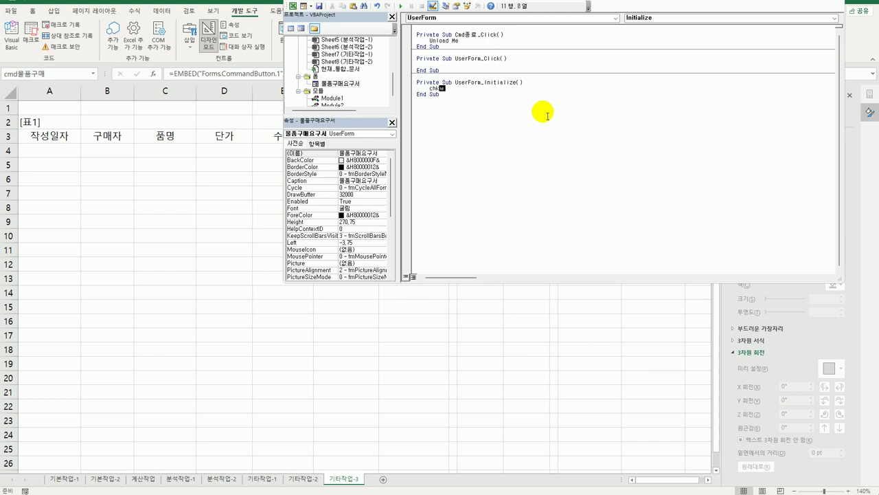
{"action": "type", "text": "배송비 ="}
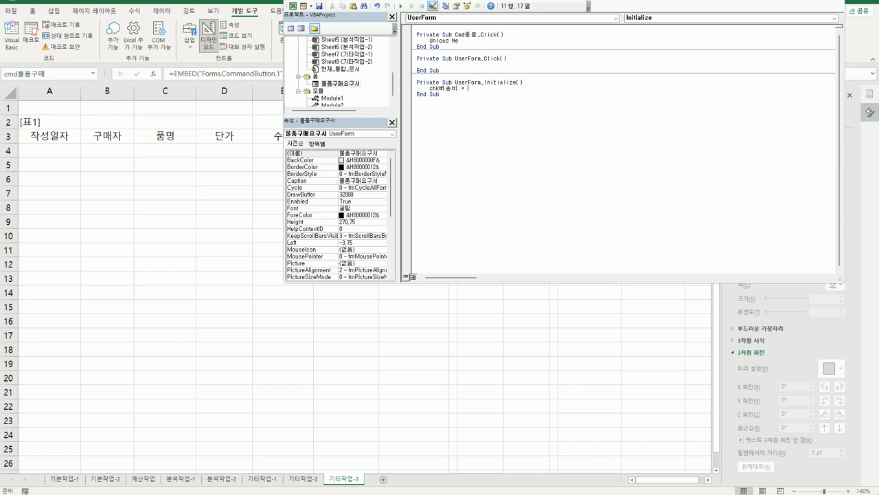
{"action": "type", "text": " True"}
{"action": "key", "text": "Down"}
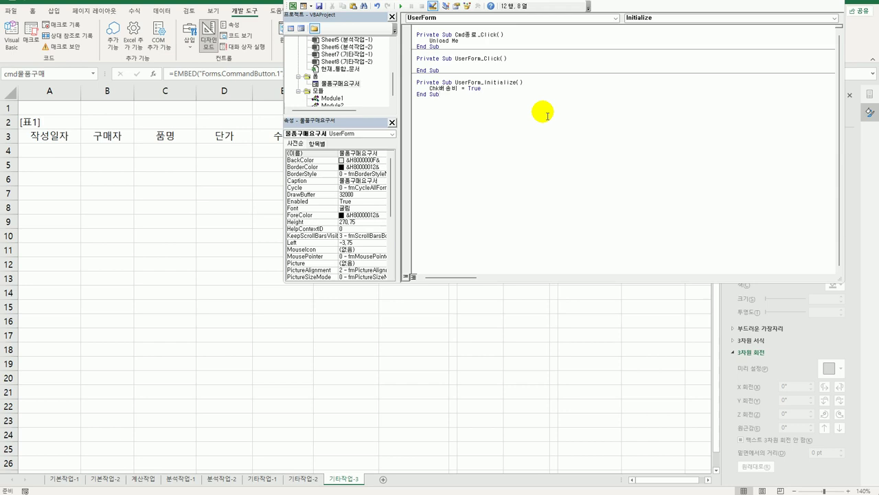
Add a line below the Chk배송비 assignment that sets Txt날짜 = [G2].
{"action": "key", "text": "Up"}
{"action": "key", "text": "Return"}
{"action": "type", "text": "txt날짜"}
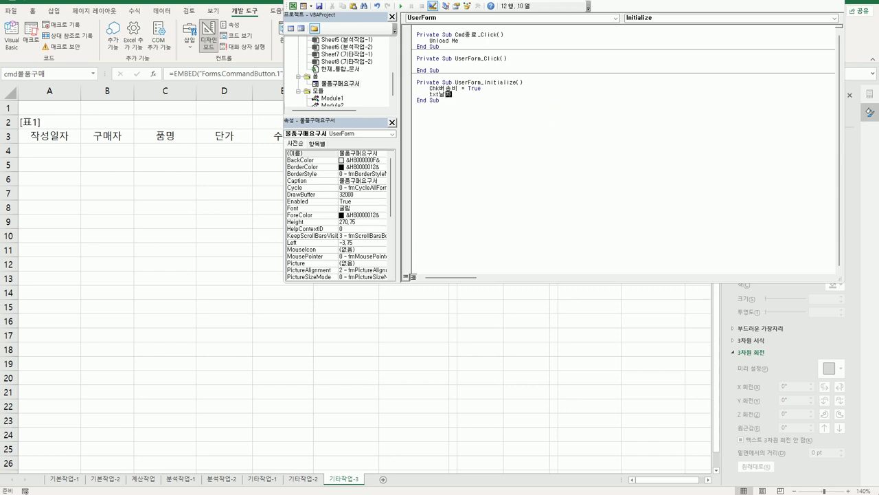
{"action": "type", "text": " = [G"}
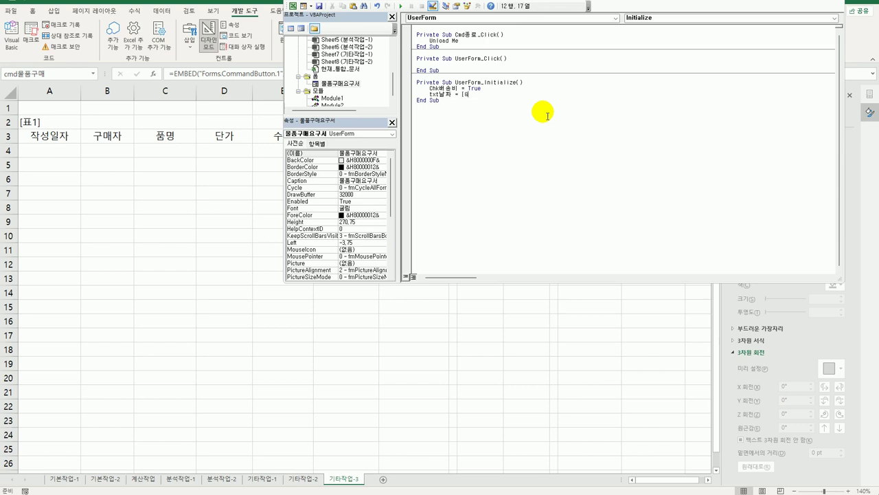
{"action": "type", "text": "2]"}
Add the line Cmb품명.RowSource = "L4:L7" at the end of the UserForm_Initialize procedure.
{"action": "key", "text": "Return"}
{"action": "type", "text": "cmb품명."}
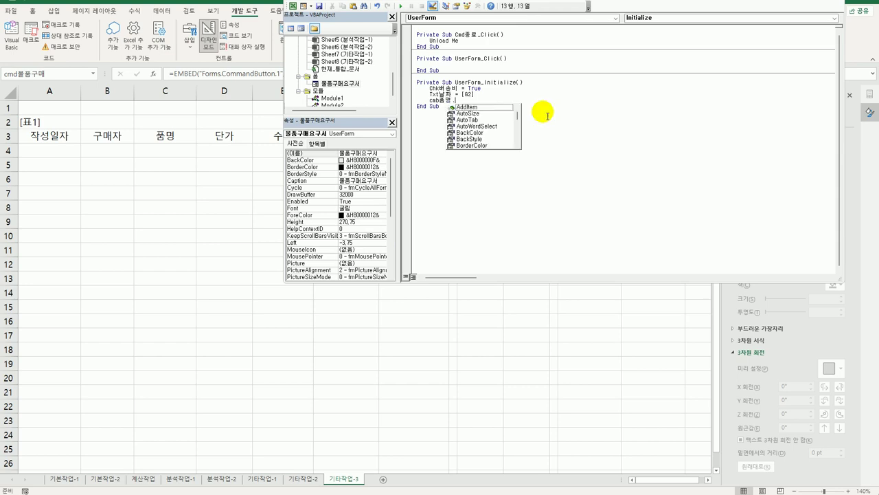
{"action": "type", "text": "RowSource = "}
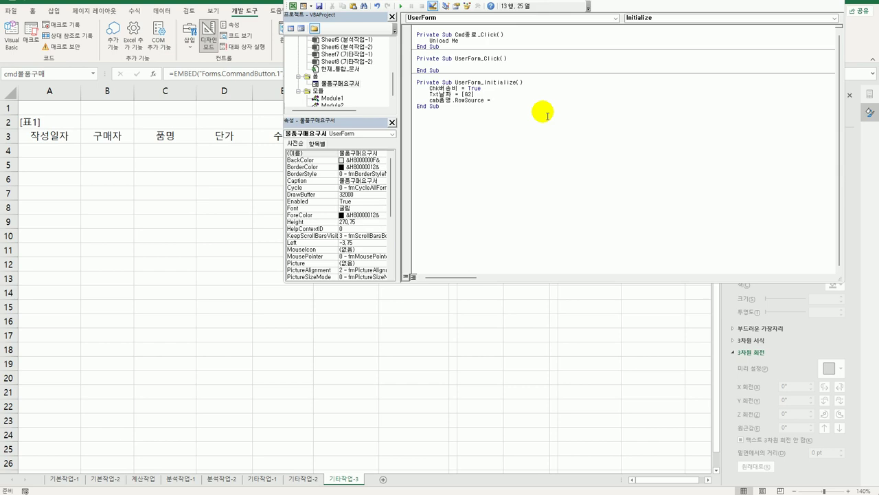
{"action": "type", "text": "\"L4:L7\""}
{"action": "key", "text": "Down"}
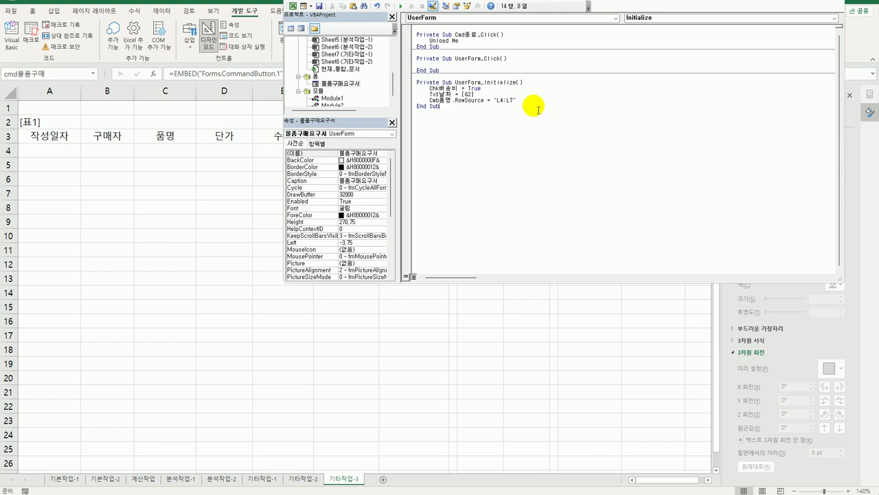
Check the names of the 배송비 controls on the 물품구매요구서 form and open the Chk배송비 check box's click procedure.
{"action": "double_click", "coordinate": [335, 84]}
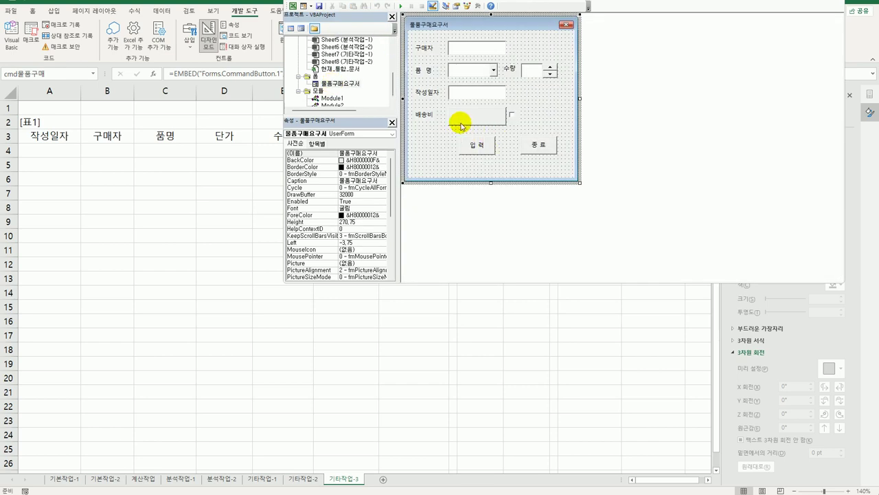
{"action": "left_click", "coordinate": [513, 117]}
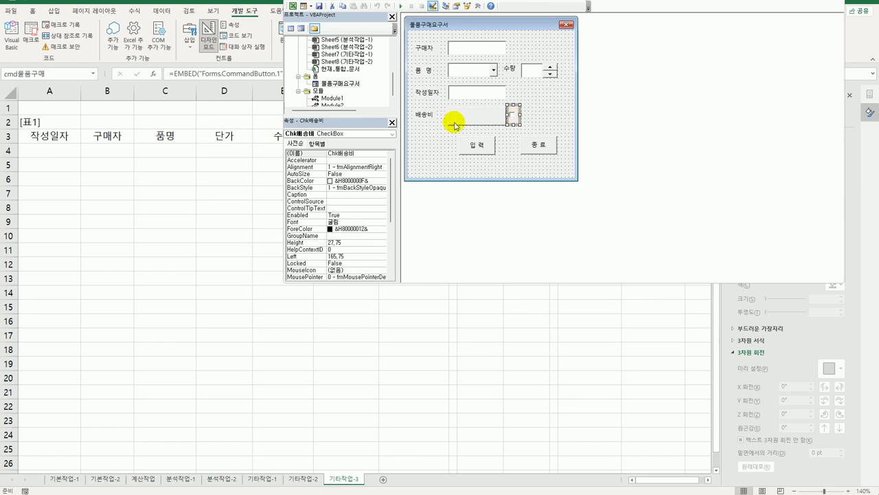
{"action": "left_click", "coordinate": [455, 119]}
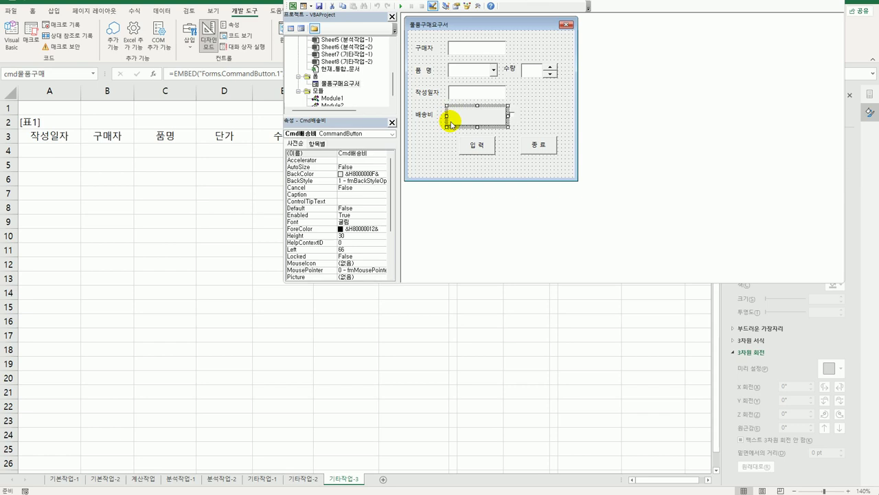
{"action": "left_click", "coordinate": [514, 118]}
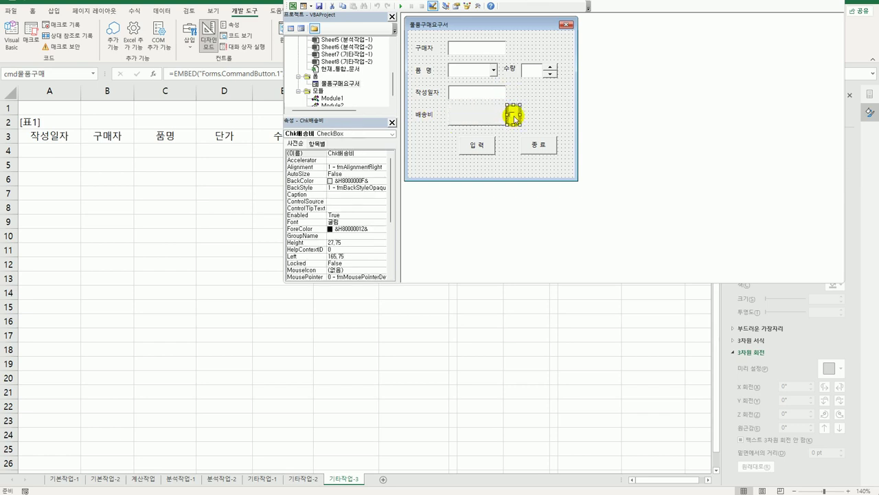
{"action": "double_click", "coordinate": [514, 118]}
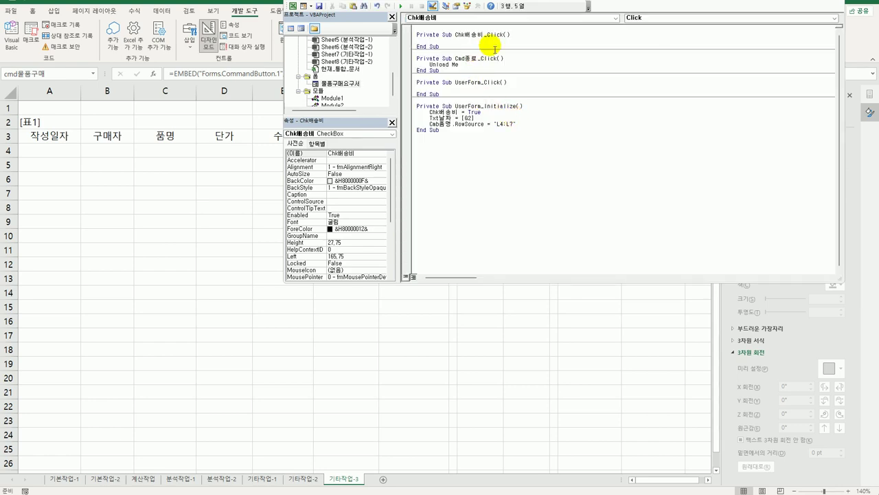
Start an If block in the Chk배송비_Click procedure with the line If Chk배송비 = True Then.
{"action": "key", "text": "Return"}
{"action": "type", "text": "i"}
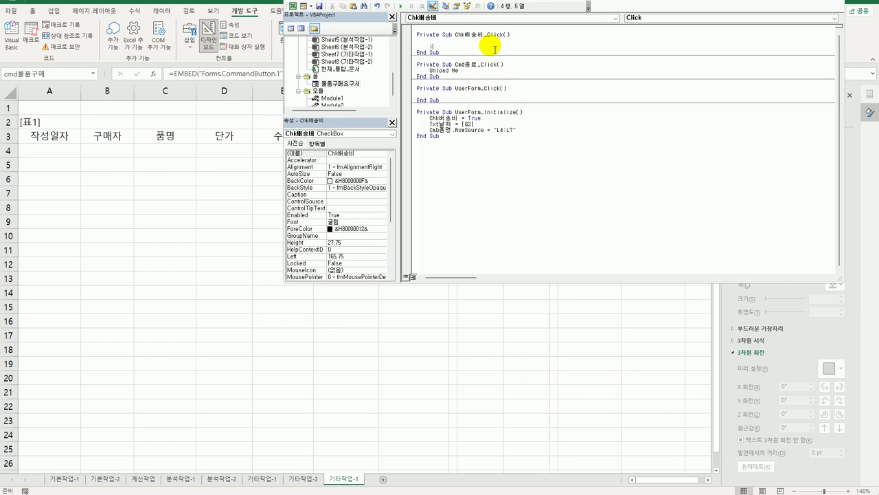
{"action": "type", "text": "f chk"}
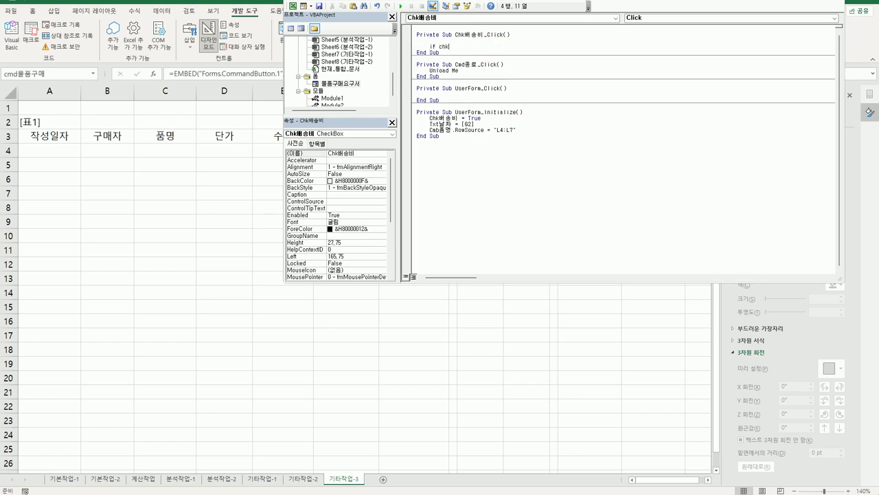
{"action": "type", "text": "배송비 "}
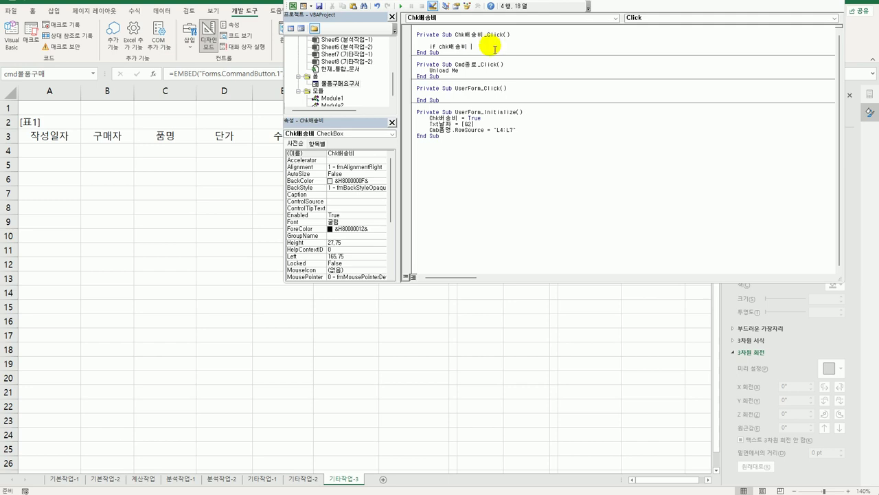
{"action": "type", "text": "= true then"}
{"action": "key", "text": "Return"}
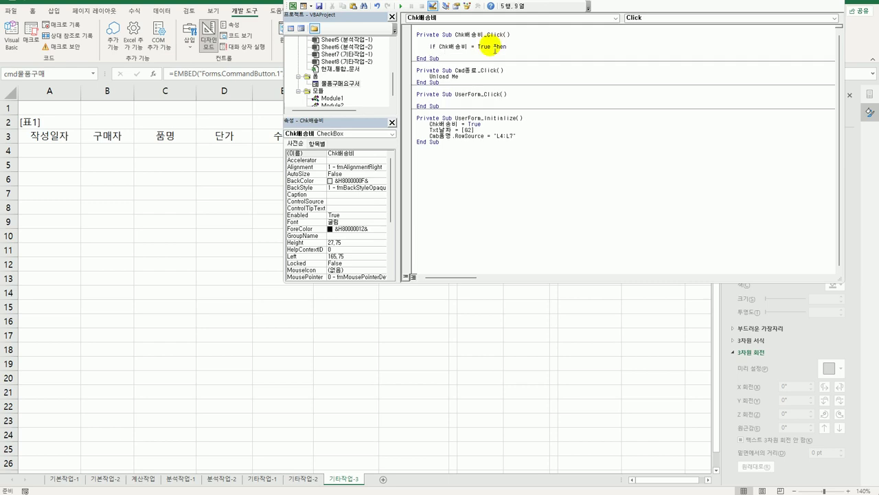
Inside the If block, add the line Cmd배송비.Caption = "배송비 무료".
{"action": "type", "text": "cmd배송비"}
{"action": "left_click", "coordinate": [495, 50]}
{"action": "type", "text": "."}
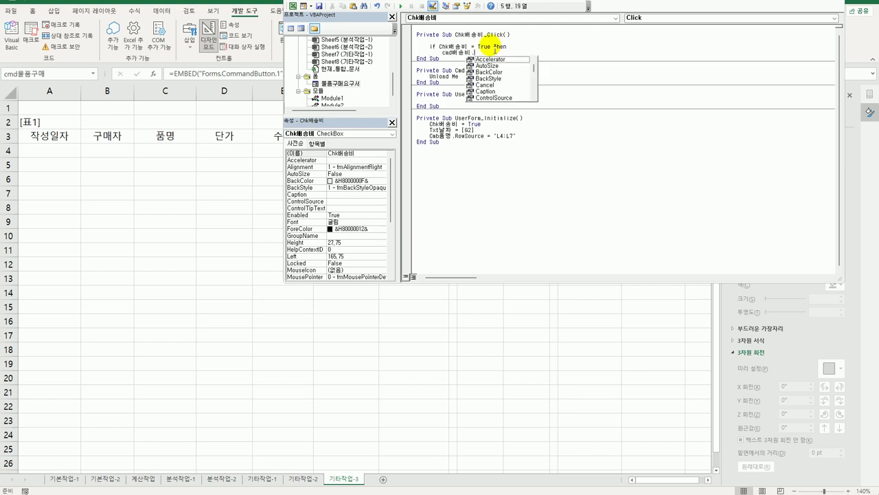
{"action": "type", "text": "ㅊ"}
{"action": "key", "text": "Down"}
{"action": "key", "text": "Down"}
{"action": "key", "text": "Down"}
{"action": "key", "text": "Down"}
{"action": "key", "text": "Down"}
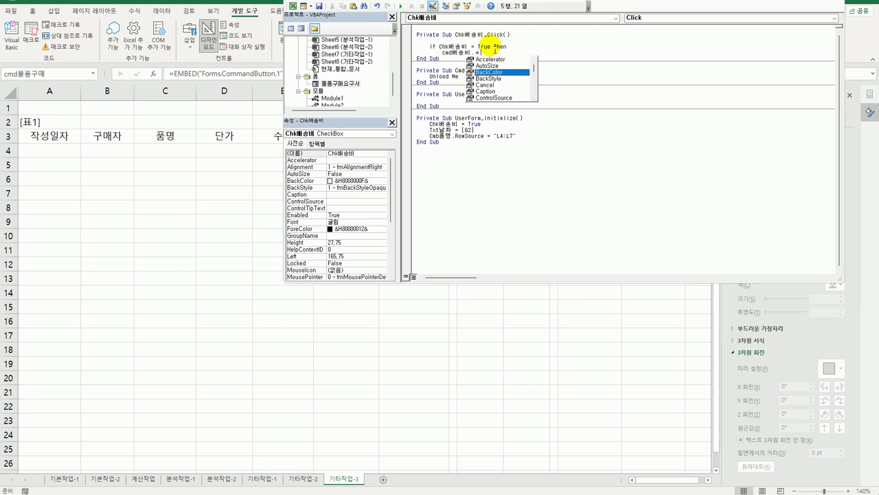
{"action": "key", "text": "Tab"}
{"action": "type", "text": "= "}
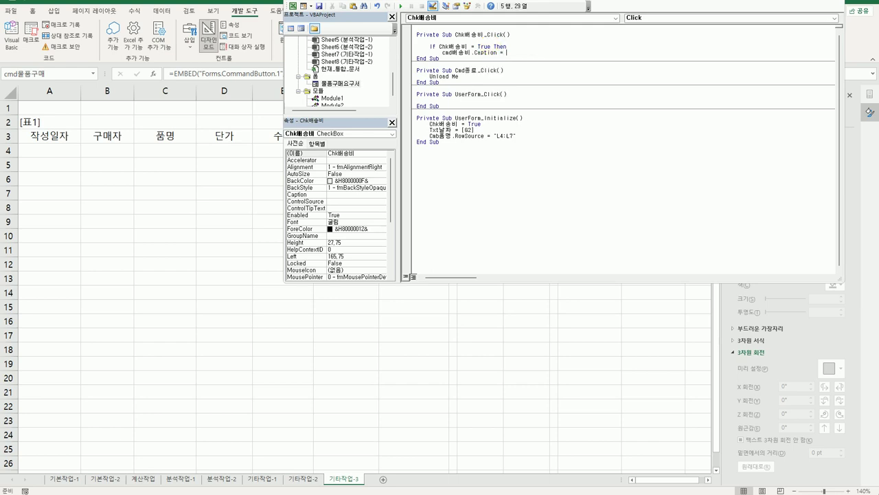
{"action": "type", "text": "\"에"}
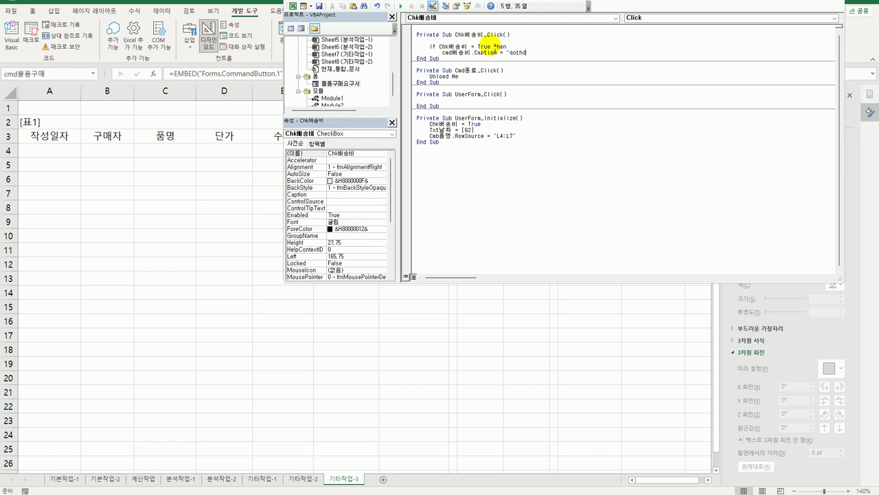
{"action": "type", "text": "송비 무료\""}
Add an Else branch containing a copy of the Cmd배송비 caption line.
{"action": "key", "text": "Return"}
{"action": "type", "text": "els"}
{"action": "key", "text": "Up"}
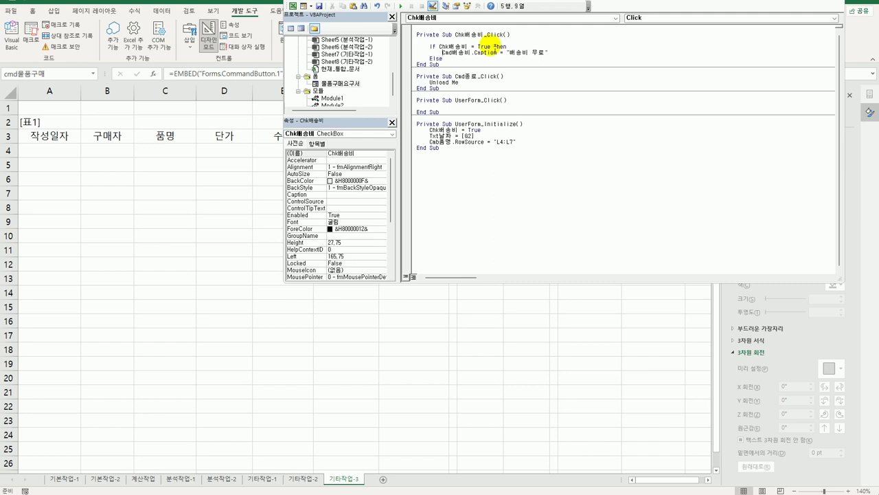
{"action": "key", "text": "Home"}
{"action": "key", "text": "shift+End"}
{"action": "key", "text": "ctrl+c"}
{"action": "key", "text": "Down"}
{"action": "key", "text": "End"}
{"action": "key", "text": "Return"}
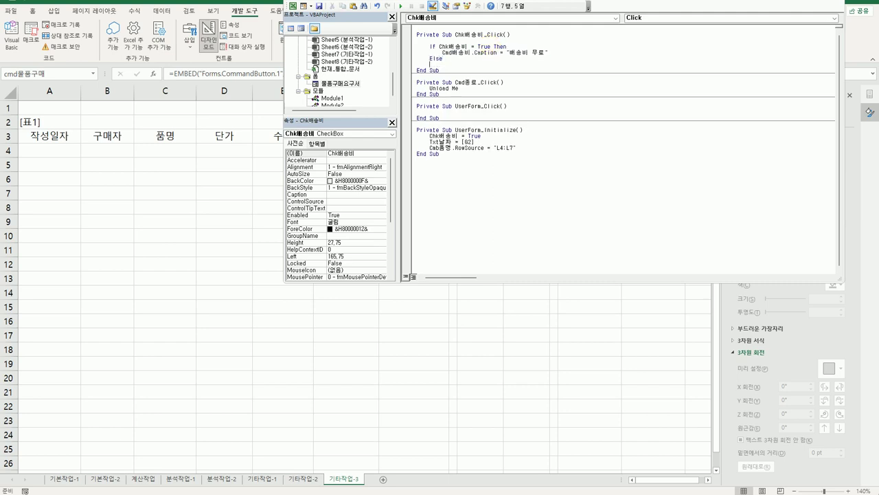
{"action": "key", "text": "ctrl+v"}
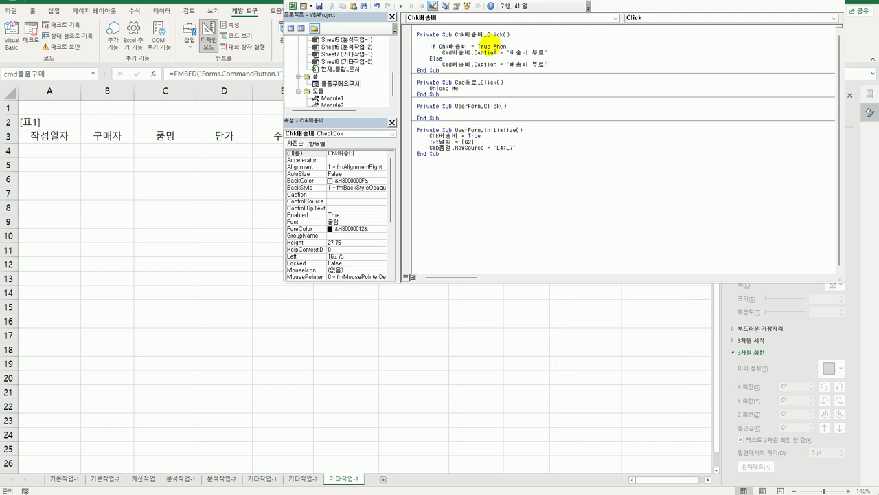
Change the copied caption text to "배송비 유료" and close the block with End If.
{"action": "key", "text": "BackSpace"}
{"action": "type", "text": "유"}
{"action": "key", "text": "BackSpace"}
{"action": "key", "text": "BackSpace"}
{"action": "type", "text": "유"}
{"action": "key", "text": "End"}
{"action": "key", "text": "Return"}
{"action": "type", "text": "End If"}
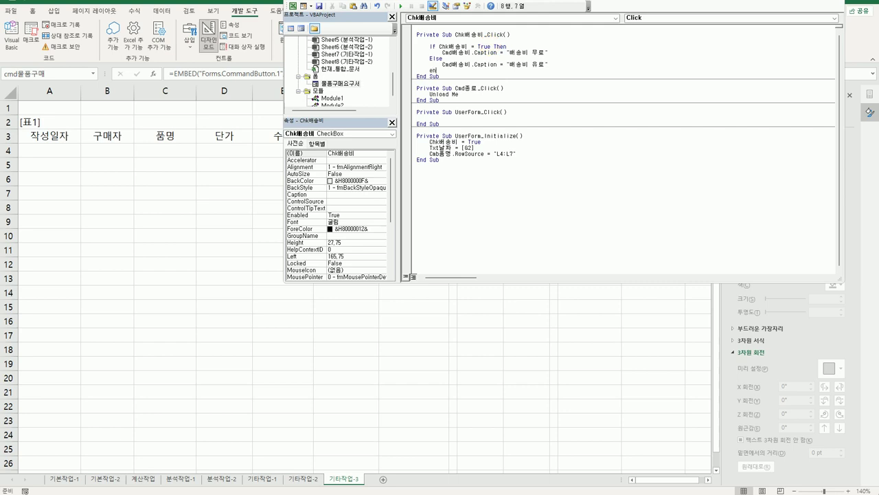
{"action": "key", "text": "Return"}
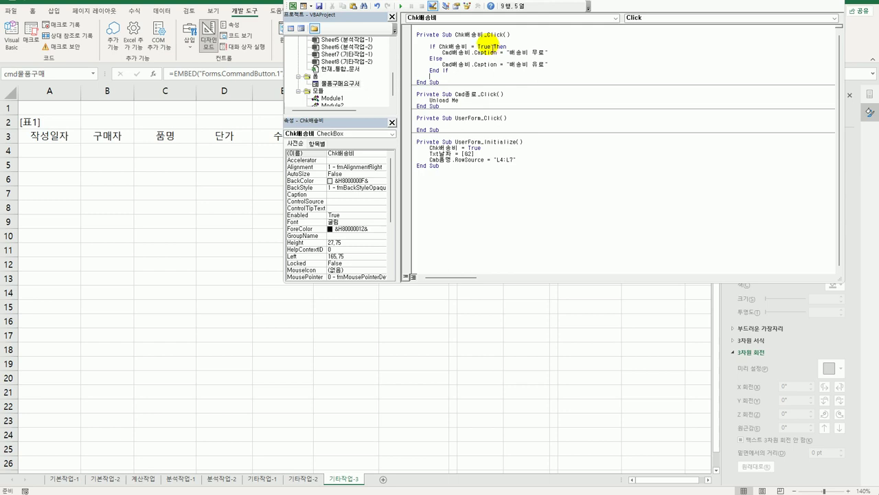
Check the names of the 수량 controls on the form and add Txt수량 = Spin수량 + 1 to the Spin수량 change procedure.
{"action": "double_click", "coordinate": [337, 84]}
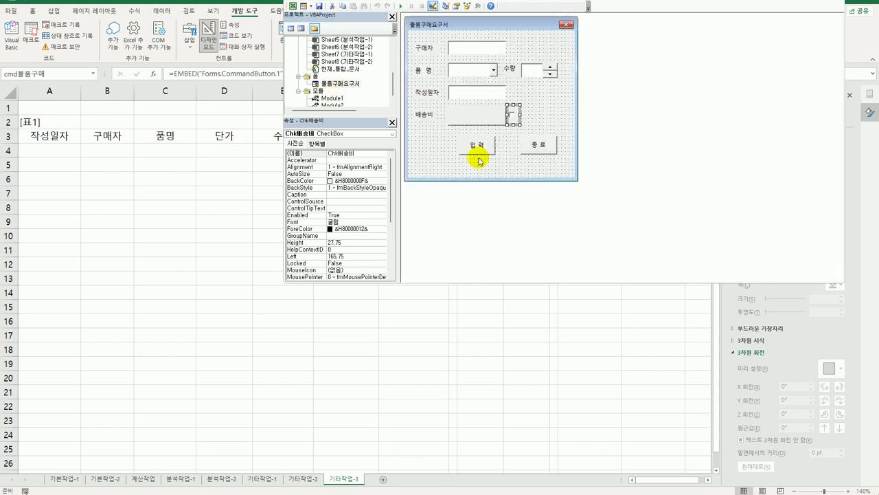
{"action": "left_click", "coordinate": [550, 71]}
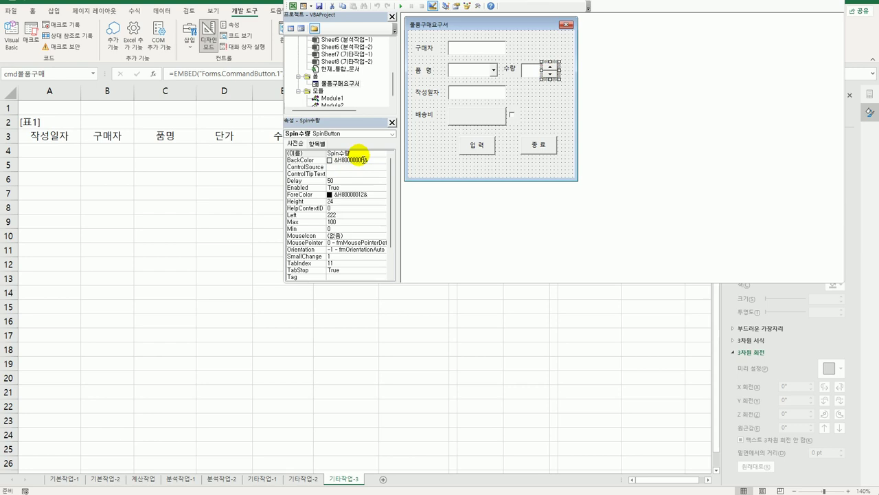
{"action": "left_click", "coordinate": [524, 69]}
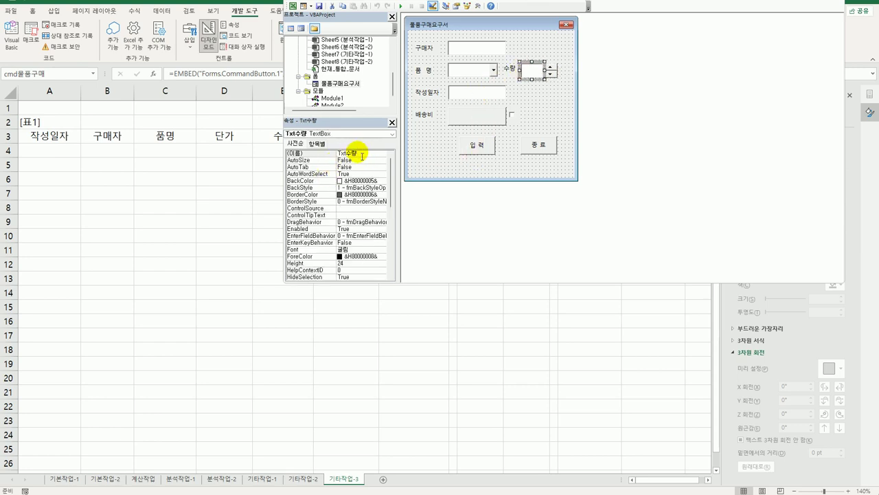
{"action": "double_click", "coordinate": [551, 69]}
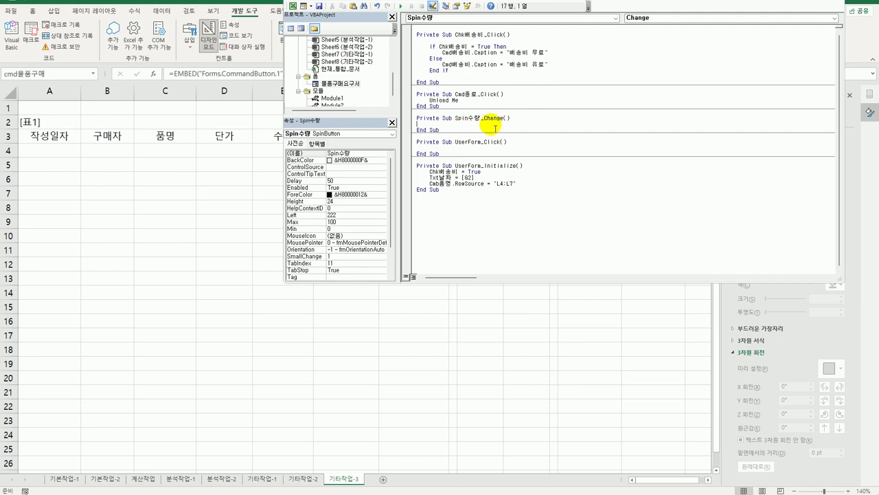
{"action": "type", "text": "txt수량 = spin수량 + 1"}
{"action": "left_click", "coordinate": [527, 187]}
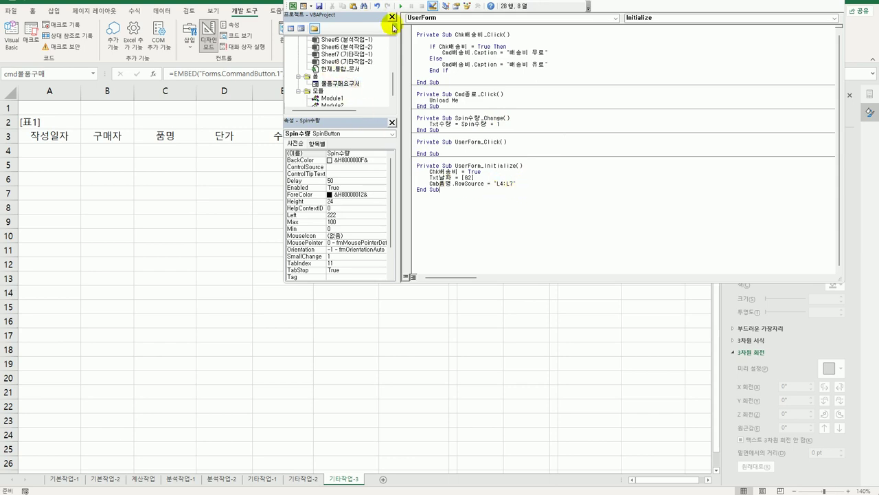
Examine the contiguous region around cell A3 on the 기타작업-3 sheet, covering A2:G3, and the first input row below it.
{"action": "left_click", "coordinate": [152, 191]}
{"action": "left_click", "coordinate": [63, 140]}
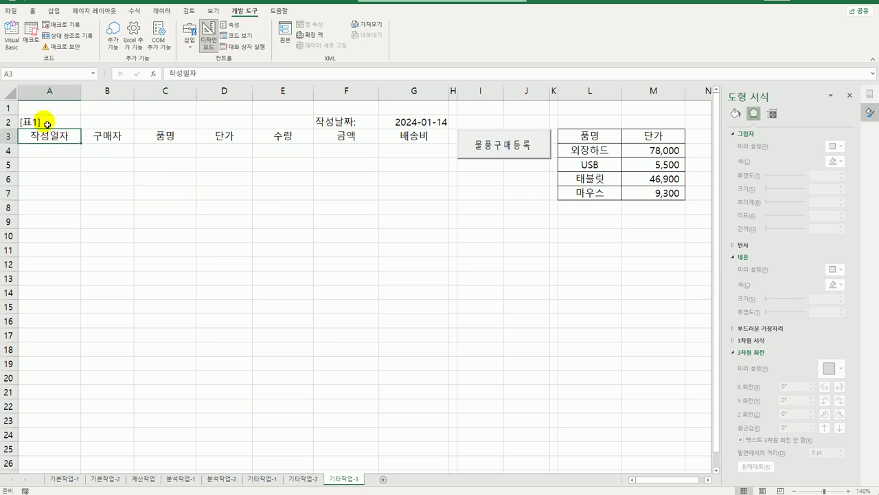
{"action": "left_click_drag", "start_coordinate": [44, 121], "coordinate": [434, 142]}
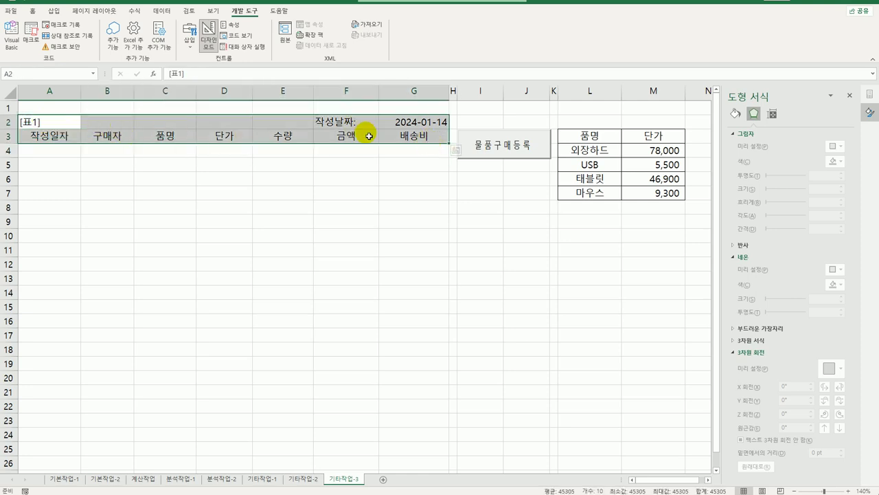
{"action": "left_click", "coordinate": [42, 158]}
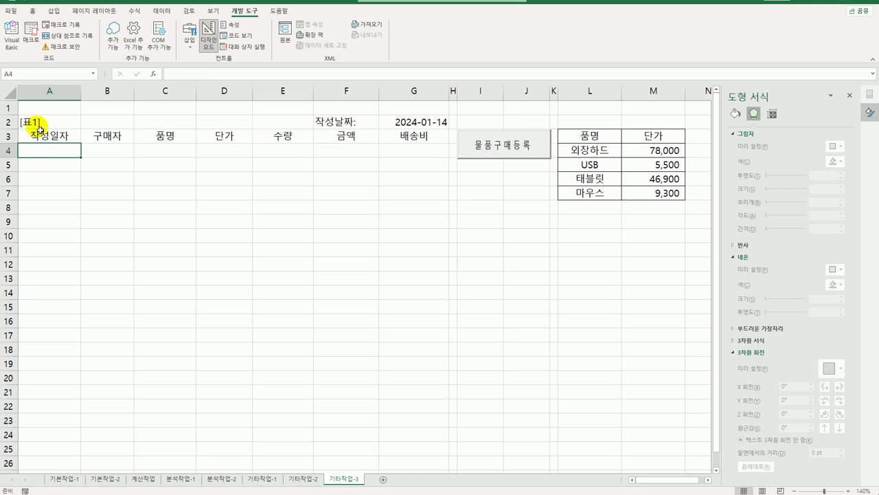
{"action": "left_click", "coordinate": [37, 137]}
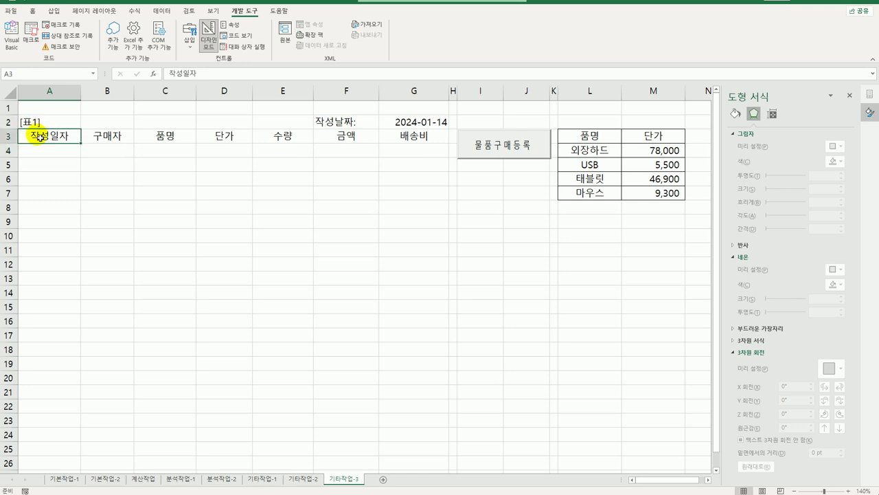
{"action": "left_click", "coordinate": [43, 156]}
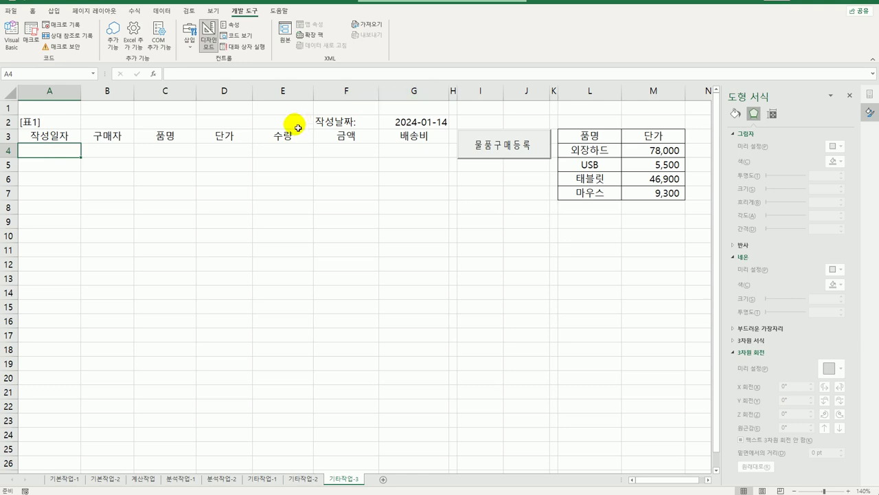
Return to the Visual Basic editor and open the click procedure of the 입력 button on the 물품구매요구서 form.
{"action": "left_click", "coordinate": [13, 38]}
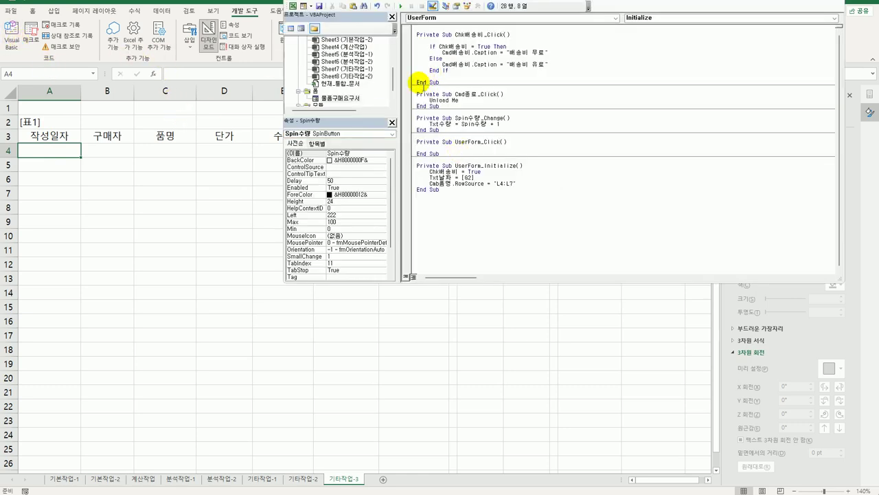
{"action": "double_click", "coordinate": [340, 98]}
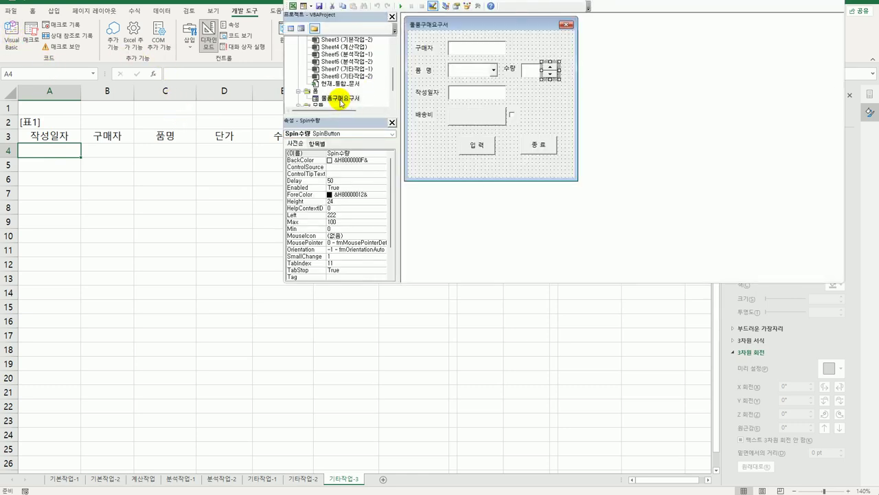
{"action": "left_click", "coordinate": [477, 144]}
{"action": "double_click", "coordinate": [487, 143]}
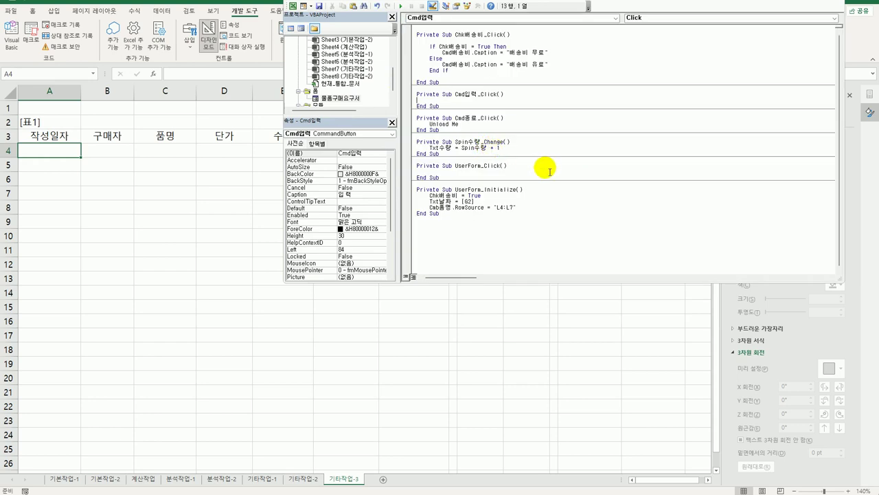
Add the line i = Range("A3").CurrentRegion.Rows.Count + 2 to the Cmd입력_Click procedure.
{"action": "key", "text": "Return"}
{"action": "key", "text": "Tab"}
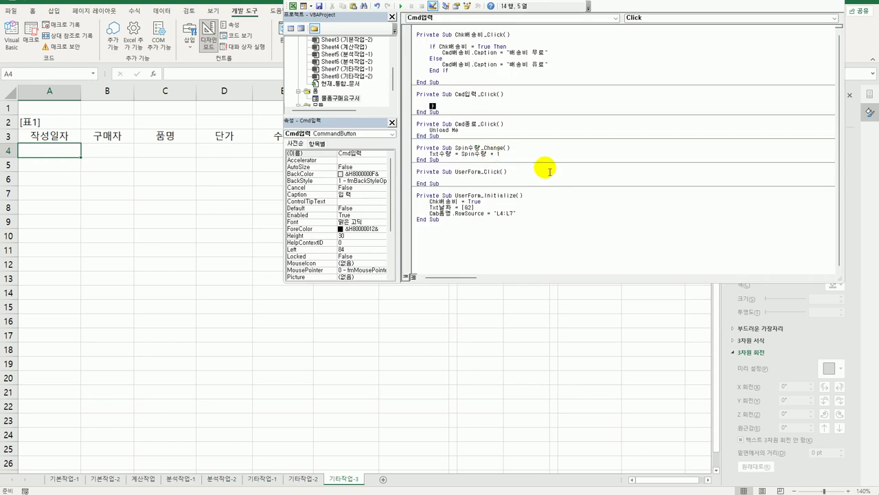
{"action": "type", "text": "i = "}
{"action": "type", "text": "= ra"}
{"action": "type", "text": "nge("}
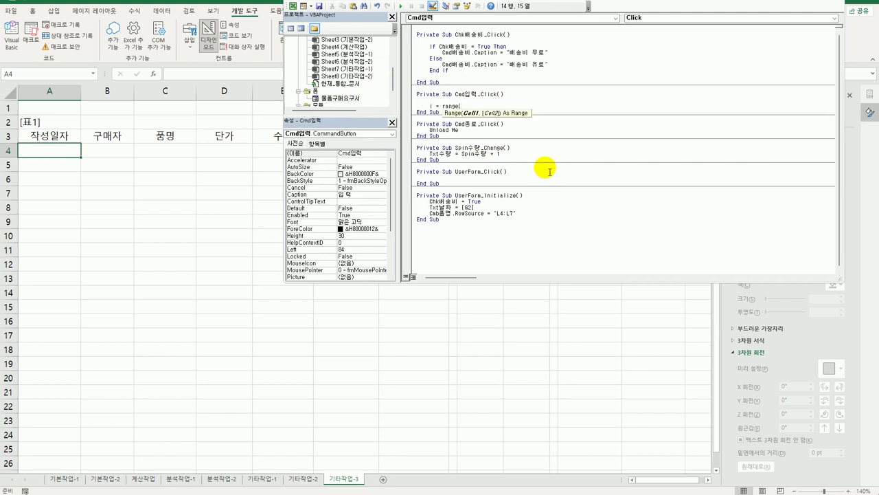
{"action": "type", "text": "\"A3\").CurrentRegion"}
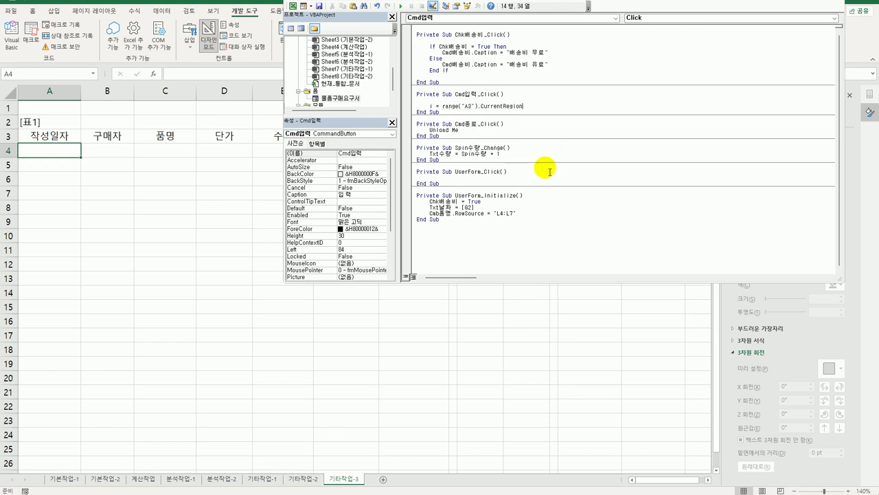
{"action": "type", "text": ".Rows.cou"}
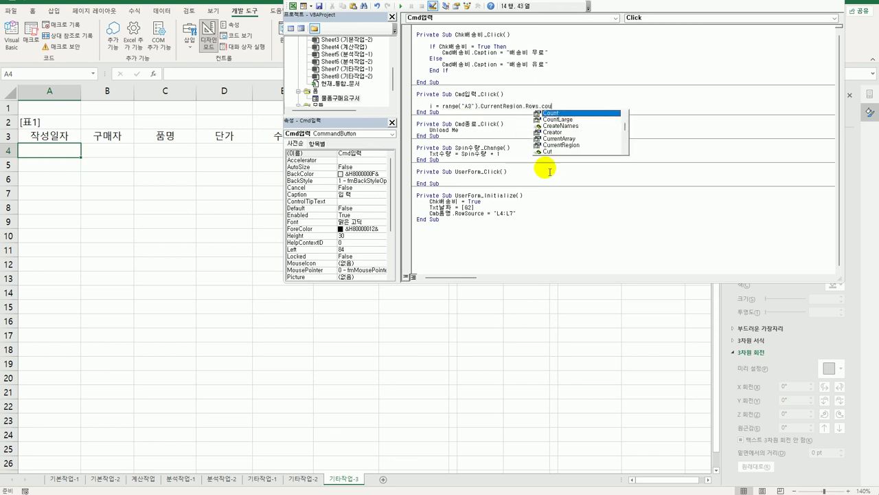
{"action": "type", "text": "nt + 2"}
{"action": "key", "text": "Return"}
{"action": "key", "text": "Return"}
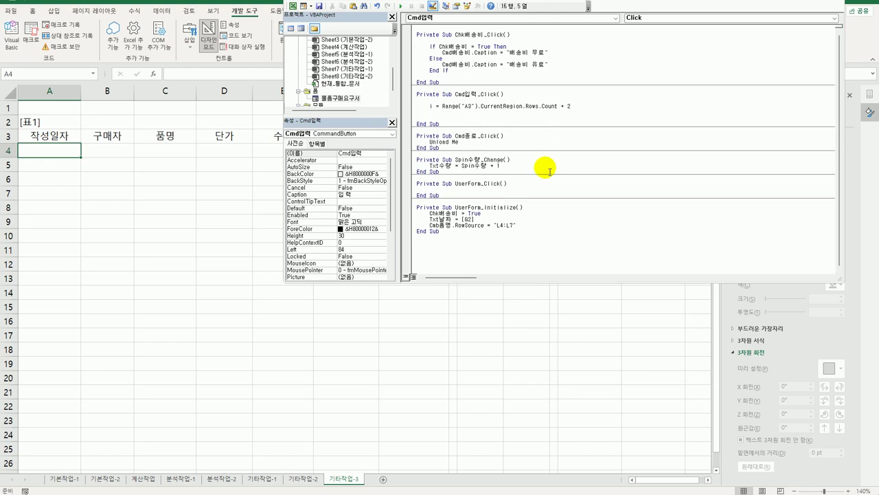
Below the row calculation in Cmd입력_Click, add the line Cells(i, 1) = Txt날짜.
{"action": "type", "text": "cells(,"}
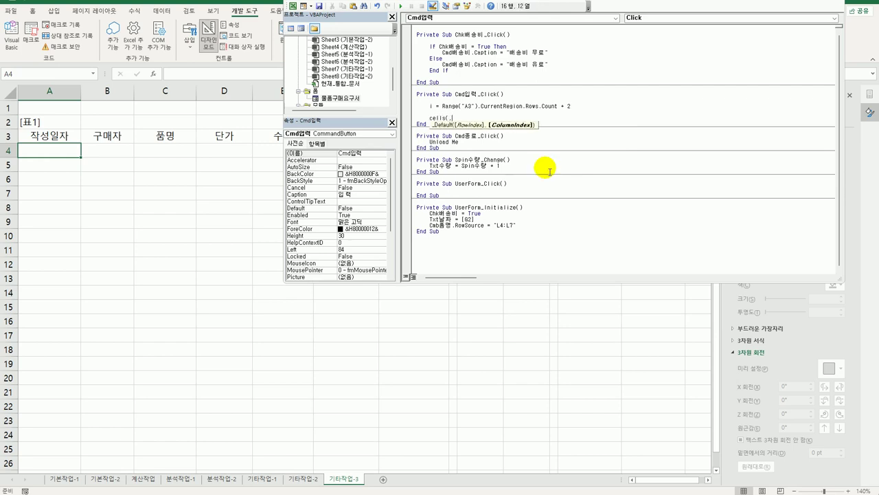
{"action": "key", "text": "Left"}
{"action": "type", "text": "i"}
{"action": "key", "text": "Right"}
{"action": "type", "text": "1)"}
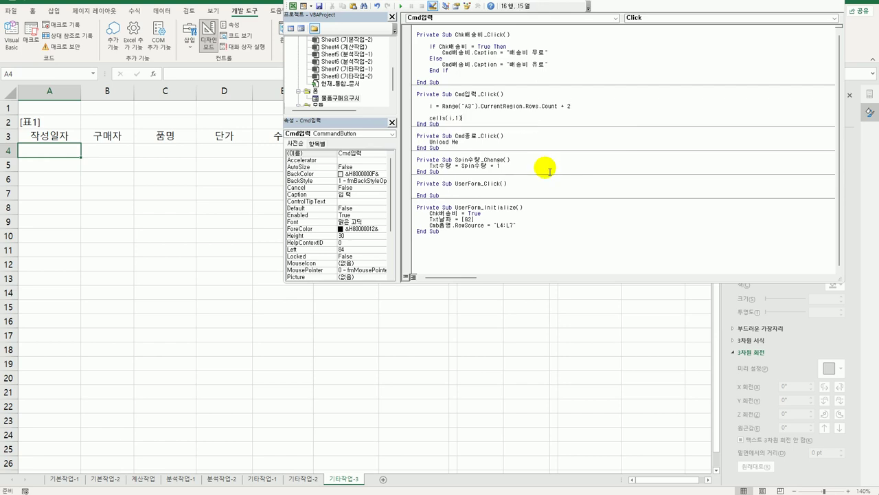
{"action": "type", "text": " = Txt날자"}
{"action": "key", "text": "Return"}
Duplicate the Cells(i, 1) = Txt날짜 line six times directly below itself in the Cmd입력_Click procedure.
{"action": "key", "text": "Up"}
{"action": "key", "text": "shift+End"}
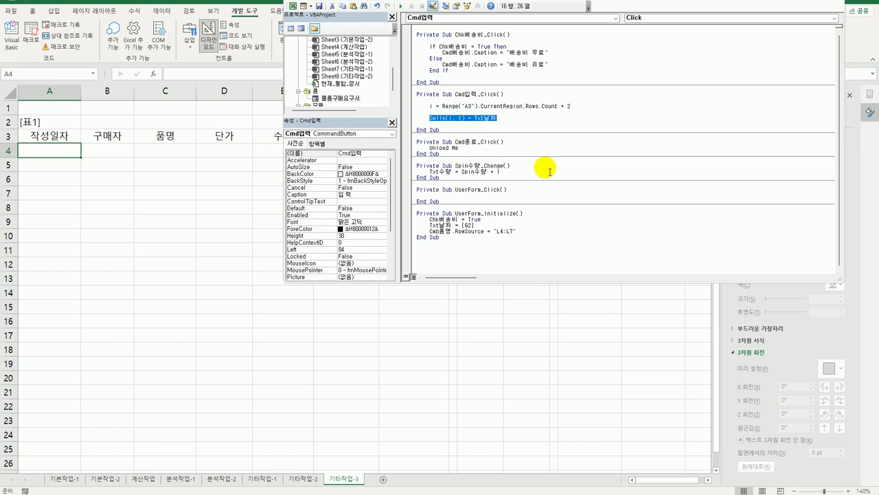
{"action": "key", "text": "ctrl+c"}
{"action": "key", "text": "Down"}
{"action": "key", "text": "ctrl+v"}
{"action": "key", "text": "Return"}
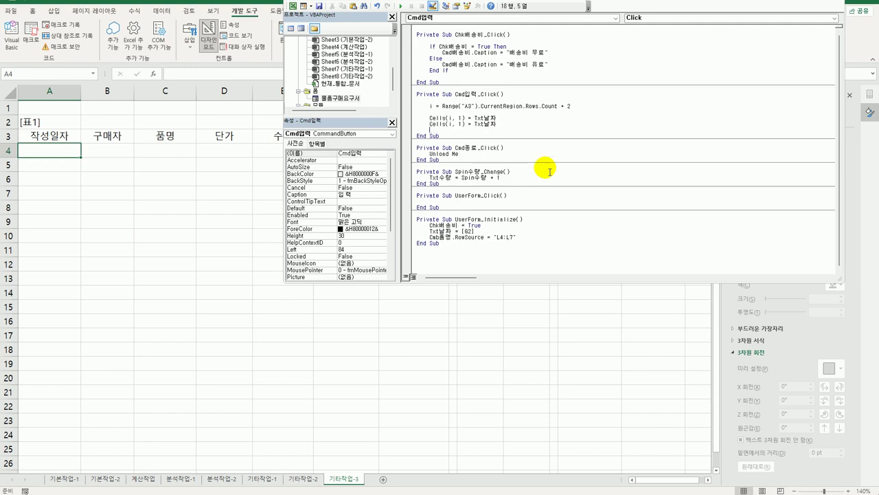
{"action": "key", "text": "ctrl+v"}
{"action": "key", "text": "Return"}
{"action": "key", "text": "ctrl+v"}
{"action": "key", "text": "Return"}
{"action": "key", "text": "ctrl+v"}
{"action": "key", "text": "Return"}
{"action": "key", "text": "ctrl+v"}
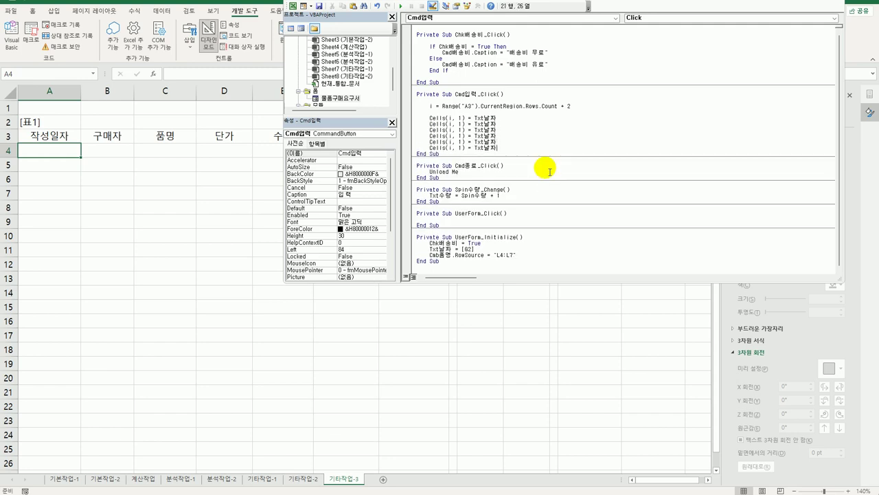
{"action": "key", "text": "Return"}
{"action": "key", "text": "ctrl+v"}
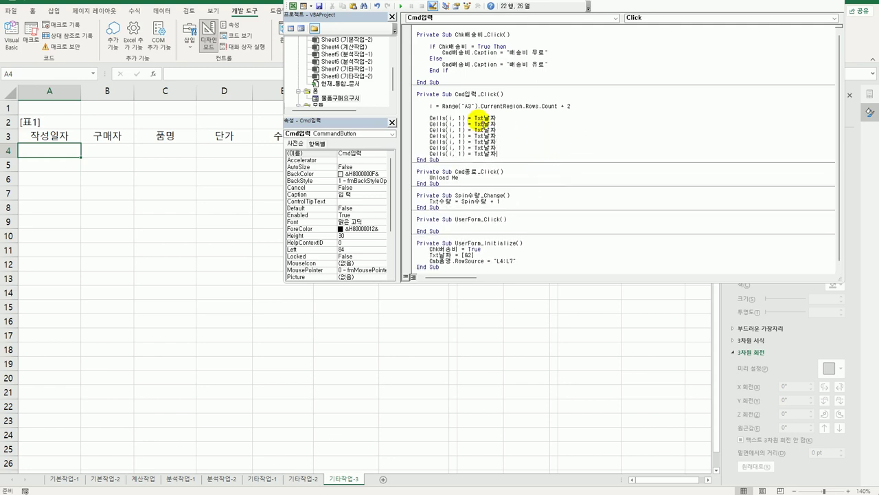
Renumber the column indexes of the six copied Cells lines as 2 through 7 and add a blank line after them.
{"action": "double_click", "coordinate": [461, 124]}
{"action": "type", "text": "2"}
{"action": "double_click", "coordinate": [460, 129]}
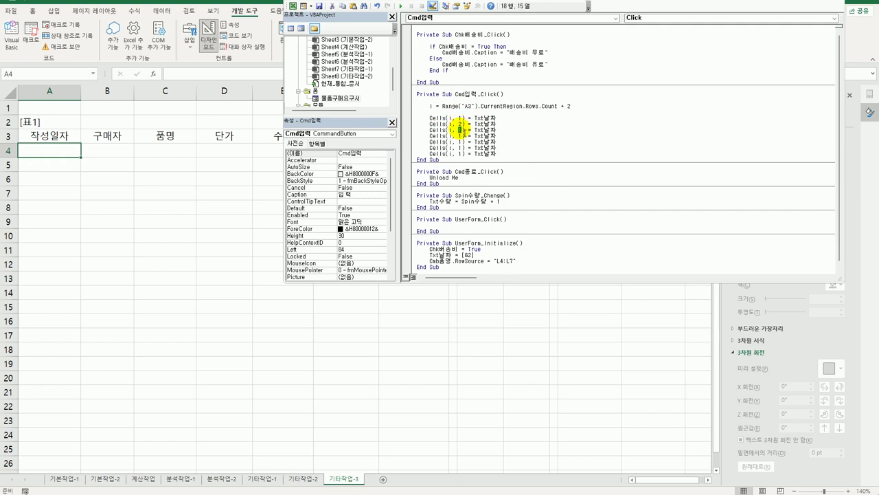
{"action": "type", "text": "3"}
{"action": "double_click", "coordinate": [460, 136]}
{"action": "type", "text": "4"}
{"action": "double_click", "coordinate": [461, 141]}
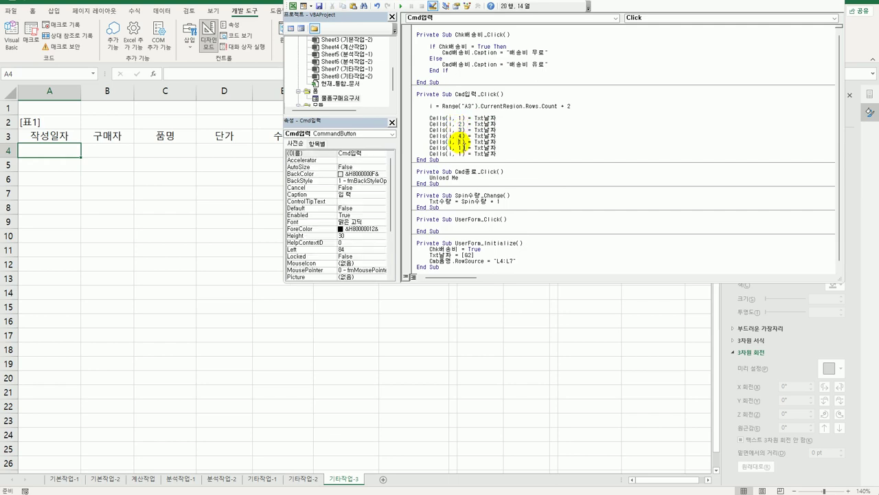
{"action": "type", "text": "5"}
{"action": "double_click", "coordinate": [461, 147]}
{"action": "type", "text": "6"}
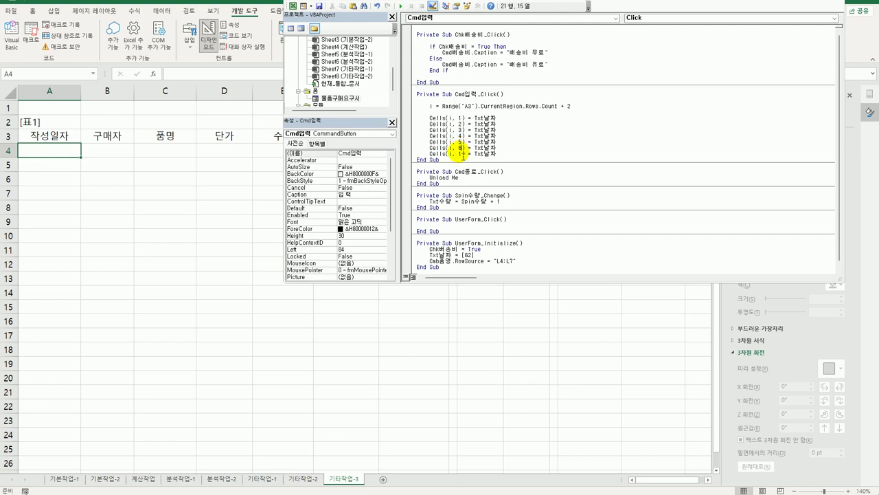
{"action": "double_click", "coordinate": [461, 154]}
{"action": "type", "text": "7"}
{"action": "left_click", "coordinate": [515, 154]}
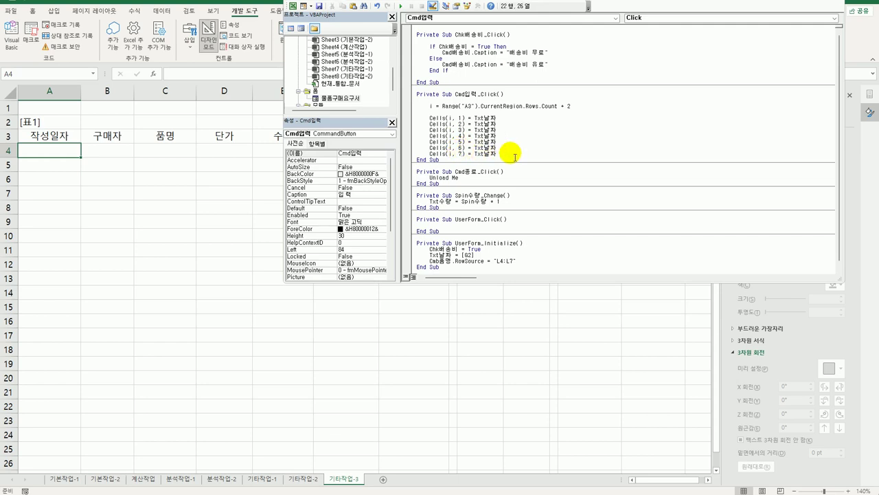
{"action": "key", "text": "Return"}
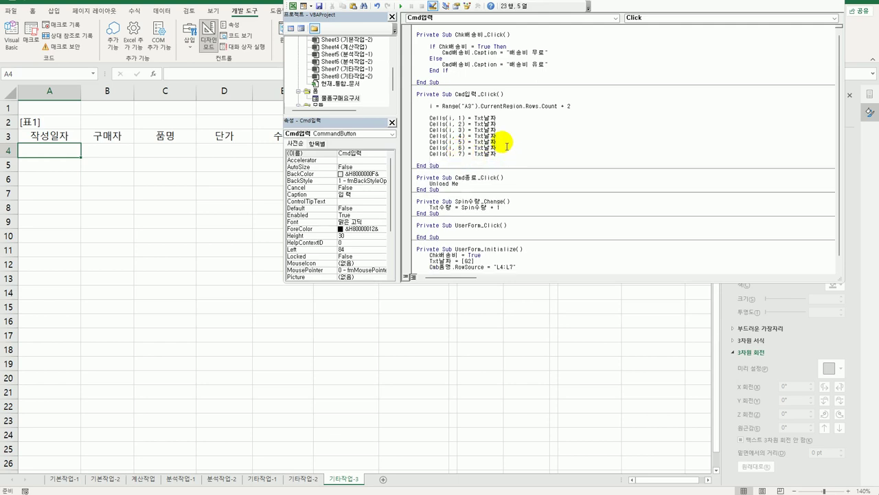
Copy the name of the 구매자 text box from the form and assign Txt구매자 to Cells(i, 2) in Cmd입력_Click.
{"action": "double_click", "coordinate": [345, 99]}
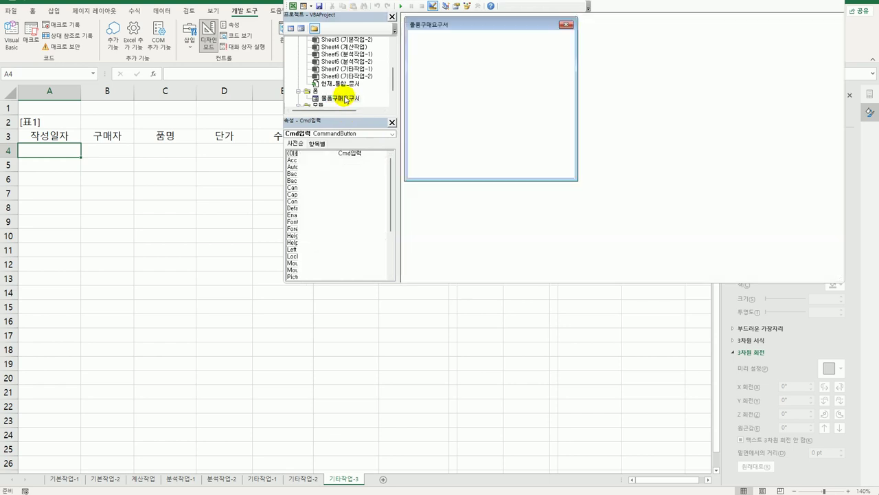
{"action": "left_click", "coordinate": [471, 48]}
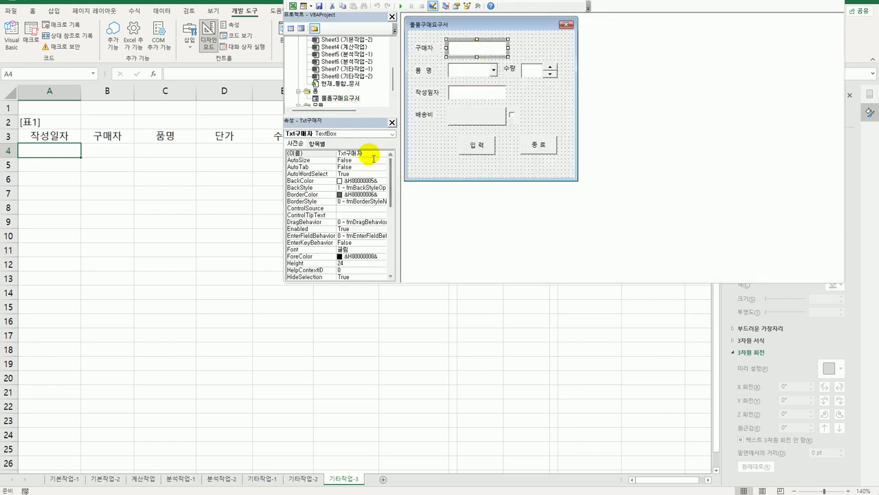
{"action": "left_click", "coordinate": [465, 96]}
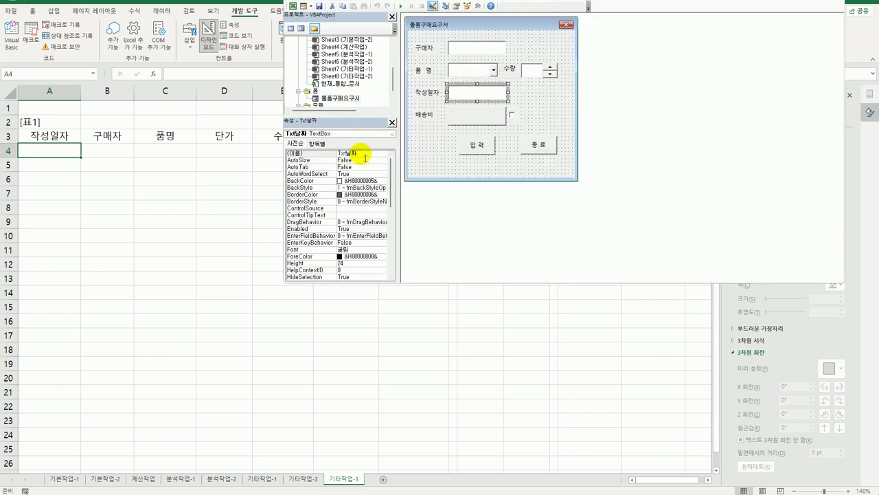
{"action": "left_click", "coordinate": [470, 51]}
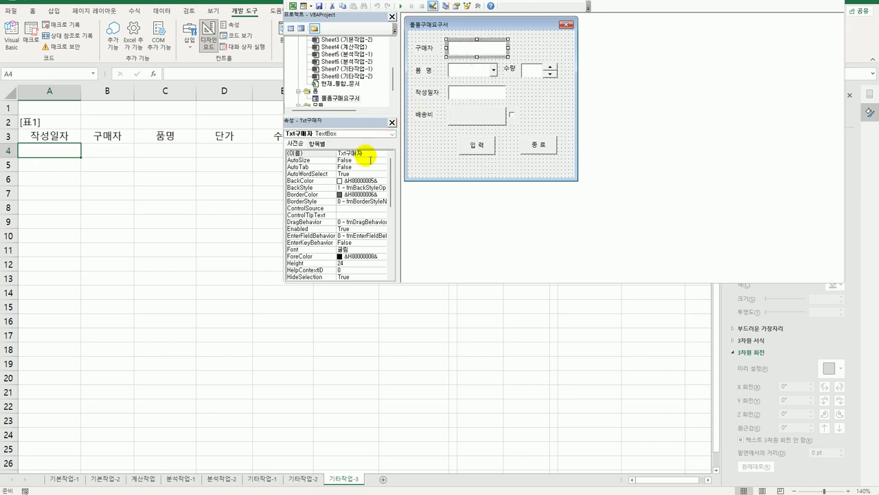
{"action": "left_click", "coordinate": [362, 154]}
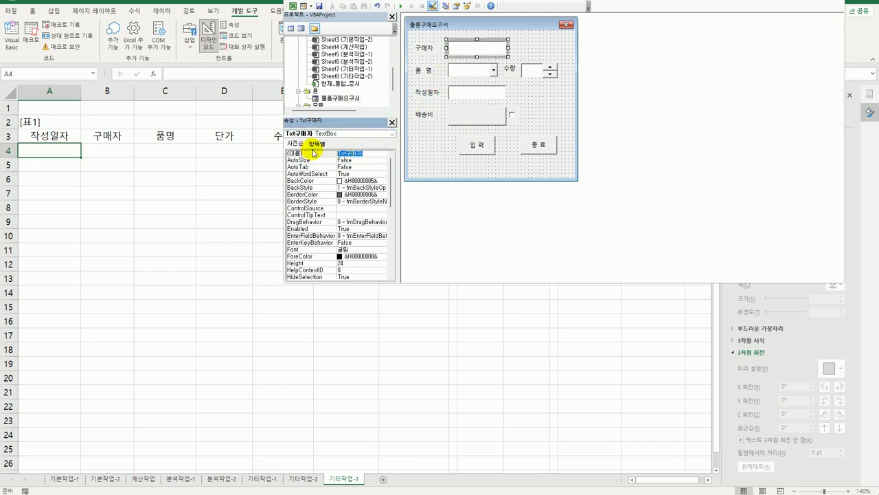
{"action": "double_click", "coordinate": [479, 146]}
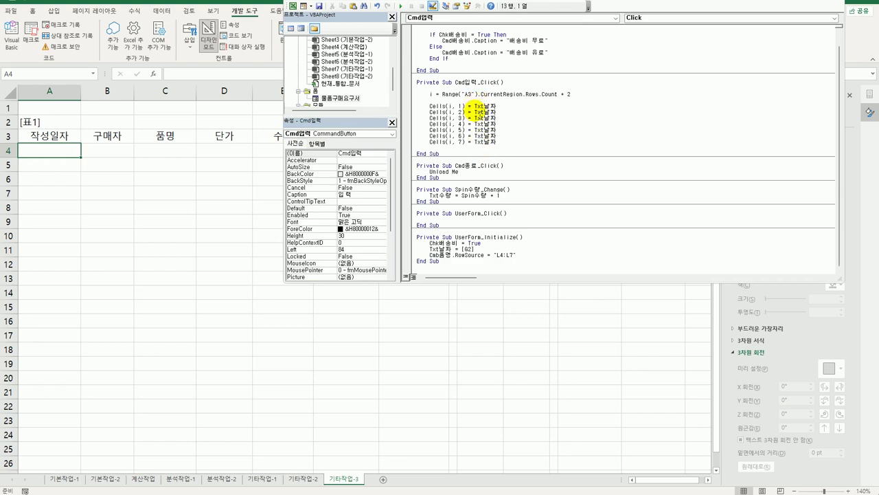
{"action": "double_click", "coordinate": [482, 112]}
{"action": "key", "text": "ctrl+v"}
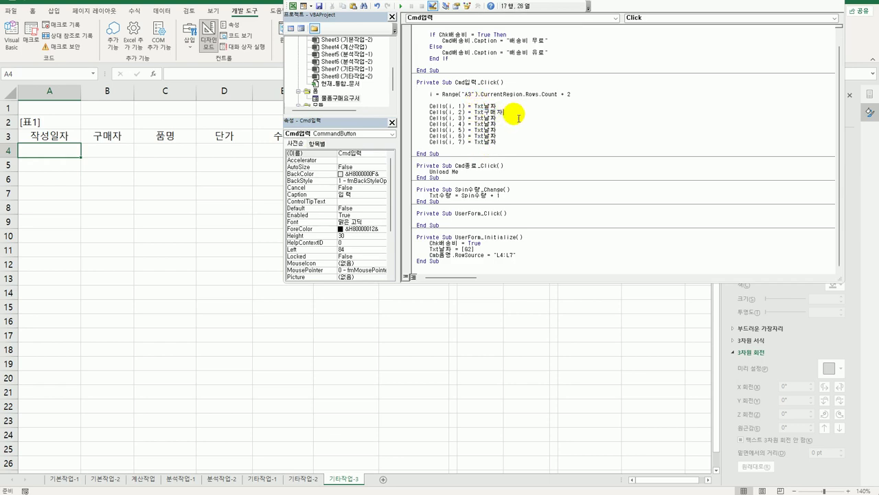
Append the .Value property to Txt구매자 and Txt날짜 in the first two Cells lines.
{"action": "type", "text": "."}
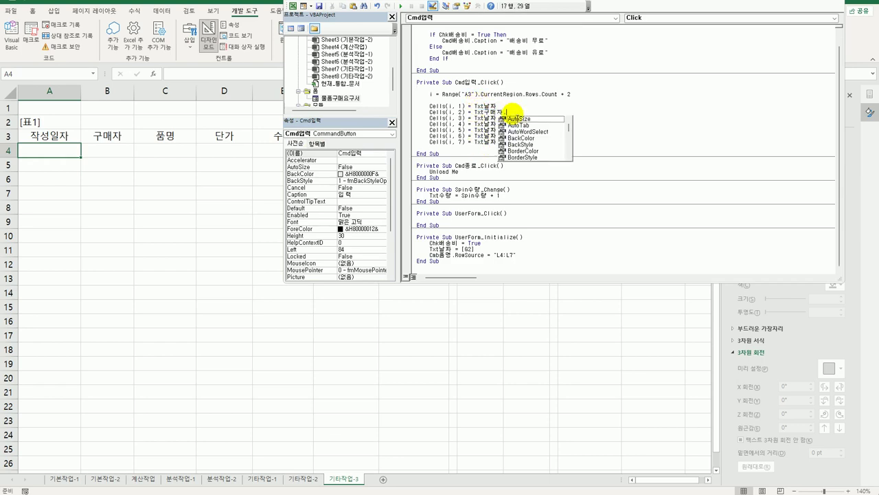
{"action": "type", "text": "val"}
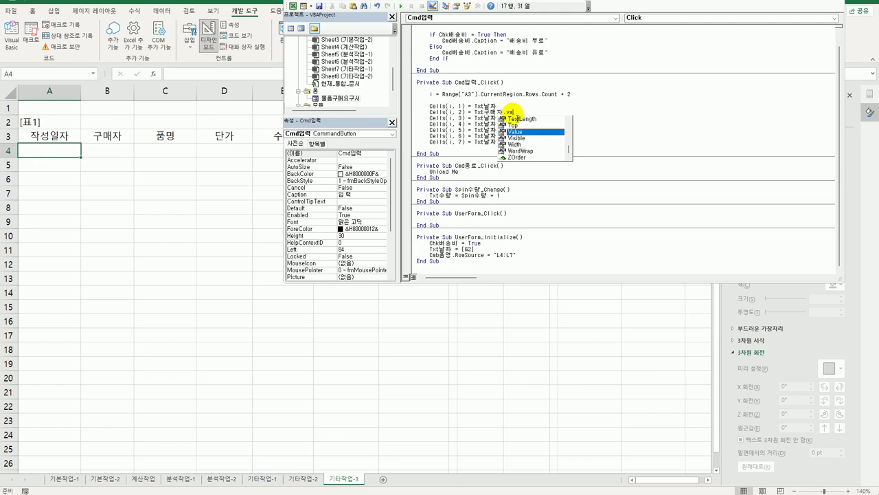
{"action": "key", "text": "Tab"}
{"action": "key", "text": "Up"}
{"action": "type", "text": ".va"}
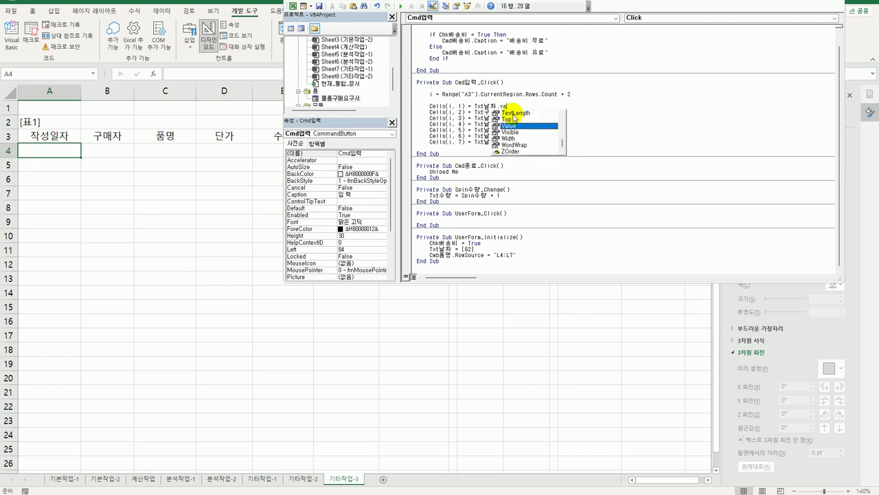
{"action": "key", "text": "Tab"}
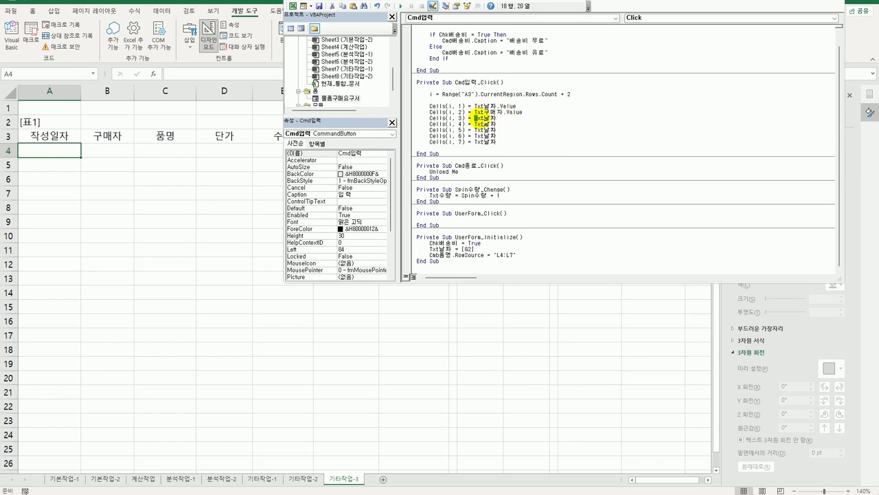
Replace the value assigned to Cells(i, 3) with Cmb품명.Value.
{"action": "left_click_drag", "start_coordinate": [474, 118], "coordinate": [511, 123]}
{"action": "type", "text": "c"}
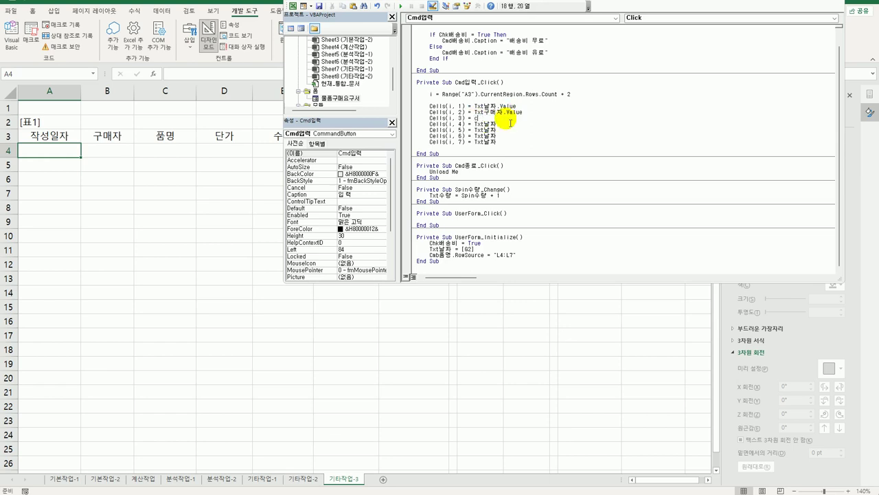
{"action": "type", "text": "mb품명."}
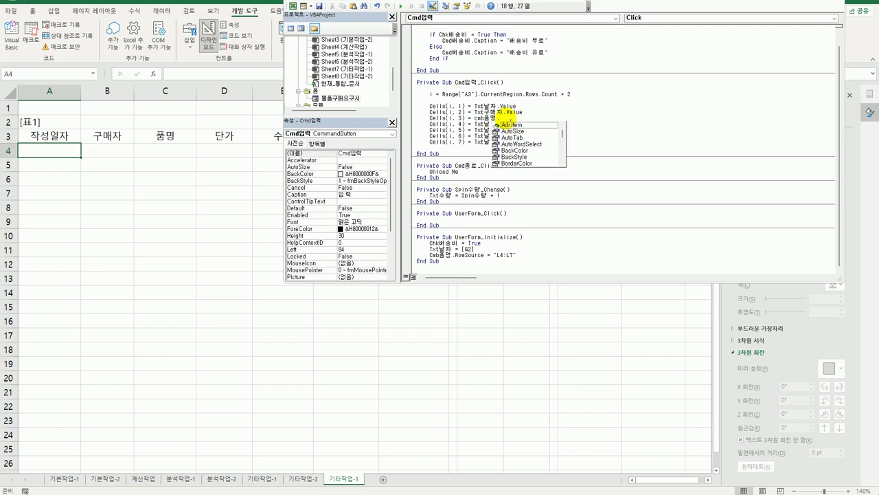
{"action": "type", "text": "Value"}
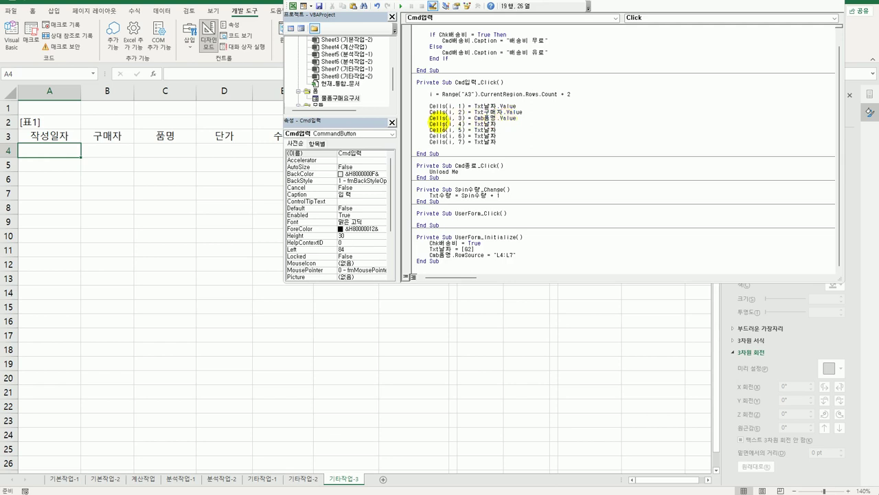
Check the 외장하드 entry in the 품명 and 단가 table on the 기타작업-3 sheet and reopen the Cmd입력 click procedure.
{"action": "double_click", "coordinate": [344, 98]}
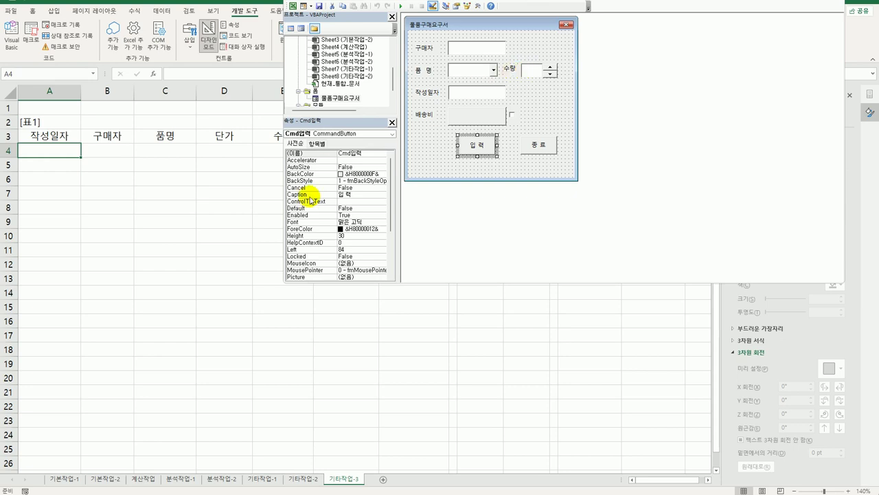
{"action": "left_click", "coordinate": [245, 334]}
{"action": "left_click", "coordinate": [595, 152]}
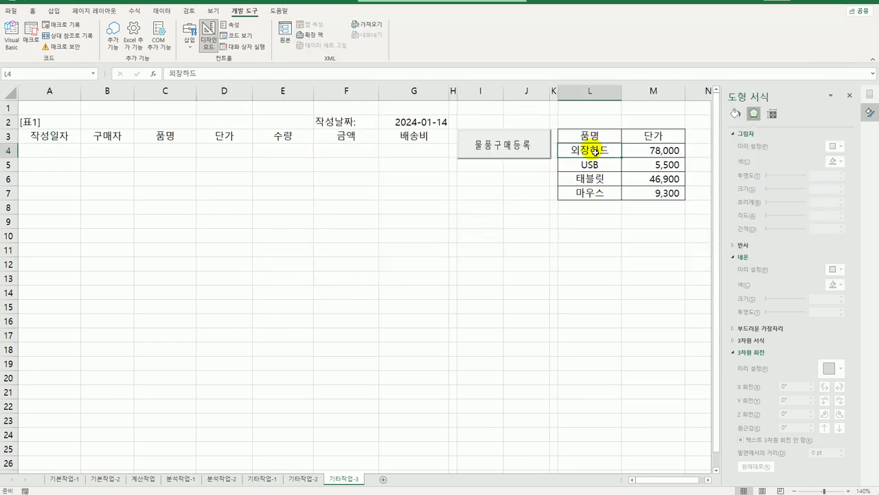
{"action": "left_click", "coordinate": [665, 152]}
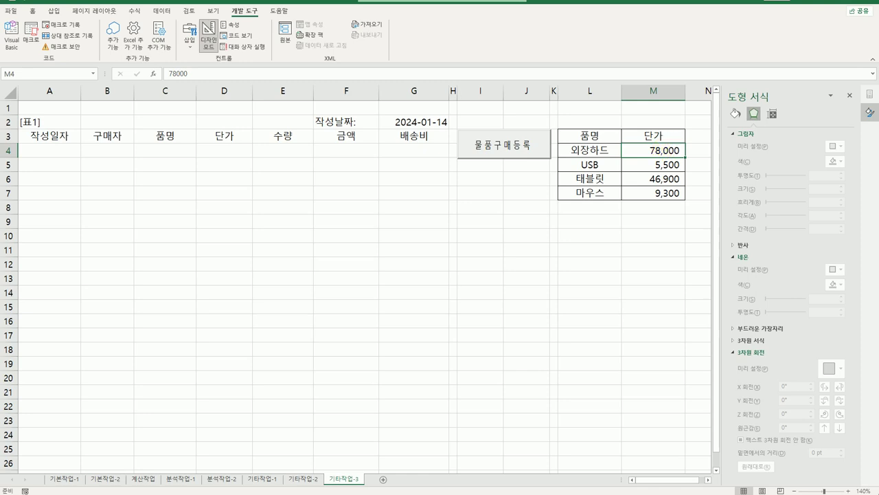
{"action": "left_click", "coordinate": [14, 43]}
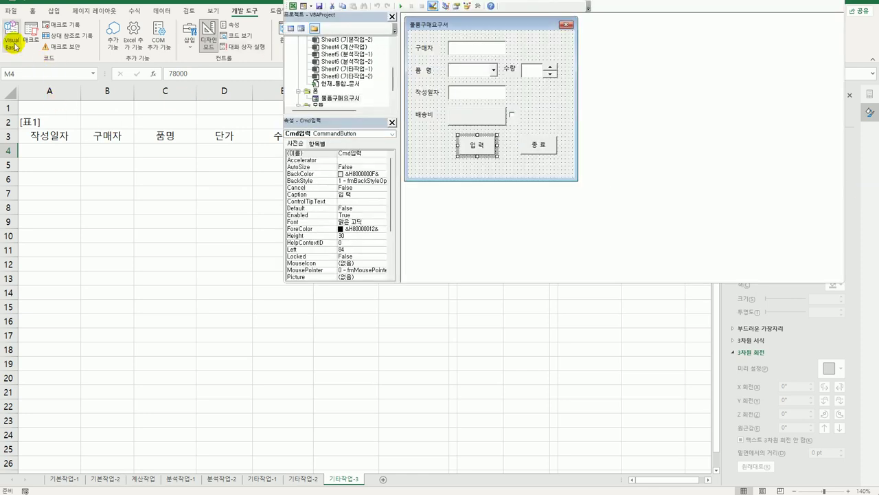
{"action": "double_click", "coordinate": [488, 146]}
Insert blank lines after the Cells(i, 3) line and start a Select Case Cmb품명 block above the Cells(i, 4) line.
{"action": "left_click", "coordinate": [529, 118]}
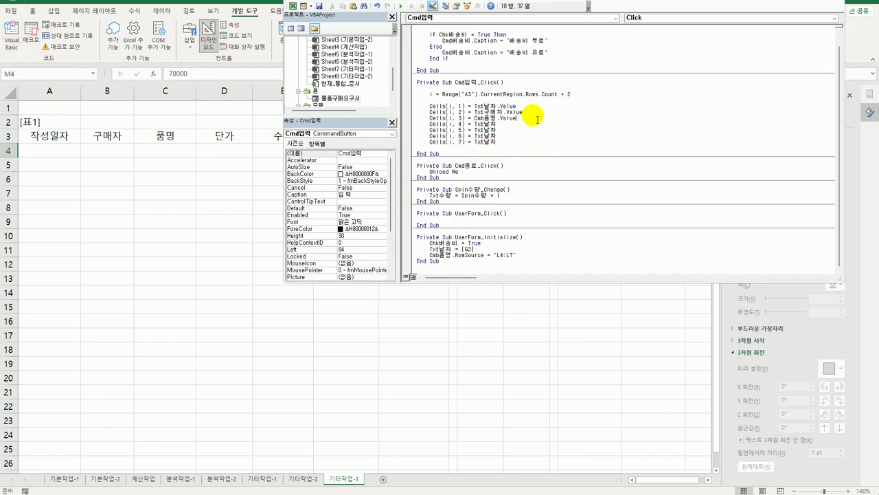
{"action": "key", "text": "Return"}
{"action": "key", "text": "Return"}
{"action": "key", "text": "Return"}
{"action": "type", "text": "s"}
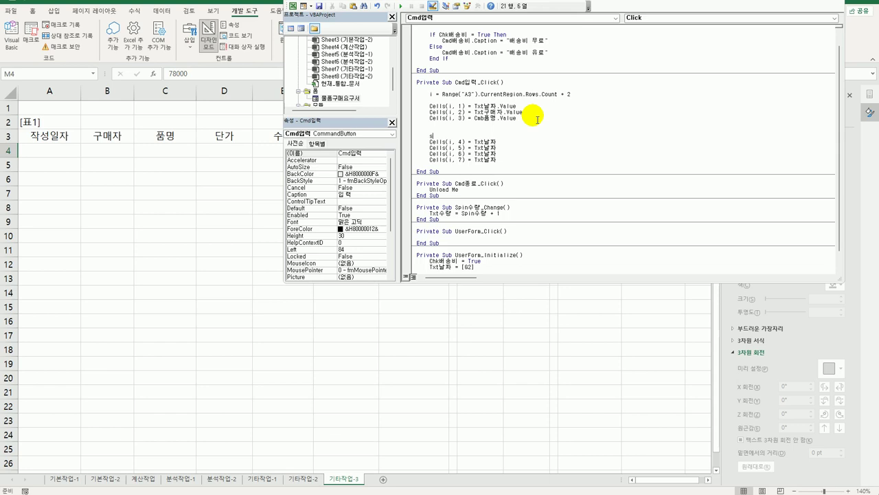
{"action": "type", "text": "elect case cmb품명"}
{"action": "key", "text": "Return"}
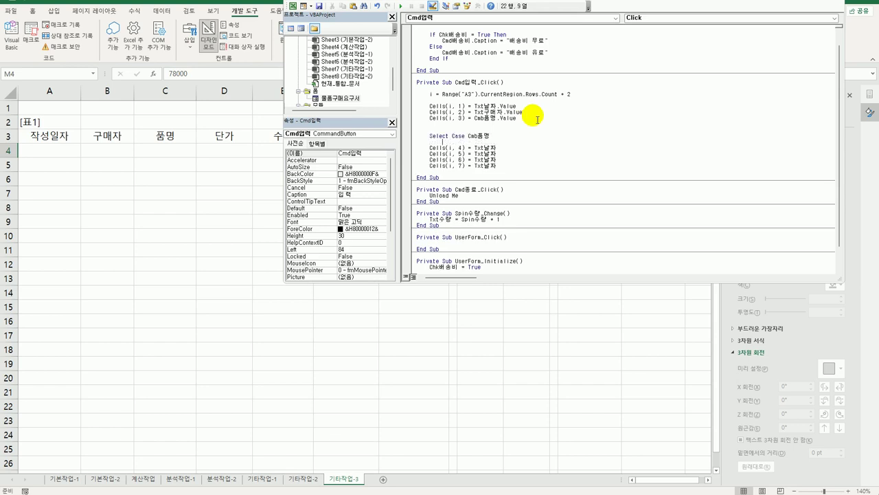
Add Case "외장하드" to the Select Case block and indent the Cells(i, 4) line beneath it.
{"action": "type", "text": "cas"}
{"action": "type", "text": "e "}
{"action": "type", "text": "\"이"}
{"action": "type", "text": "장하드\""}
{"action": "key", "text": "Down"}
{"action": "key", "text": "Home"}
{"action": "key", "text": "Tab"}
{"action": "key", "text": "Tab"}
{"action": "key", "text": "End"}
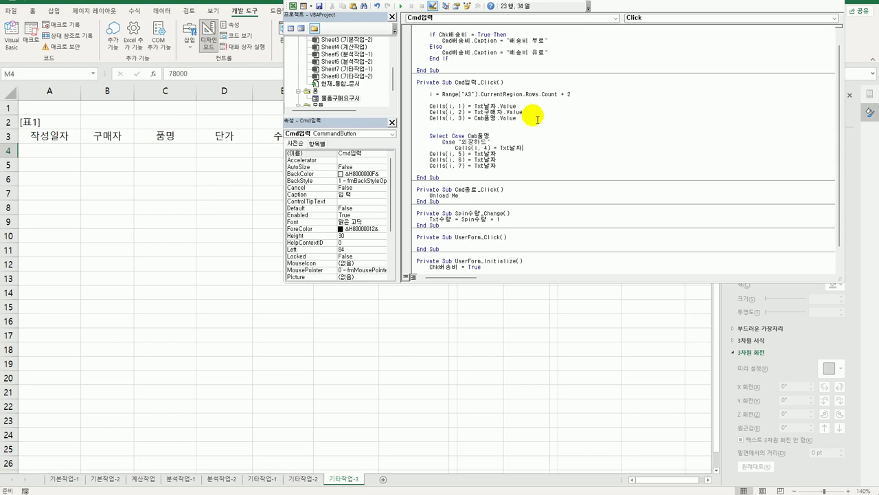
Set the Cells(i, 4) value for the 외장하드 case to 78000 and insert blank lines below it.
{"action": "key", "text": "shift+Left"}
{"action": "key", "text": "shift+Left"}
{"action": "key", "text": "shift+Left"}
{"action": "key", "text": "shift+Left"}
{"action": "key", "text": "shift+Left"}
{"action": "type", "text": "78000"}
{"action": "key", "text": "Down"}
{"action": "key", "text": "Up"}
{"action": "key", "text": "End"}
{"action": "key", "text": "Return"}
{"action": "key", "text": "Return"}
{"action": "key", "text": "Return"}
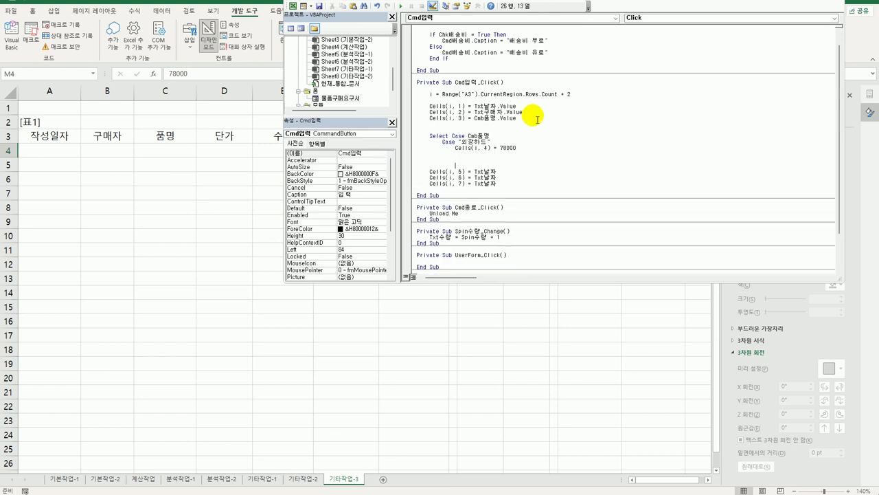
Duplicate the two-line 외장하드 case directly below itself in the Select Case block.
{"action": "key", "text": "Up"}
{"action": "key", "text": "Up"}
{"action": "key", "text": "Up"}
{"action": "key", "text": "Up"}
{"action": "key", "text": "Home"}
{"action": "key", "text": "shift+Down"}
{"action": "key", "text": "shift+End"}
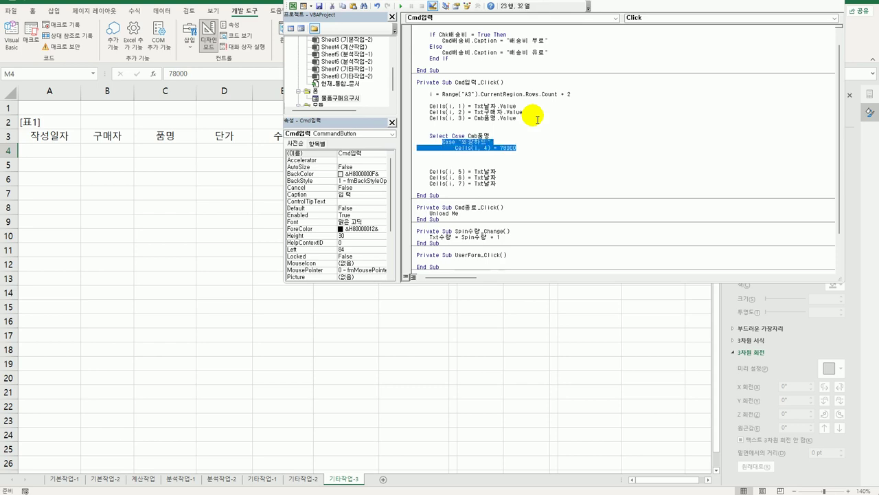
{"action": "key", "text": "ctrl+c"}
{"action": "key", "text": "Down"}
{"action": "key", "text": "ctrl+v"}
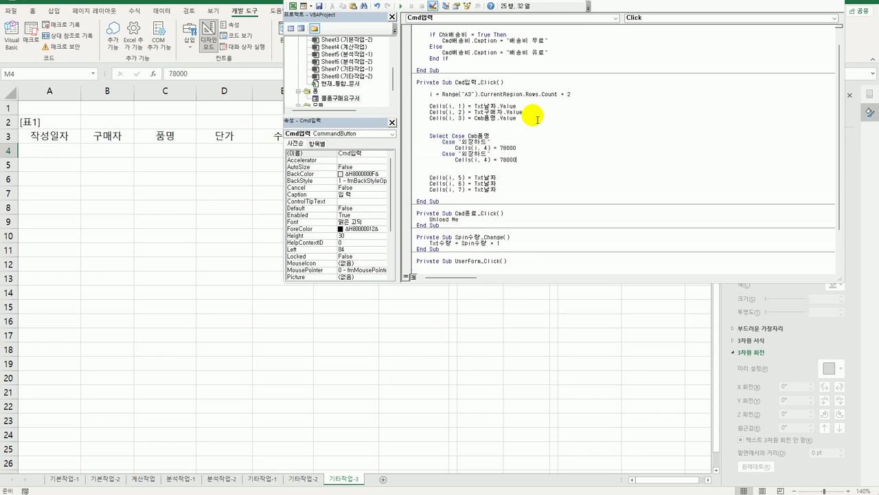
Change the copied case to "USB" with Cells(i, 4) = 5500 and start a new line below it.
{"action": "key", "text": "Left"}
{"action": "key", "text": "Left"}
{"action": "key", "text": "Left"}
{"action": "key", "text": "shift+Right"}
{"action": "key", "text": "shift+Right"}
{"action": "key", "text": "shift+Right"}
{"action": "key", "text": "shift+Right"}
{"action": "type", "text": "USB"}
{"action": "key", "text": "End"}
{"action": "key", "text": "shift+End"}
{"action": "type", "text": "5500"}
{"action": "key", "text": "Return"}
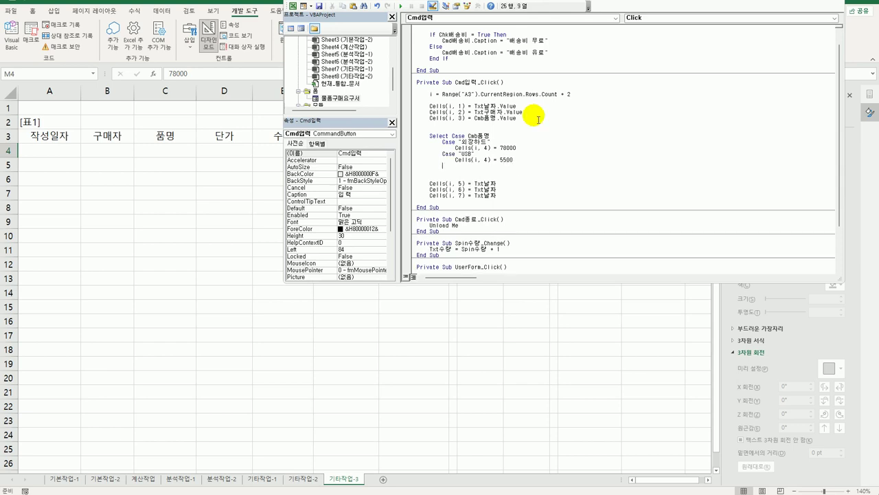
Paste another copy of the 외장하드 case below the USB case and change its item name to "태블릿".
{"action": "key", "text": "ctrl+v"}
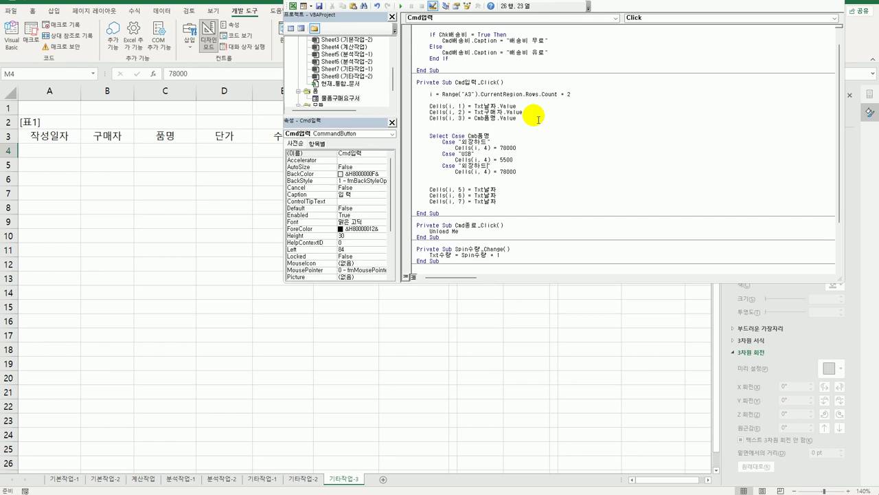
{"action": "key", "text": "Left"}
{"action": "key", "text": "Left"}
{"action": "key", "text": "shift+Right"}
{"action": "key", "text": "shift+Right"}
{"action": "key", "text": "shift+Right"}
{"action": "key", "text": "shift+Right"}
{"action": "type", "text": "태블릿"}
Set the Cells(i, 4) value for the 태블릿 case to 46900 and start a new line below it.
{"action": "key", "text": "Down"}
{"action": "key", "text": "End"}
{"action": "key", "text": "shift+Left"}
{"action": "key", "text": "shift+Left"}
{"action": "key", "text": "shift+Left"}
{"action": "key", "text": "shift+Left"}
{"action": "key", "text": "shift+Left"}
{"action": "type", "text": "46900"}
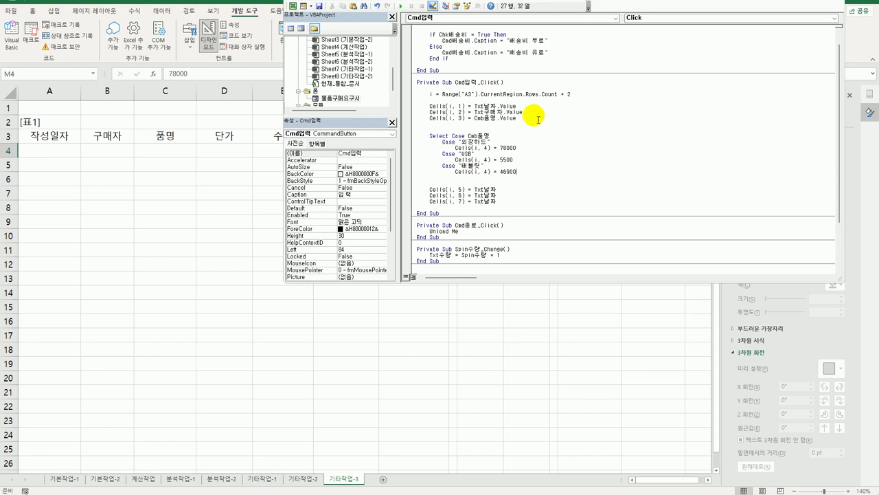
{"action": "key", "text": "Return"}
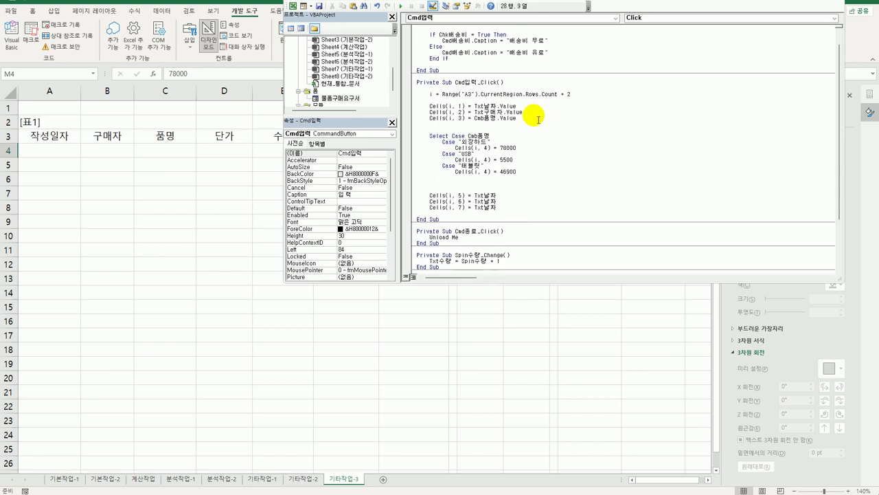
Paste the 외장하드 case below the 태블릿 case and change its item name to "마우스".
{"action": "key", "text": "ctrl+v"}
{"action": "key", "text": "Up"}
{"action": "key", "text": "Left"}
{"action": "key", "text": "shift+Left"}
{"action": "key", "text": "shift+Left"}
{"action": "key", "text": "shift+Left"}
{"action": "key", "text": "shift+Left"}
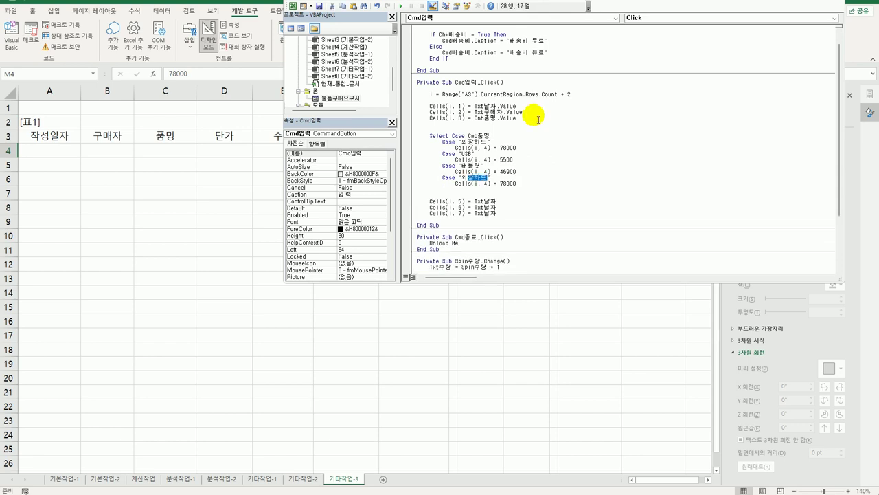
{"action": "type", "text": "ㅁㅏ우스"}
Set the Cells(i, 4) value for the 마우스 case to 9300.
{"action": "key", "text": "Down"}
{"action": "key", "text": "End"}
{"action": "key", "text": "shift+Left"}
{"action": "key", "text": "shift+Left"}
{"action": "key", "text": "shift+Left"}
{"action": "key", "text": "shift+Left"}
{"action": "key", "text": "shift+Left"}
{"action": "type", "text": "9300"}
Close the Select Case block with End Select and remove one surplus blank line below it.
{"action": "key", "text": "Return"}
{"action": "type", "text": "end"}
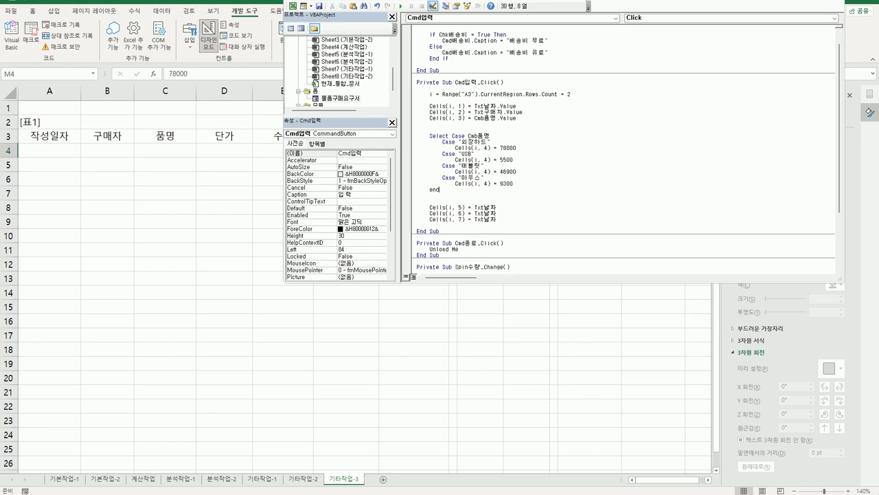
{"action": "type", "text": " select"}
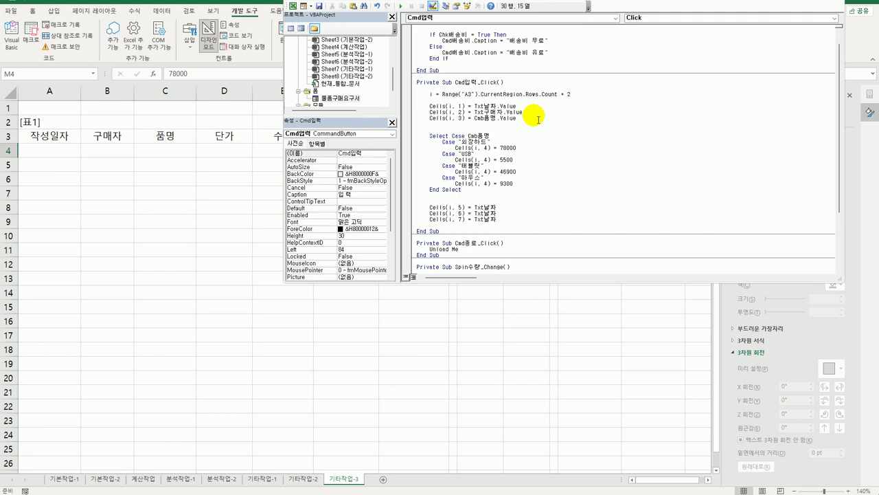
{"action": "key", "text": "Delete"}
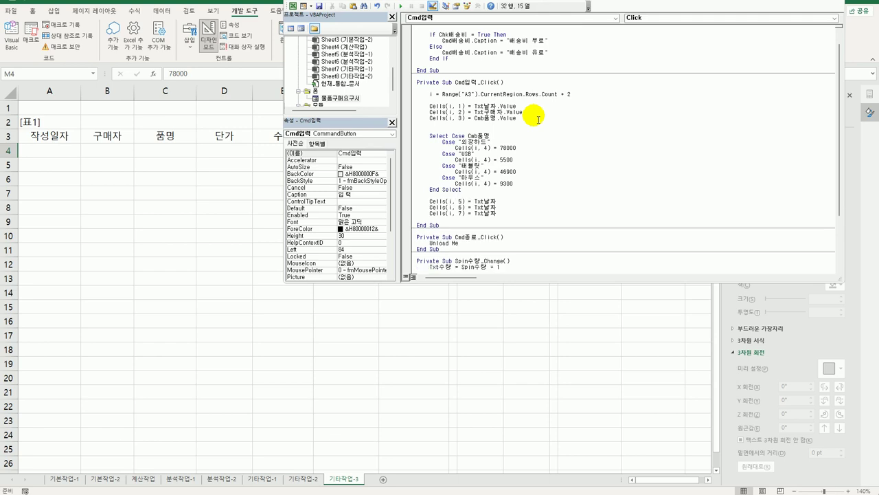
Change the Cells(i, 5) assignment to take its value from Txt수량.Value.
{"action": "key", "text": "BackSpace"}
{"action": "key", "text": "BackSpace"}
{"action": "type", "text": "tn"}
{"action": "key", "text": "BackSpace"}
{"action": "key", "text": "BackSpace"}
{"action": "type", "text": "수량.v"}
{"action": "key", "text": "Tab"}
{"action": "key", "text": "Down"}
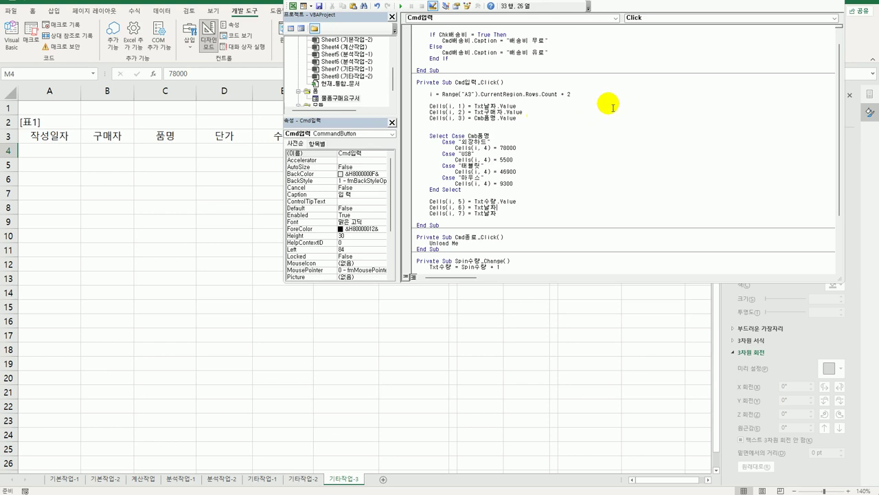
Add If Cells(i, 5) >= 10 Then below the quantity assignment and indent the Cells(i, 6) line beneath it.
{"action": "left_click", "coordinate": [533, 202]}
{"action": "key", "text": "Return"}
{"action": "key", "text": "Return"}
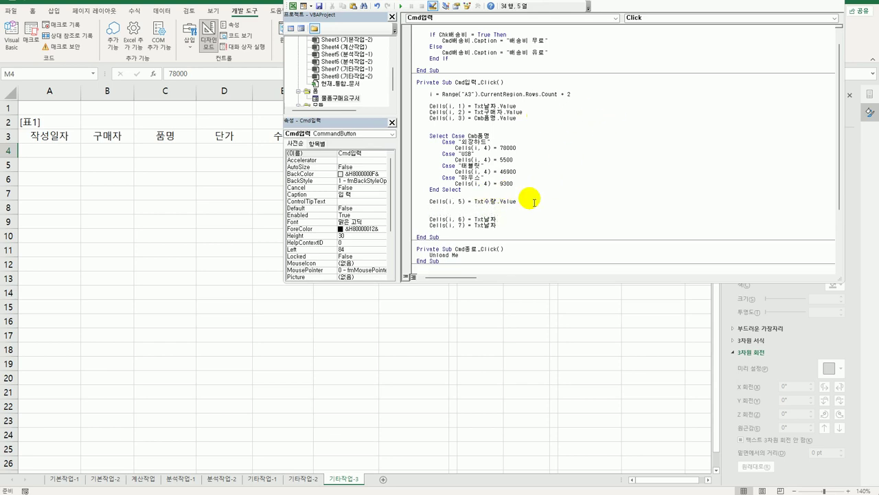
{"action": "type", "text": "if cells("}
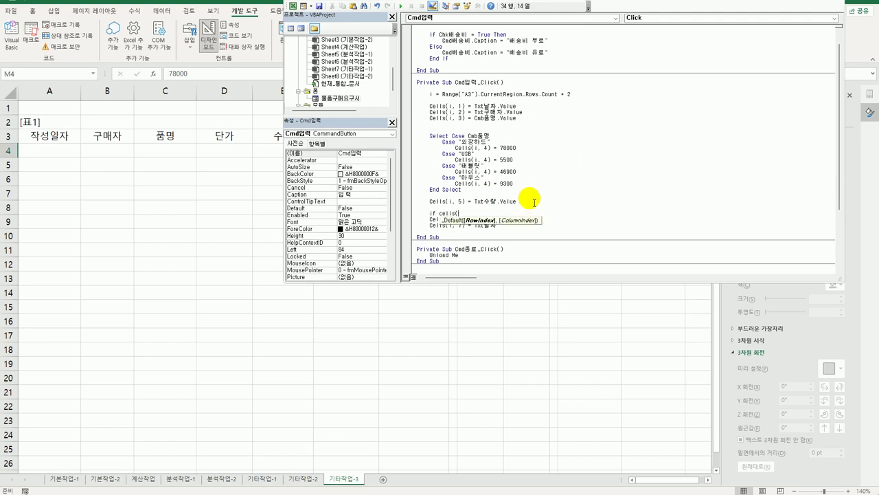
{"action": "type", "text": "i,5) >=1"}
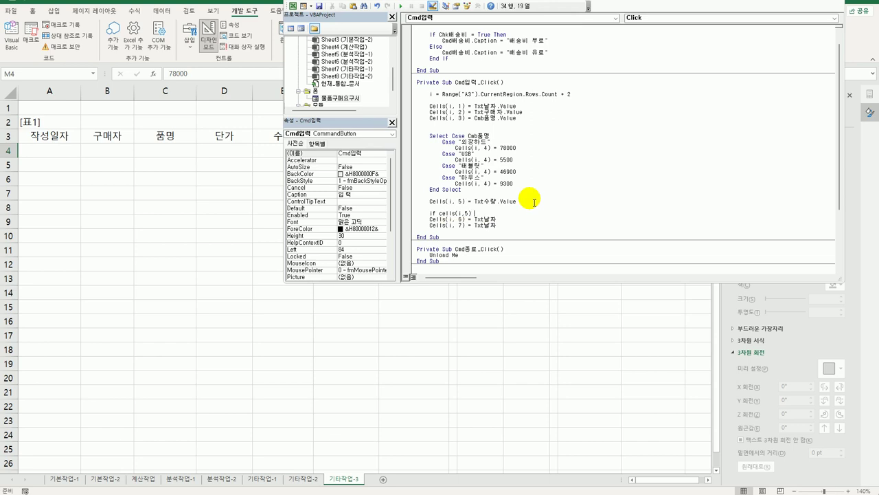
{"action": "type", "text": "0 then"}
{"action": "key", "text": "Down"}
{"action": "key", "text": "Home"}
{"action": "key", "text": "Tab"}
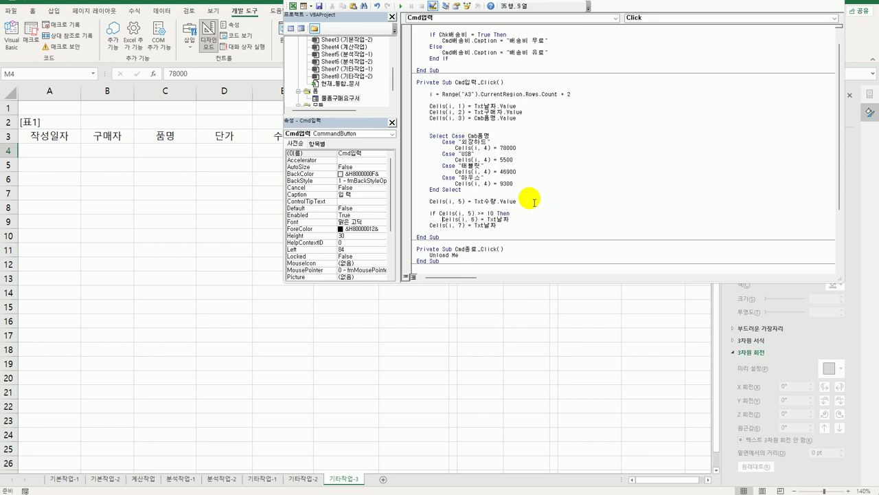
Set Cells(i, 6) to Format(Cells(i, 4) * Cells(i, 5) * 0.9, "currency") and start a new line below it.
{"action": "key", "text": "End"}
{"action": "key", "text": "shift+Left"}
{"action": "key", "text": "shift+Left"}
{"action": "key", "text": "shift+Left"}
{"action": "key", "text": "shift+Left"}
{"action": "key", "text": "shift+Left"}
{"action": "key", "text": "shift+Left"}
{"action": "key", "text": "shift+Left"}
{"action": "type", "text": "Form"}
{"action": "type", "text": "t("}
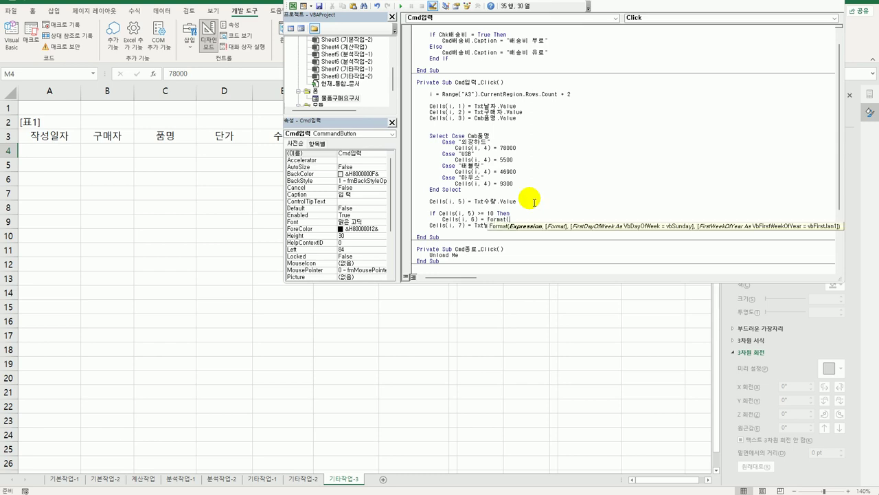
{"action": "type", "text": "cells(i,"}
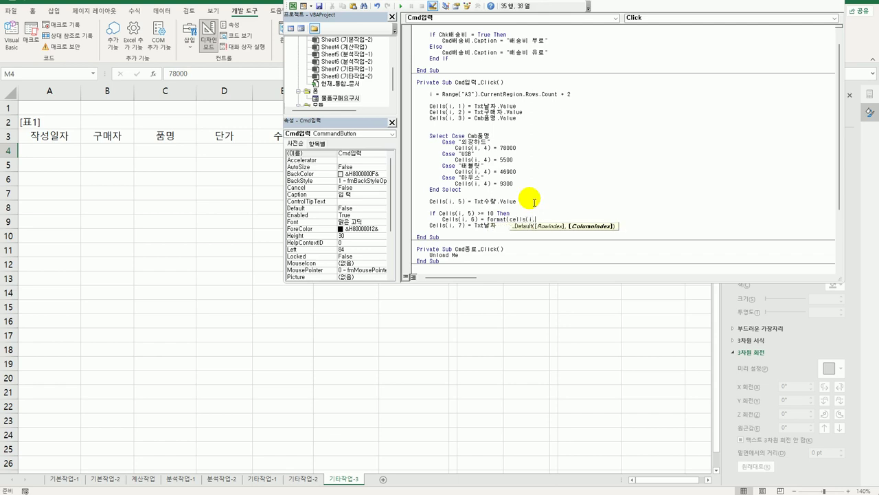
{"action": "type", "text": "34) * c"}
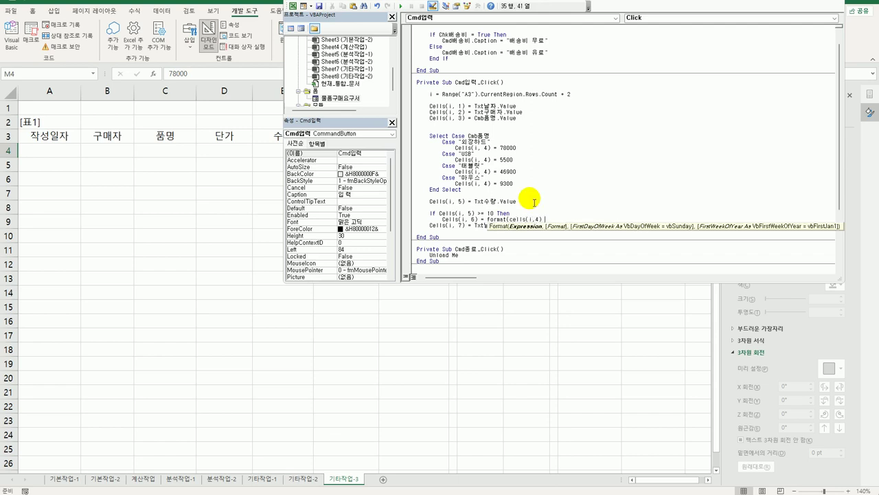
{"action": "type", "text": "ells("}
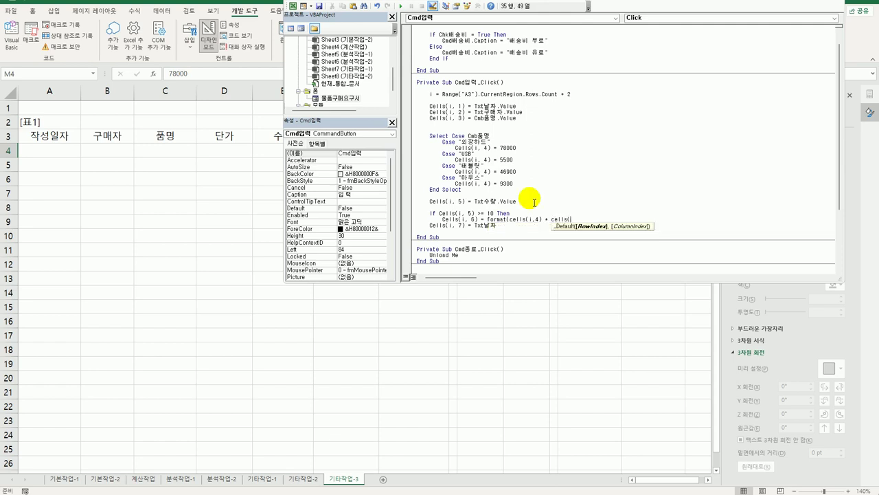
{"action": "type", "text": "i,5) * "}
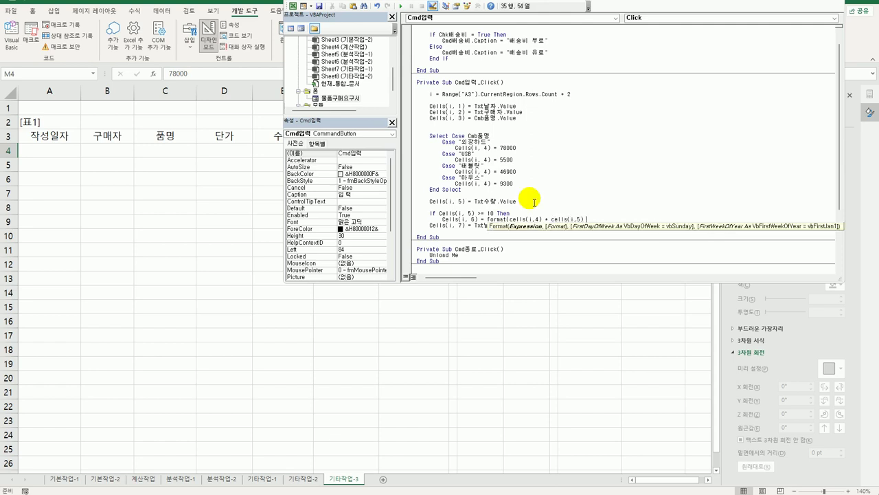
{"action": "type", "text": "0.9, "}
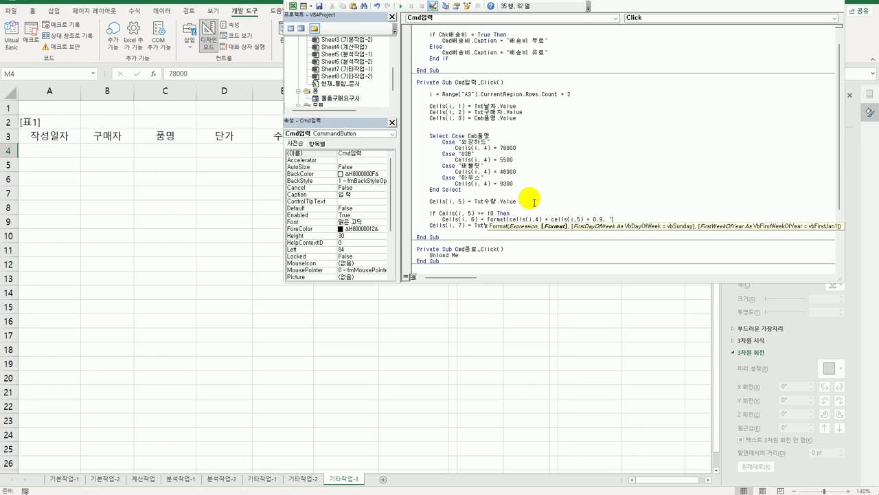
{"action": "type", "text": "\"currency\")"}
{"action": "key", "text": "Return"}
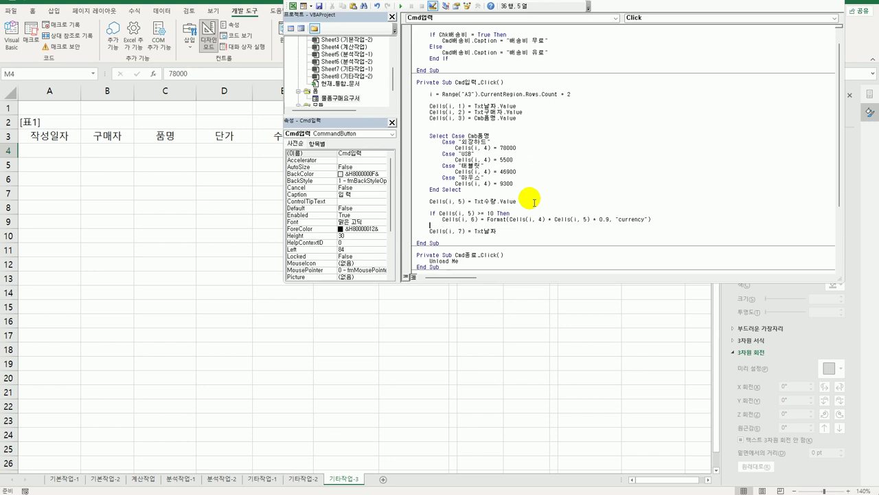
Add an Else branch containing an indented copy of the Cells(i, 6) Format line.
{"action": "type", "text": "else"}
{"action": "key", "text": "shift+End"}
{"action": "key", "text": "ctrl+c"}
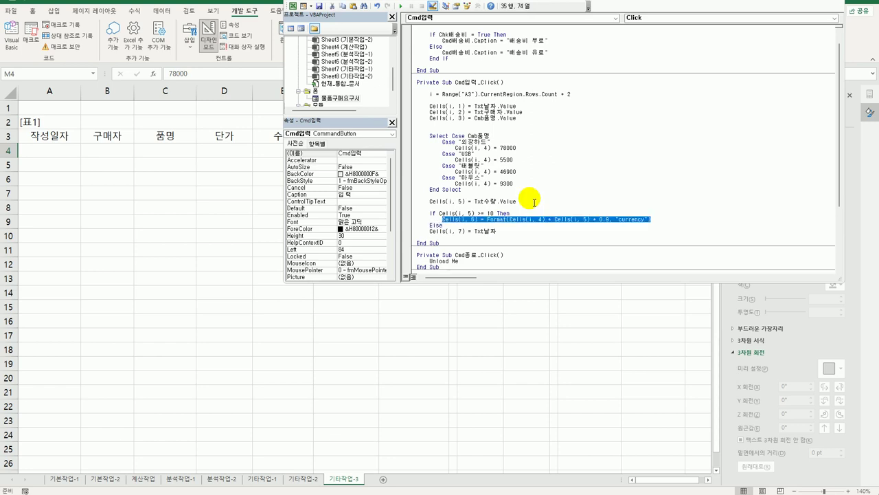
{"action": "key", "text": "Down"}
{"action": "key", "text": "Return"}
{"action": "key", "text": "Tab"}
{"action": "key", "text": "ctrl+v"}
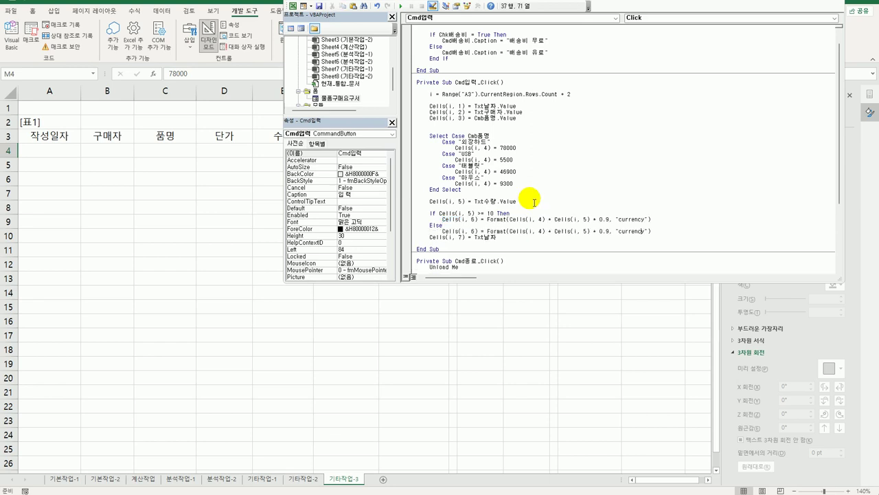
Remove the * 0.9 discount factor from the Cells(i, 6) formula in the Else branch.
{"action": "key", "text": "Left"}
{"action": "key", "text": "Left"}
{"action": "key", "text": "Left"}
{"action": "key", "text": "Left"}
{"action": "key", "text": "Left"}
{"action": "key", "text": "Left"}
{"action": "key", "text": "shift+Left"}
{"action": "key", "text": "shift+Left"}
{"action": "key", "text": "shift+Left"}
{"action": "key", "text": "shift+Left"}
{"action": "key", "text": "shift+Left"}
{"action": "key", "text": "Delete"}
Close the quantity condition with End If, followed by a blank line.
{"action": "key", "text": "Return"}
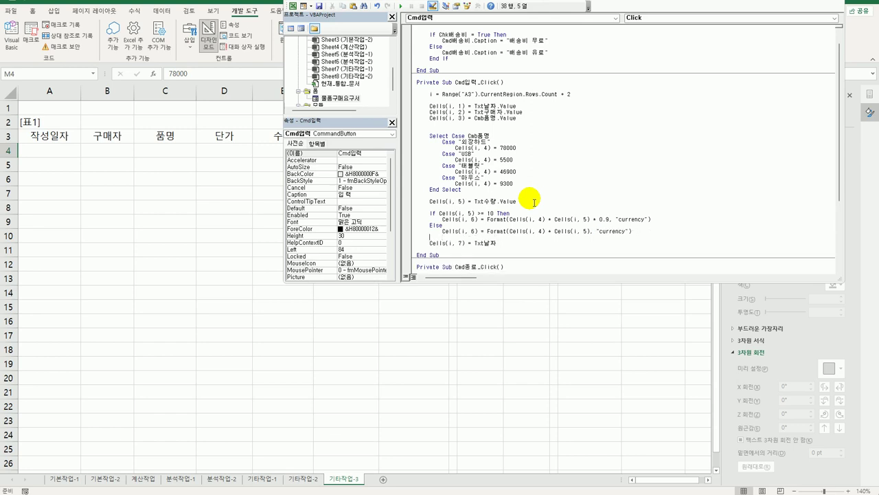
{"action": "type", "text": "End If"}
{"action": "key", "text": "Return"}
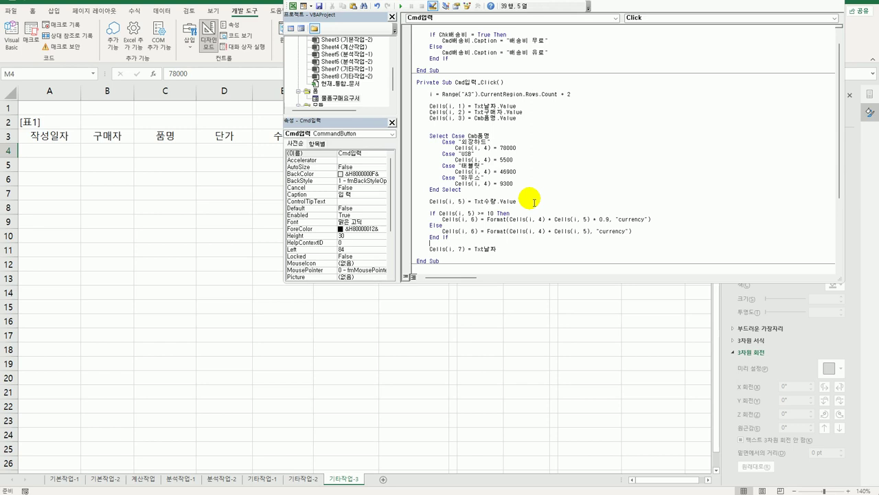
Change the Cells(i, 7) assignment to take its value from Cmd배송비.Caption.
{"action": "key", "text": "Down"}
{"action": "key", "text": "End"}
{"action": "key", "text": "shift+Left"}
{"action": "key", "text": "shift+Left"}
{"action": "key", "text": "shift+Left"}
{"action": "key", "text": "shift+Left"}
{"action": "key", "text": "shift+Left"}
{"action": "type", "text": "cmd배송비."}
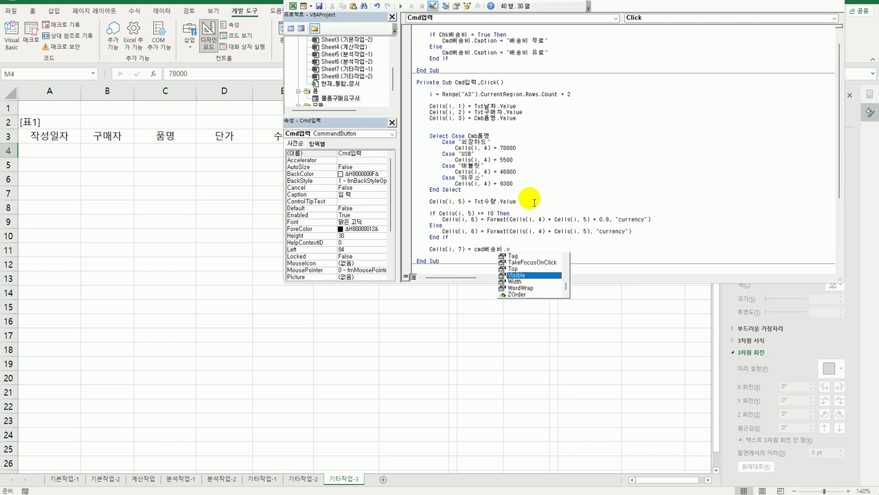
{"action": "key", "text": "BackSpace"}
{"action": "type", "text": "c"}
{"action": "type", "text": "a"}
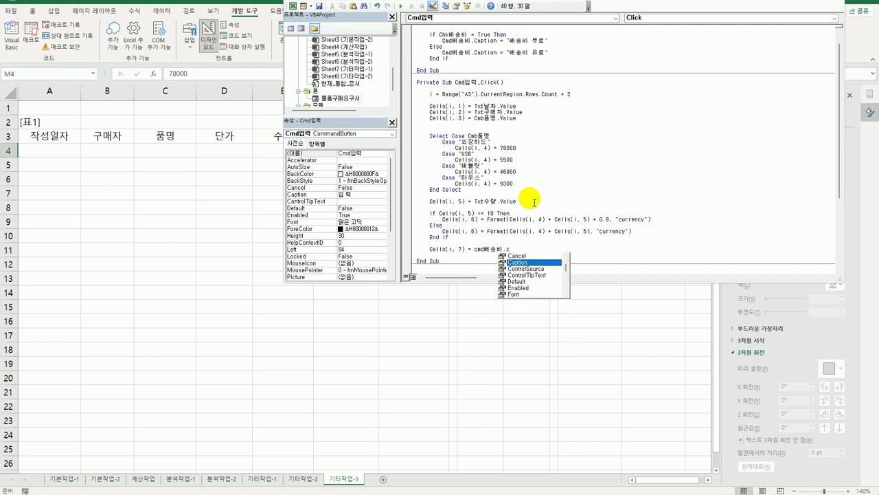
{"action": "key", "text": "Return"}
Below the Cells(i, 7) line, add the statement Txt구매자 = "" after a blank line.
{"action": "key", "text": "Up"}
{"action": "key", "text": "End"}
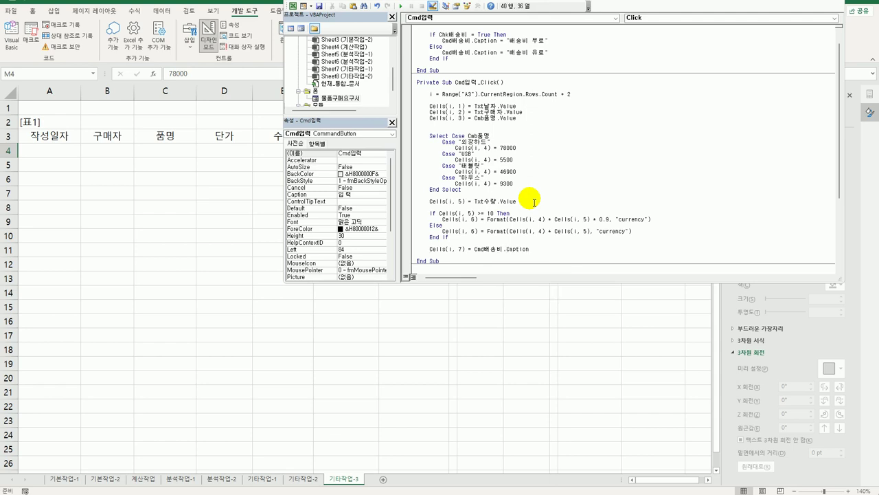
{"action": "key", "text": "Return"}
{"action": "key", "text": "Return"}
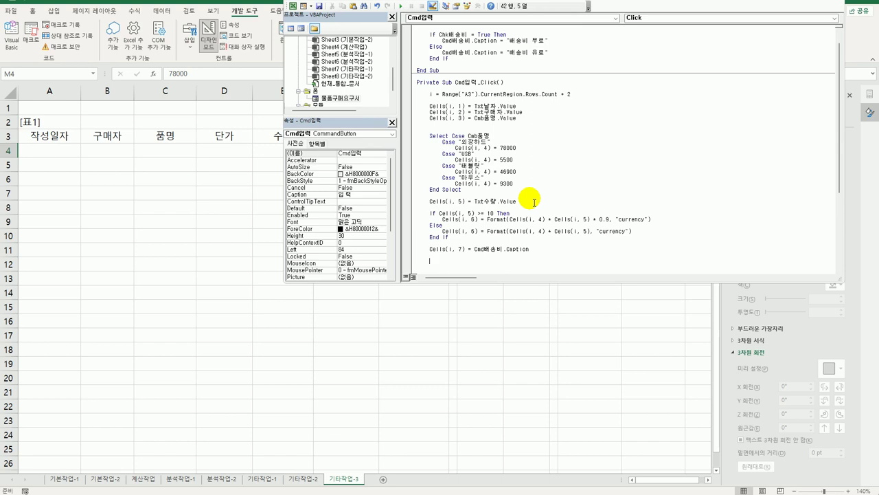
{"action": "type", "text": "txt구매자 = \"\""}
{"action": "key", "text": "Return"}
Add the reset statements Cmb품명 = "" and Txt수량 = "" below the Txt구매자 reset.
{"action": "type", "text": "txt"}
{"action": "key", "text": "BackSpace"}
{"action": "key", "text": "BackSpace"}
{"action": "key", "text": "BackSpace"}
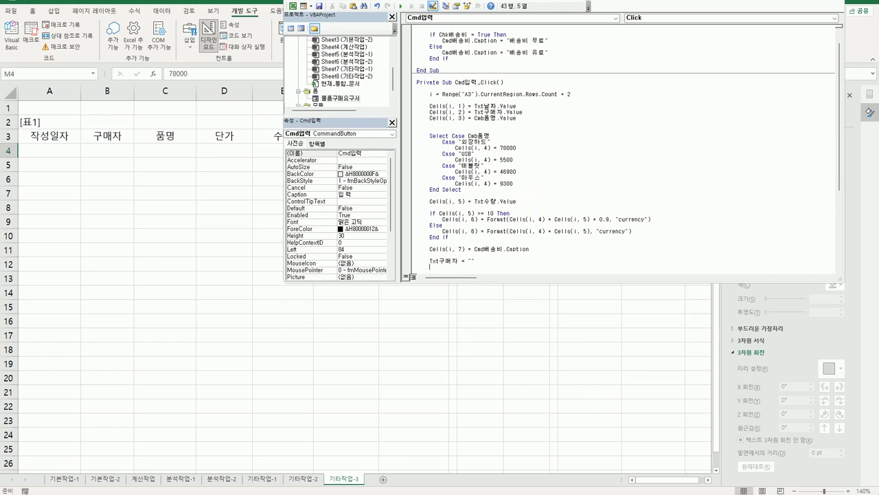
{"action": "type", "text": "cmb품명 ="}
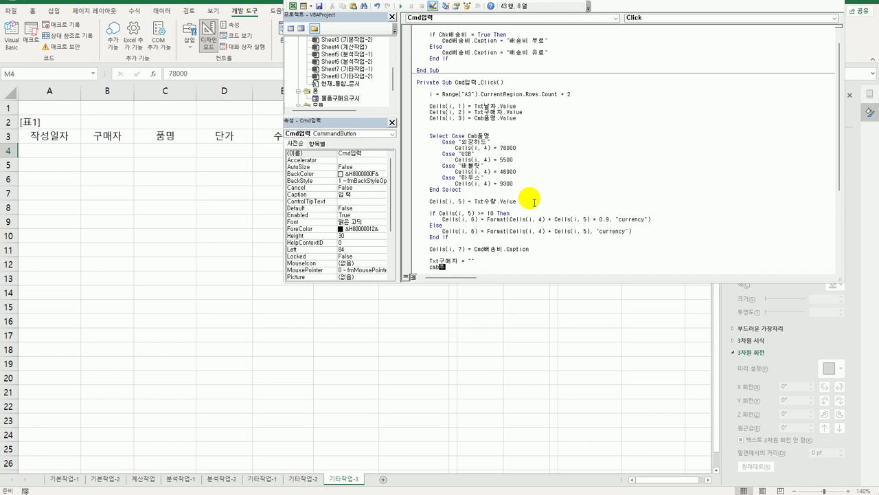
{"action": "type", "text": " \"\""}
{"action": "key", "text": "Return"}
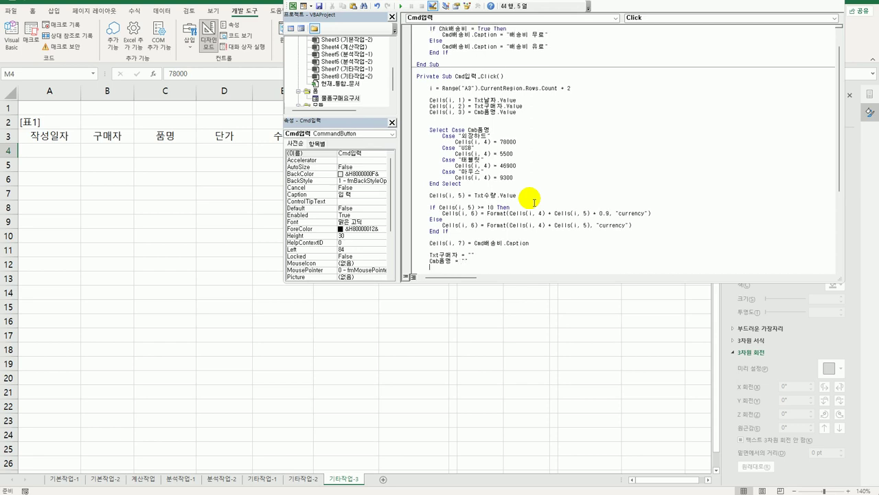
{"action": "type", "text": "txt수량 = \"\""}
{"action": "key", "text": "Return"}
{"action": "key", "text": "Up"}
{"action": "key", "text": "End"}
{"action": "key", "text": "Left"}
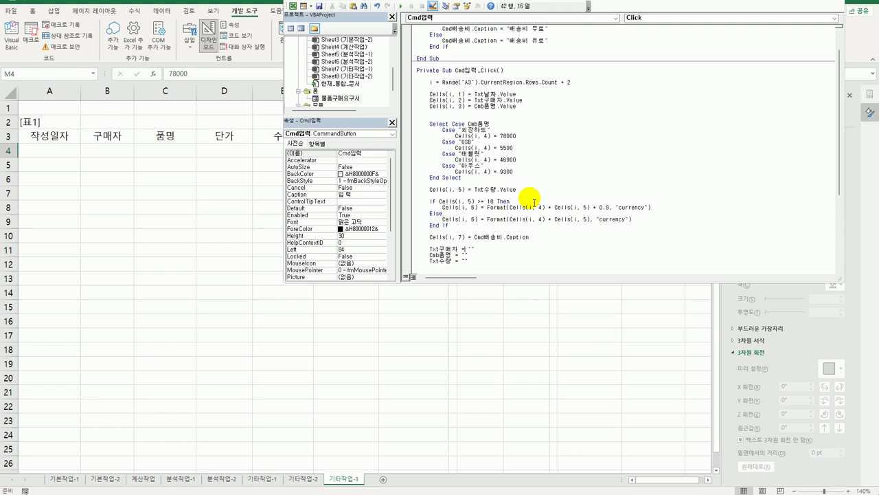
{"action": "key", "text": "shift+Left"}
{"action": "key", "text": "shift+Left"}
{"action": "key", "text": "Right"}
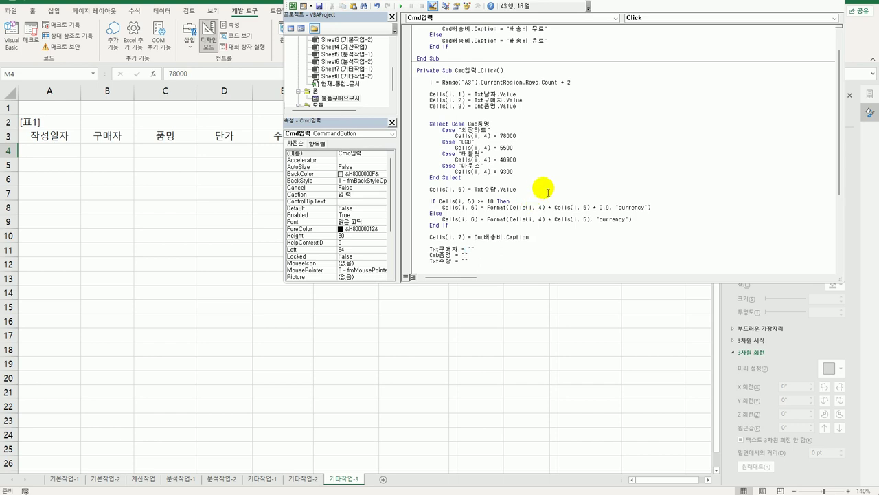
{"action": "key", "text": "Right"}
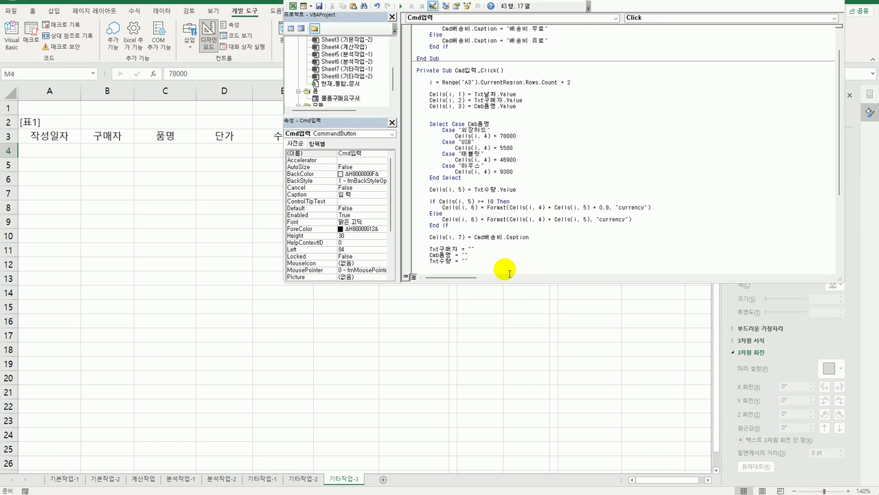
Leave the finished code and switch from the VBA editor back to the 기타작업-3 worksheet.
{"action": "left_click", "coordinate": [477, 265]}
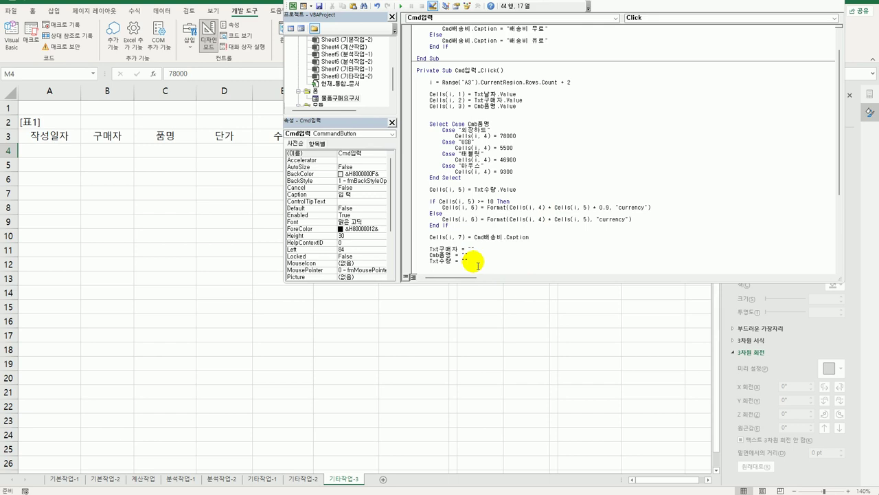
{"action": "key", "text": "alt+F11"}
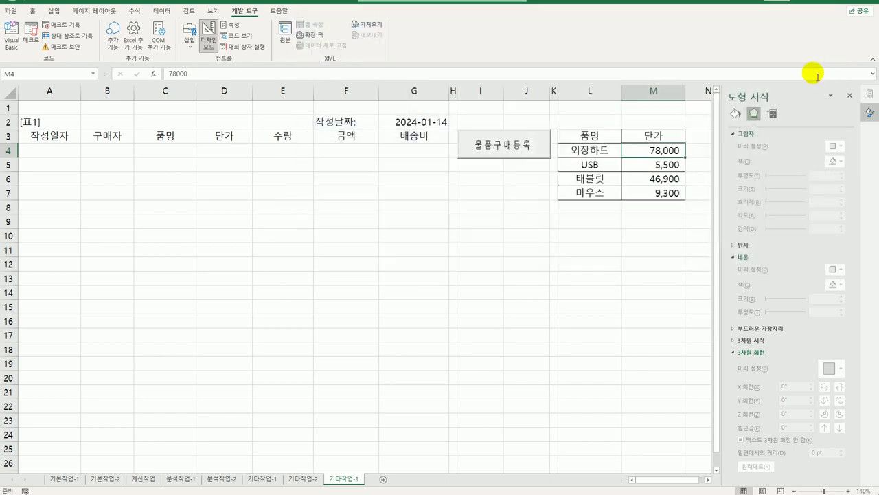
With the shape formatting pane closed and design mode off, open the purchase form using the worksheet's 물품구매등록 control.
{"action": "left_click", "coordinate": [850, 95]}
{"action": "left_click", "coordinate": [488, 263]}
{"action": "left_click", "coordinate": [208, 38]}
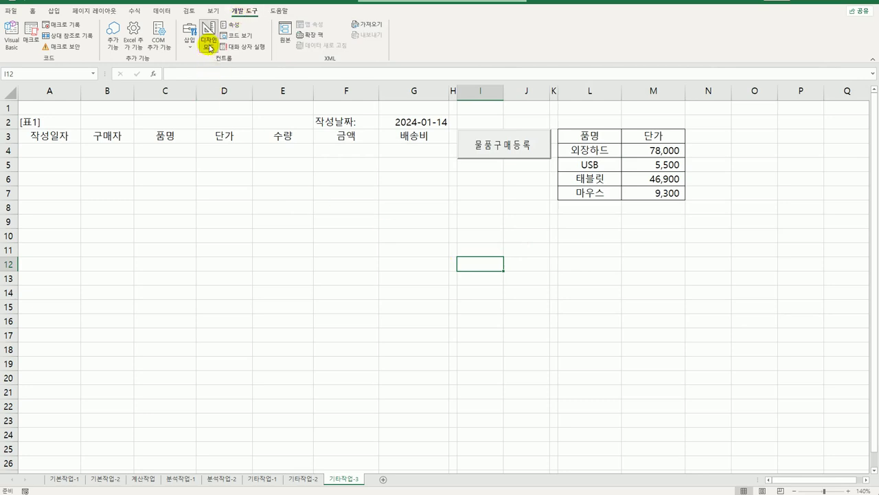
{"action": "left_click", "coordinate": [492, 147]}
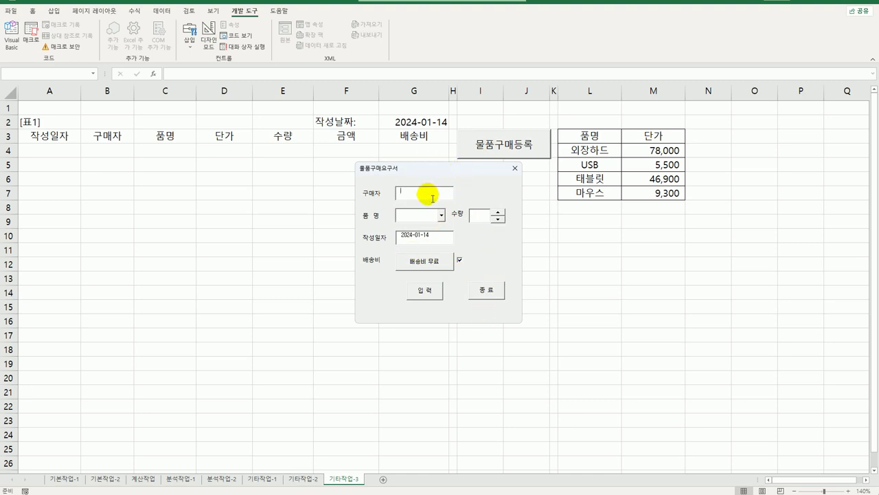
Submit a test purchase with the buyer's full name, 품명 외장하드, 수량 1 and the shipping option 배송비 무료.
{"action": "type", "text": "홍길동"}
{"action": "left_click", "coordinate": [441, 215]}
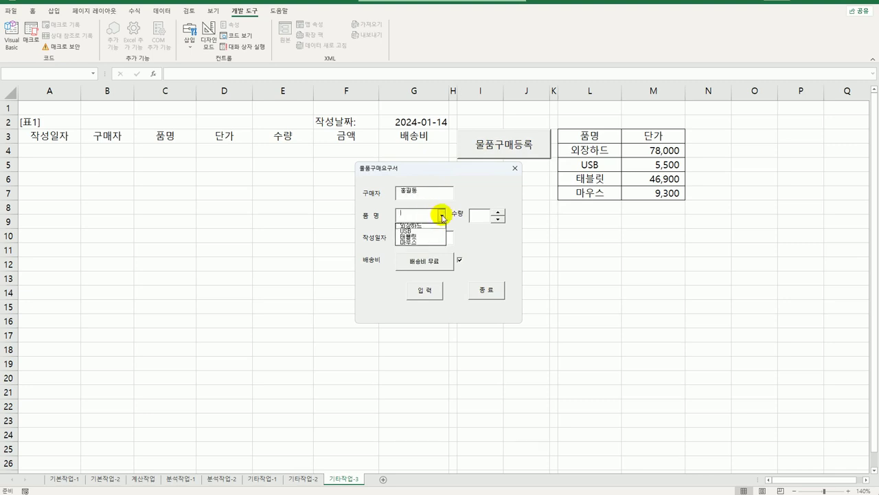
{"action": "left_click", "coordinate": [437, 227]}
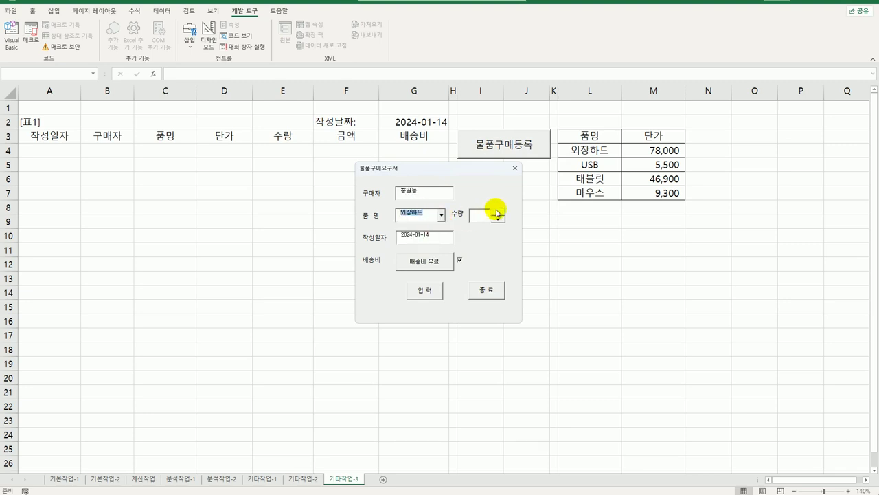
{"action": "left_click", "coordinate": [499, 213]}
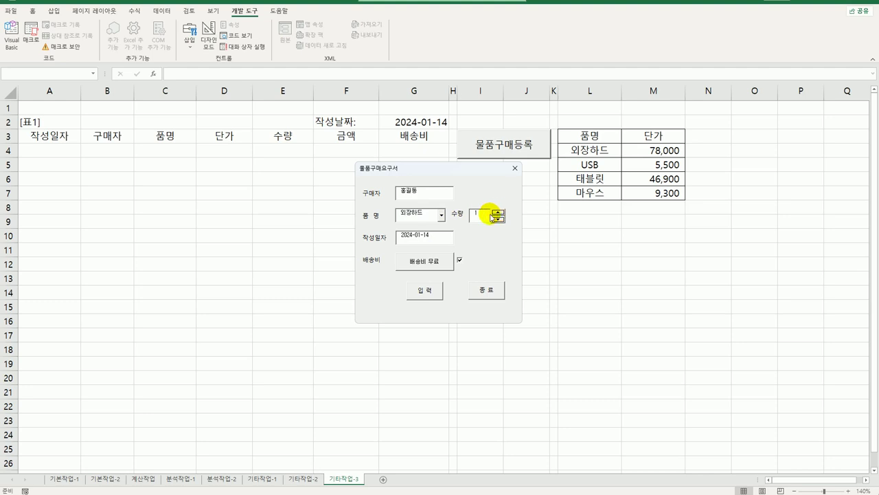
{"action": "left_click", "coordinate": [460, 260]}
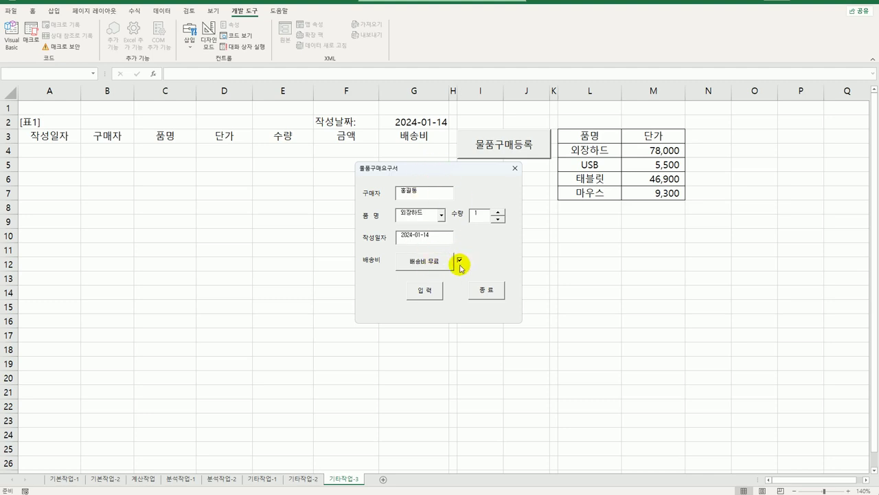
{"action": "left_click", "coordinate": [423, 294]}
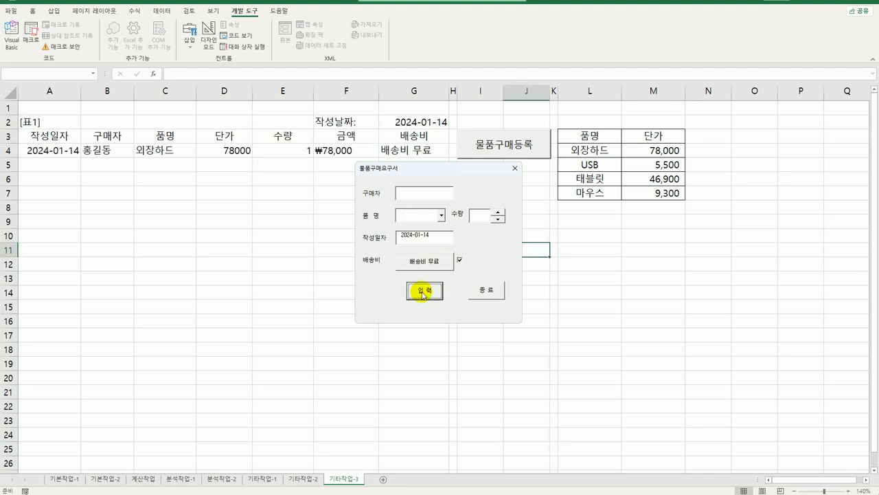
Move the 물품구매요구서 form clear of the table to check its input fields after submission, and close the form.
{"action": "left_click_drag", "start_coordinate": [422, 166], "coordinate": [419, 247]}
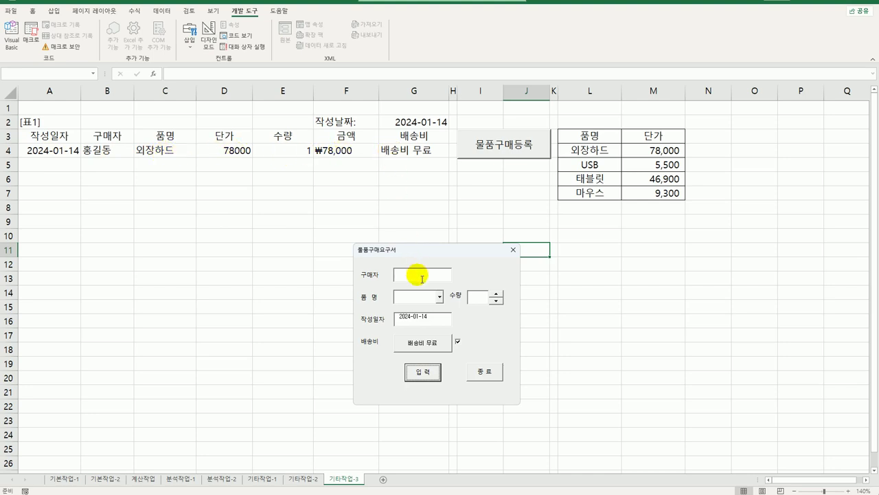
{"action": "left_click", "coordinate": [476, 302]}
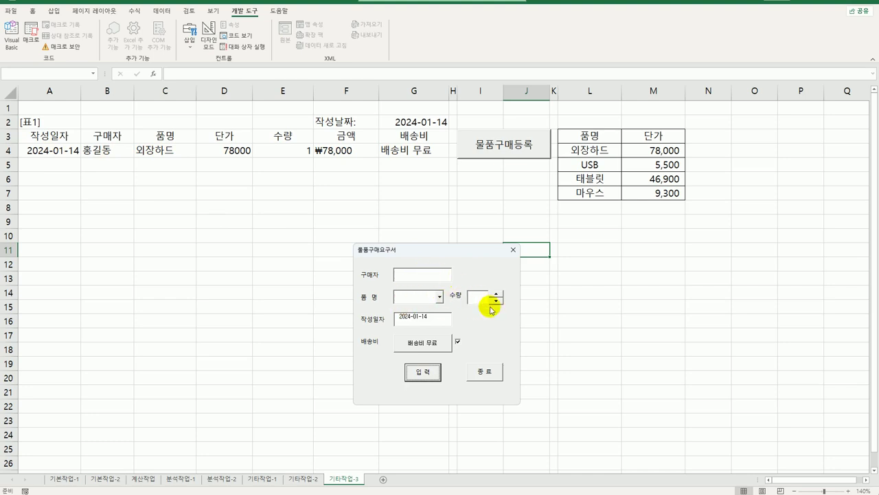
{"action": "left_click", "coordinate": [512, 251]}
{"action": "left_click", "coordinate": [462, 253]}
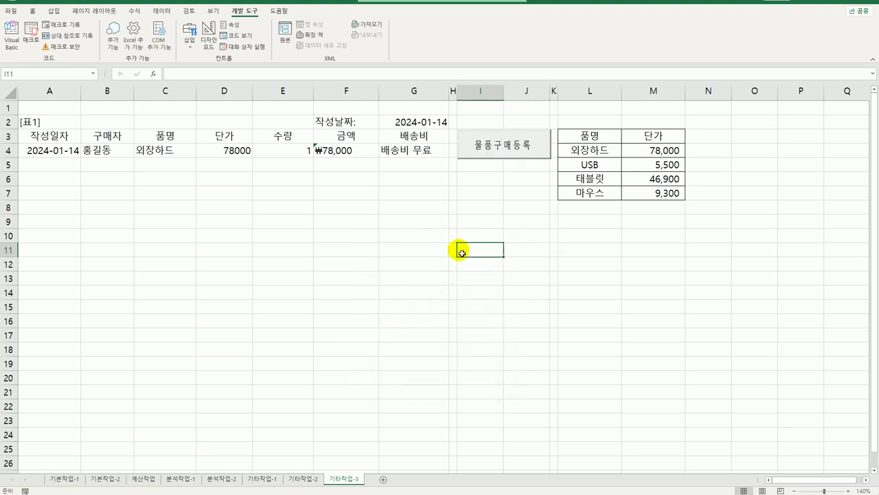